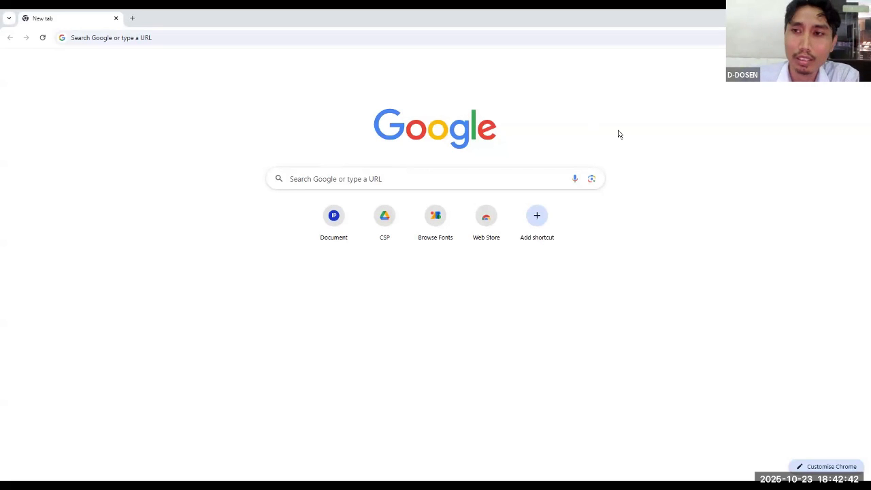
Open the Gmail sign-in page in the browser
click(416, 38)
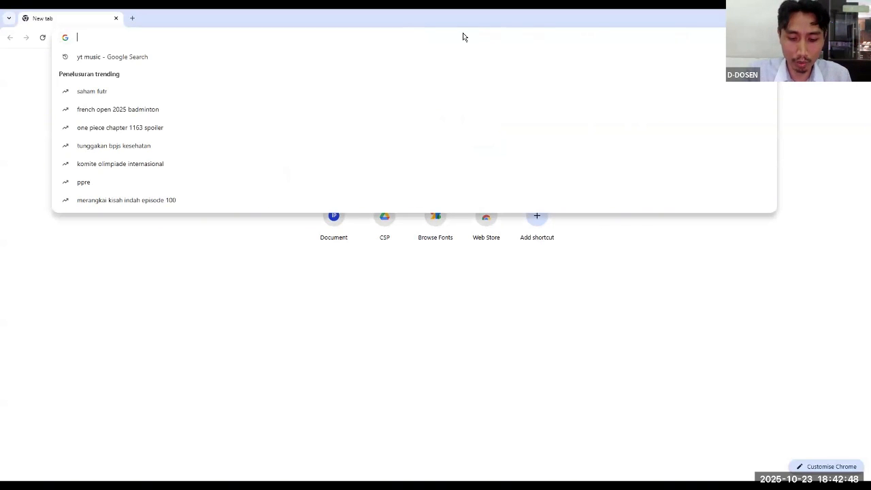
text(GMAIL)
key(Return)
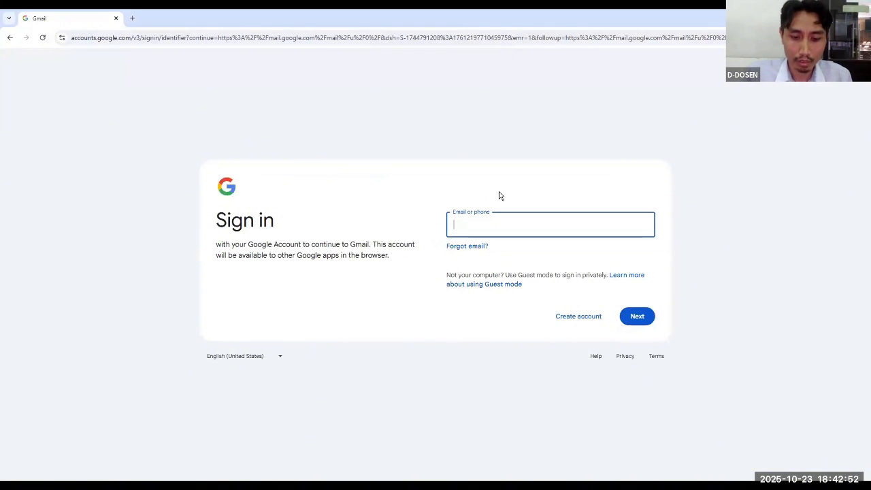
Sign in to the Google account by entering the account's e-mail address and password
text(jALAN)
key(BackSpace)
key(BackSpace)
key(BackSpace)
key(BackSpace)
key(BackSpace)
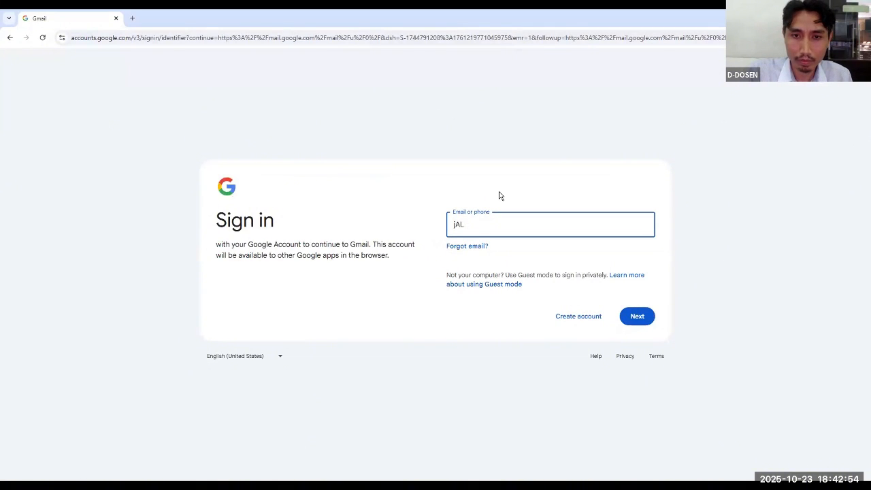
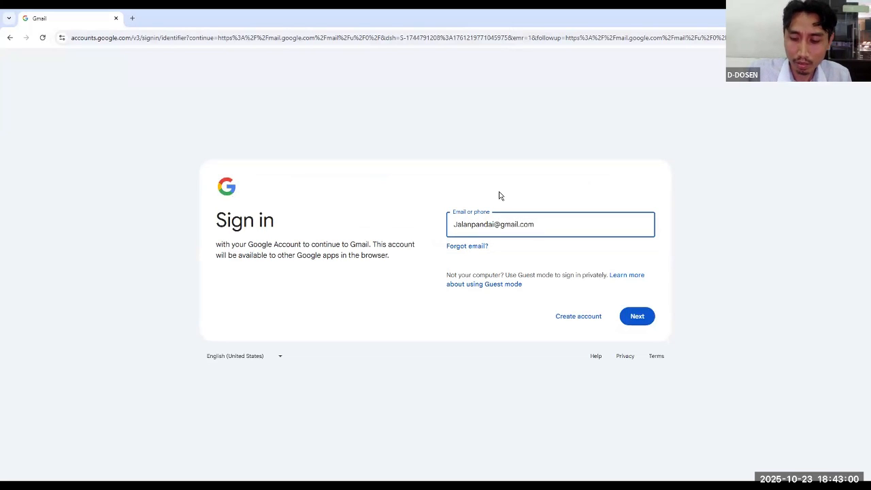
key(Return)
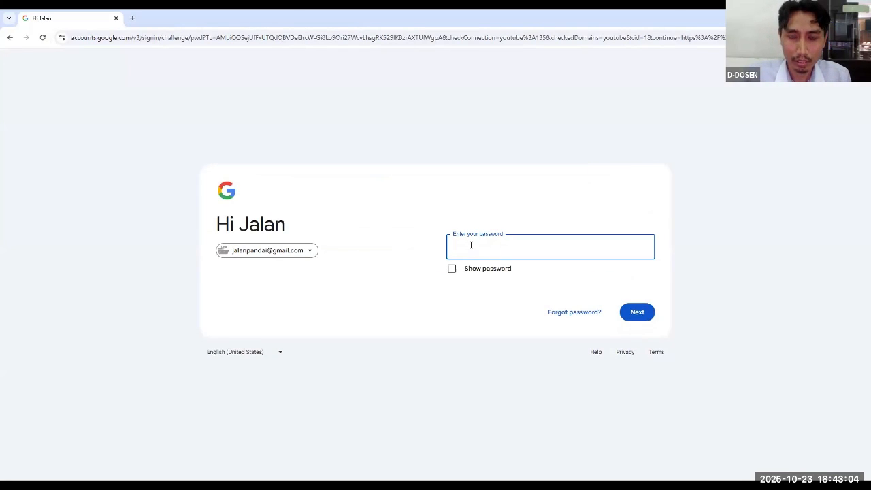
text(•••••••••)
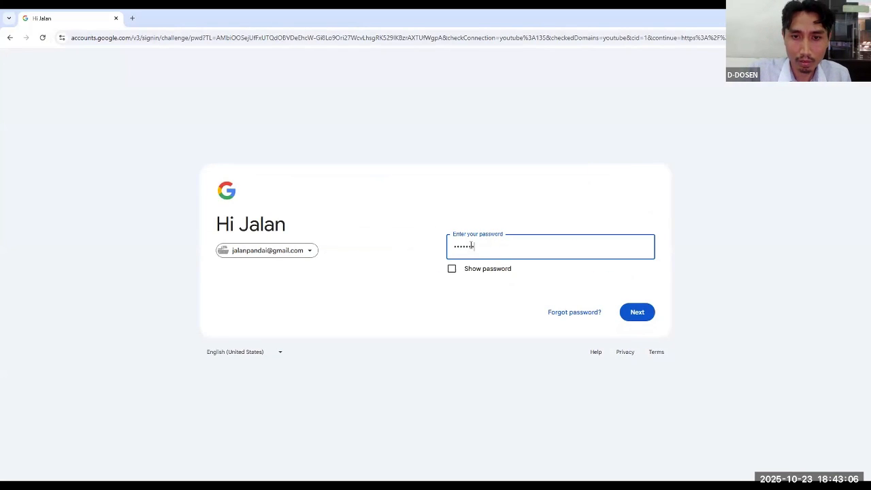
text(••)
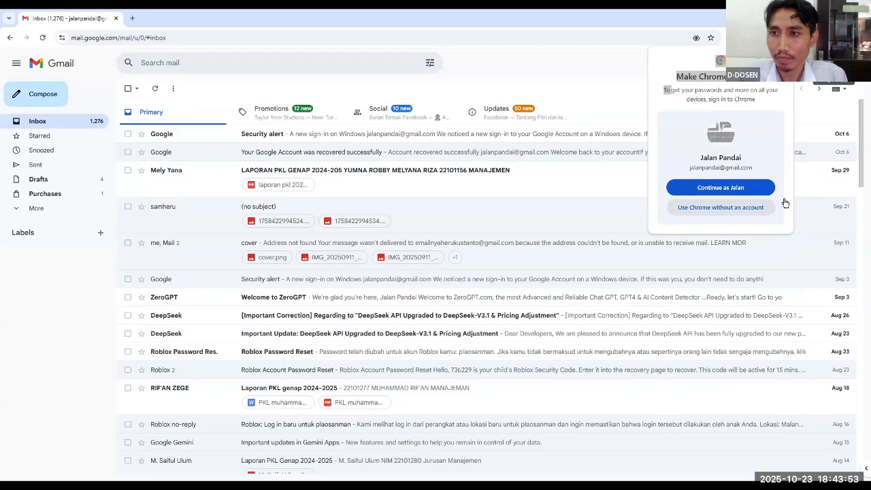
Open Google Forms from the Google apps and create a blank form, dismissing the Gemini creation prompt
click(834, 63)
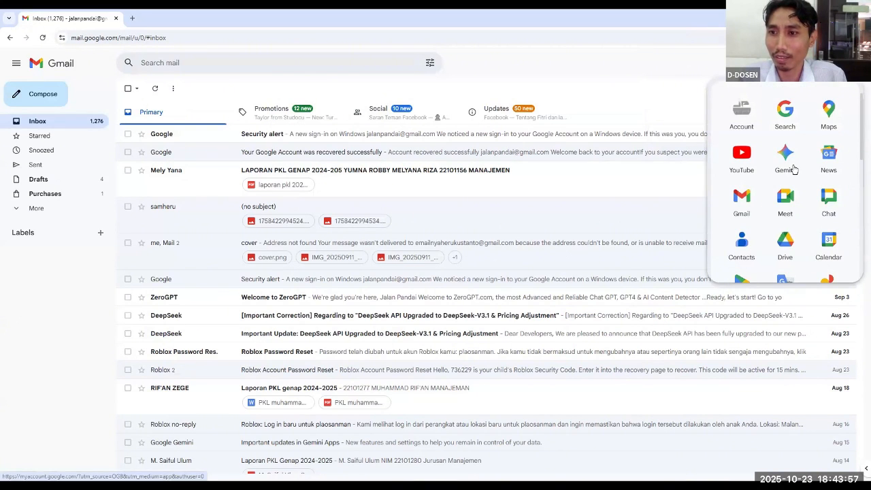
click(825, 200)
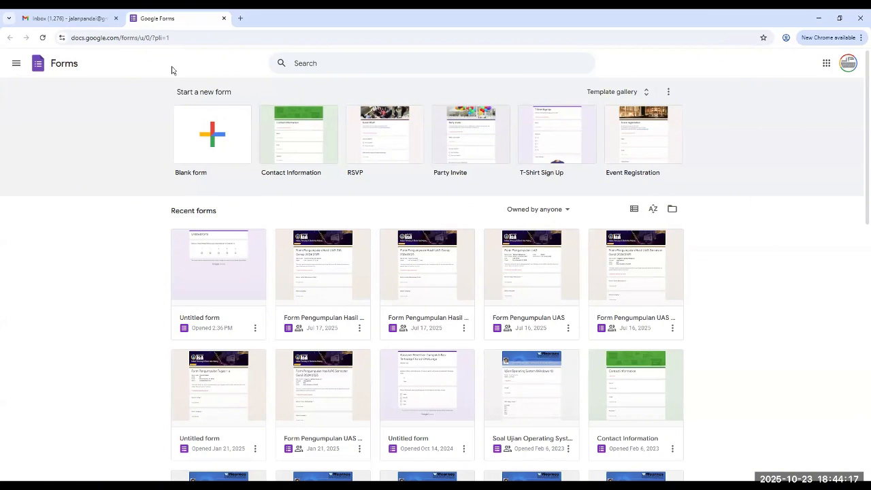
click(212, 129)
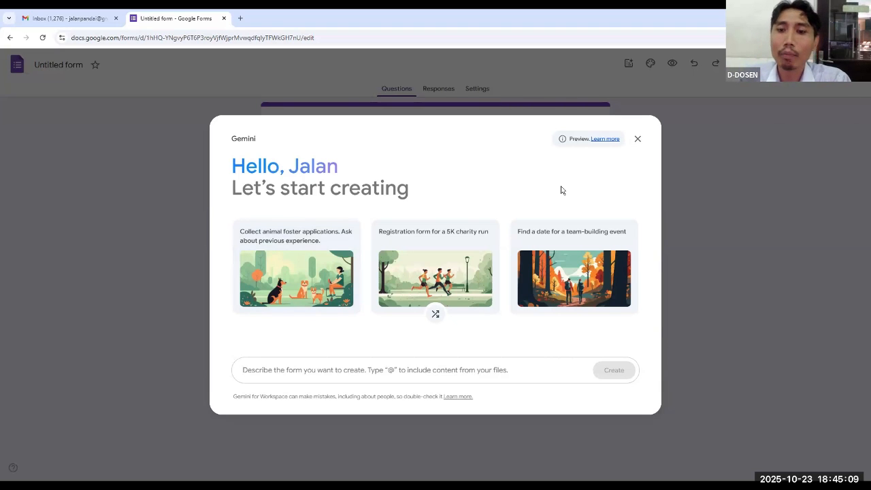
click(640, 141)
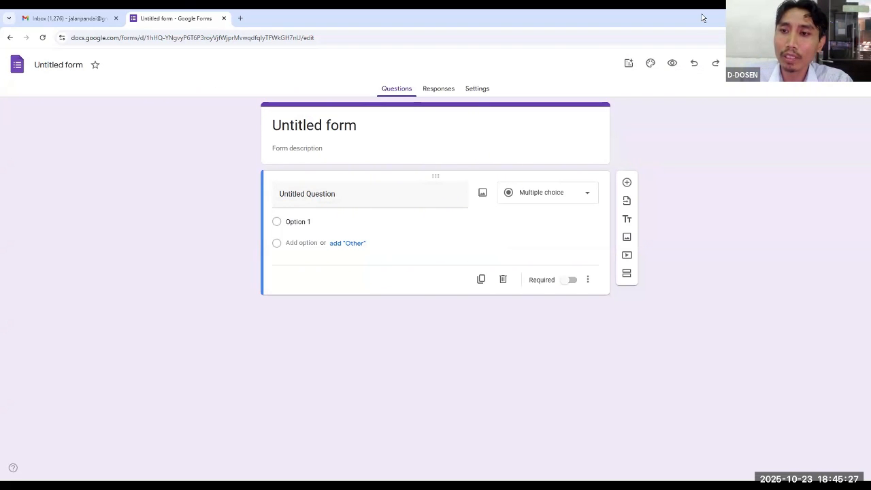
click(377, 199)
click(359, 124)
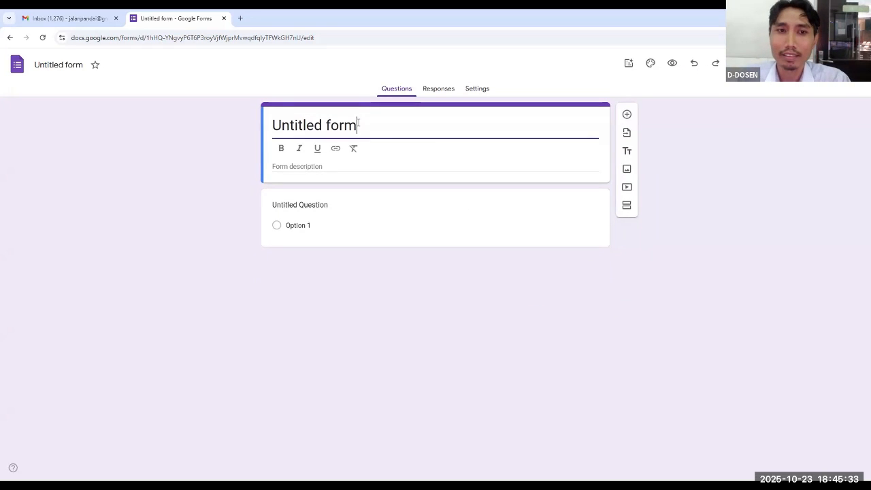
drag(273, 126, 358, 124)
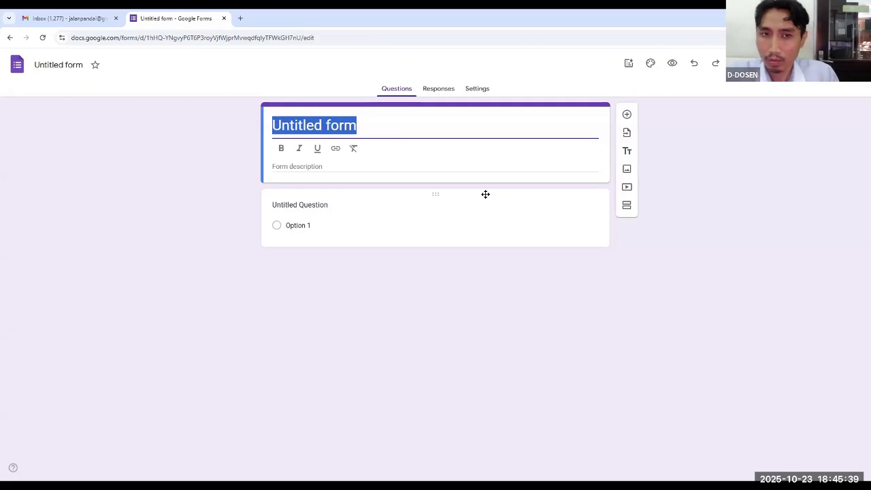
text(form)
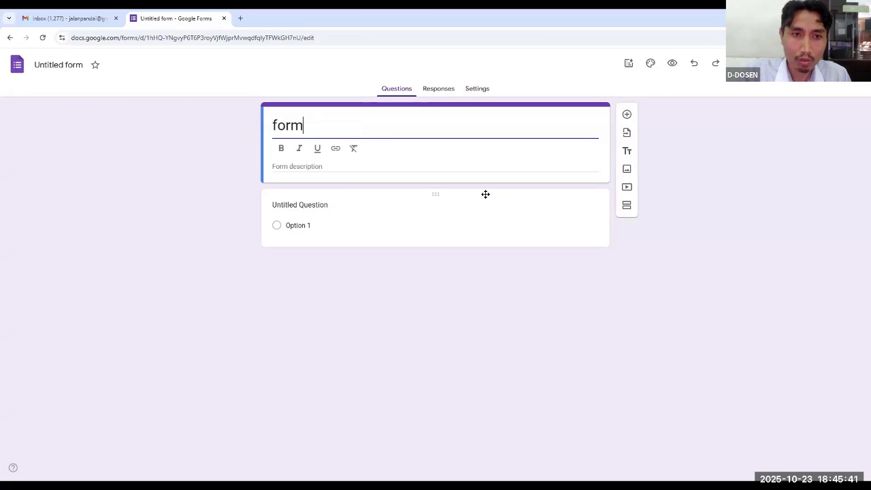
key(BackSpace)
key(BackSpace)
key(BackSpace)
key(BackSpace)
key(ctrl+z)
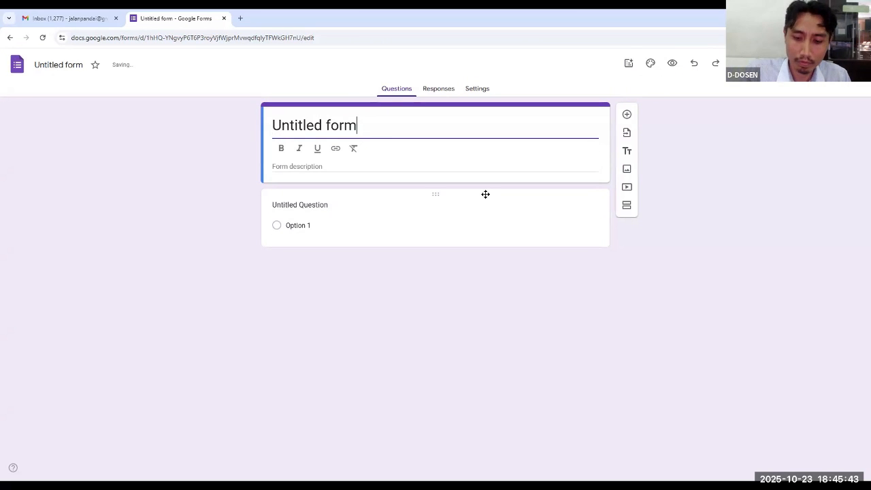
Replace the form's title with "Form Kepuasan Pelanggan"
text(fo)
key(BackSpace)
key(BackSpace)
key(BackSpace)
key(BackSpace)
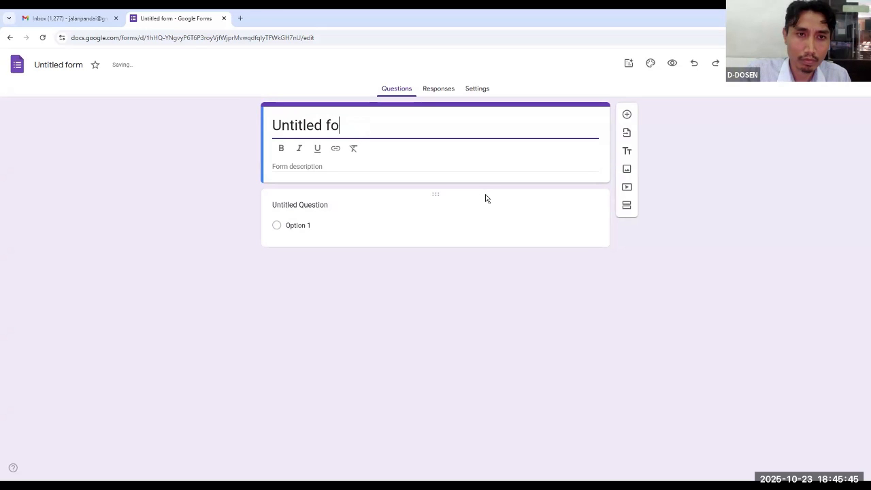
key(BackSpace)
key(BackSpace)
key(BackSpace)
key(BackSpace)
key(BackSpace)
key(BackSpace)
key(BackSpace)
key(BackSpace)
key(BackSpace)
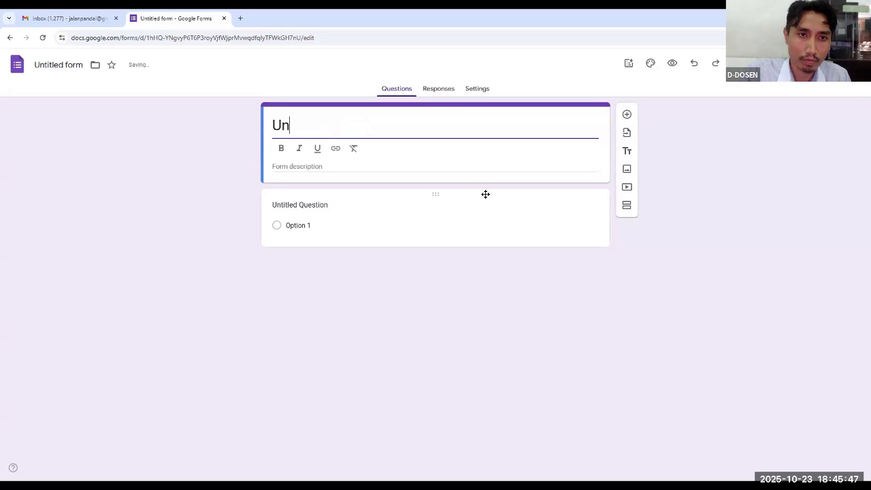
key(BackSpace)
text(form K)
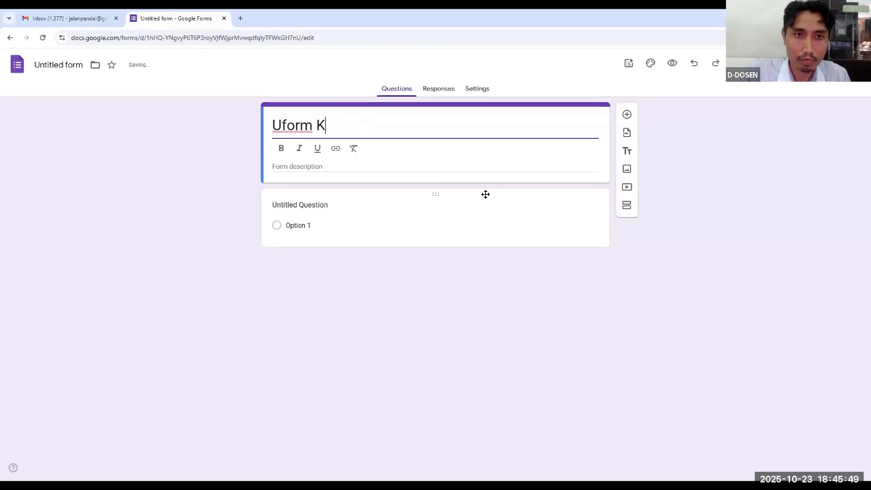
text(epuasan Pe)
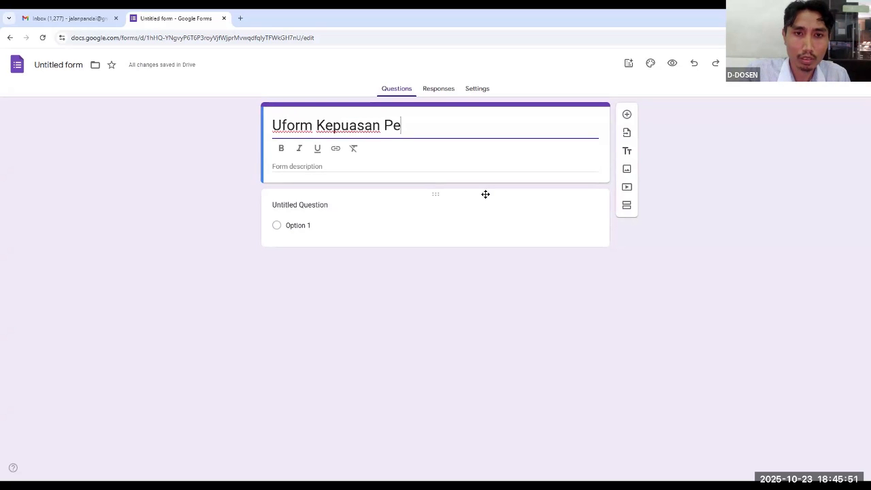
text(langga)
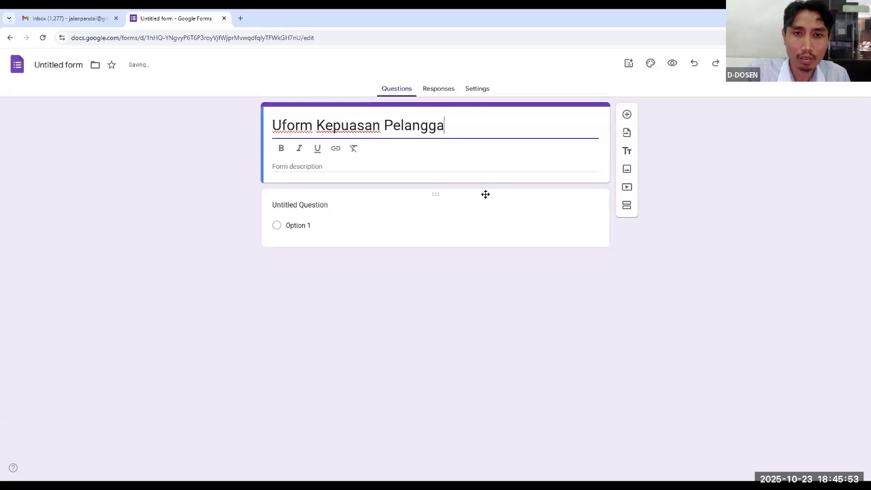
text(n)
key(Left)
key(Left)
key(Left)
key(Left)
key(Left)
key(Left)
key(Left)
key(Left)
key(Left)
key(Left)
key(Left)
key(Left)
key(Left)
key(Left)
key(Left)
key(Left)
key(Left)
key(Left)
key(Left)
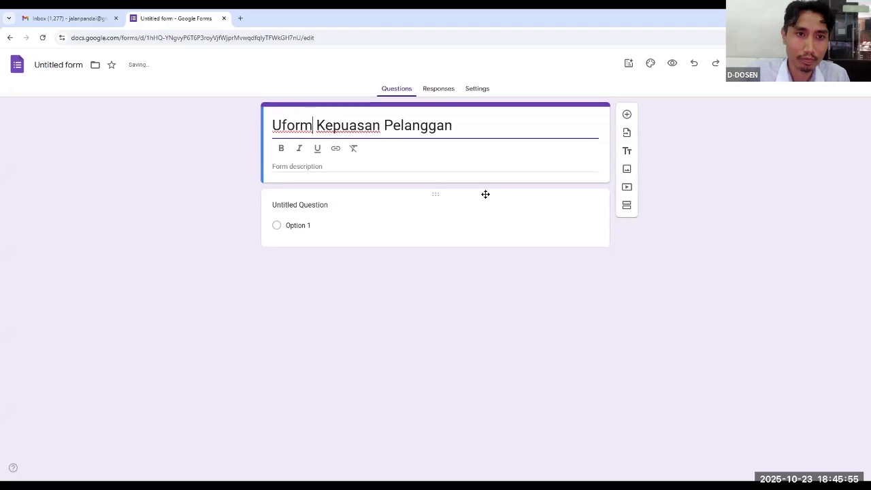
key(Left)
key(Left)
key(Left)
key(Left)
key(BackSpace)
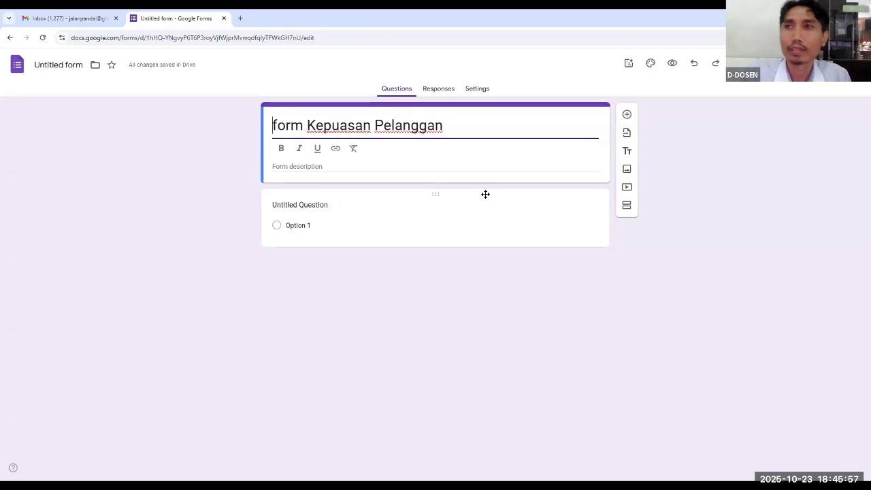
key(Delete)
text(F)
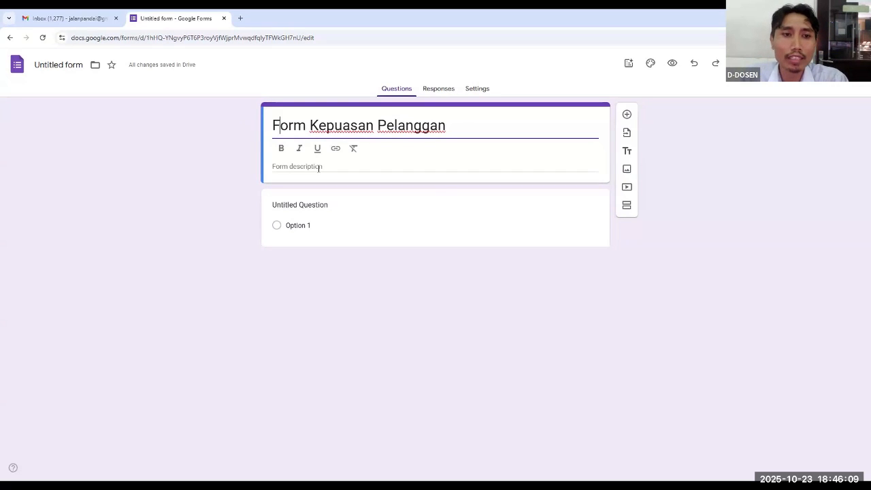
Add the form description "Silahkan Mengisi form Kepuasan Pelanggan ini dengan sebenar-sebanarnya"
click(317, 168)
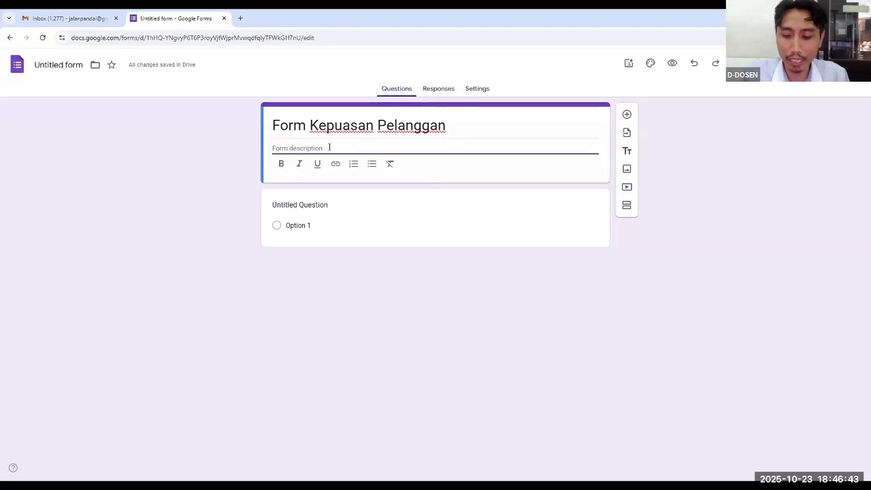
text(Si)
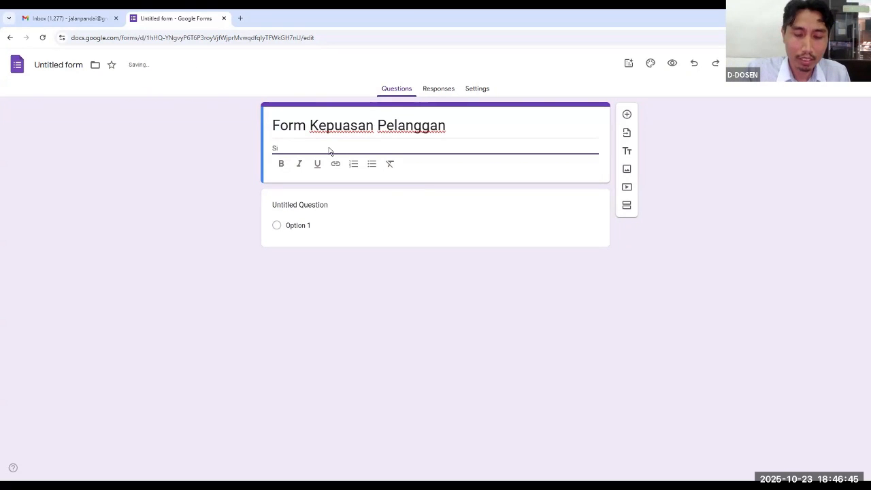
text(lahkan Mengi)
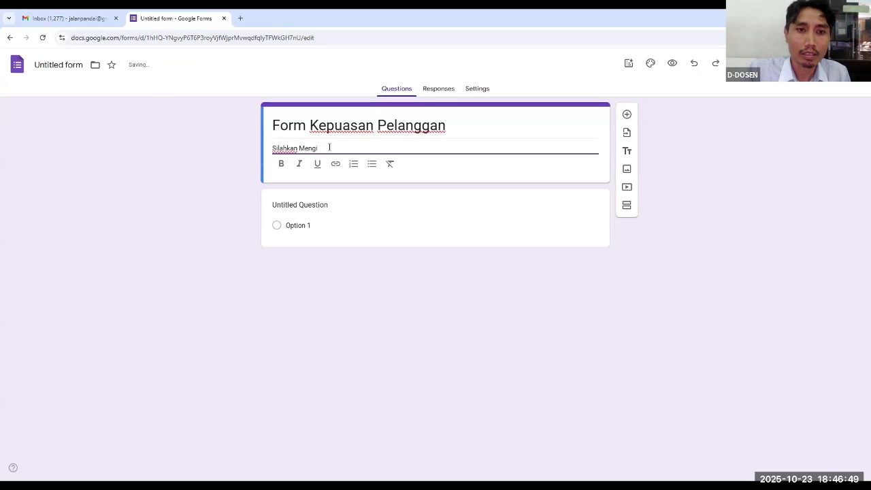
text(k si form Kepuasan )
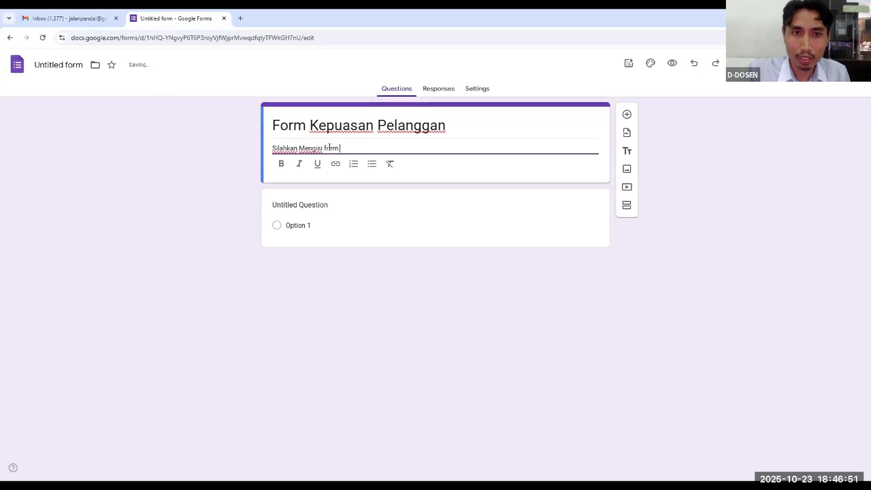
text(Pel)
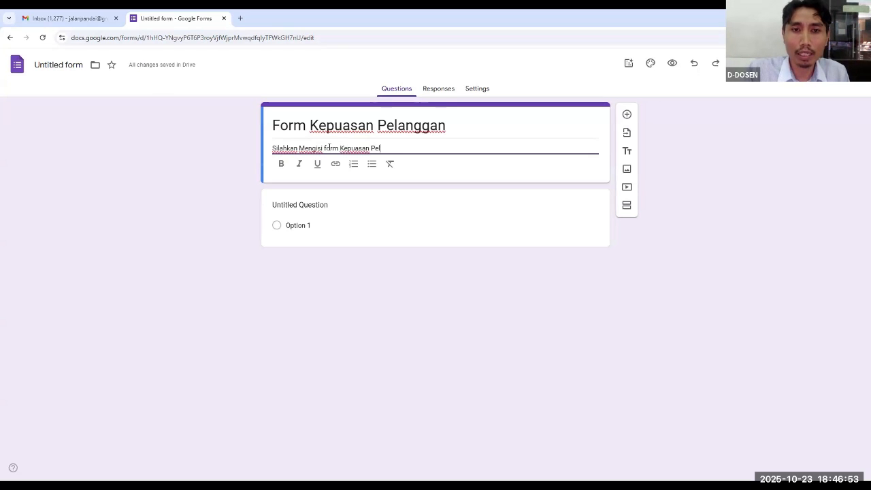
text(anggan ini dengan sebenar)
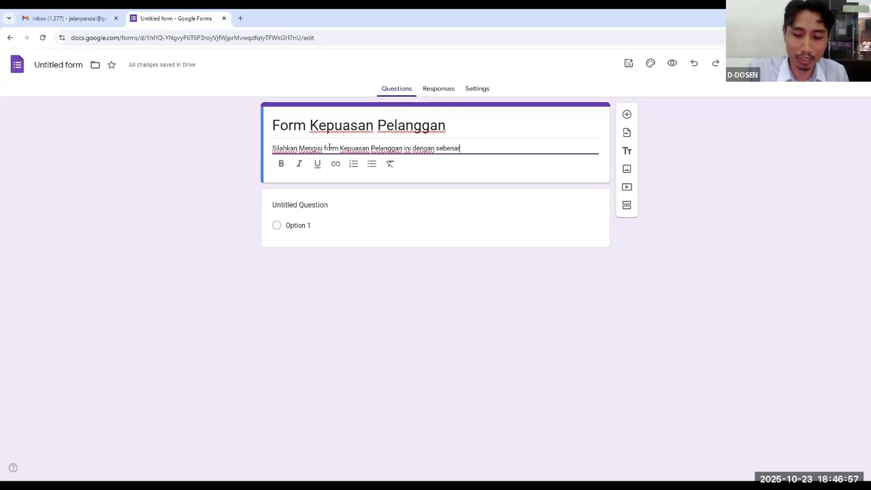
text(-sebanarnya)
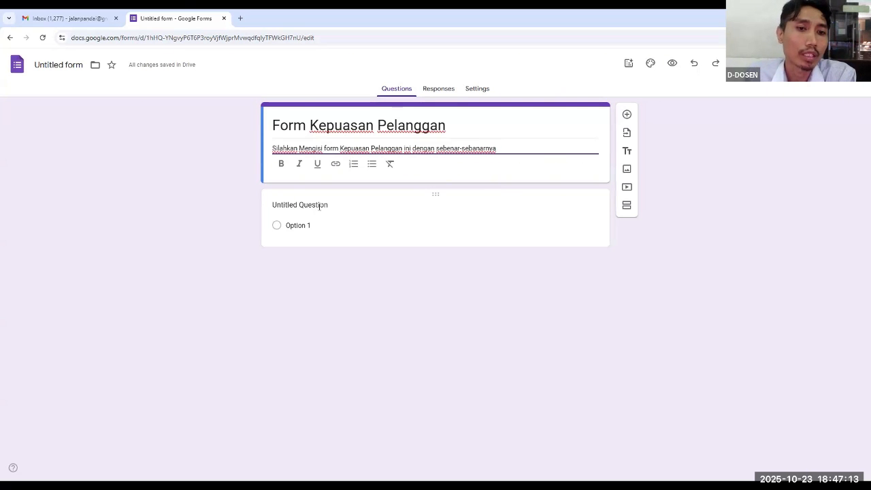
Replace the placeholder text of the form's first question with "Nama anda"
click(322, 204)
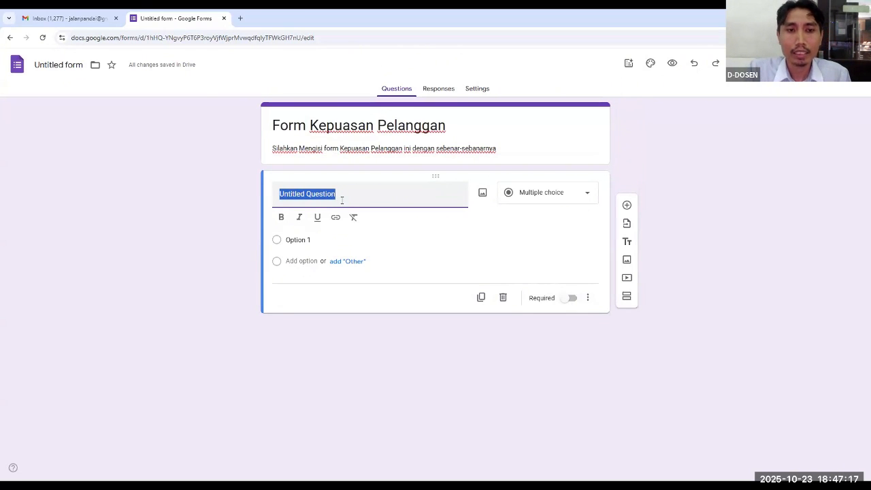
text(Nama)
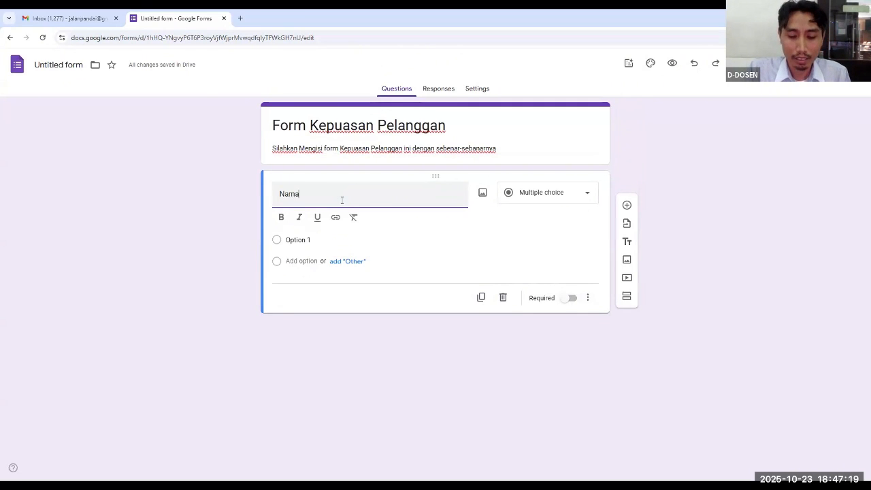
text( anda)
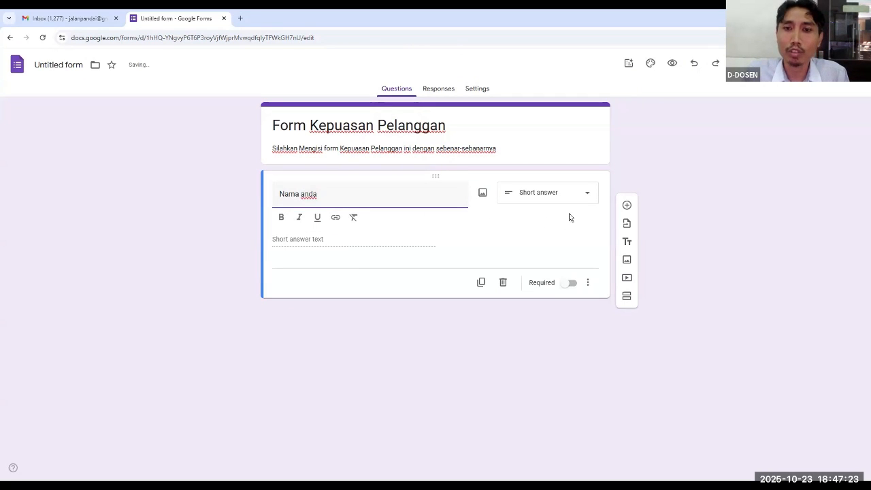
Keep the "Nama anda" question as Short answer and make it required
click(586, 198)
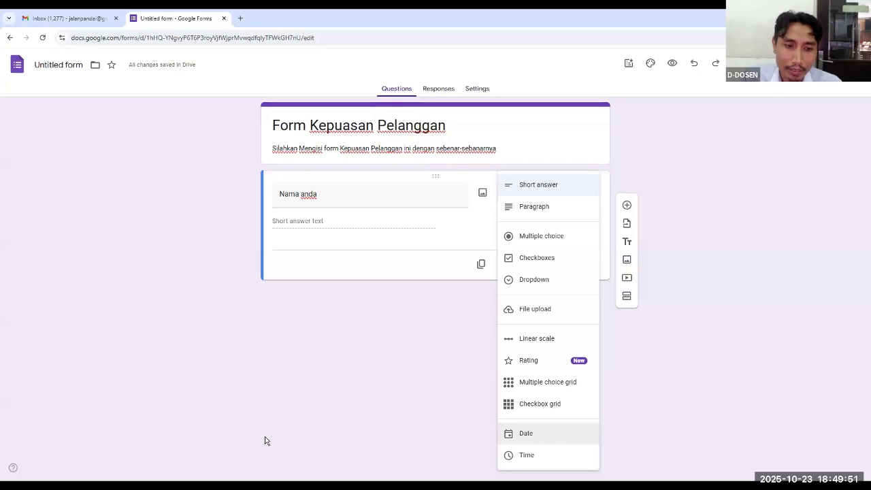
key(Up)
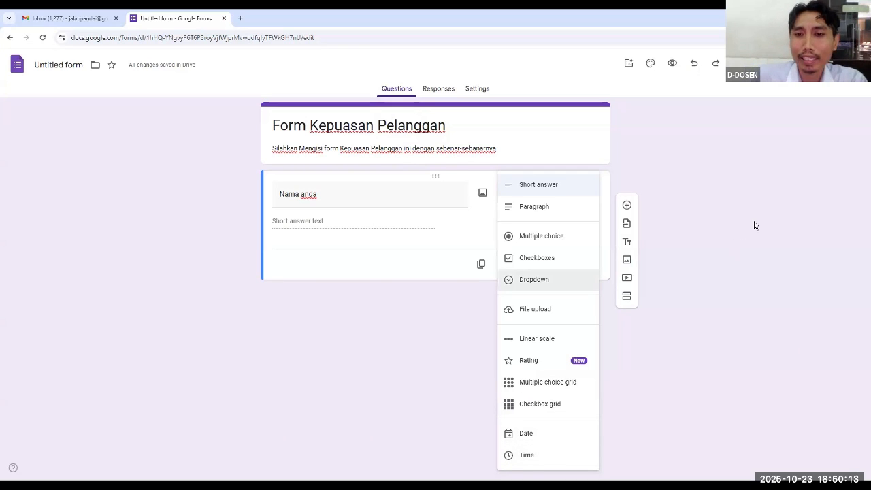
click(399, 195)
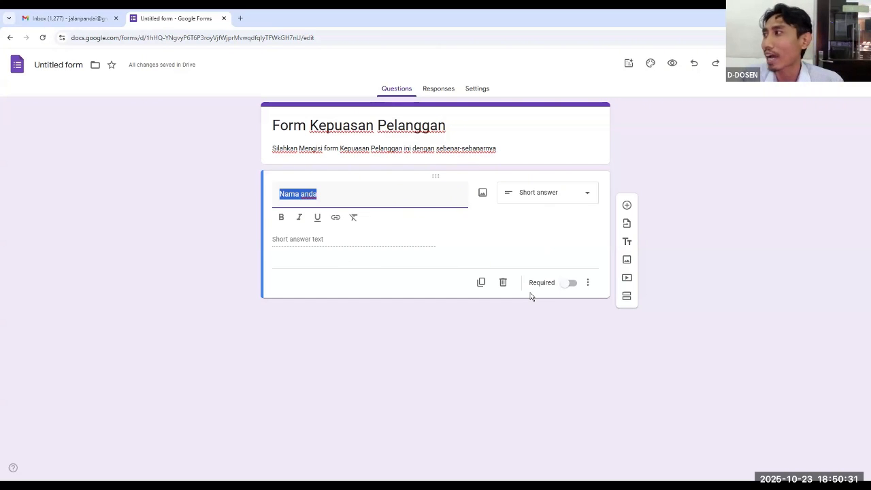
click(575, 290)
click(576, 267)
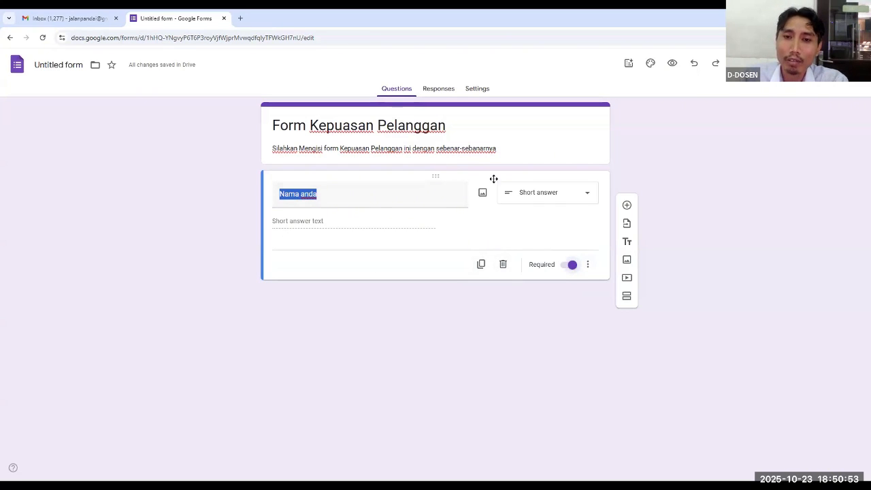
Add a required short-answer question titled "Usia" below the name question
click(627, 207)
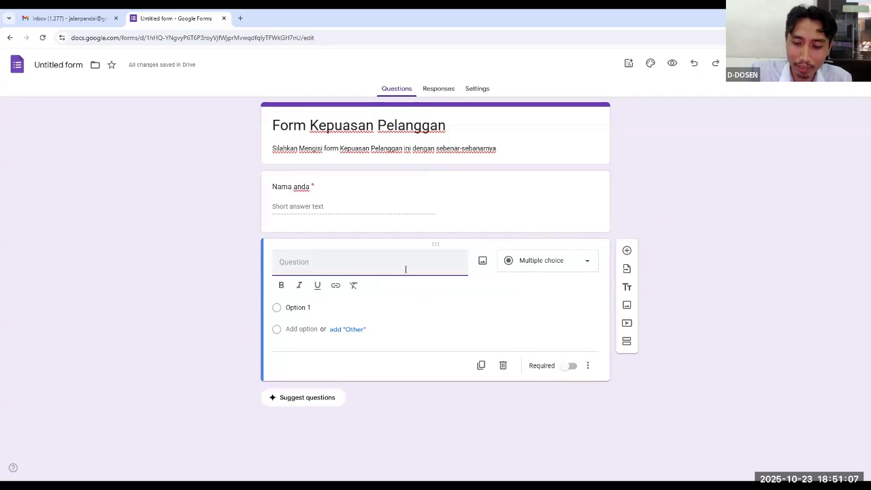
text(B)
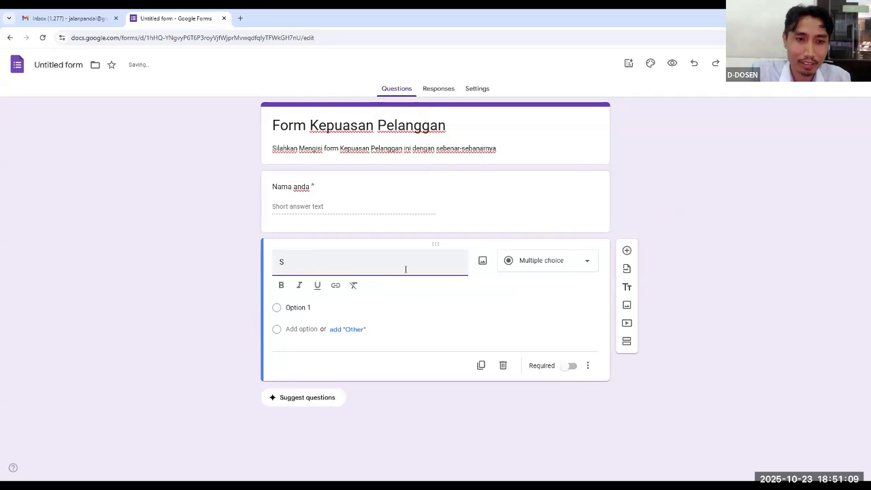
key(BackSpace)
text(Usia)
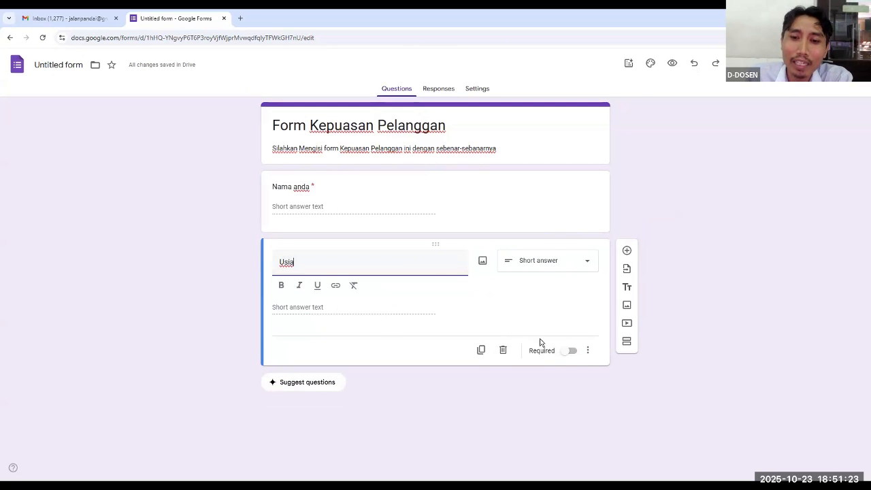
click(578, 354)
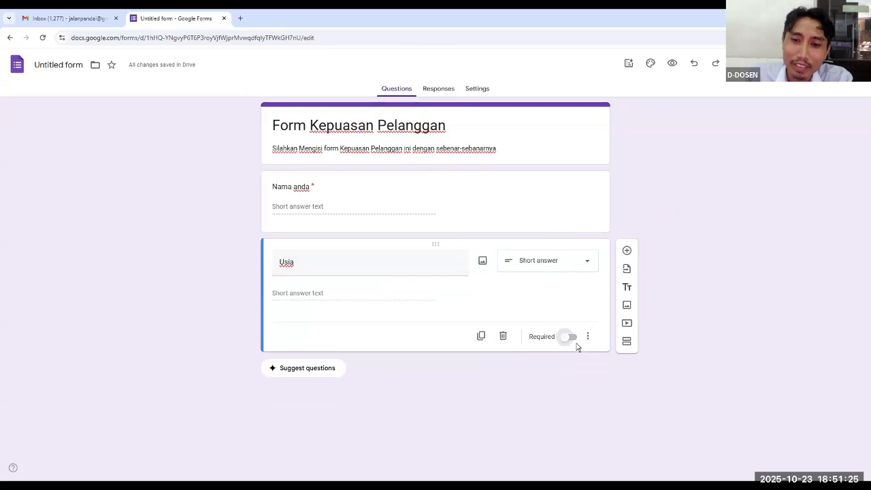
click(573, 333)
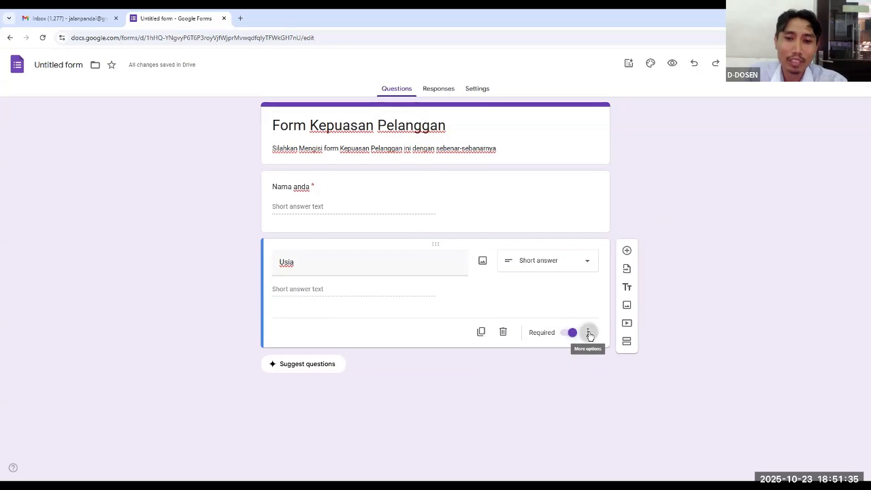
Add response validation to the "Usia" question so that only a number greater than 15 is accepted
click(588, 333)
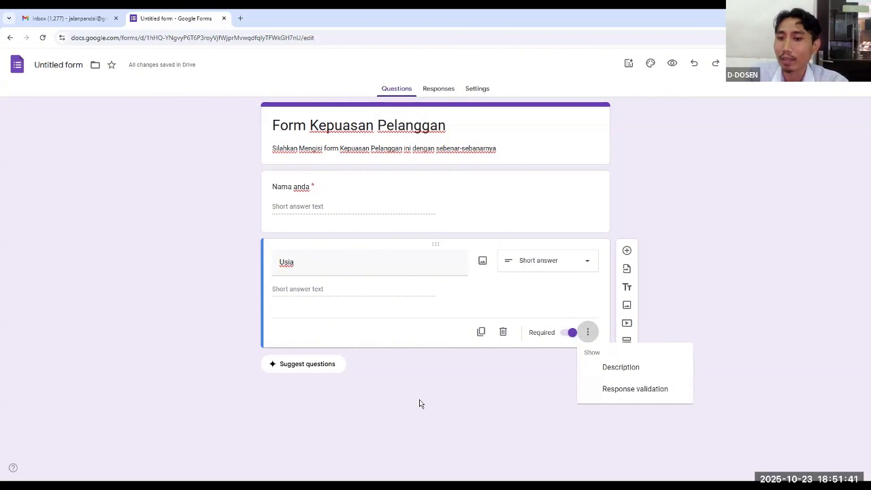
click(648, 395)
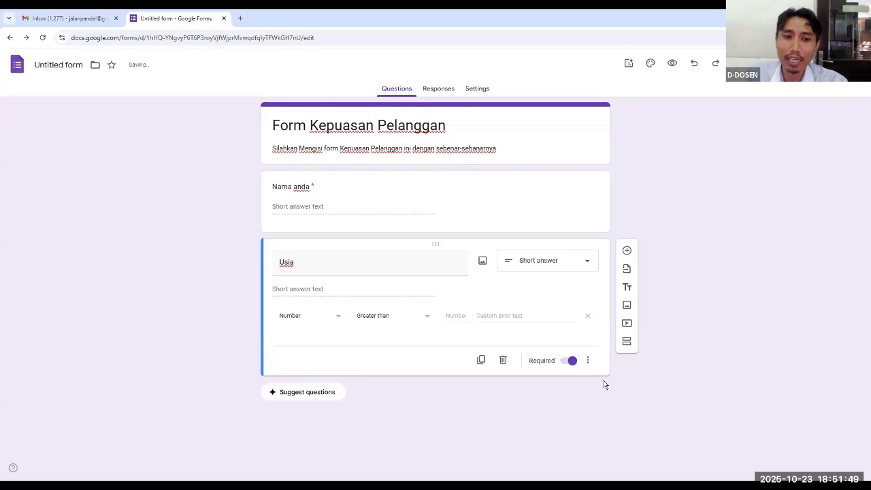
click(338, 320)
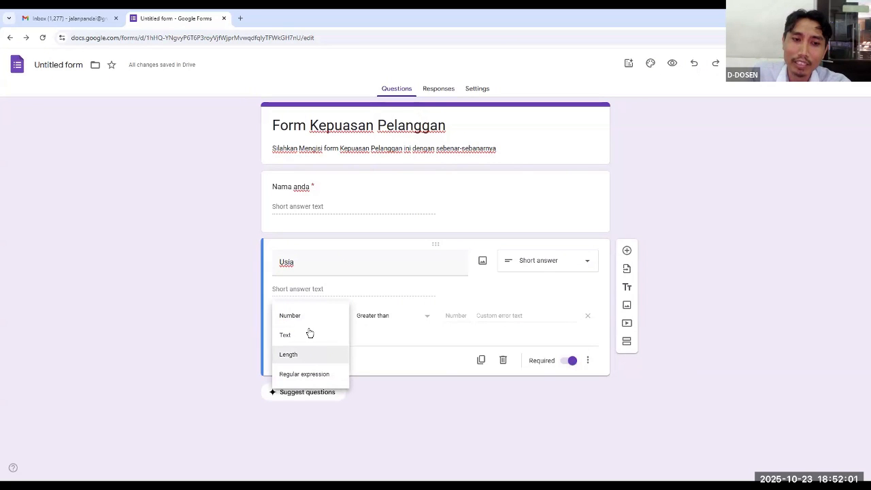
click(308, 318)
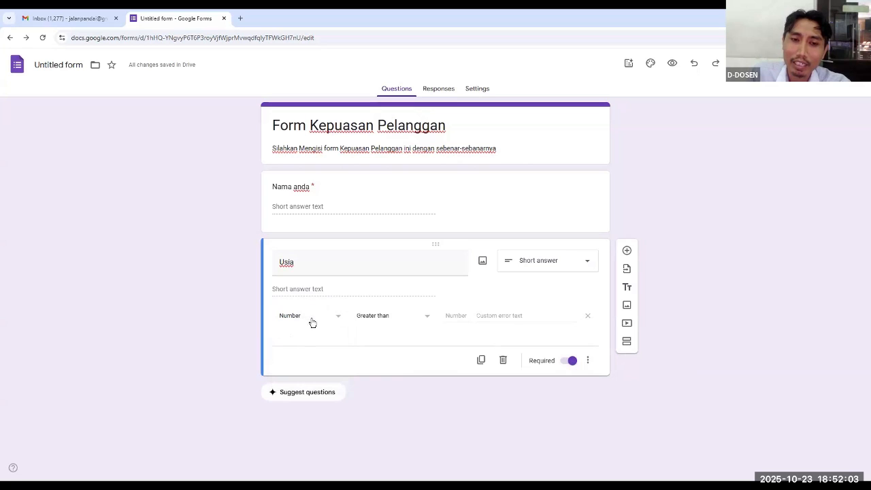
click(428, 318)
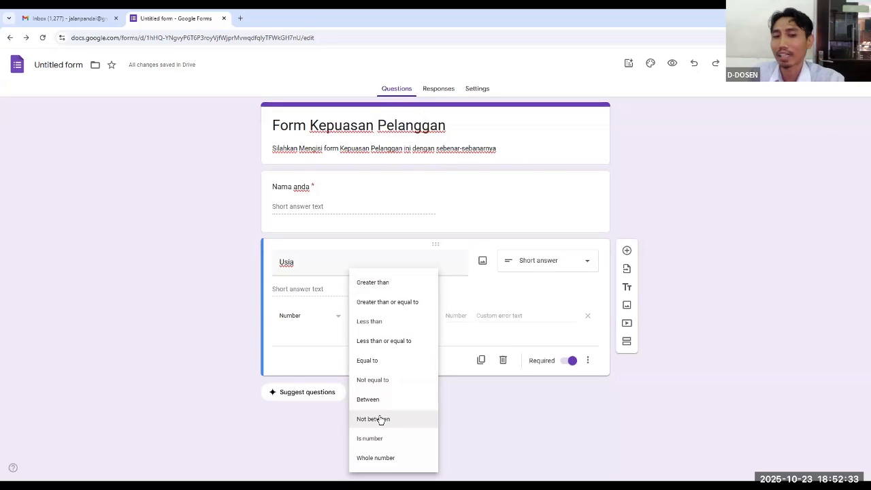
click(388, 290)
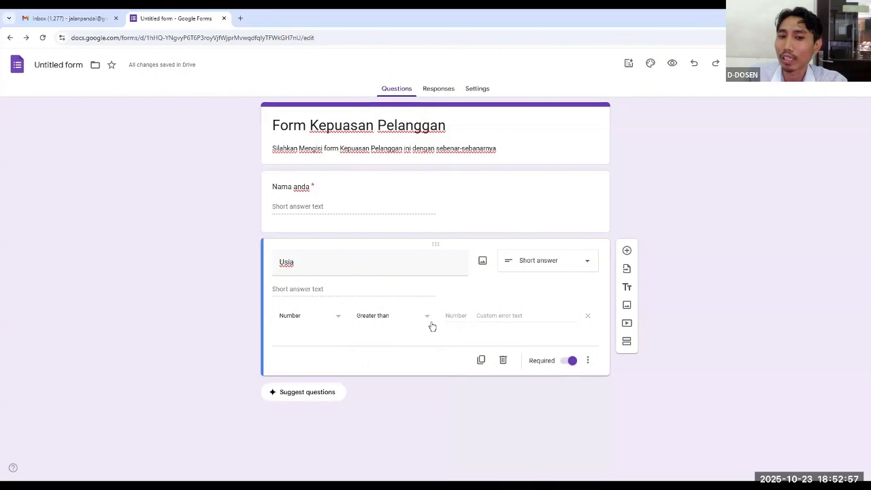
click(456, 316)
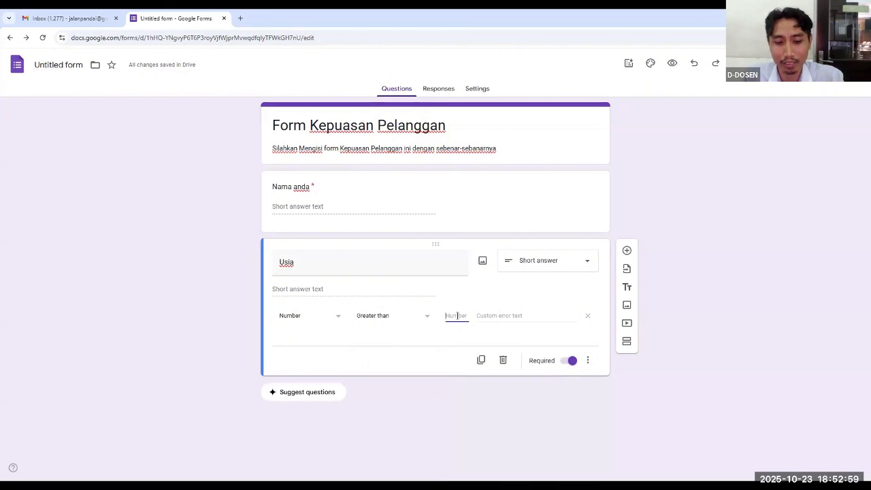
text(15)
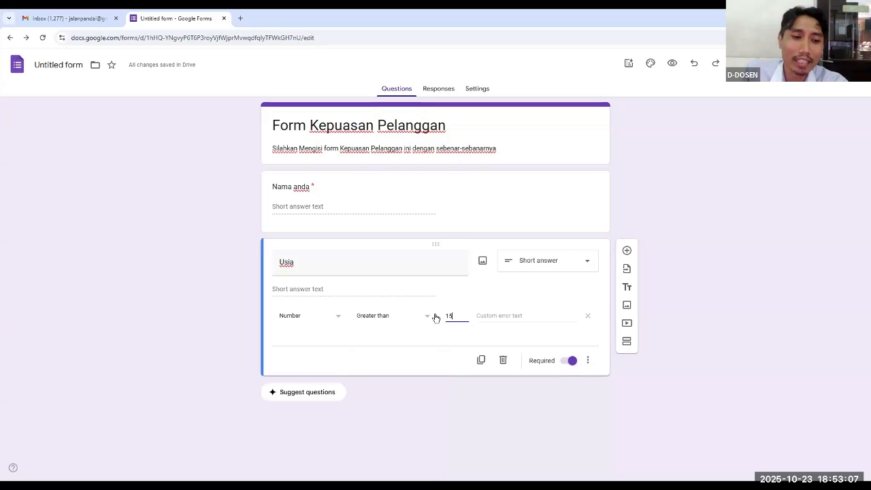
Enter "Minimal Usia 16 tahun" as the custom error text of the "Usia" validation rule
click(481, 316)
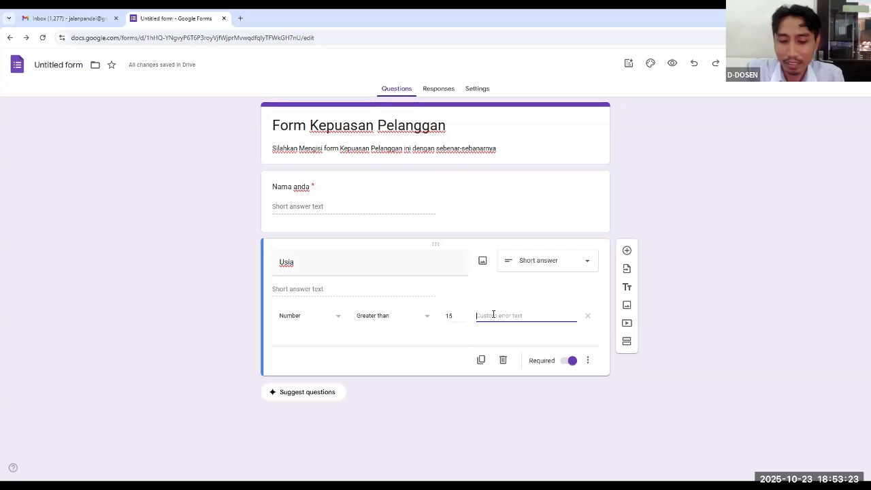
text(M)
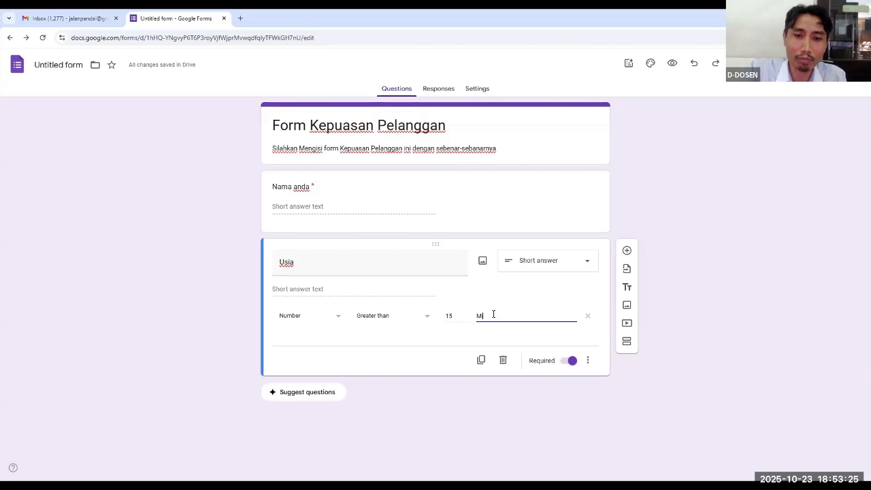
text(inimal 15)
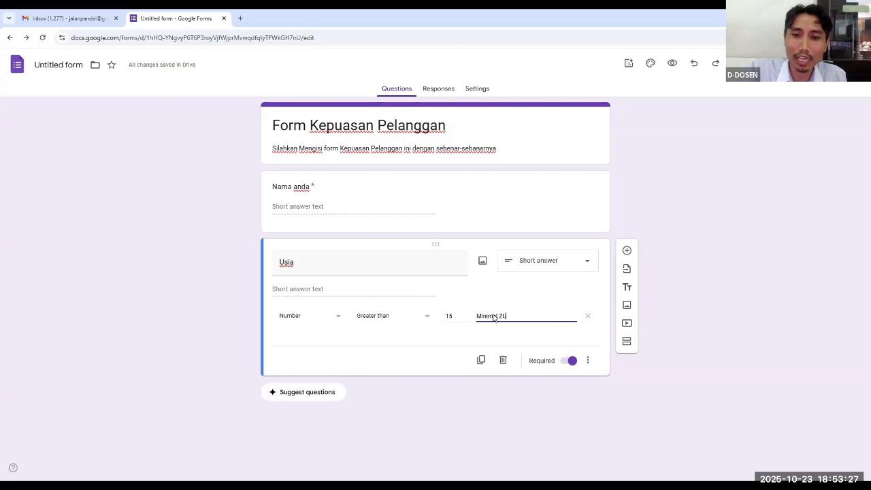
key(BackSpace)
key(BackSpace)
text(u)
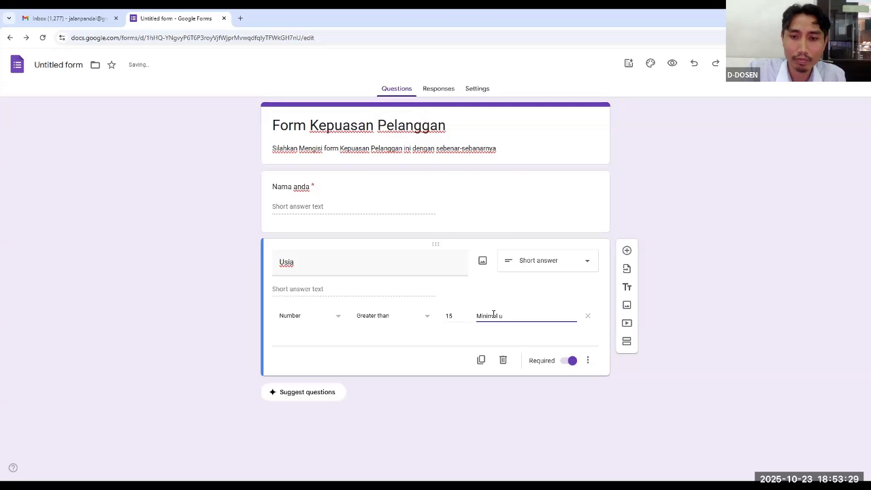
key(BackSpace)
text(Usia )
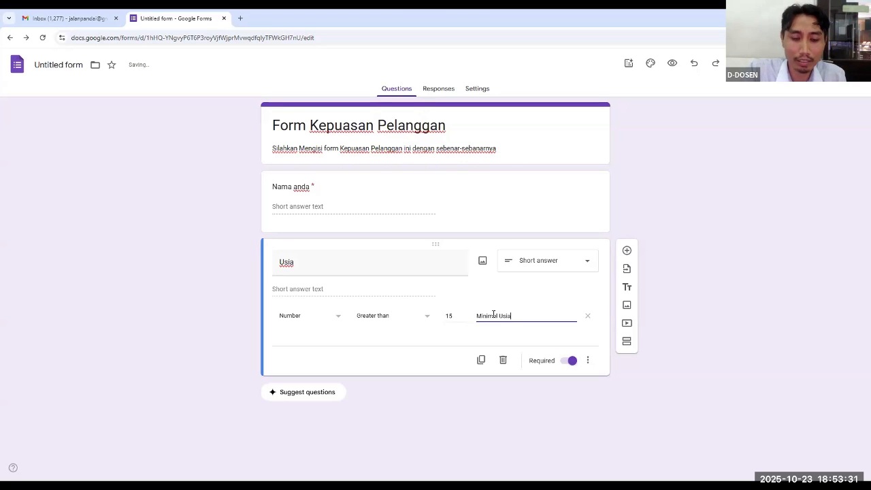
text(15 ()
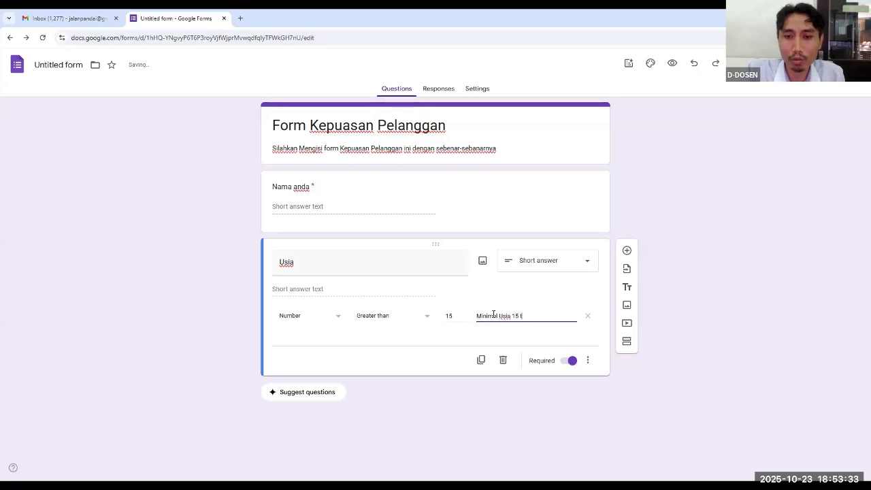
key(BackSpace)
text(tahun)
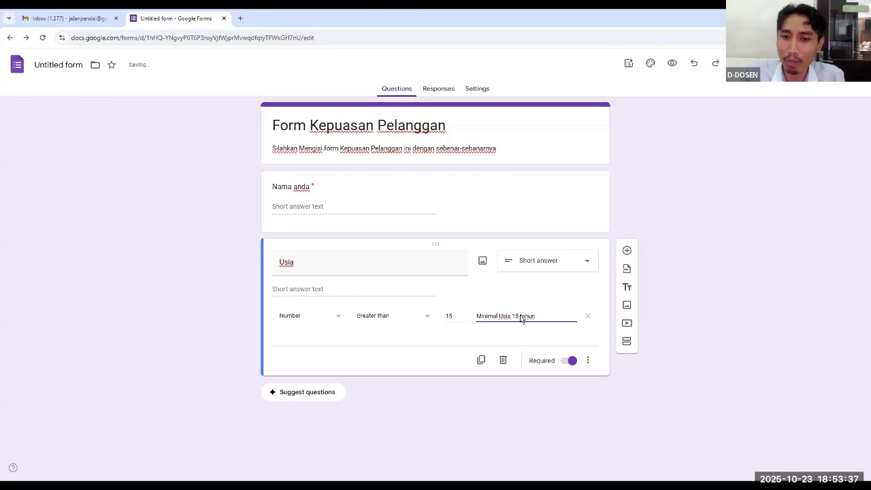
click(520, 316)
key(BackSpace)
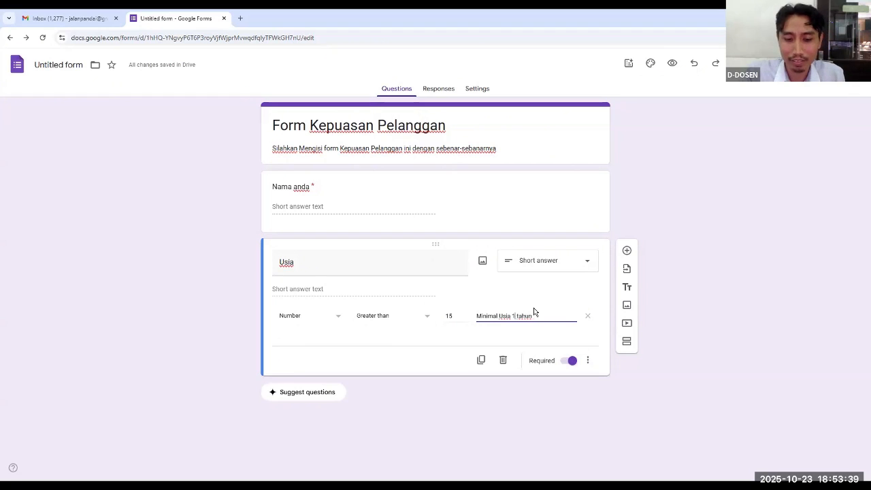
text(6)
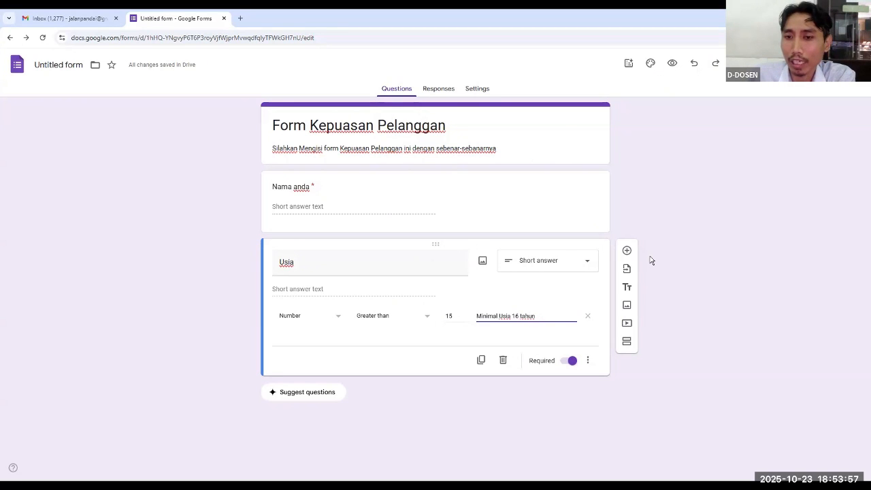
Add a multiple-choice question titled "Jenis Kelamin" below the "Usia" question
click(627, 251)
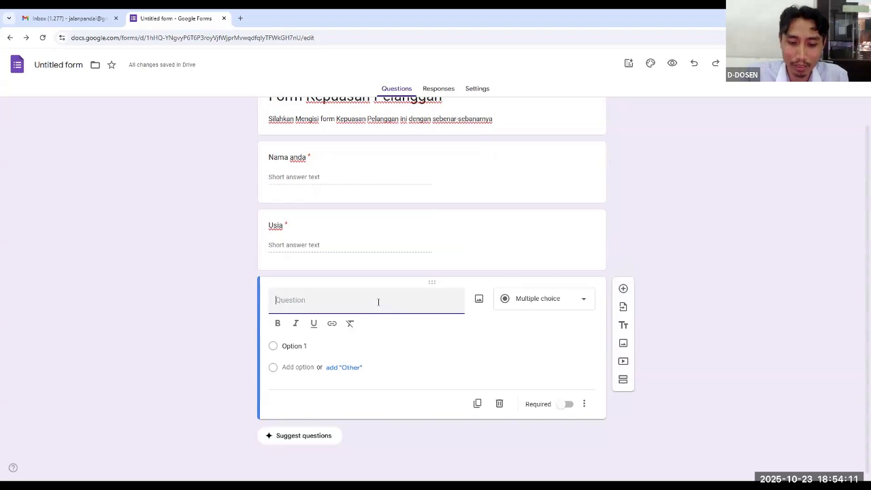
text(Jenis)
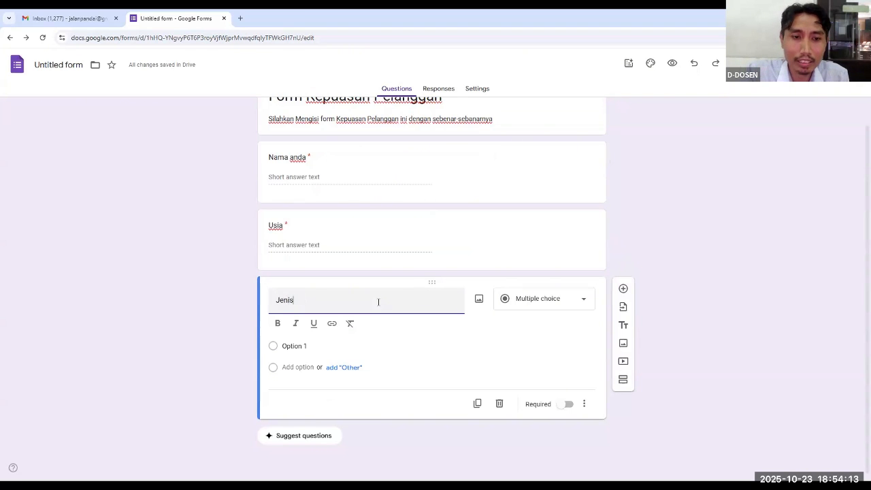
text( Kelamin)
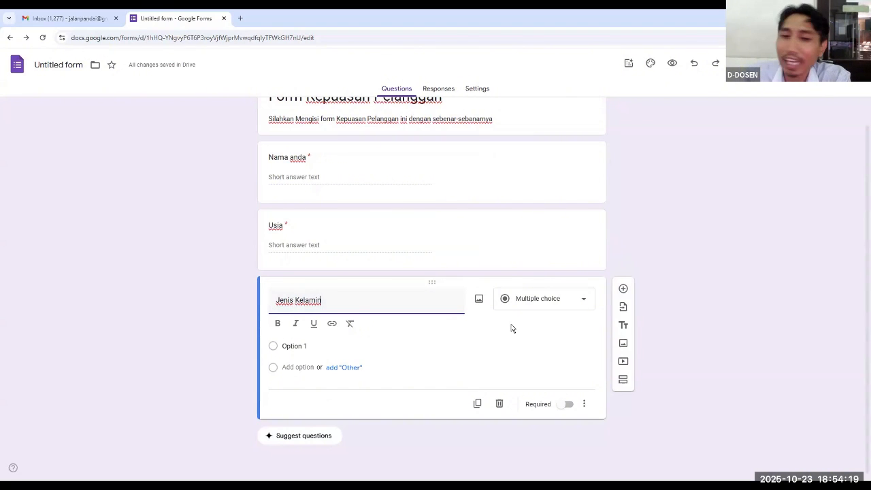
Give the "Jenis Kelamin" question the options "Laki-laki" and "Perempuan" and make it required
click(294, 348)
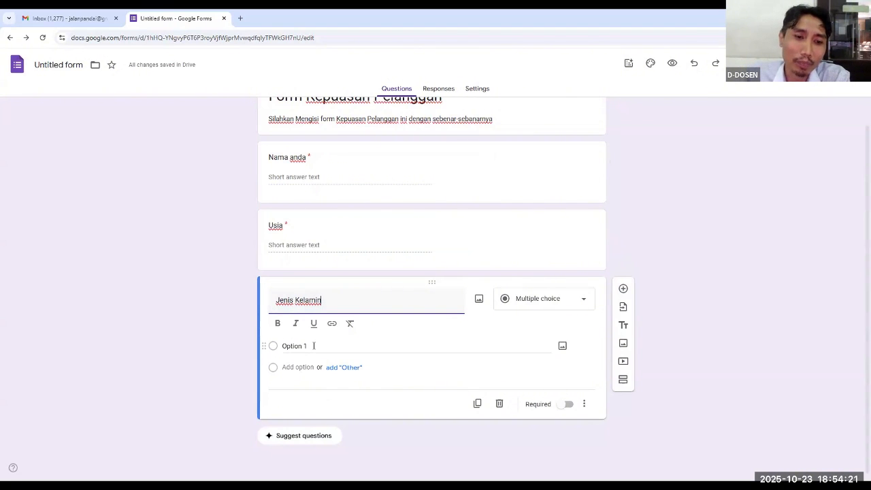
click(314, 346)
text(Laki-laki)
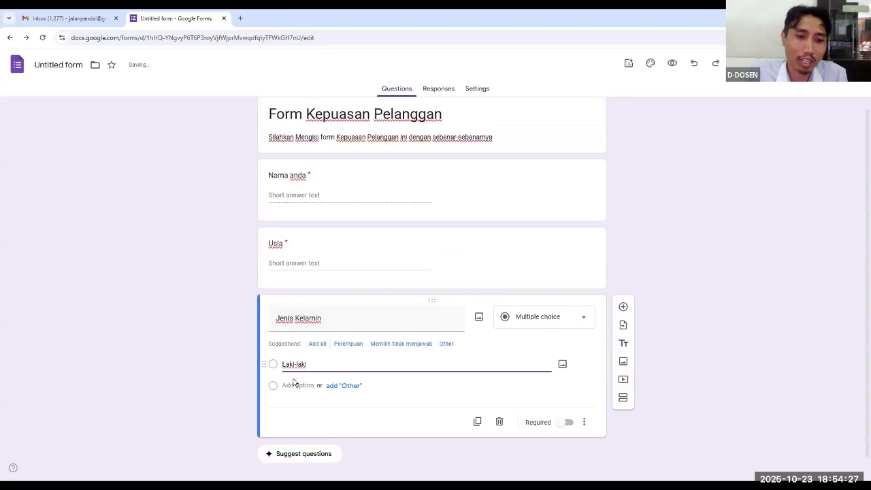
click(292, 384)
text(Perempuan)
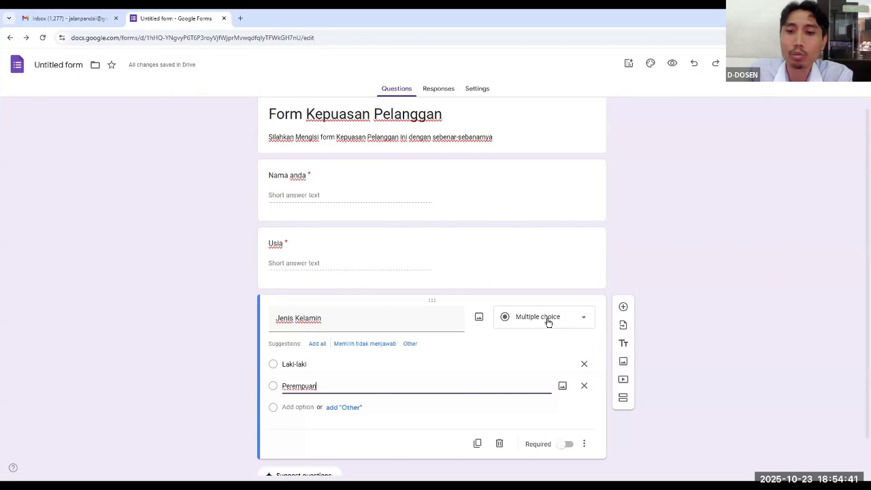
scroll(535, 361, down, 1)
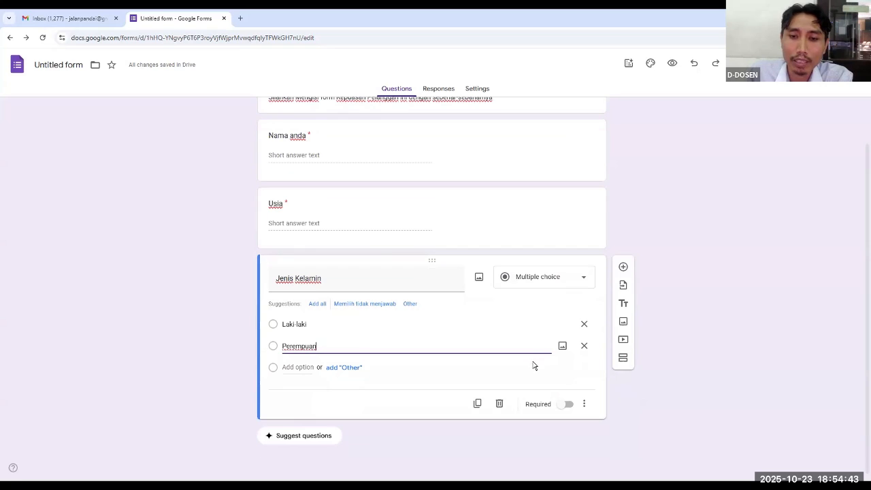
click(569, 405)
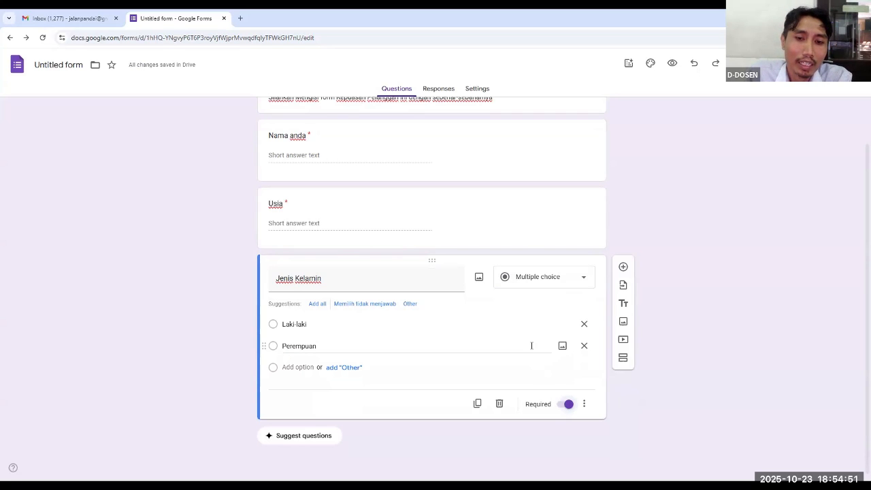
Add a checkboxes question titled "Jenjang Pendidikan" below the "Jenis Kelamin" question
click(624, 268)
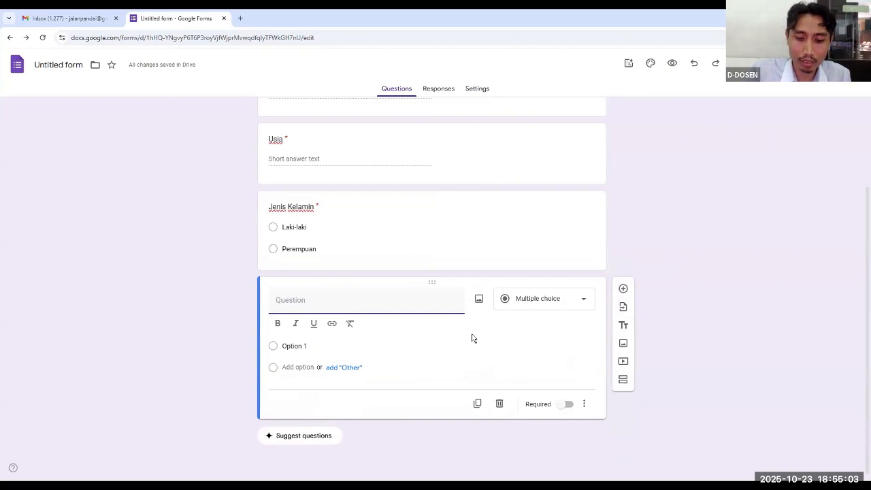
text(Jen)
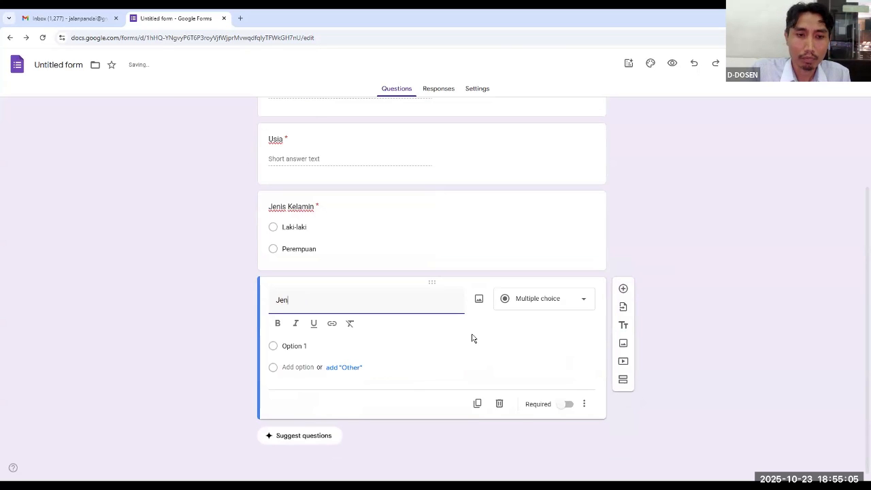
text(jang Pend)
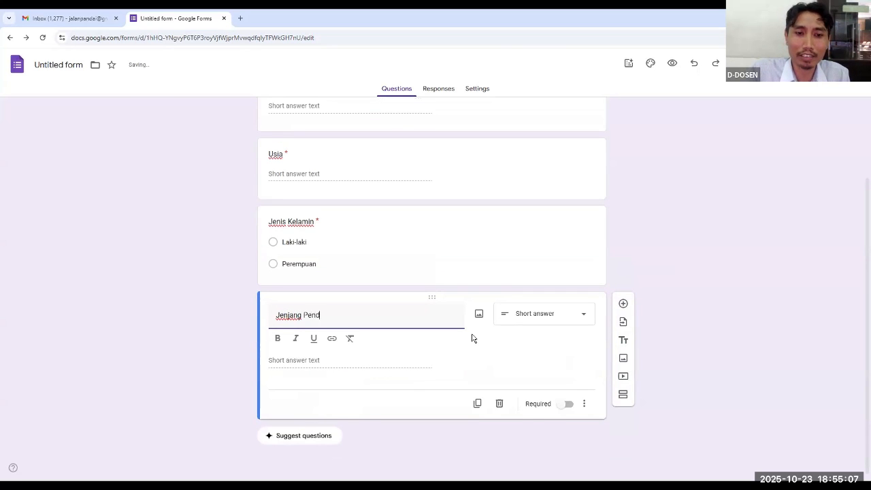
text(idikan)
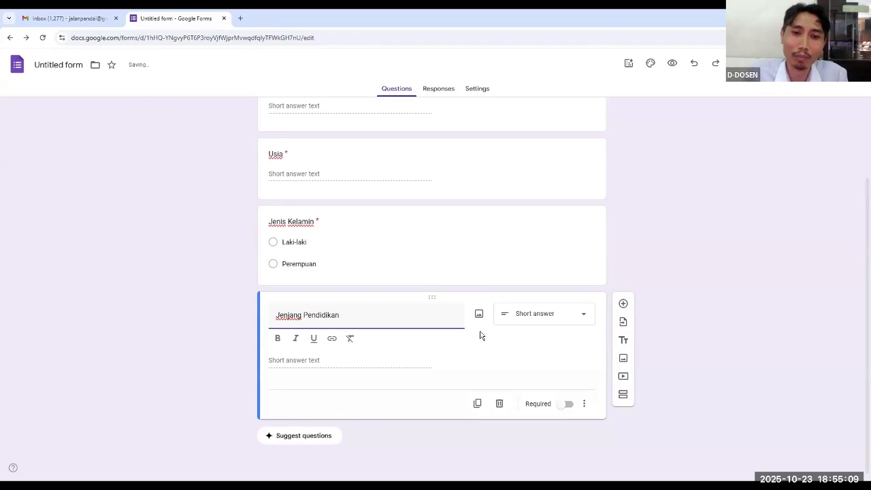
click(310, 346)
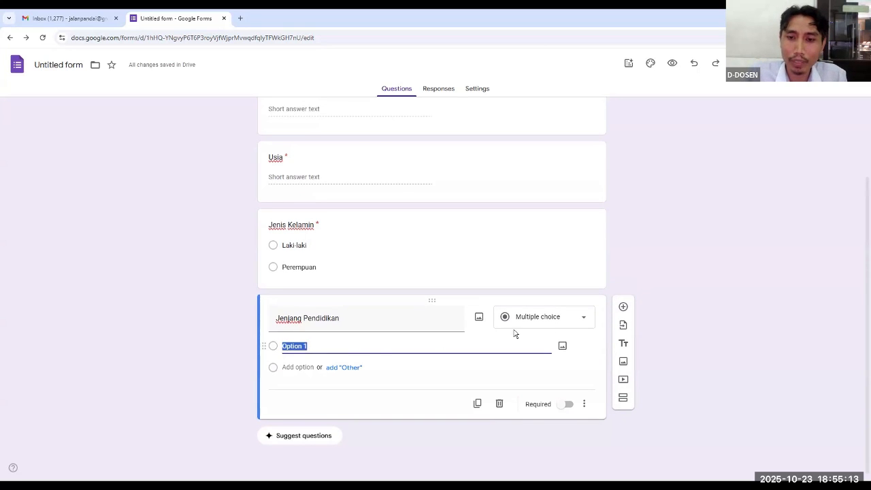
click(583, 321)
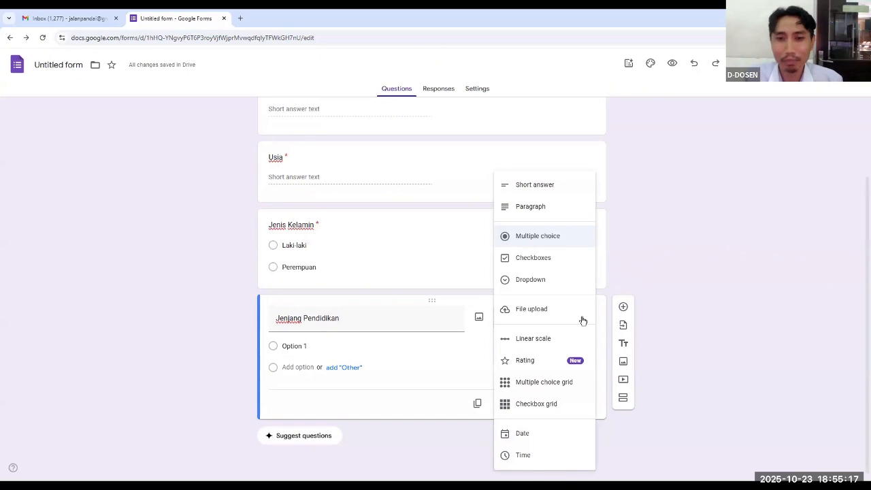
click(542, 262)
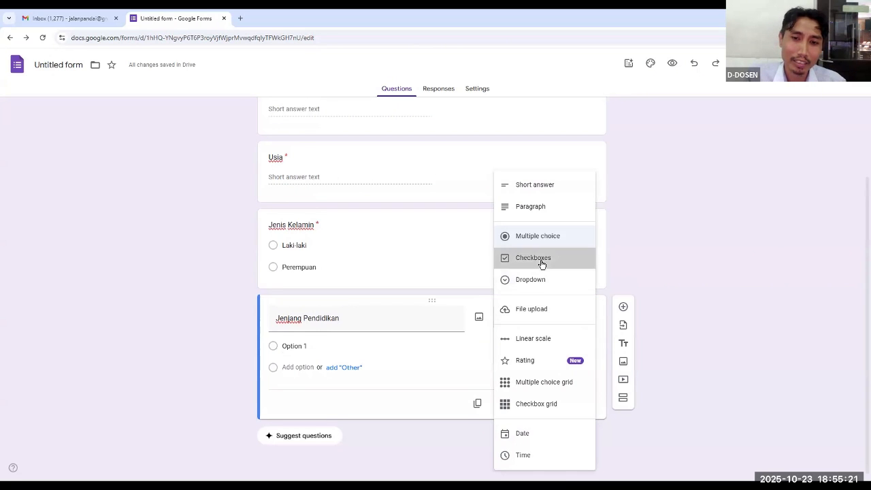
Enter "SD", "SMP" and "SMA" as the first three options of the "Jenjang Pendidikan" question
click(316, 335)
text(SD)
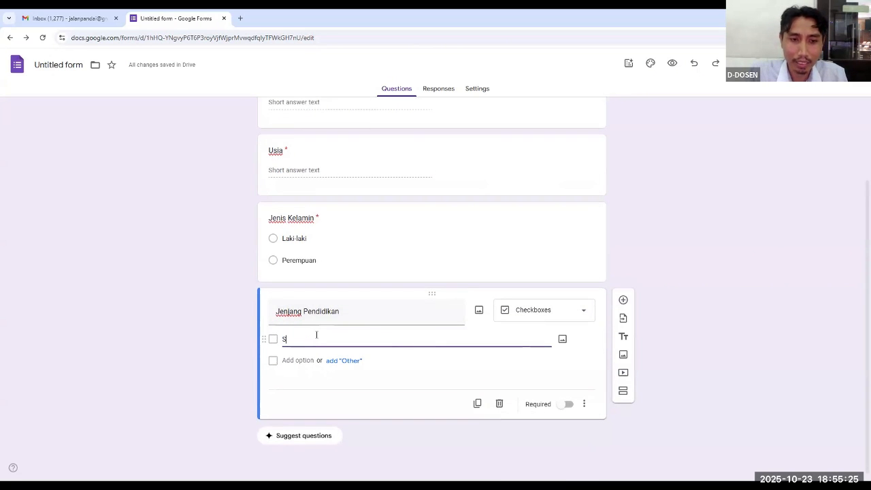
click(293, 362)
text(s)
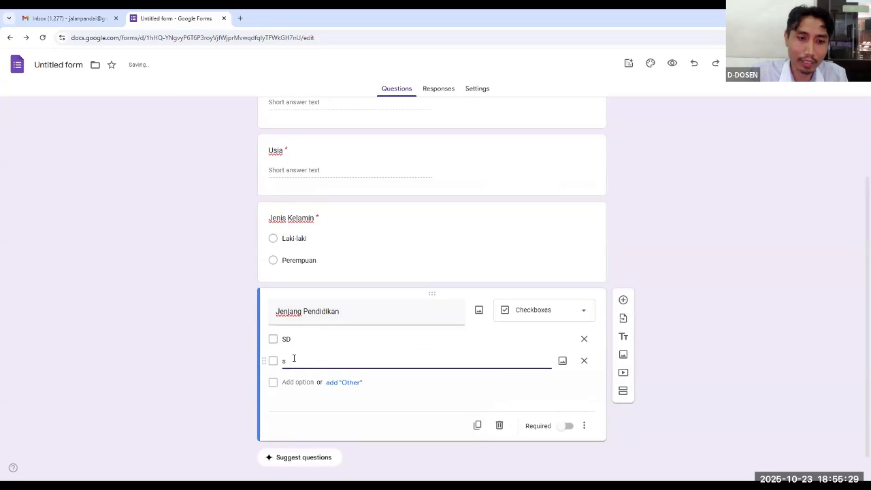
text(mSMP)
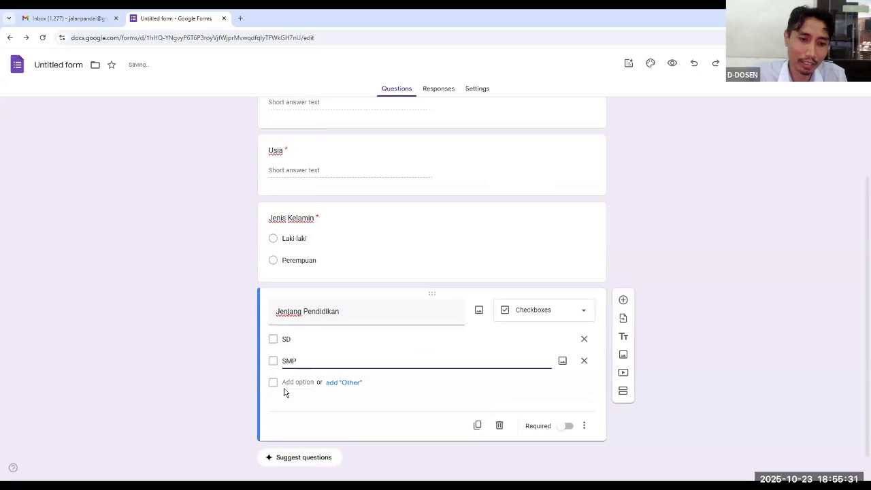
click(288, 382)
text(SM)
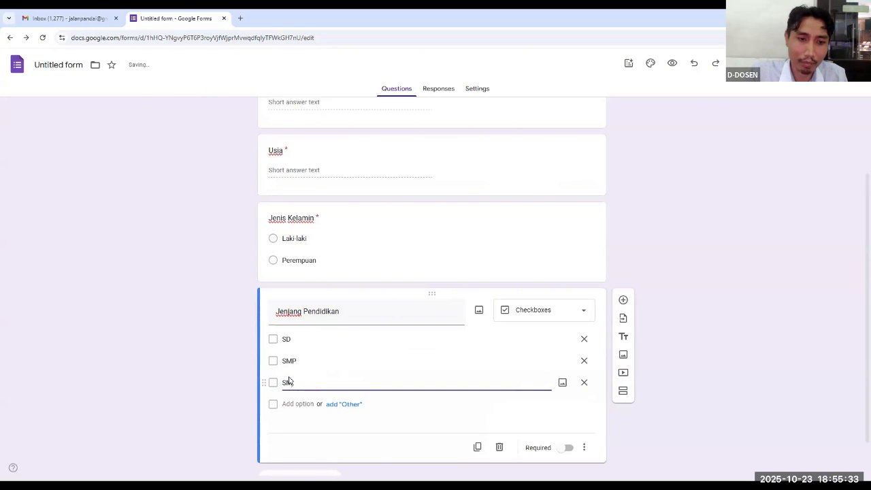
text(A)
Add "PERGURUAN TINGGI" as the fourth option of the "Jenjang Pendidikan" question
click(289, 404)
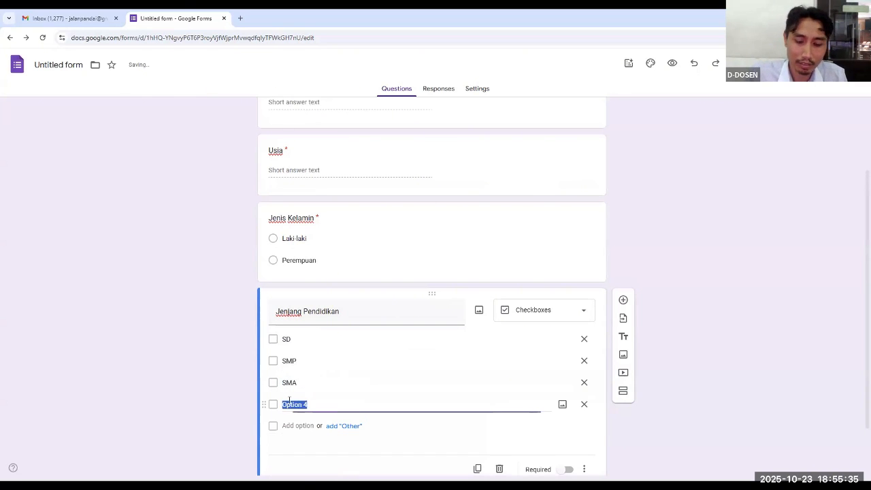
text(pERGURUAN)
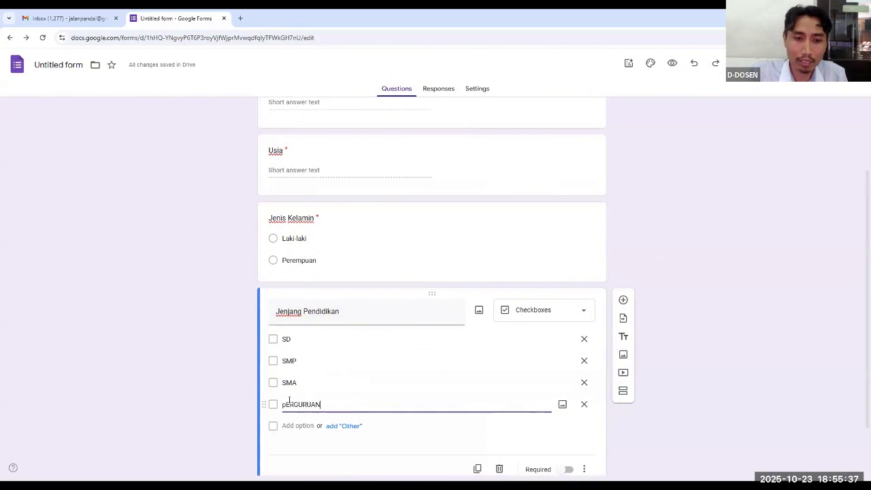
key(BackSpace)
key(BackSpace)
key(BackSpace)
key(BackSpace)
key(BackSpace)
key(BackSpace)
key(BackSpace)
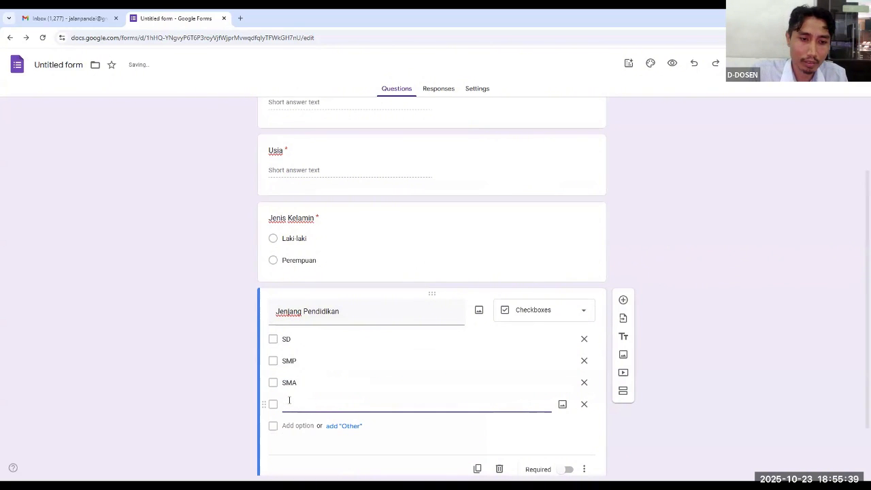
text(PERGURUAN TINGGI)
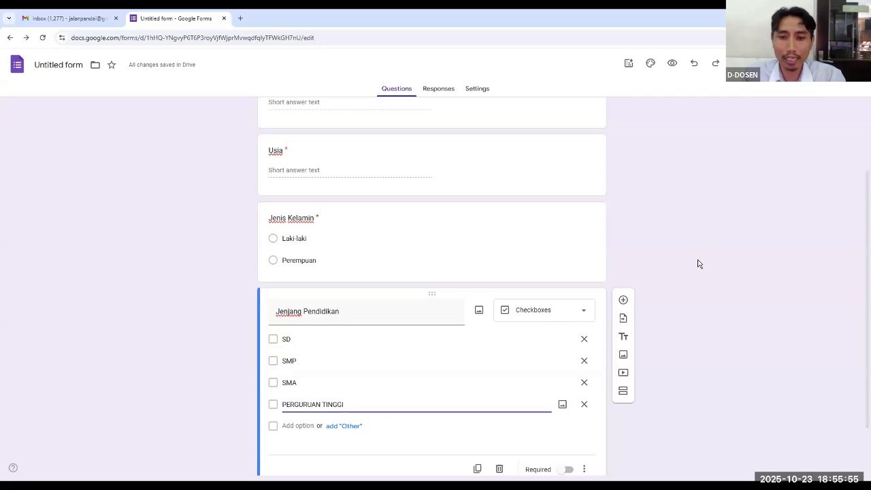
Add a new question below "Jenjang Pendidikan" and set its type to Rating
scroll(699, 267, down, 2)
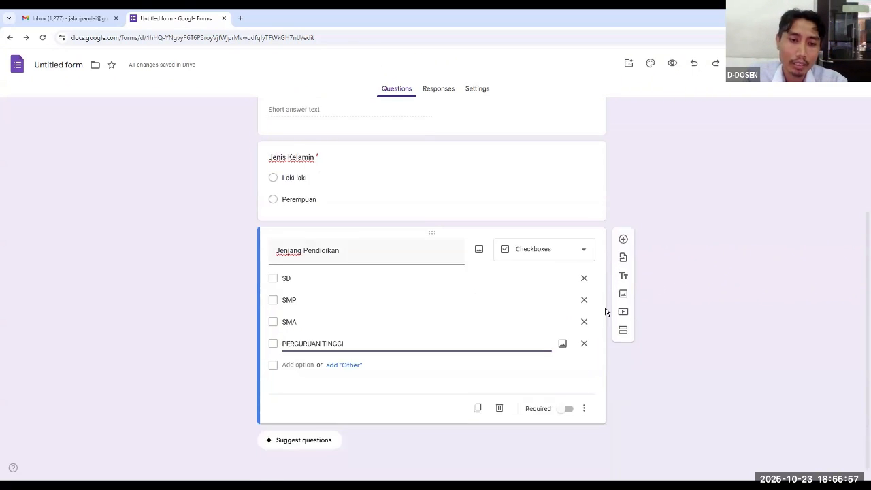
click(624, 236)
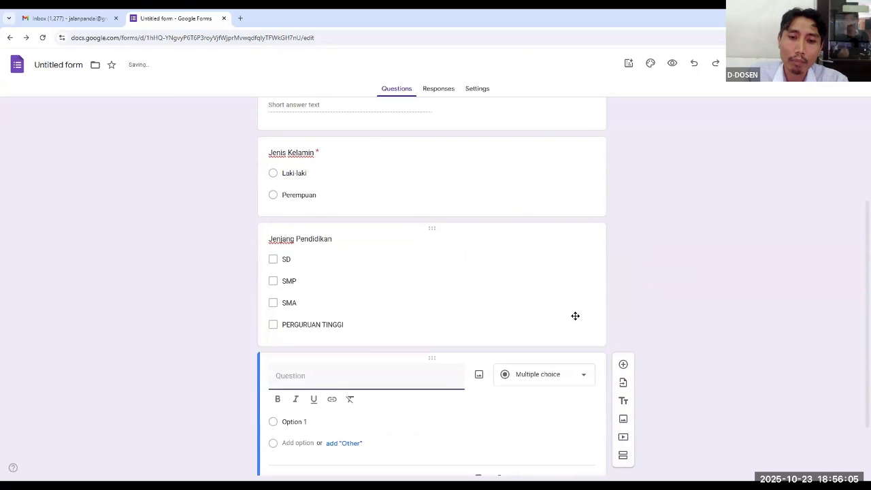
click(582, 331)
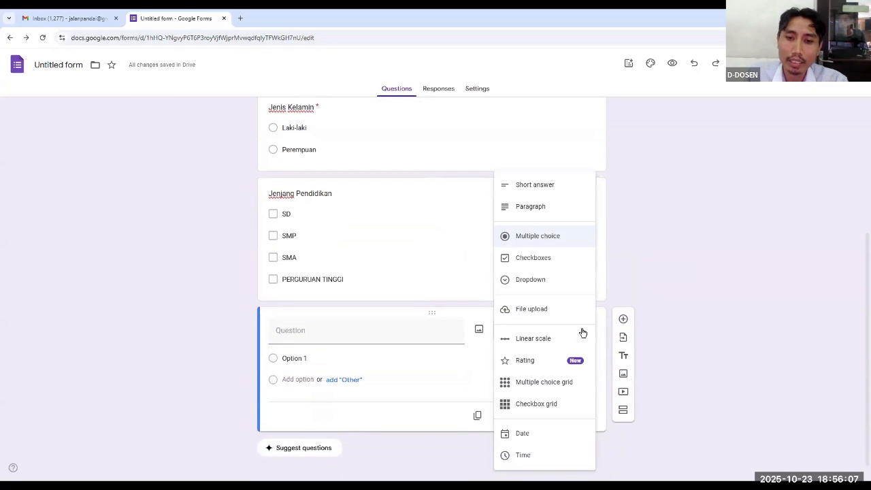
click(540, 361)
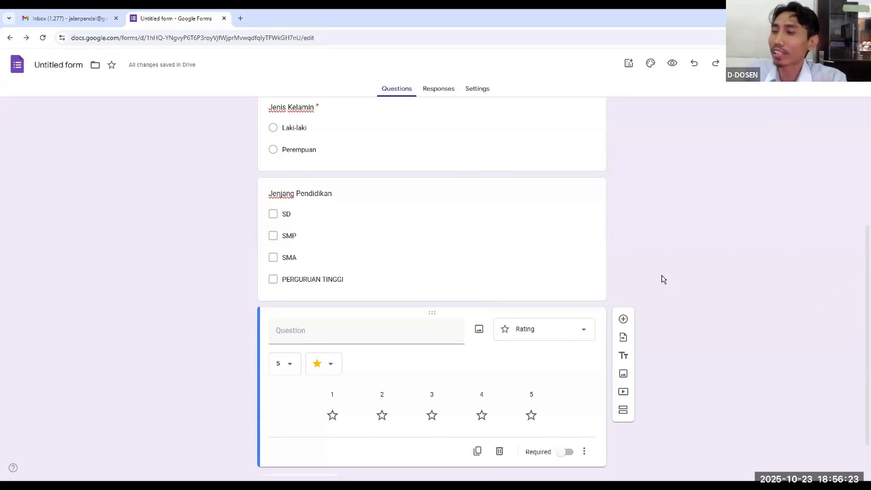
Title the rating question "Bagaimana Kesan Anda Membeli Produk Kami"
click(361, 327)
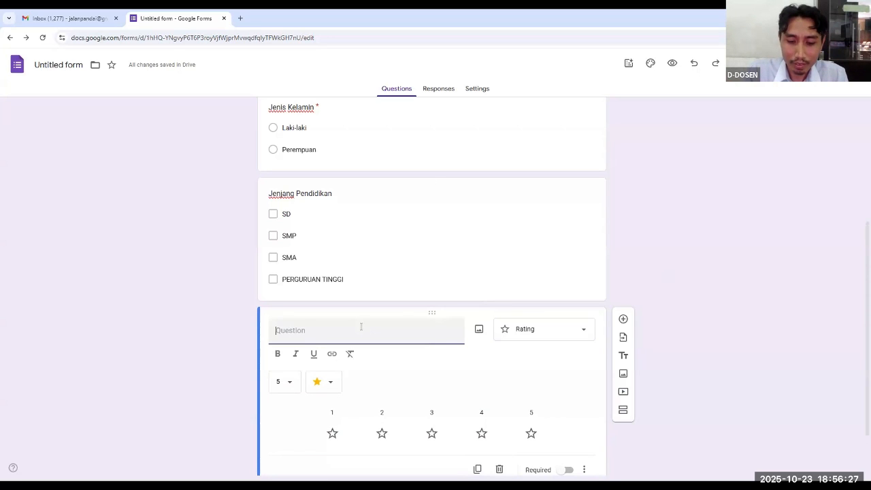
text(bAGIA)
key(BackSpace)
key(BackSpace)
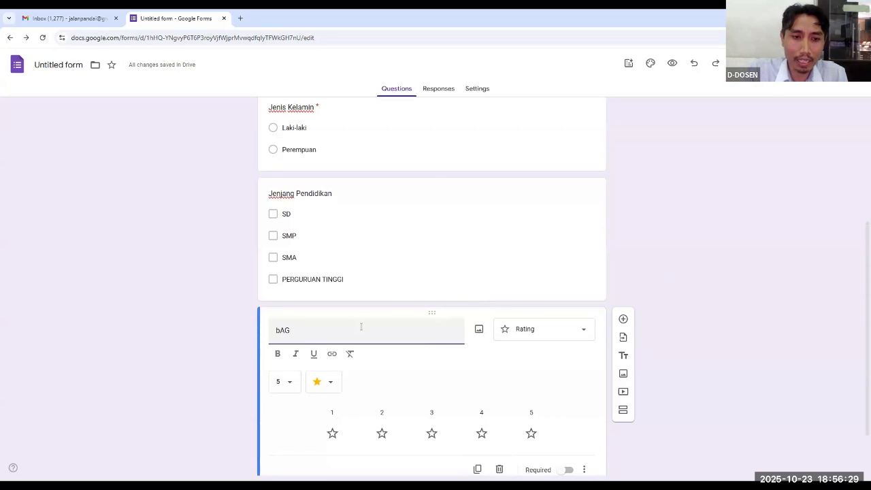
key(BackSpace)
text(Bag)
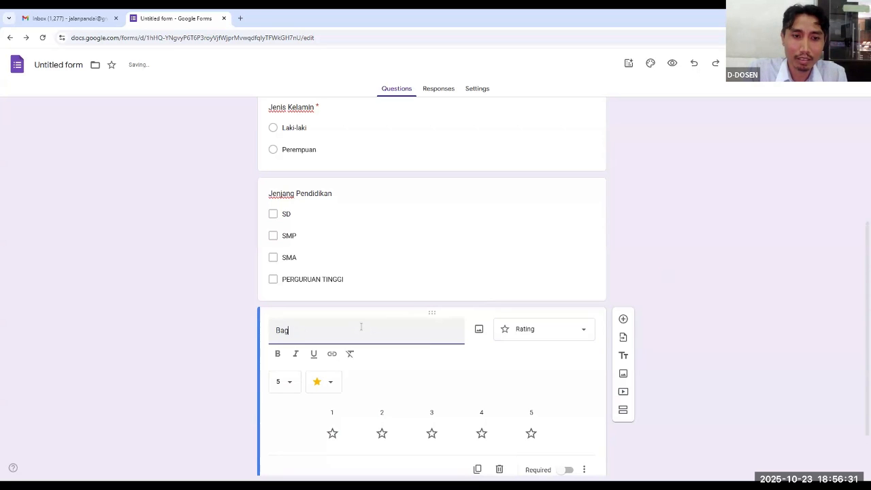
text(aimana Ke)
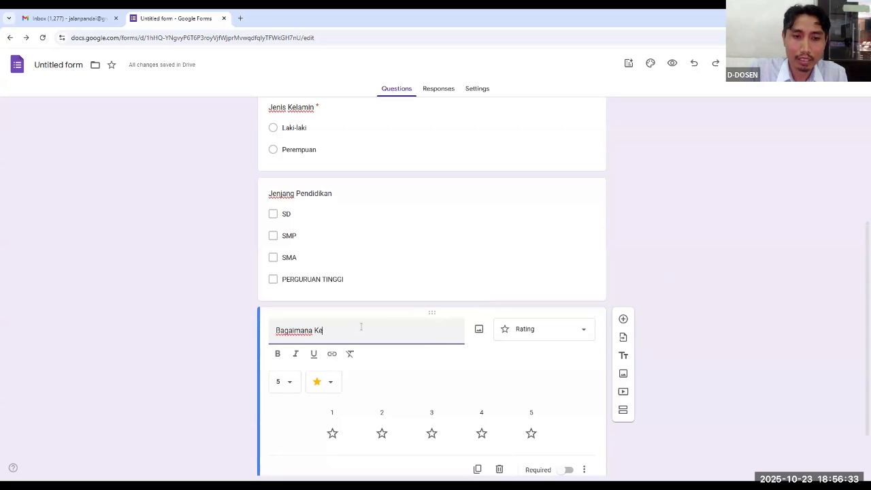
text(san Anda Me)
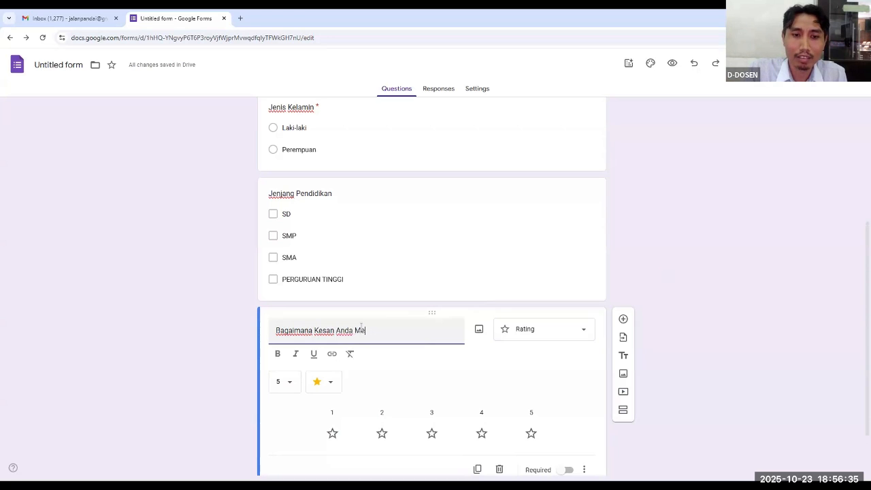
text(mbeli Produ)
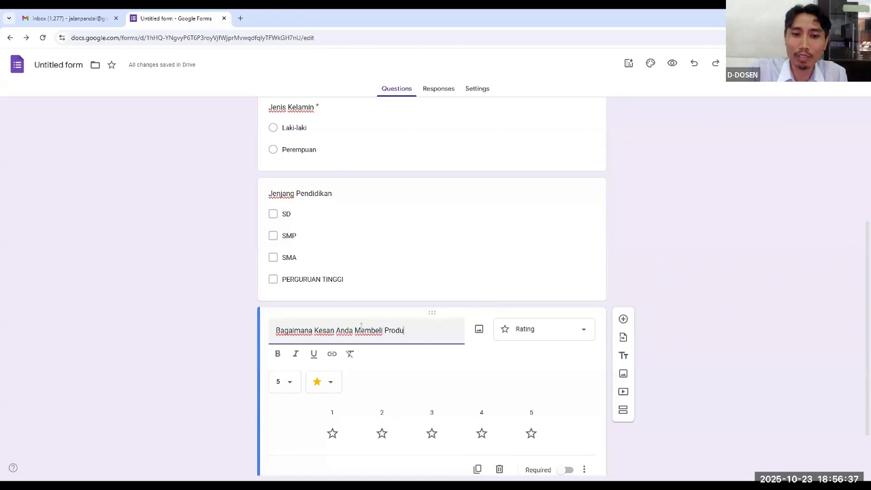
text(k Kami)
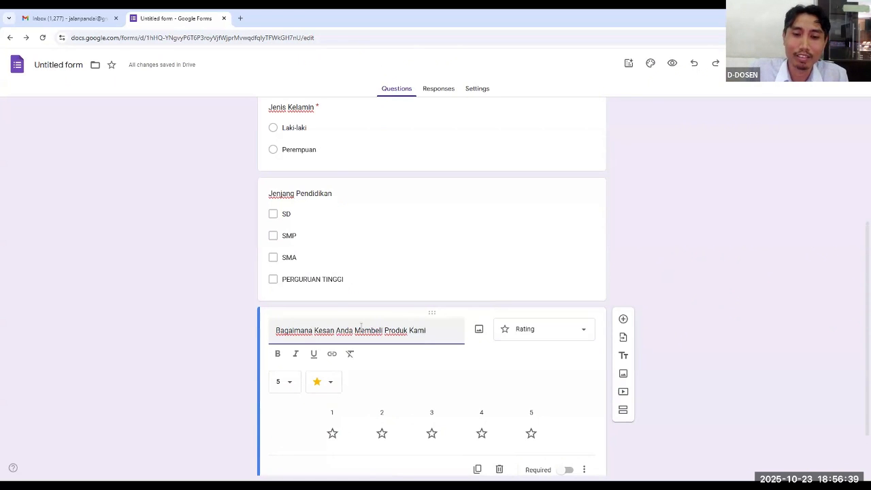
Choose 5 levels and the star symbol for the rating question and make it required
scroll(508, 249, down, 1)
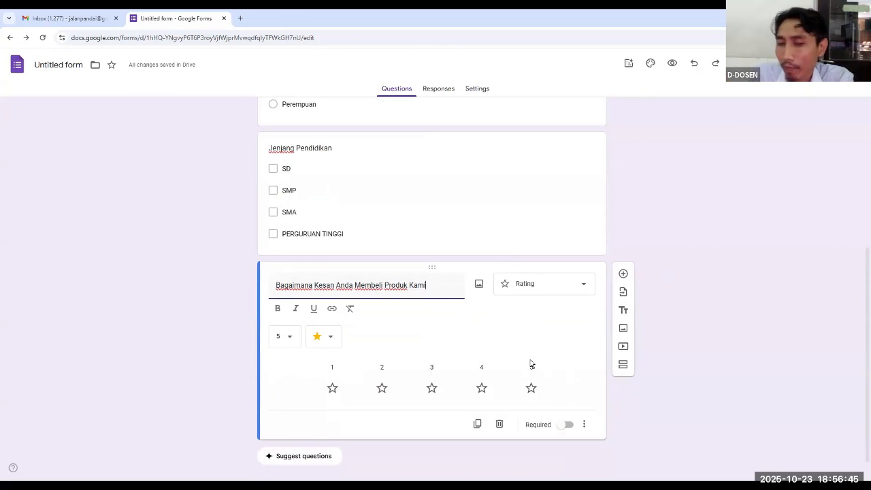
click(292, 338)
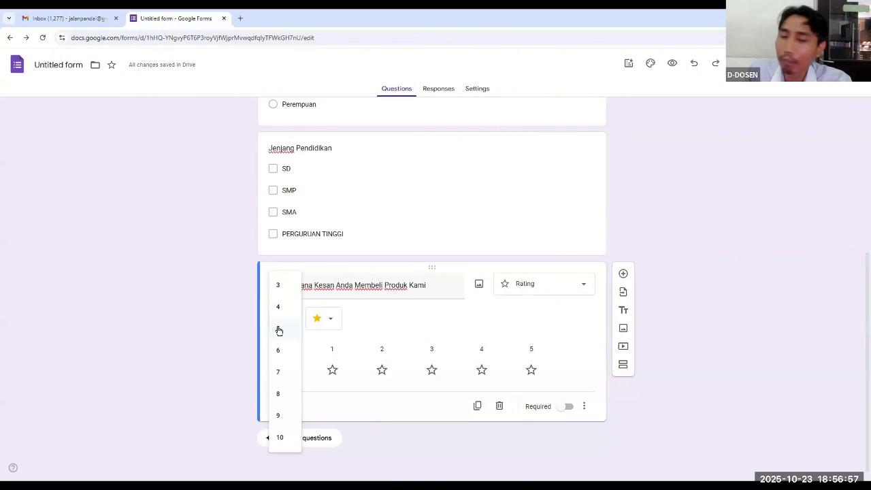
click(277, 331)
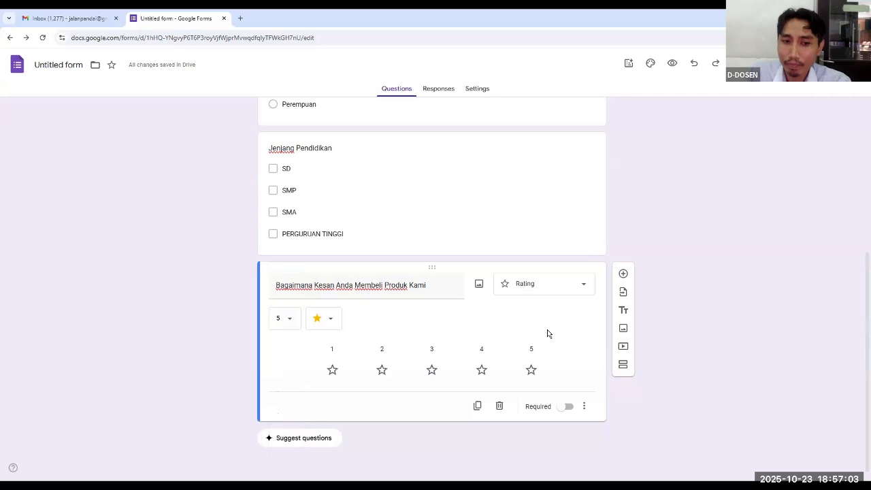
click(333, 320)
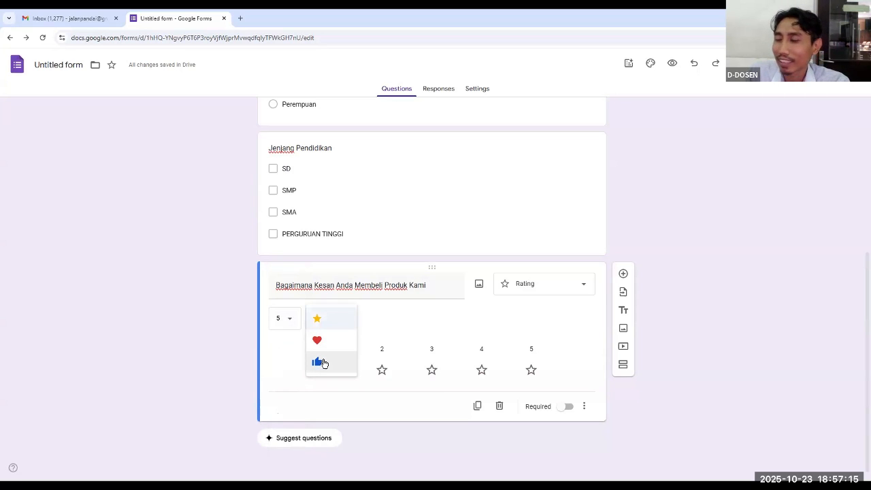
click(322, 324)
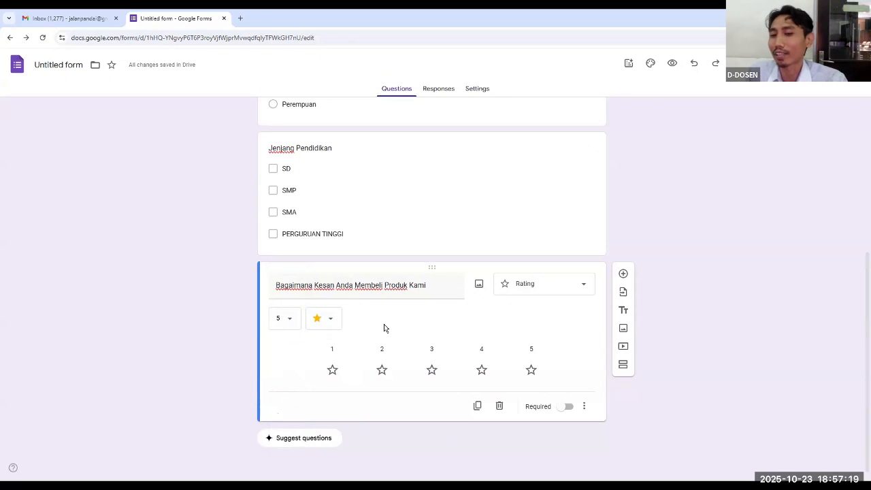
click(570, 407)
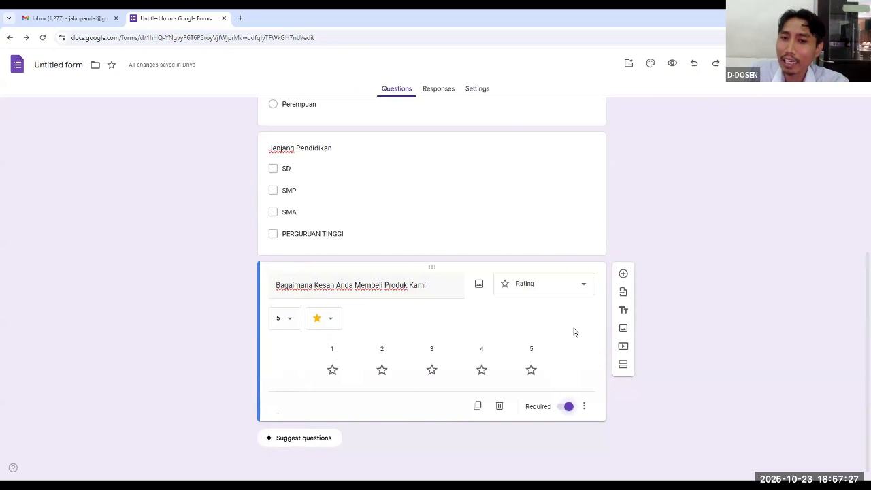
Add a Dropdown question below the rating question and title it "Pekerjaan"
click(624, 275)
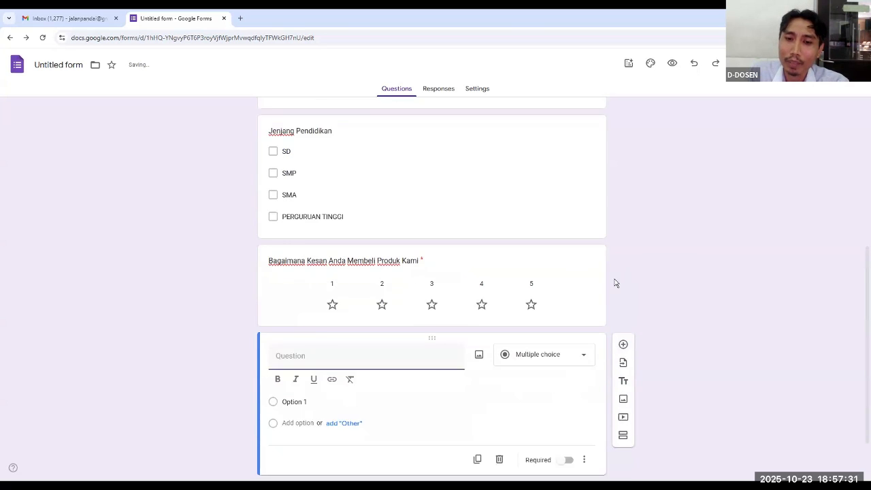
click(580, 298)
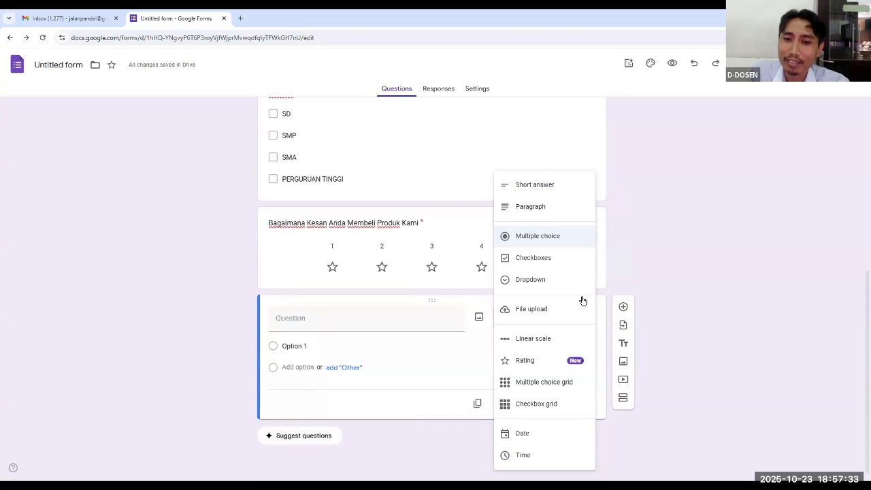
click(544, 285)
click(325, 318)
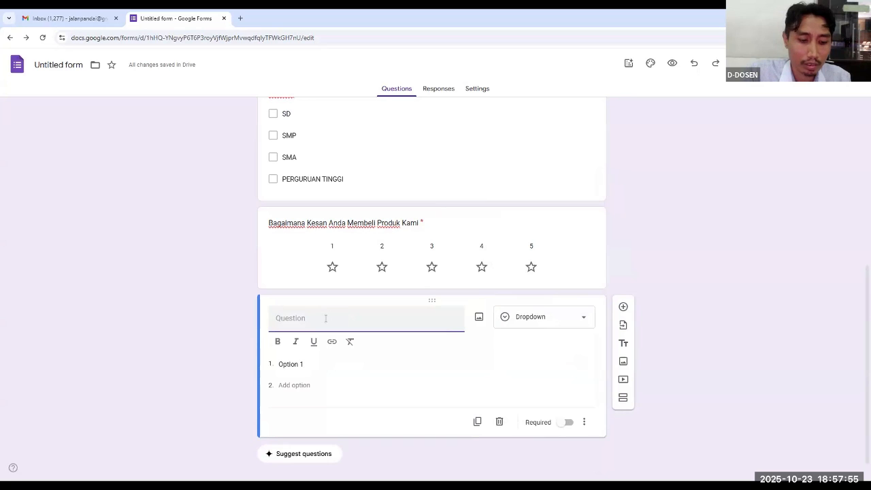
text(P)
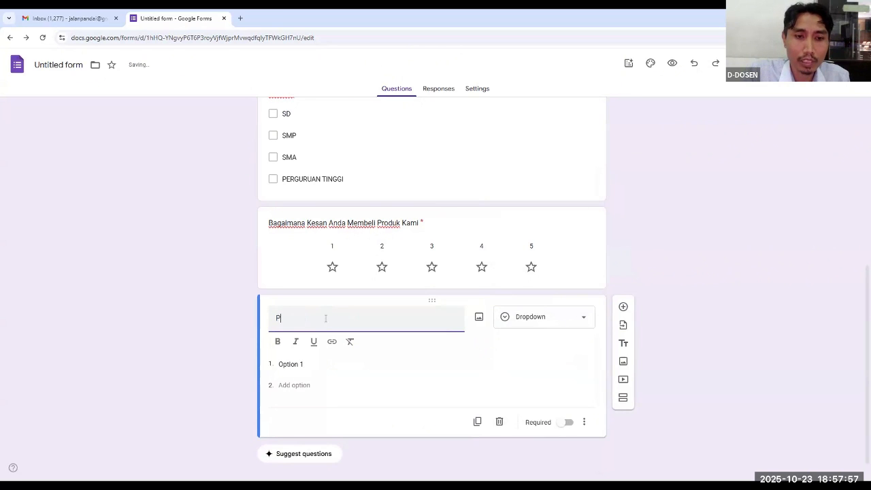
text(ekerjaan)
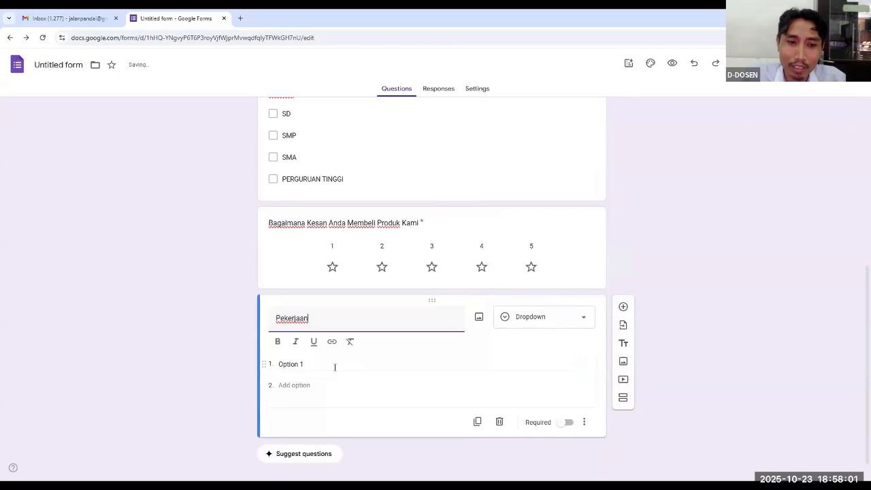
Enter "Pelajar" as the first option of the "Pekerjaan" question
click(306, 364)
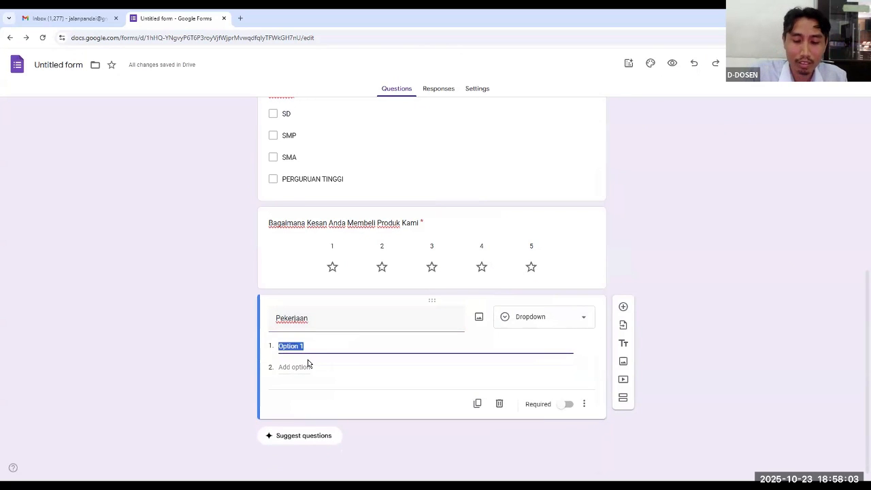
text(Mahaisw)
key(BackSpace)
key(BackSpace)
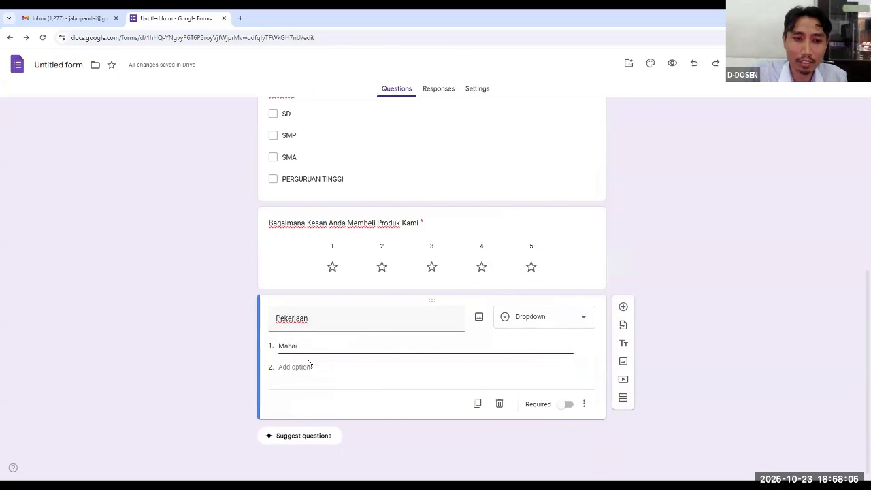
key(BackSpace)
key(BackSpace)
key(BackSpace)
text(Pelajar)
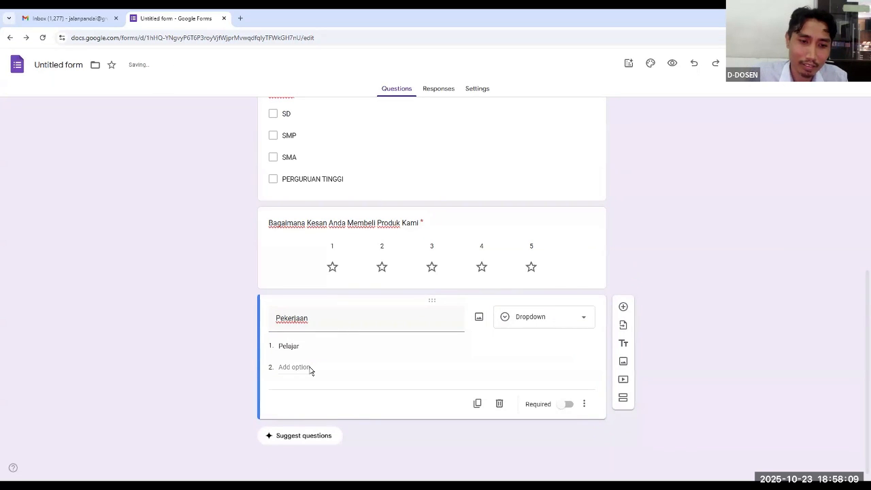
Add "Mahasiswa" and "Pengangguran" as the second and third options of the "Pekerjaan" question
click(310, 367)
text(M)
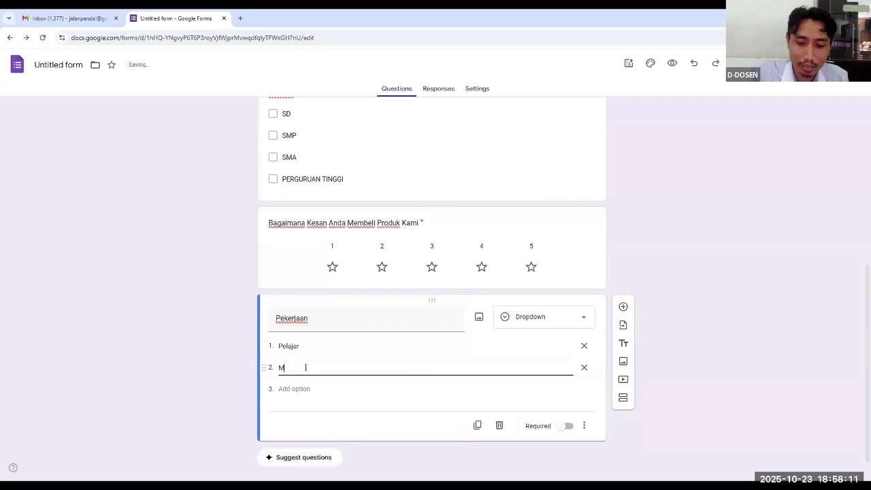
text(ahasiswa)
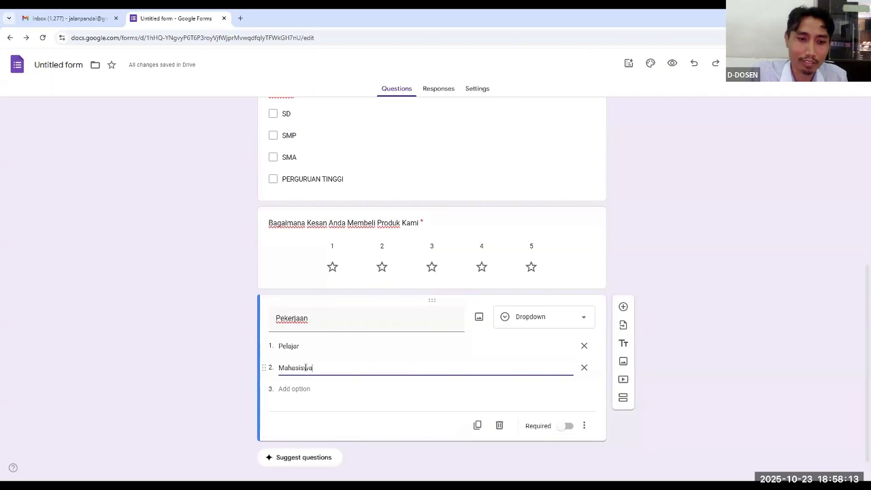
click(291, 390)
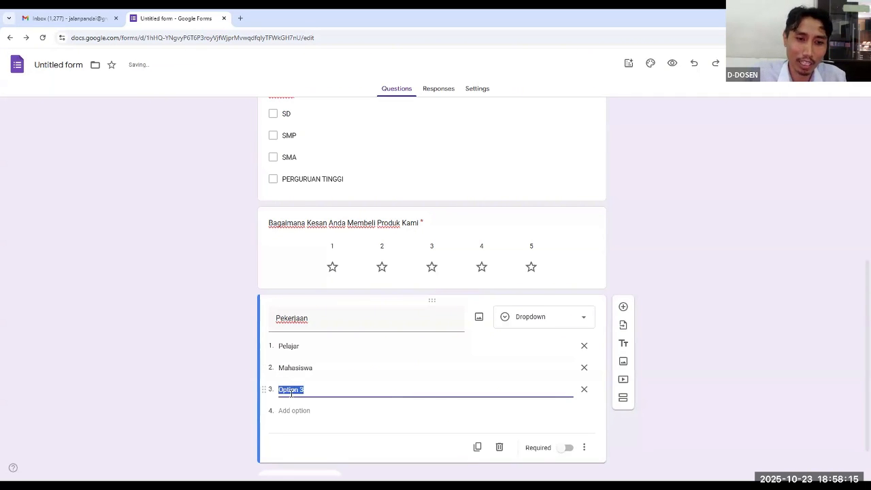
text(Pengangguran)
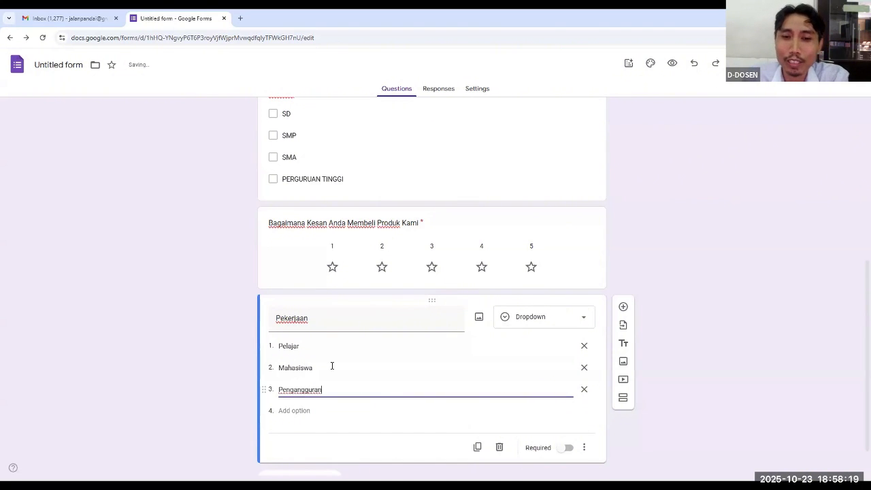
Open the preview of the form and look through its questions as a respondent sees them
click(621, 243)
scroll(618, 242, up, 2)
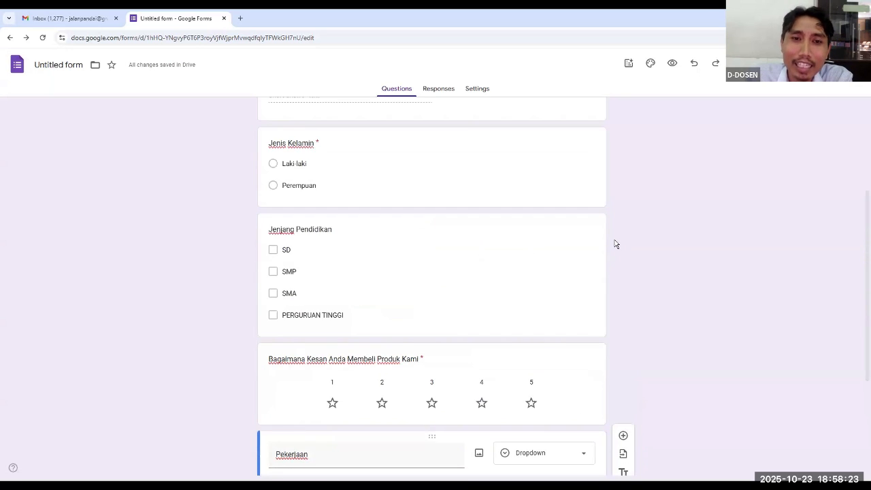
scroll(616, 244, up, 3)
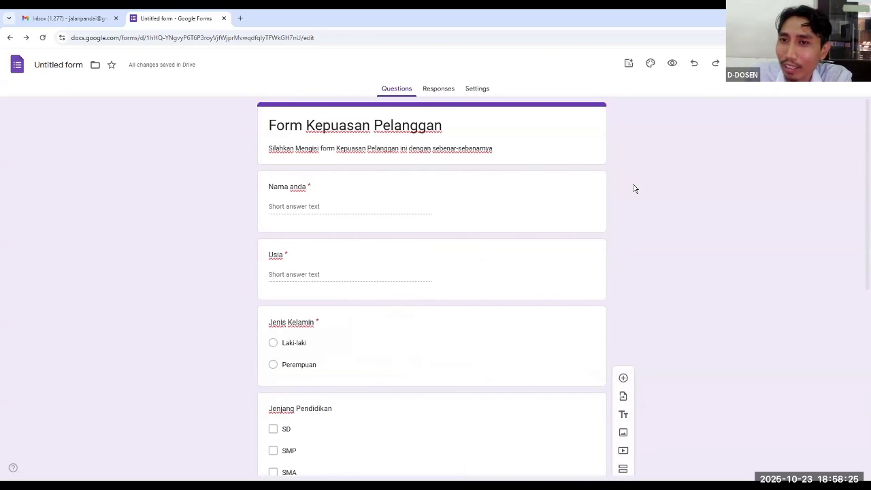
click(672, 64)
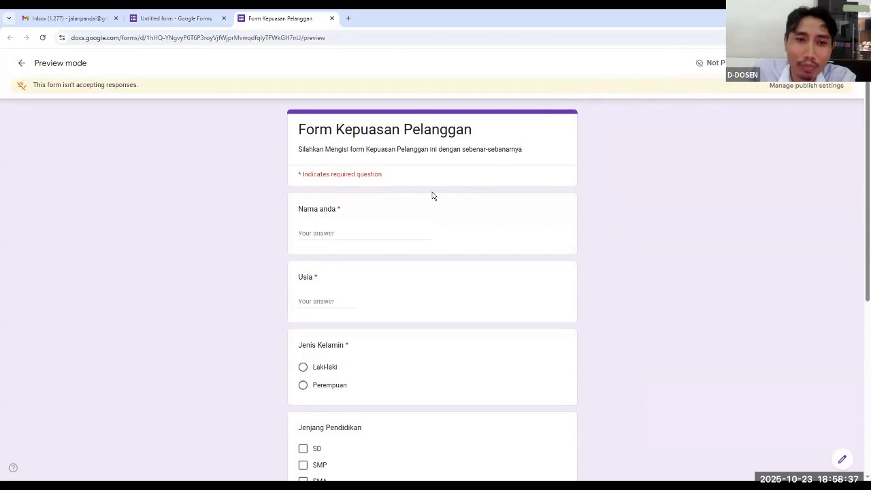
click(329, 234)
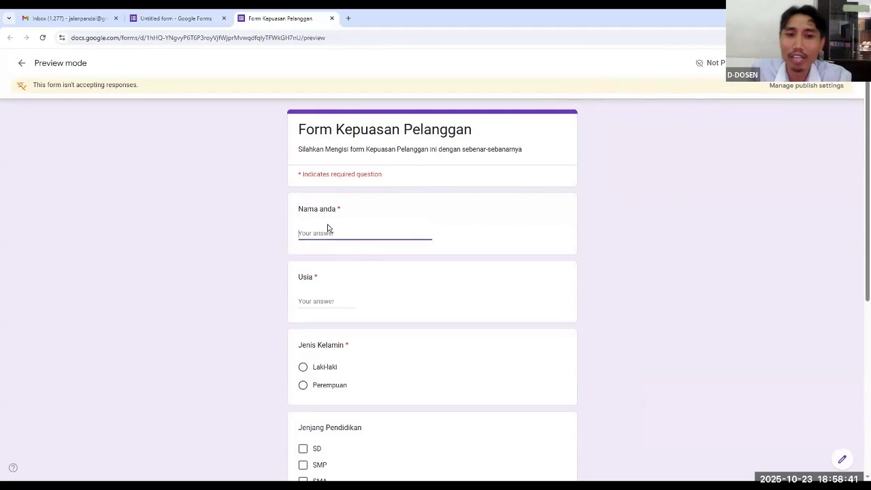
scroll(329, 259, down, 1)
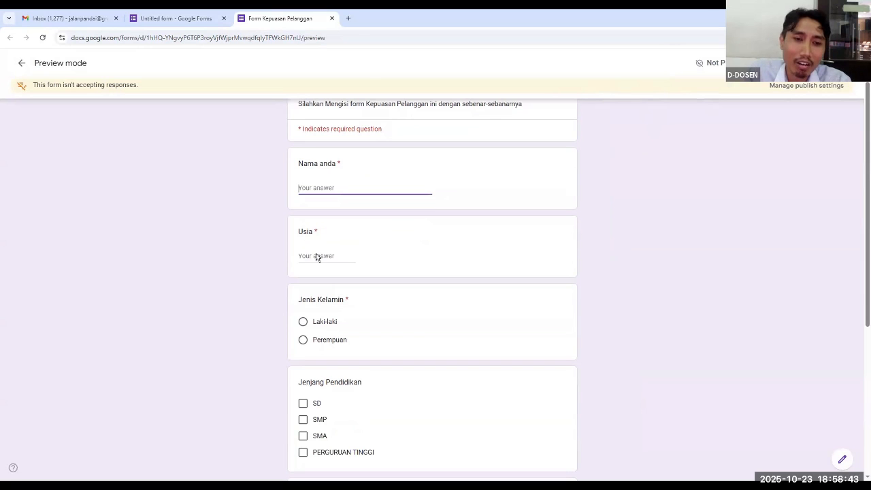
scroll(344, 255, down, 2)
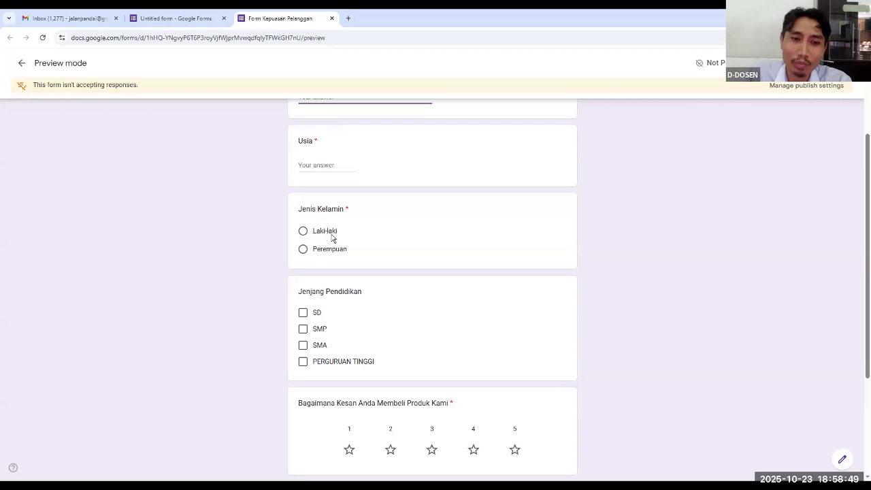
scroll(347, 259, down, 1)
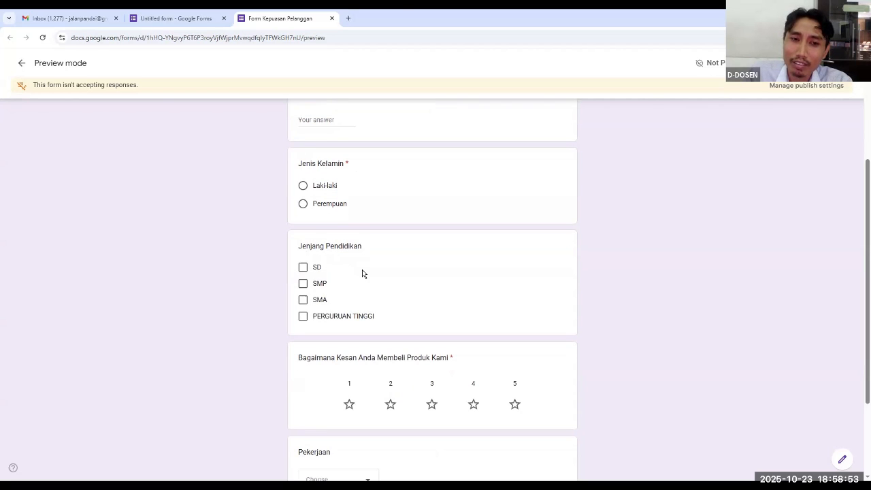
scroll(368, 275, up, 5)
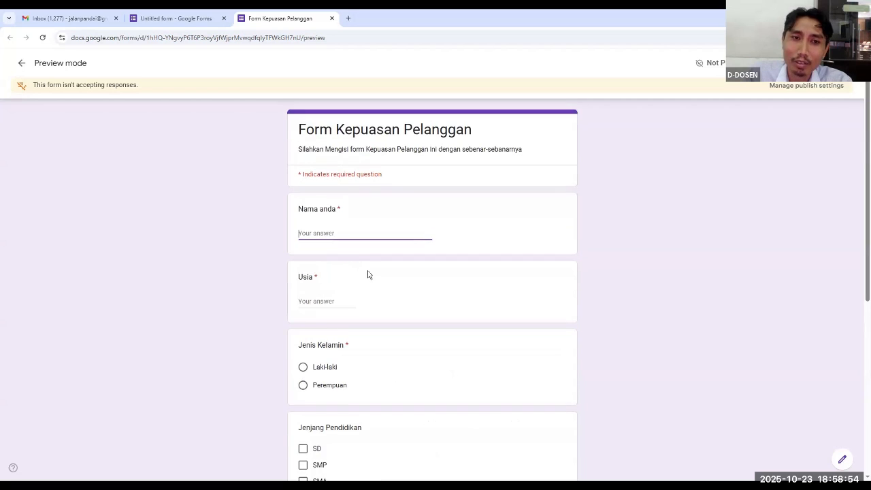
Enter the respondent's full name as the answer to "Nama anda" in the form preview
click(344, 232)
click(338, 236)
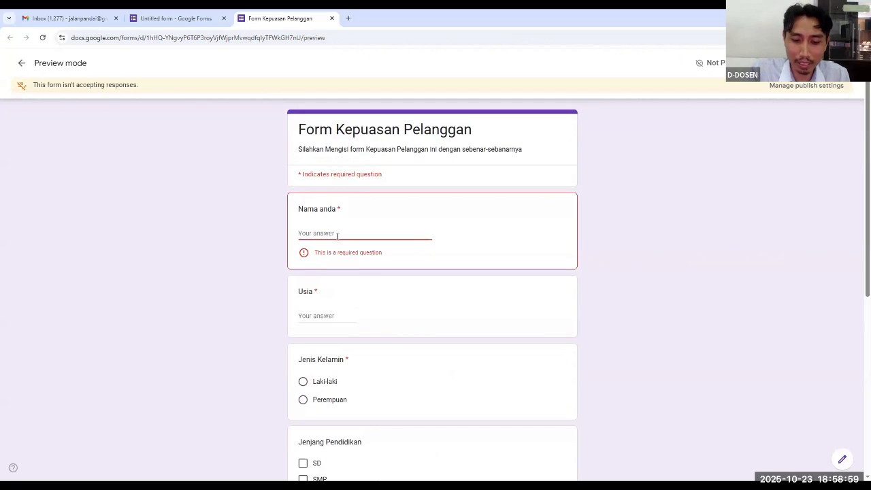
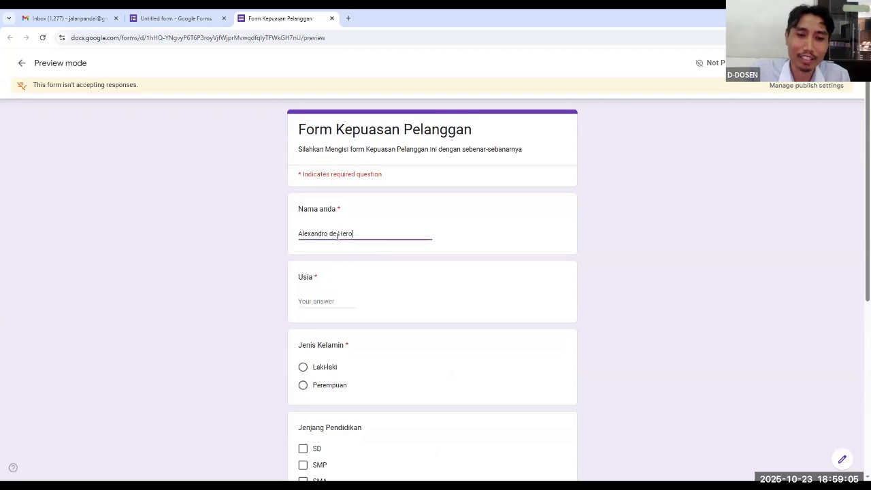
Try an age of 8 in the "Usia" answer to test its minimum-age validation
click(328, 303)
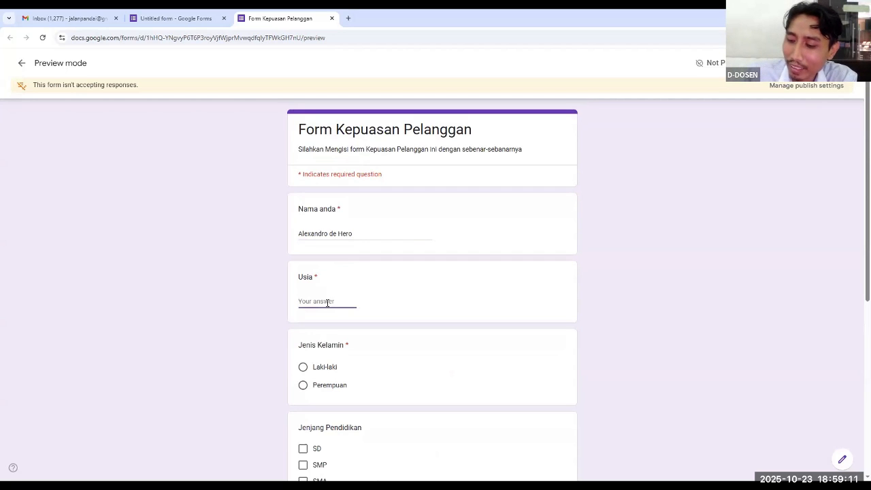
text(8)
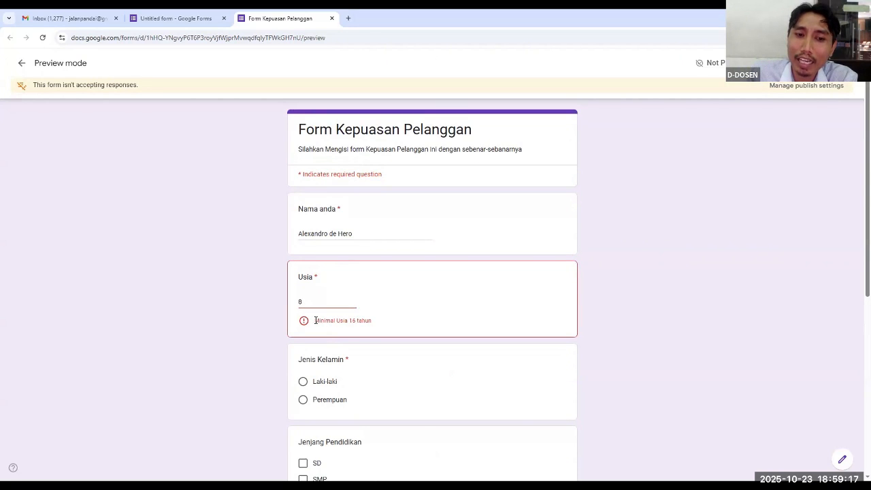
drag(315, 320, 374, 323)
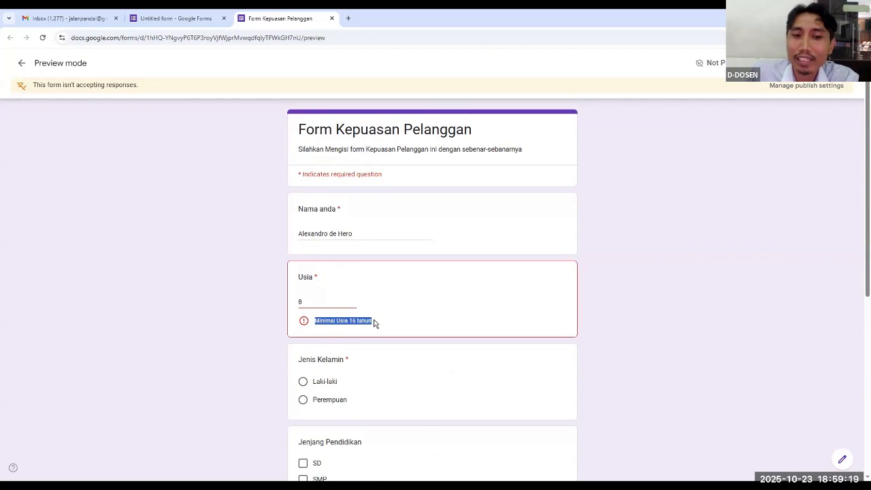
Replace the age in the "Usia" answer with 18
click(330, 299)
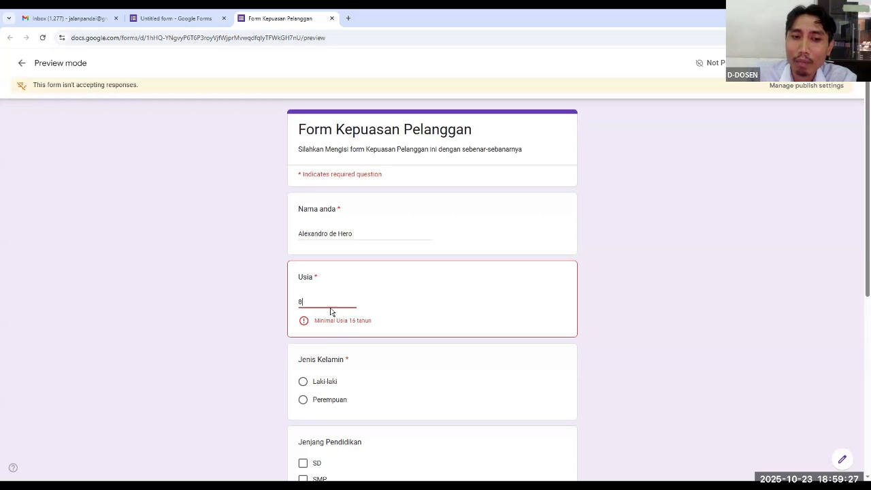
drag(322, 302, 278, 306)
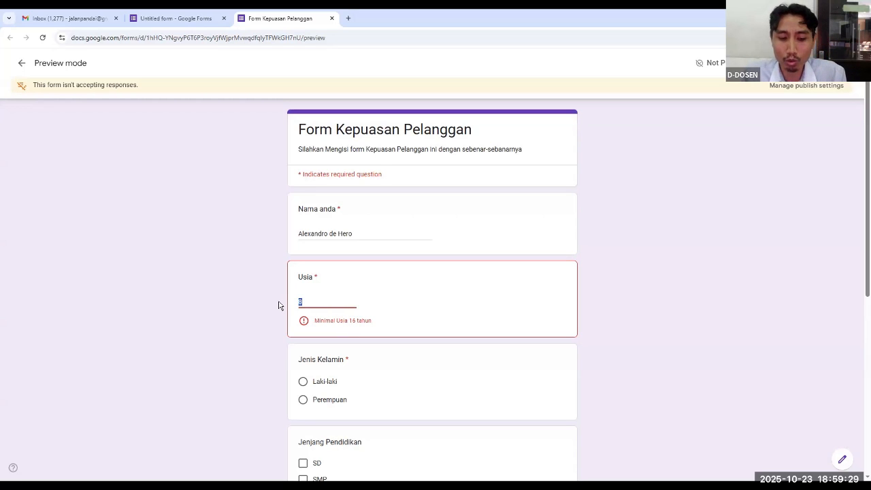
key(BackSpace)
text(18)
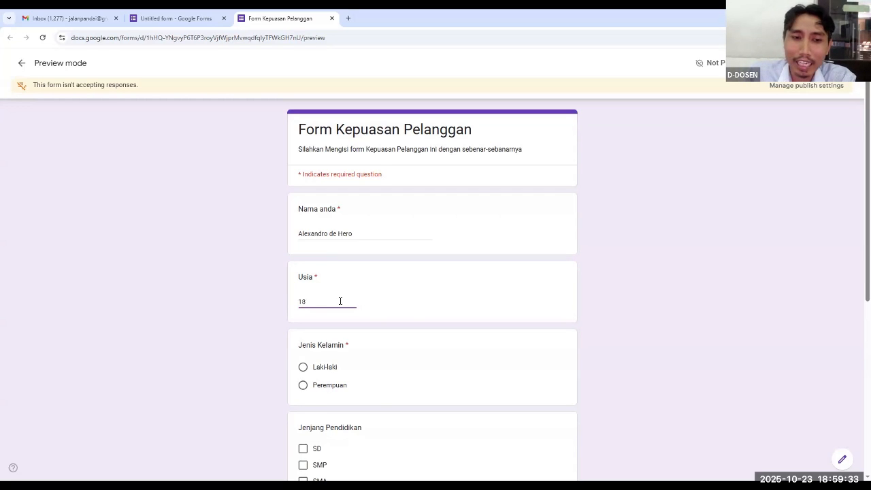
drag(340, 302, 268, 310)
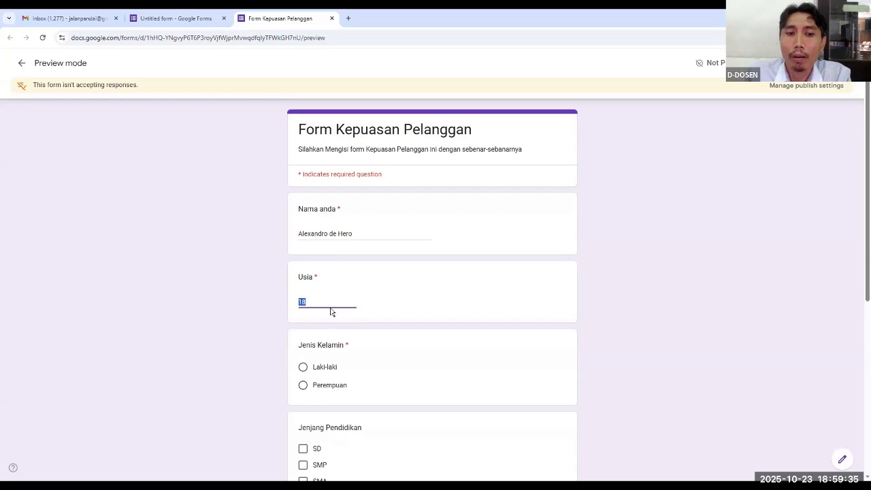
key(BackSpace)
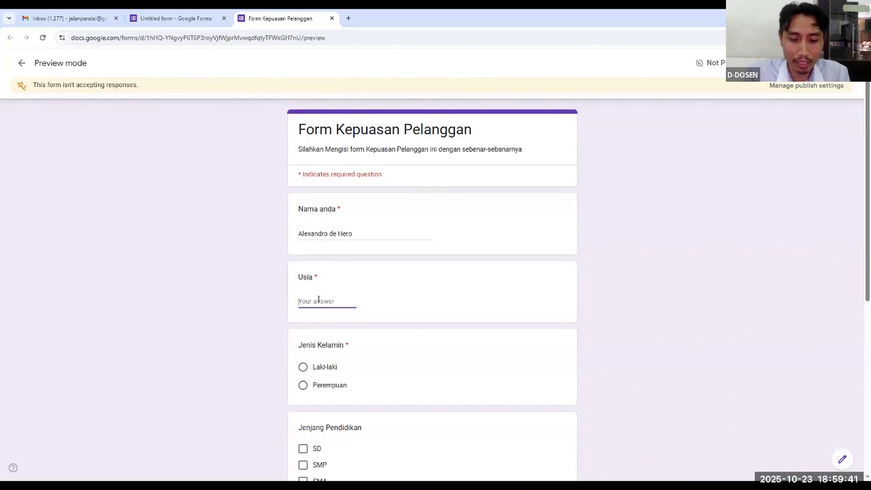
text(18)
Test both "Jenis Kelamin" choices and leave "Laki-laki" selected as the answer
scroll(324, 340, down, 2)
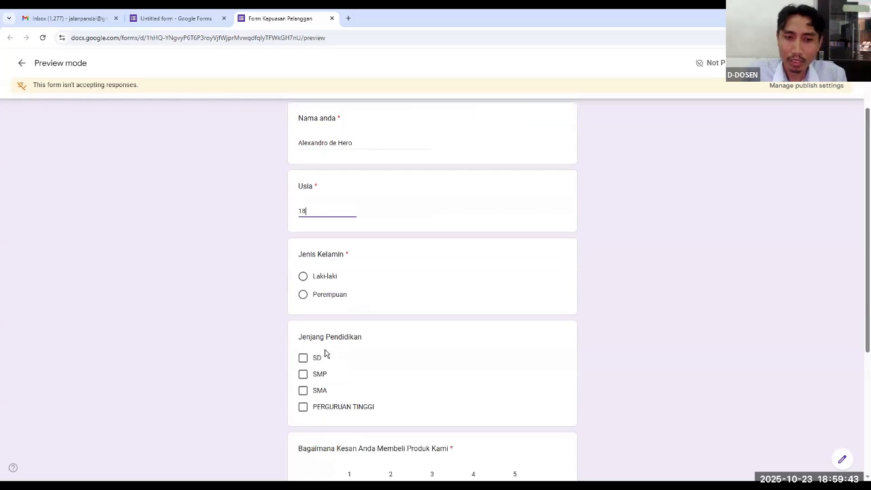
click(303, 278)
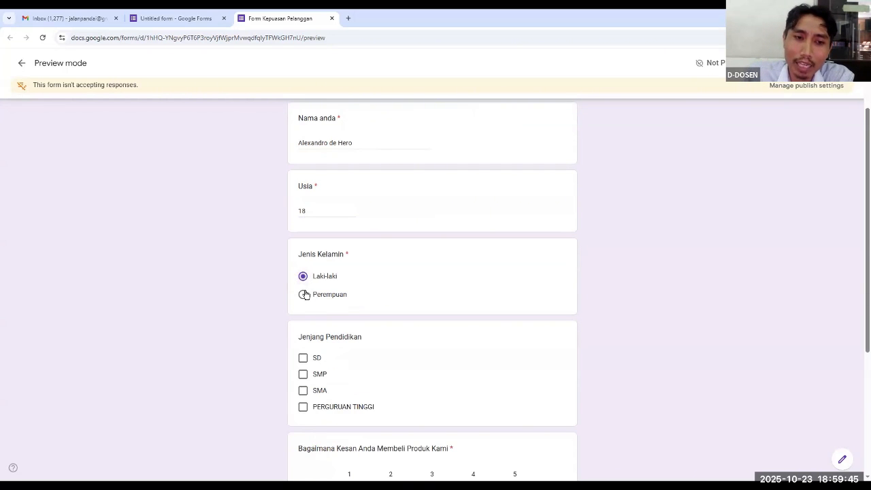
click(303, 295)
click(305, 278)
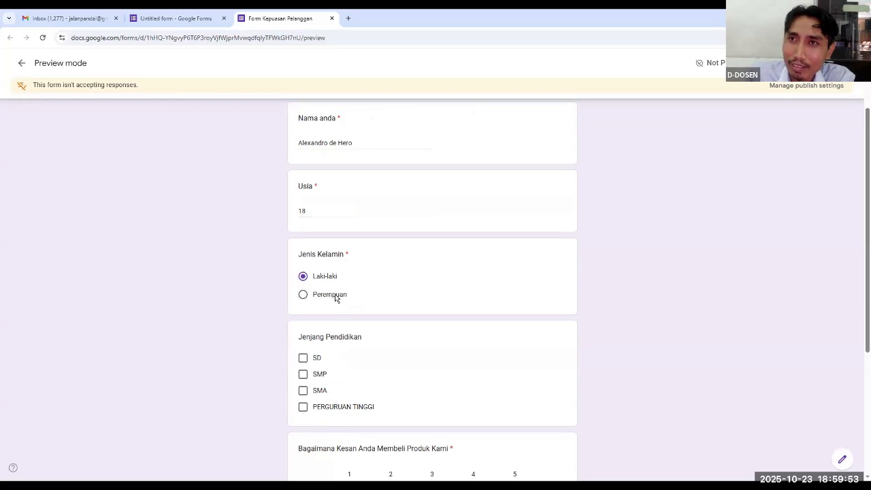
Tick "SMP", "SMA" and "SD" as answers to "Jenjang Pendidikan" in the form preview
scroll(354, 310, down, 1)
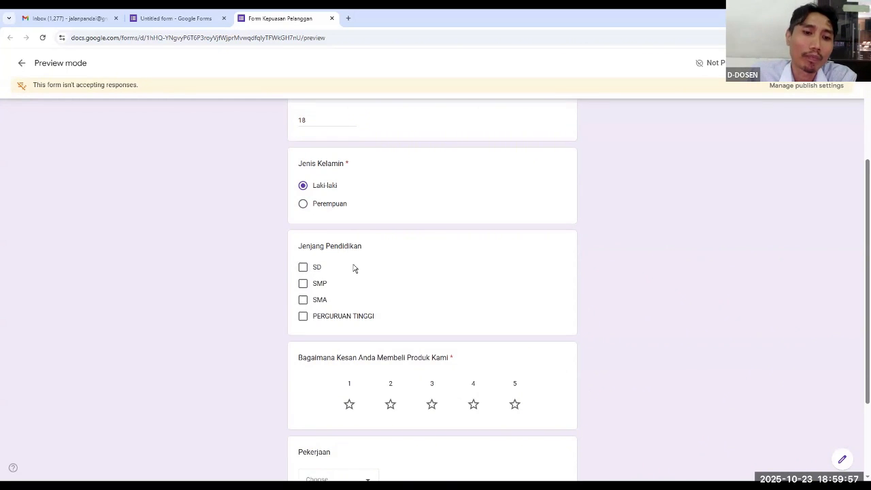
click(303, 285)
click(304, 301)
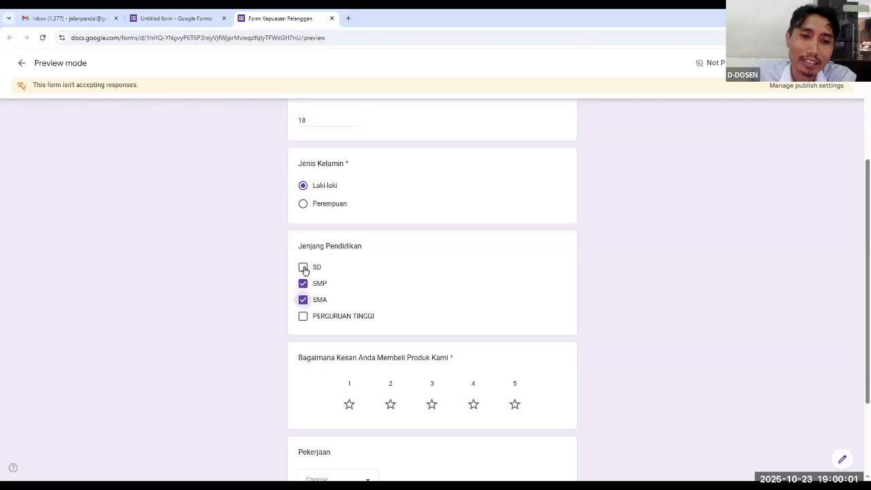
click(303, 267)
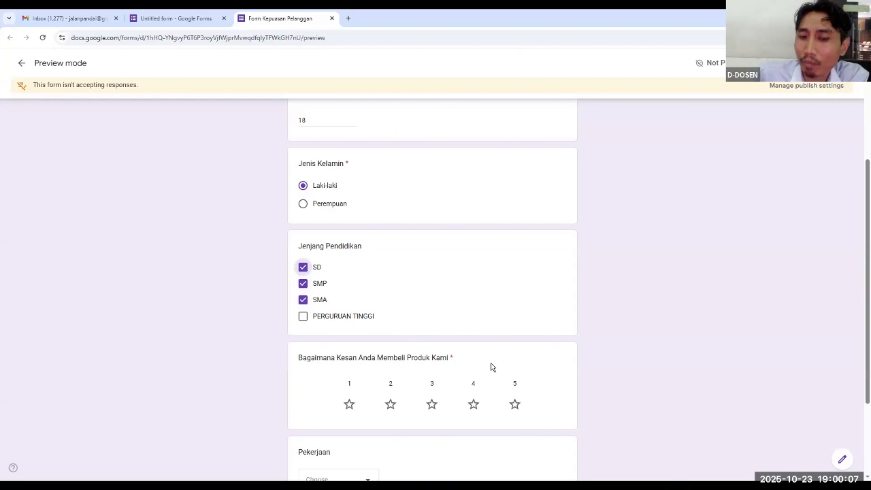
Give 4 stars for "Bagaimana Kesan Anda Membeli Produk Kami" and choose "Pengangguran" as the "Pekerjaan" answer
scroll(506, 362, down, 3)
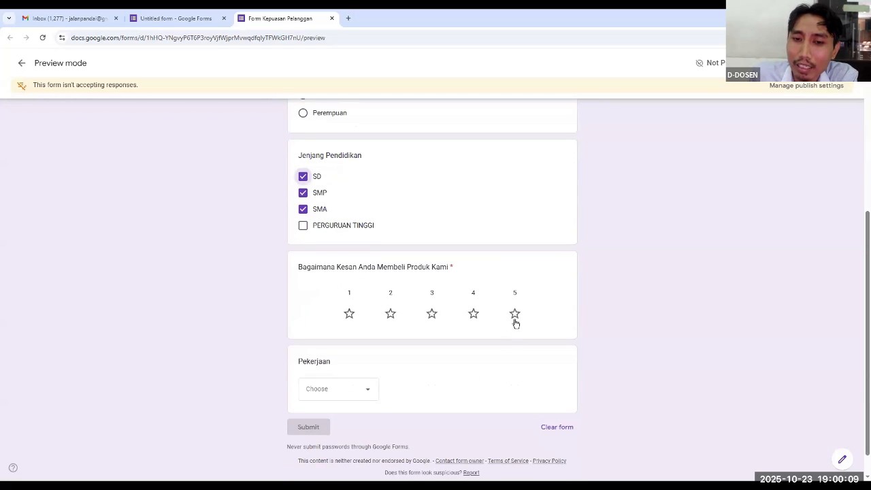
click(474, 315)
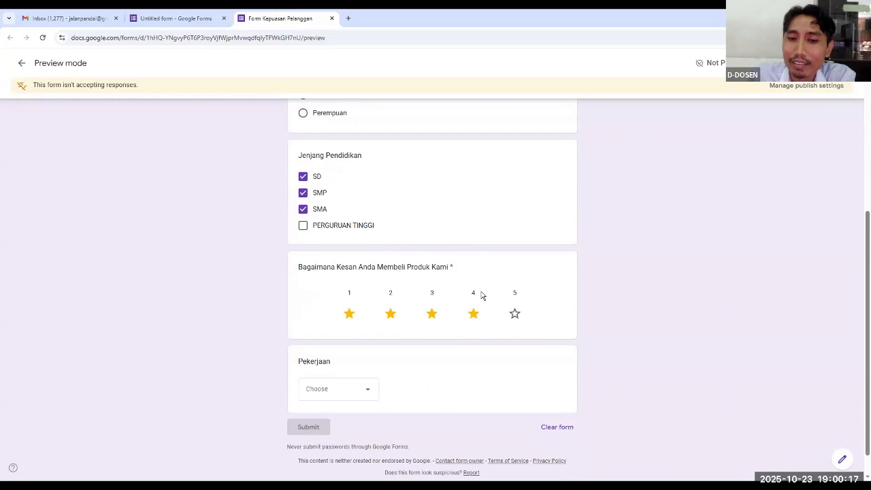
scroll(469, 306, down, 1)
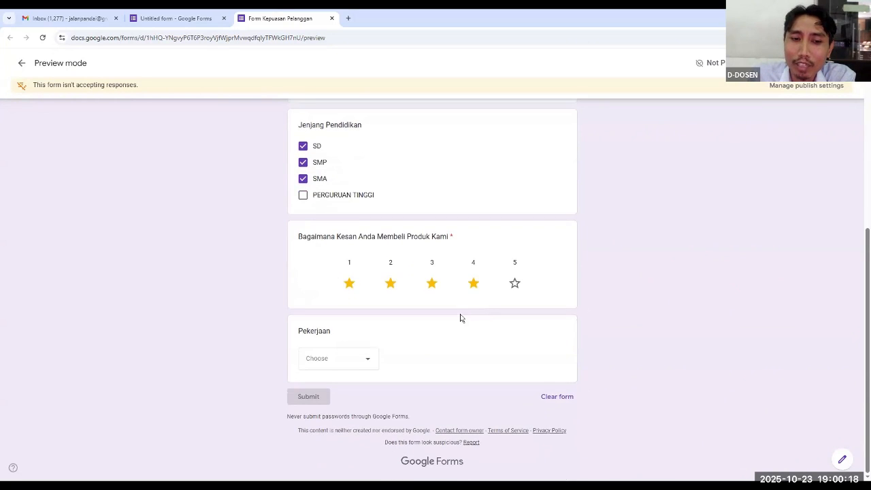
click(368, 364)
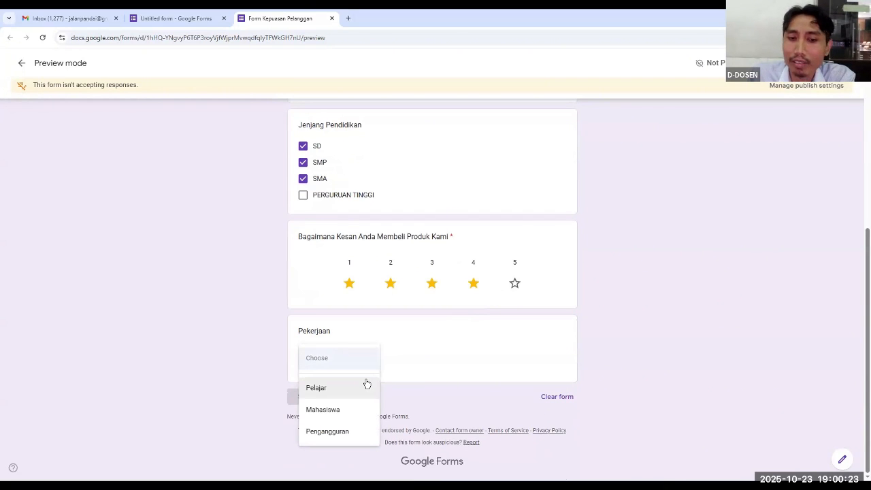
click(352, 432)
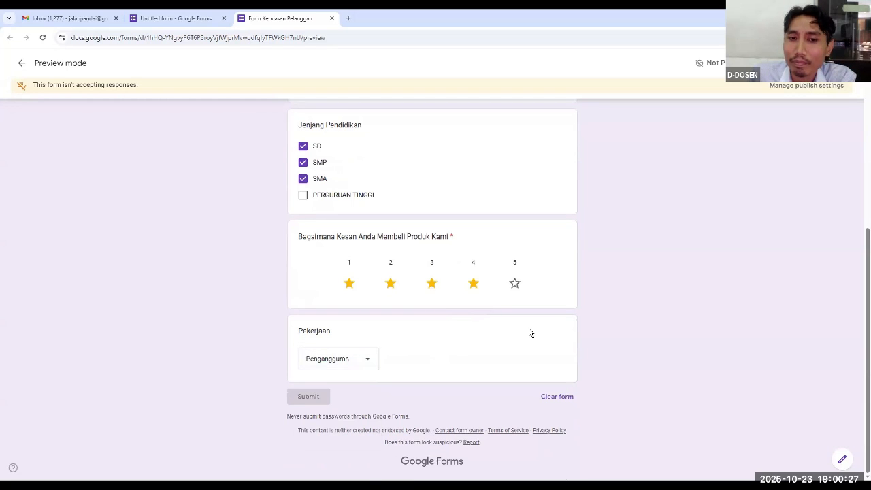
Return to the form editor and add a new Linear scale question below "Pekerjaan"
scroll(530, 332, up, 2)
scroll(531, 332, up, 3)
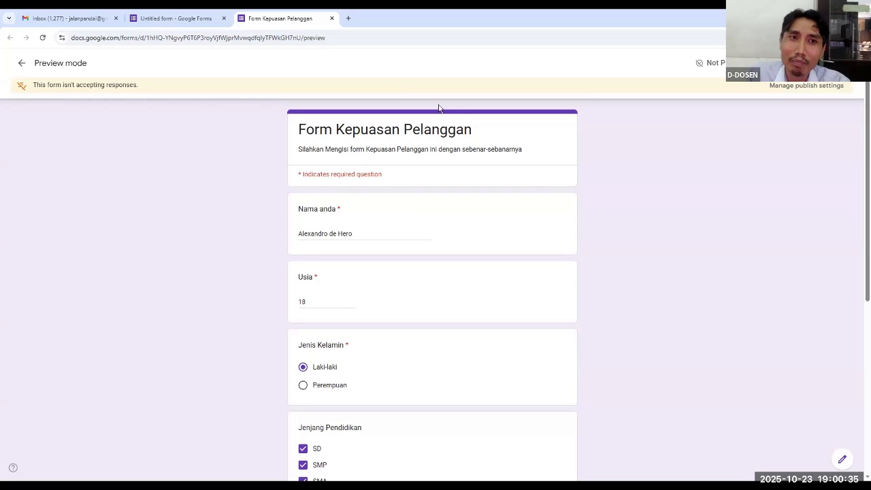
click(198, 20)
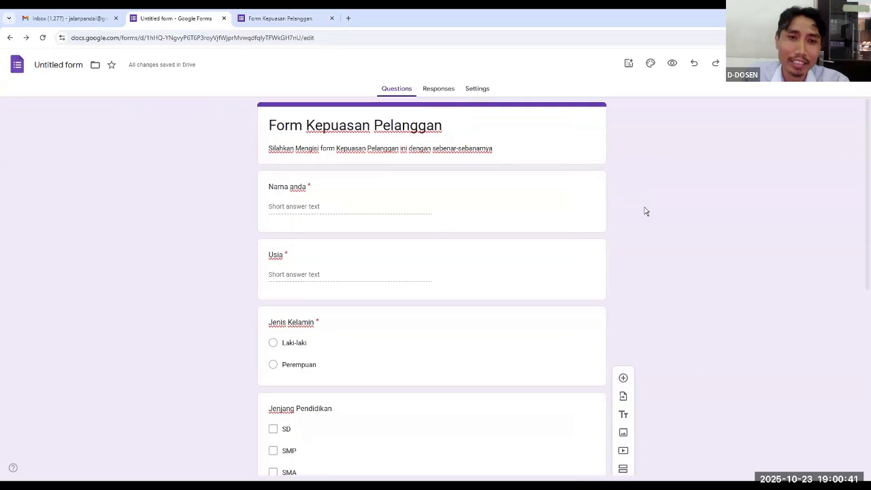
scroll(646, 213, down, 5)
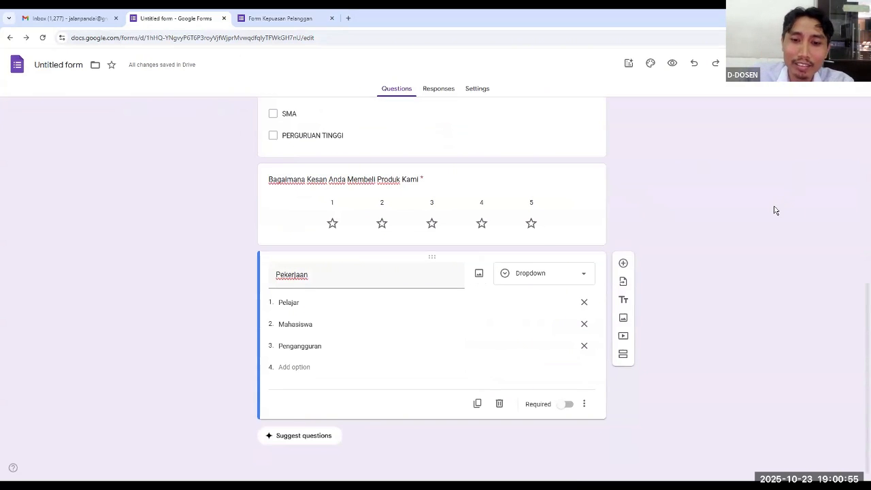
scroll(775, 210, up, 5)
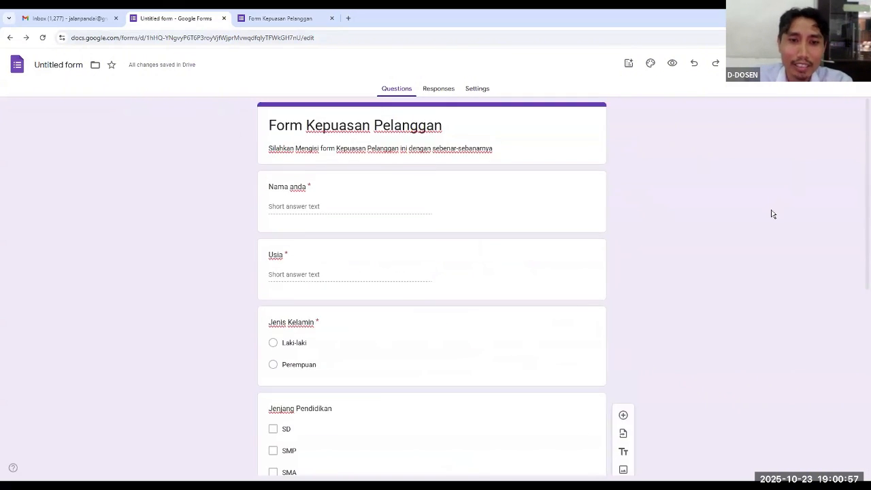
scroll(770, 212, down, 5)
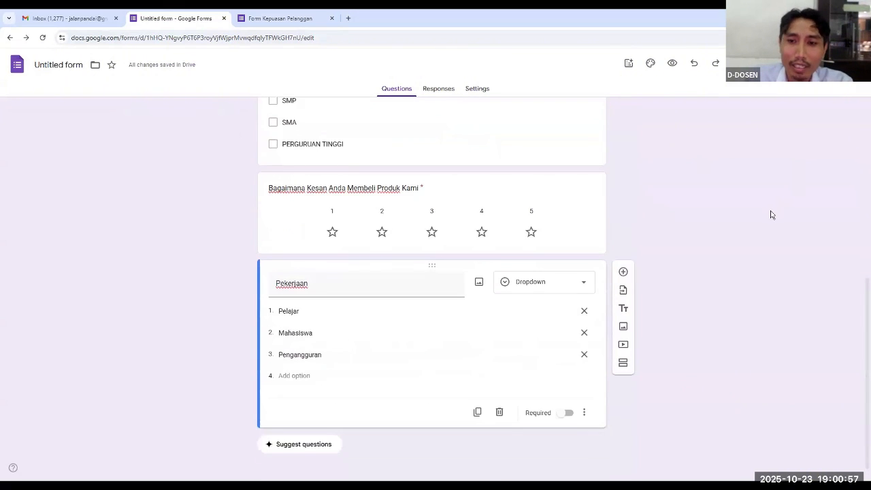
click(623, 265)
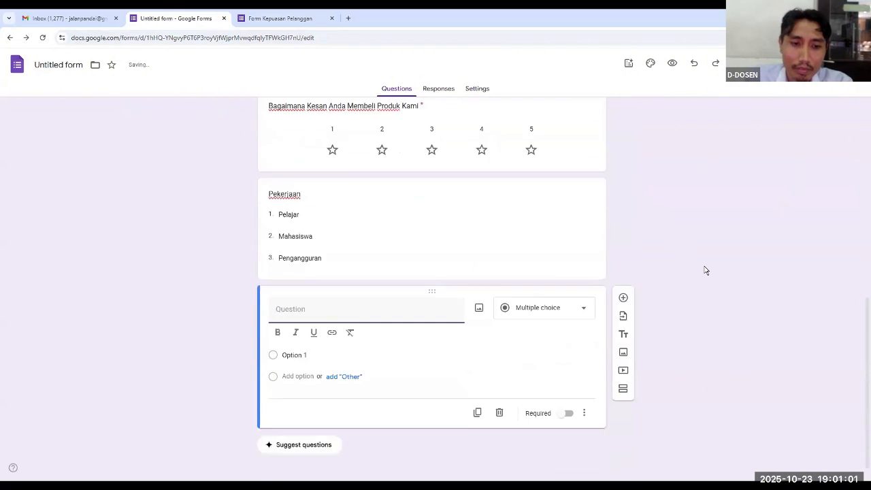
click(584, 303)
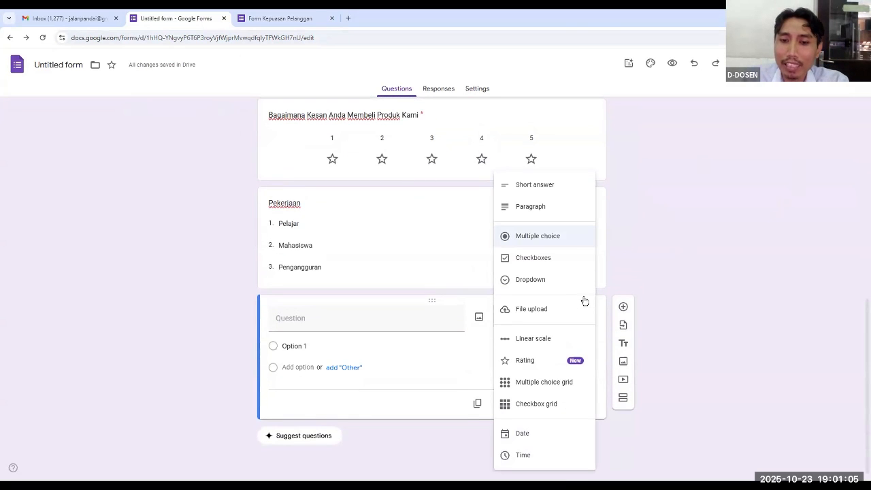
click(552, 344)
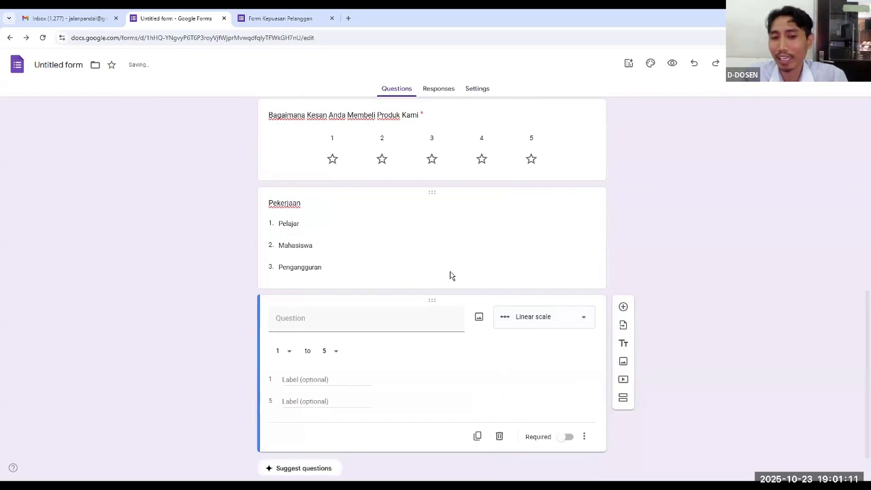
Title the new linear scale question "Pendapat Anda terkait Pelayanan Kami"
click(355, 323)
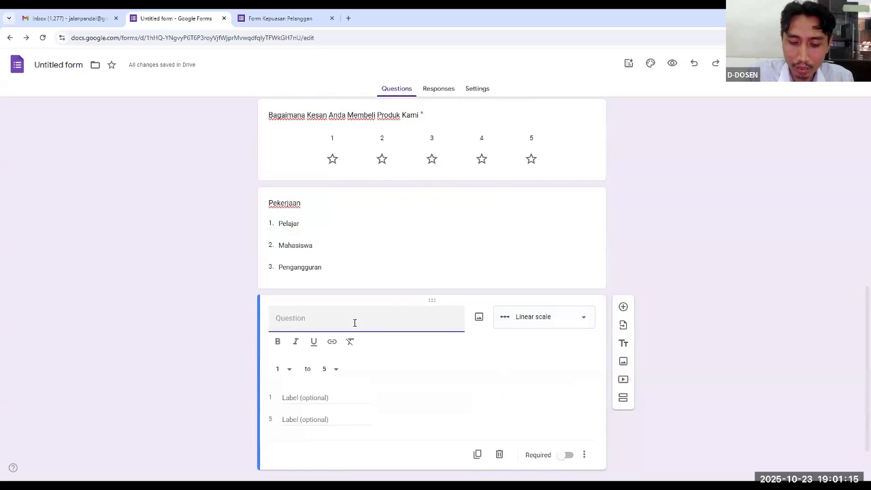
text(Pe)
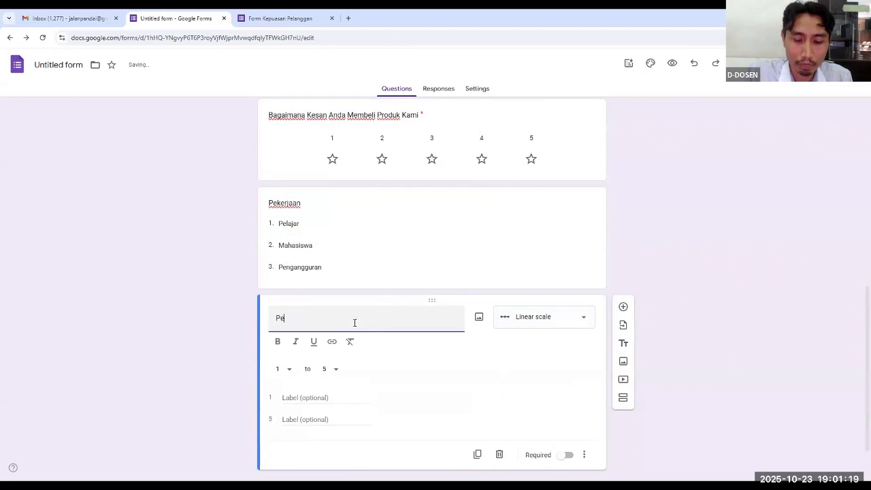
text(ndapat )
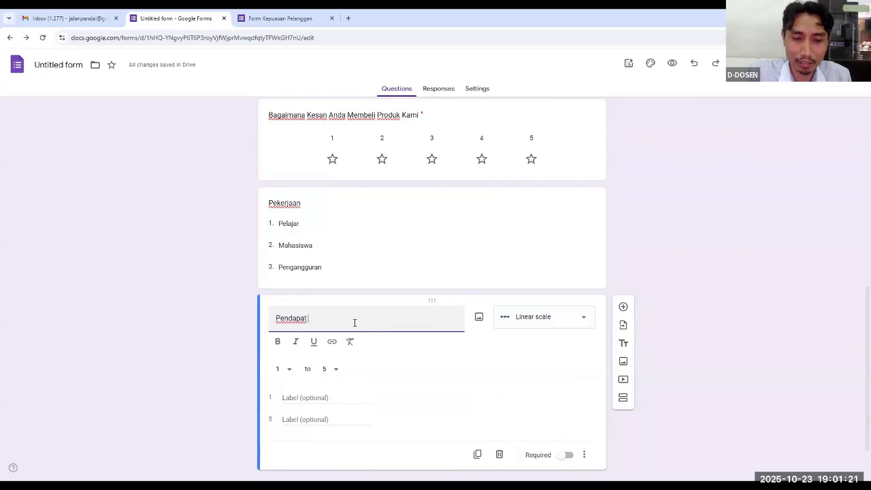
text(Anda)
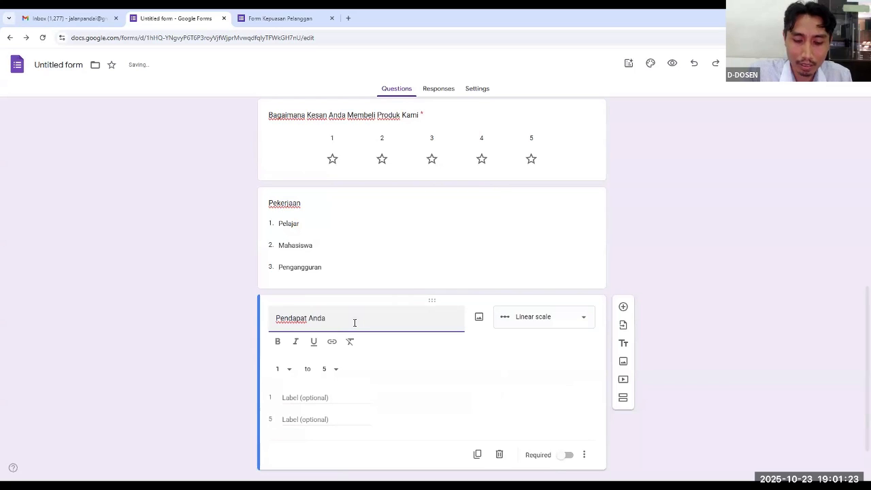
text( terkait)
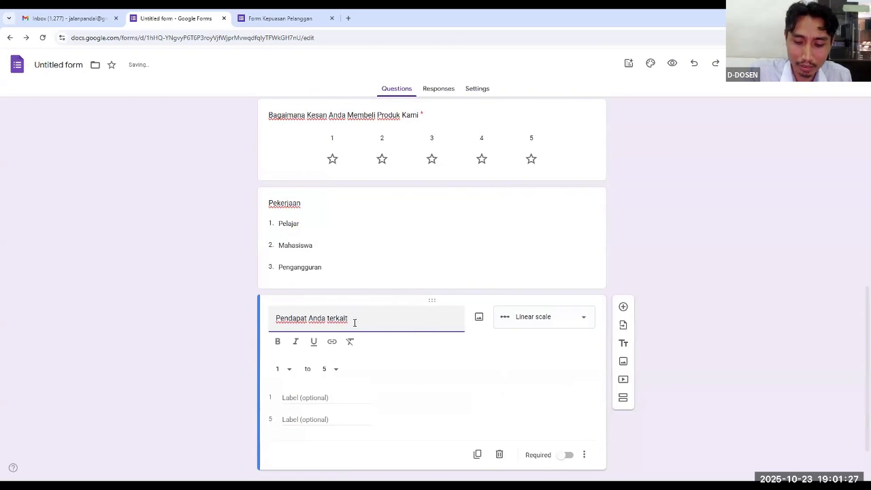
text( Pelayanan Kami)
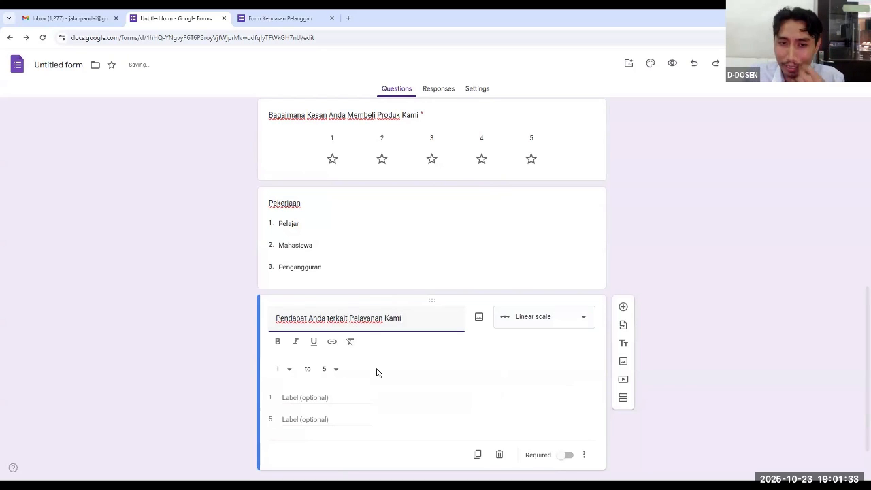
Label value 1 of the linear scale "Tidak Puas"
scroll(378, 373, down, 1)
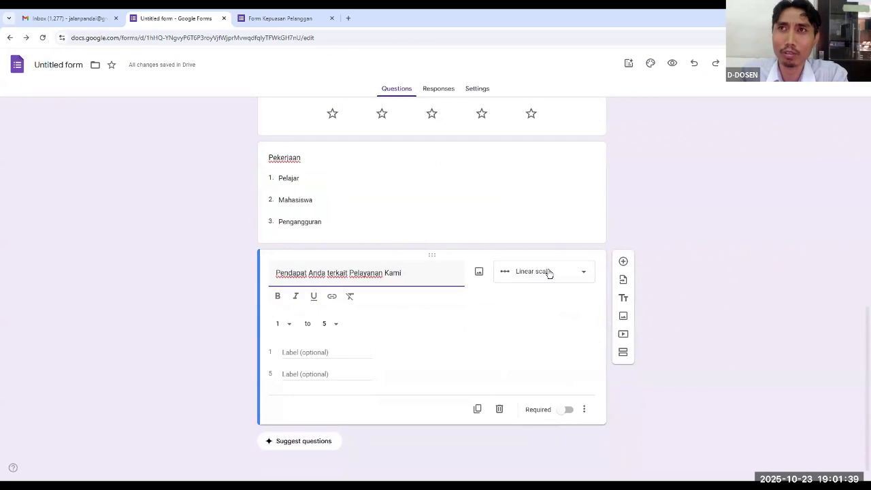
click(293, 352)
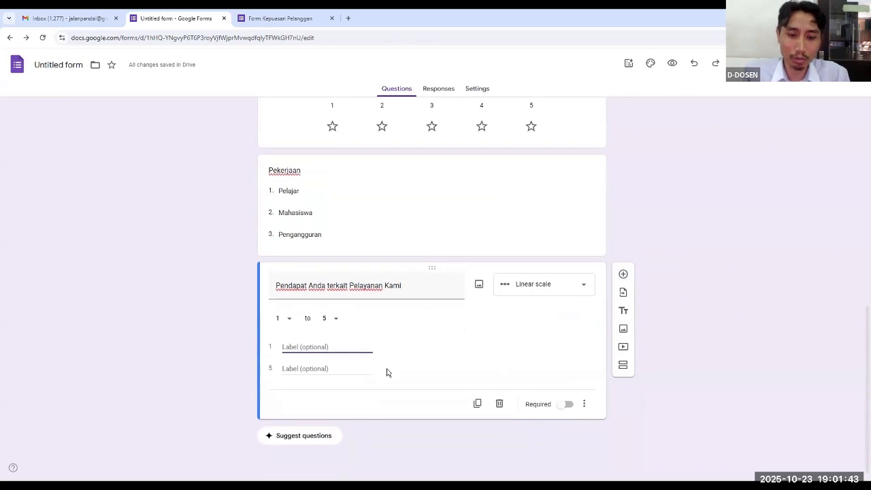
text(kura)
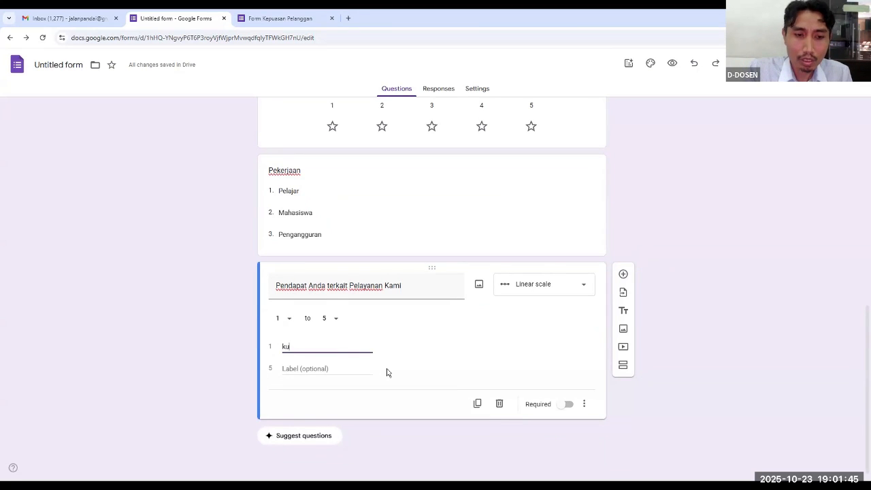
key(BackSpace)
key(BackSpace)
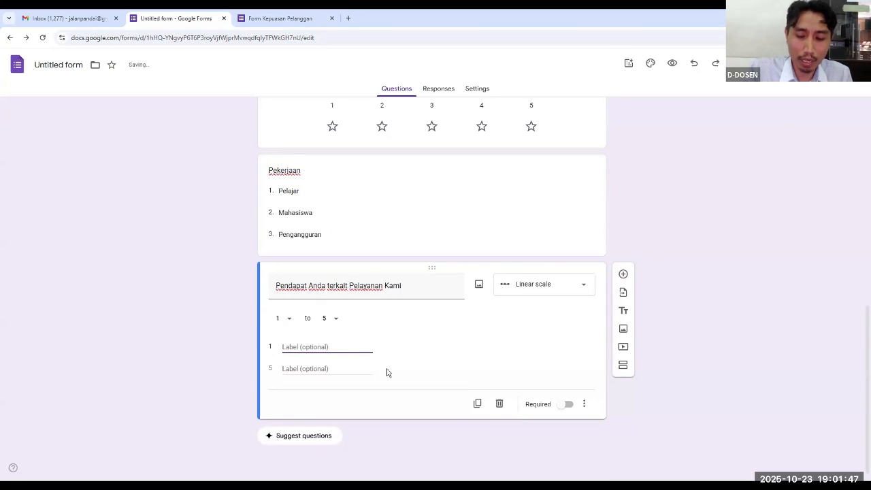
text(tidak)
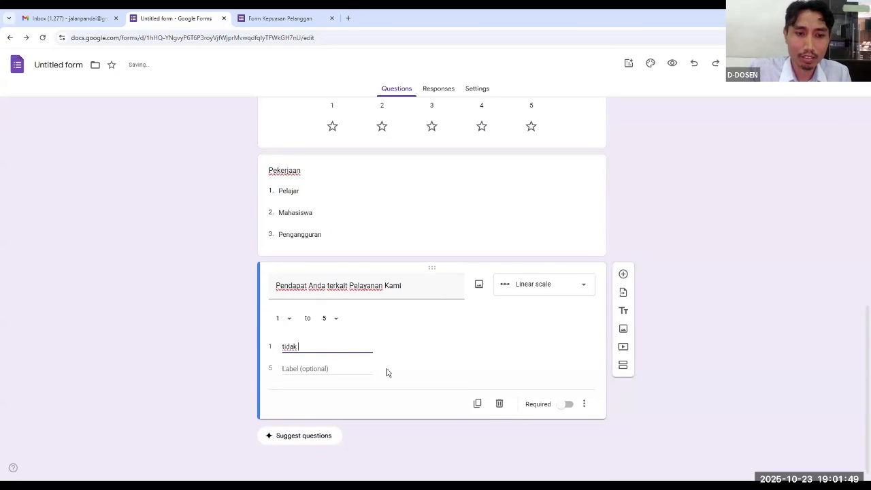
key(BackSpace)
key(BackSpace)
key(BackSpace)
key(BackSpace)
key(BackSpace)
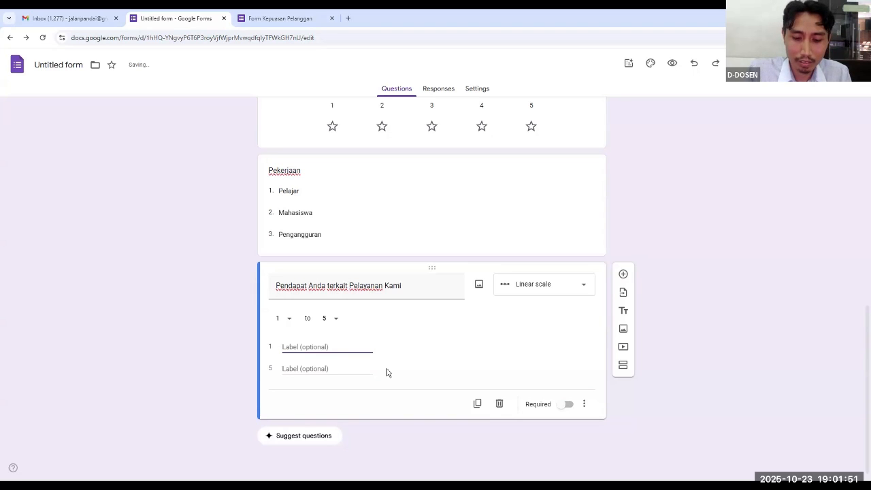
text(Tidak)
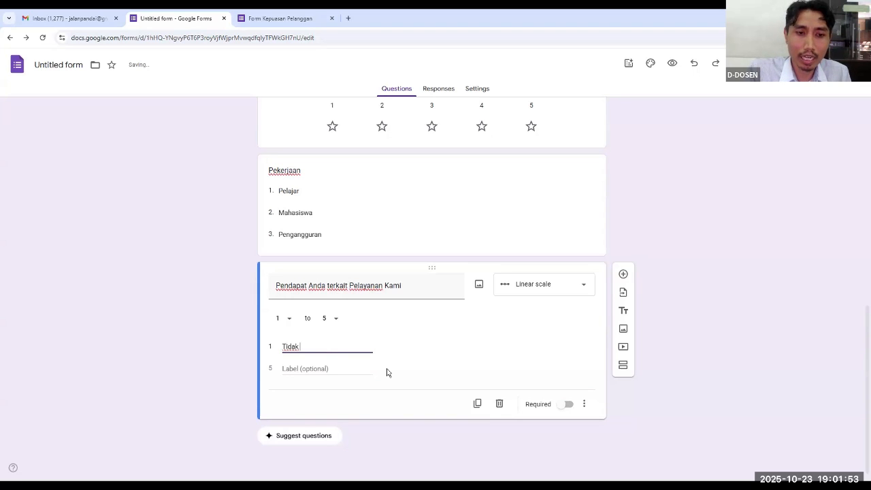
text( Puas)
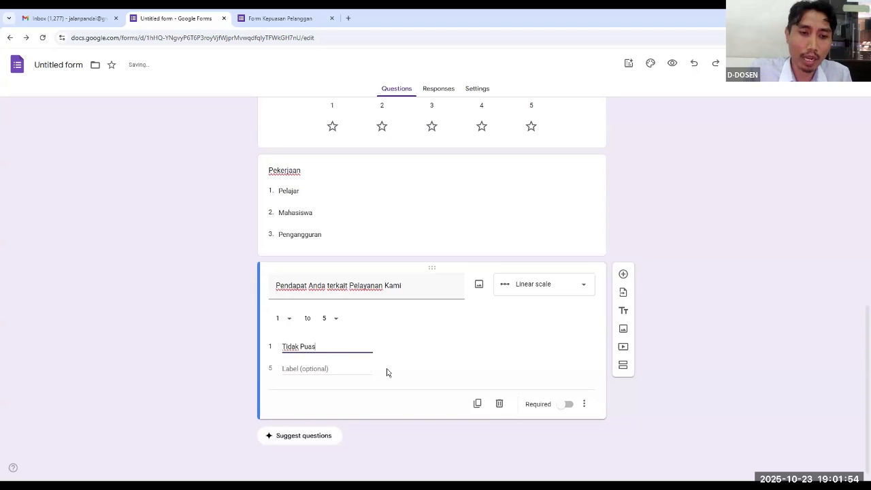
Label value 5 of the linear scale "Sangat Puas" and make the question required
click(294, 368)
text(Sa)
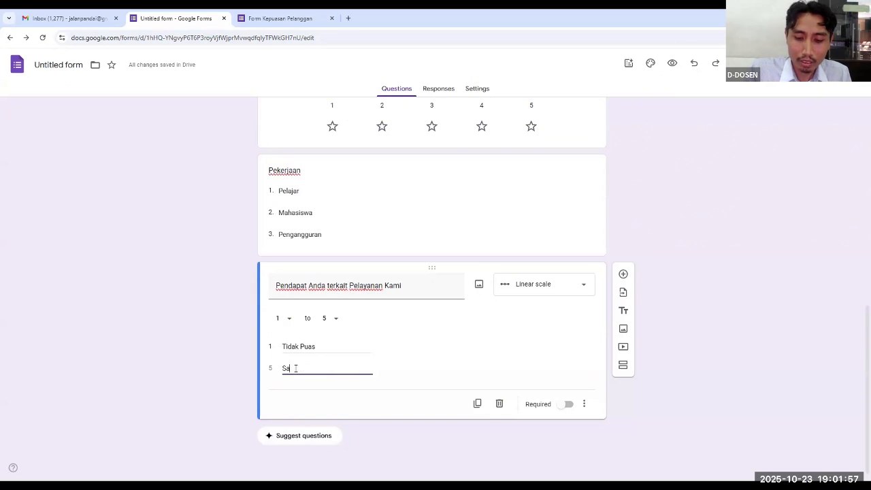
text(ngat Puas)
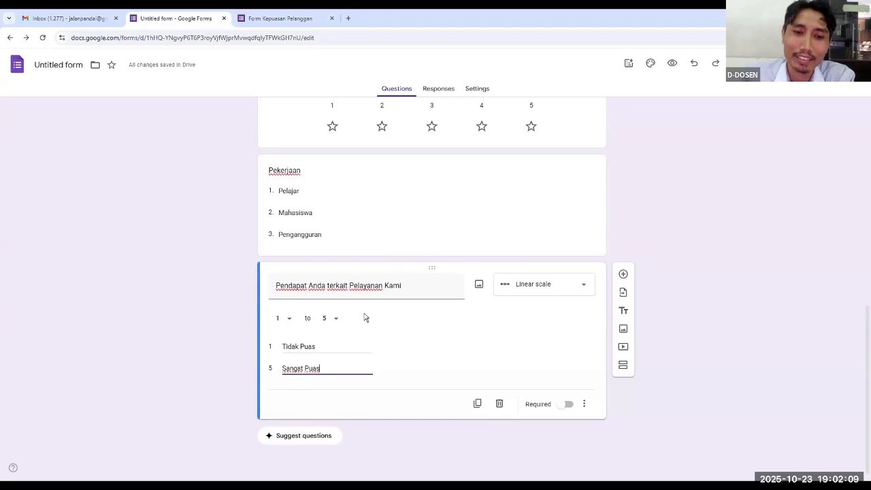
click(570, 406)
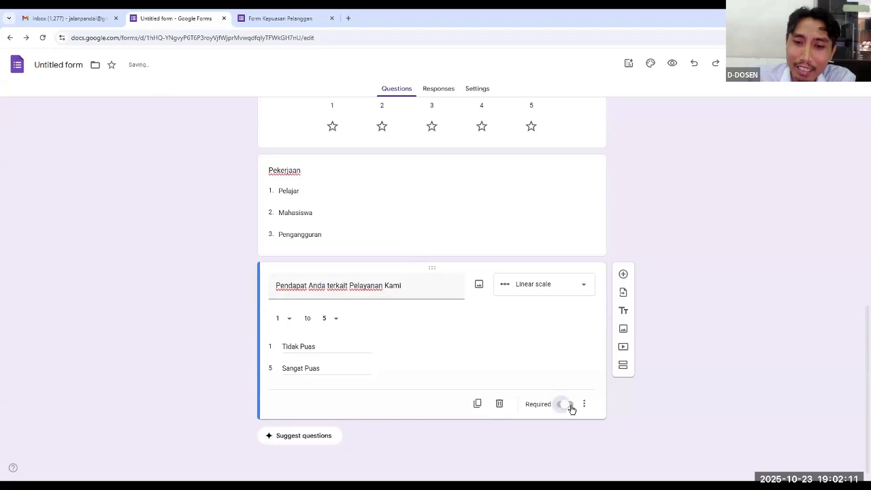
Reload the form preview and test the "Pendapat Anda terkait Pelayanan Kami" scale by choosing rating 4
click(297, 24)
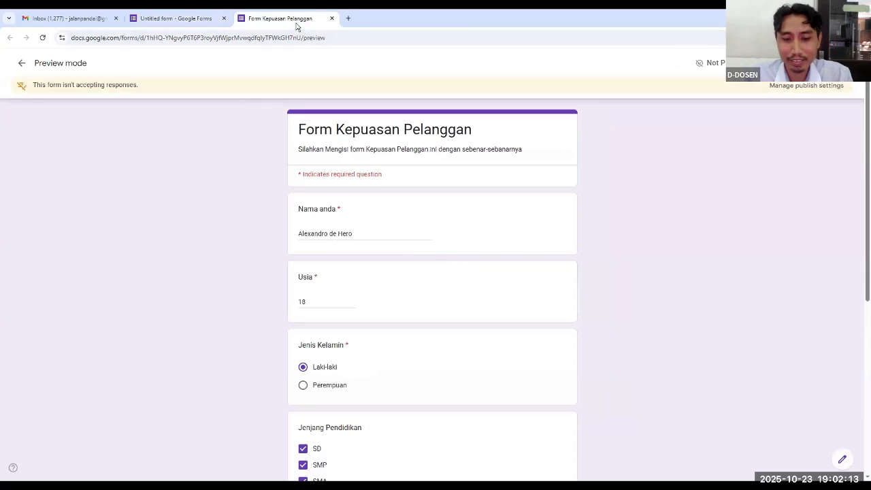
key(F5)
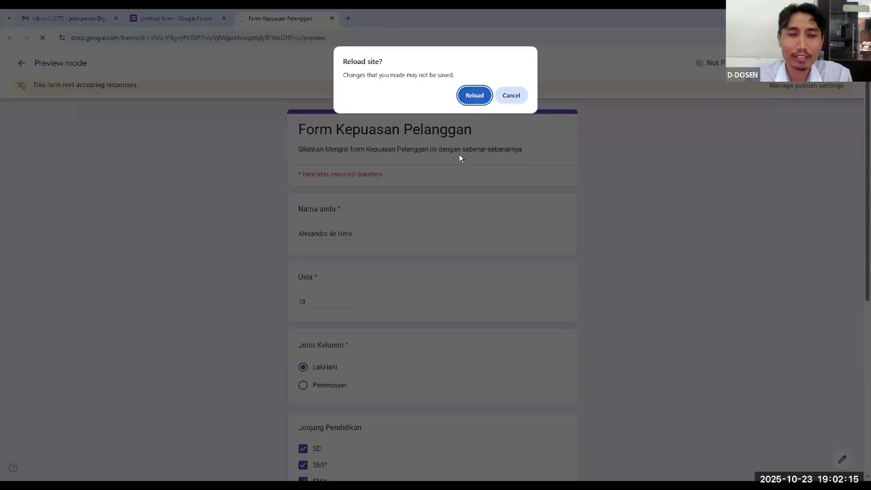
key(Return)
scroll(432, 253, down, 3)
scroll(432, 253, down, 3)
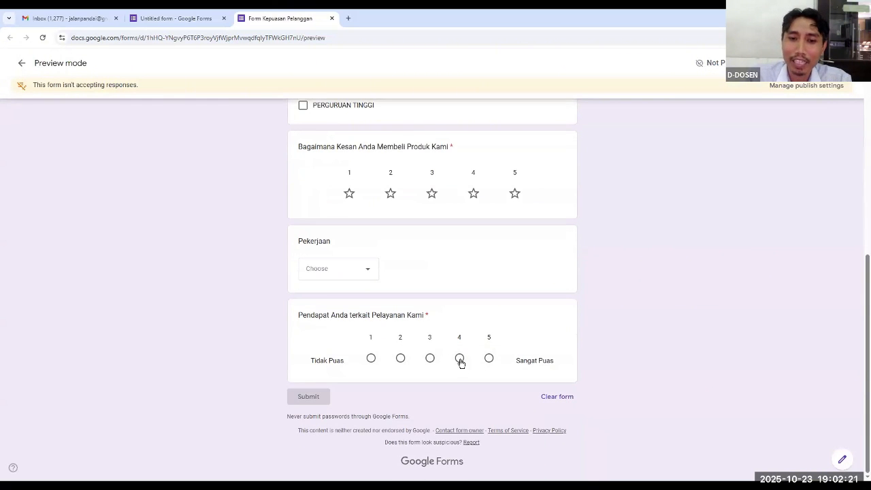
click(460, 361)
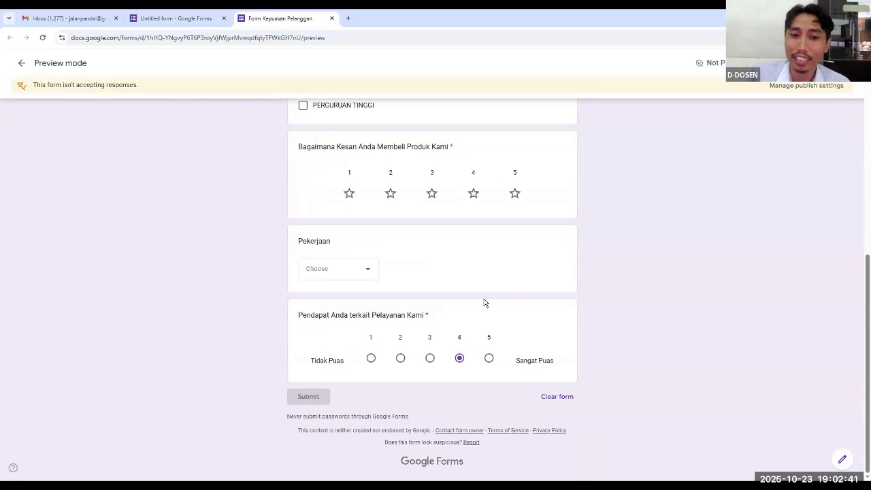
scroll(489, 303, up, 6)
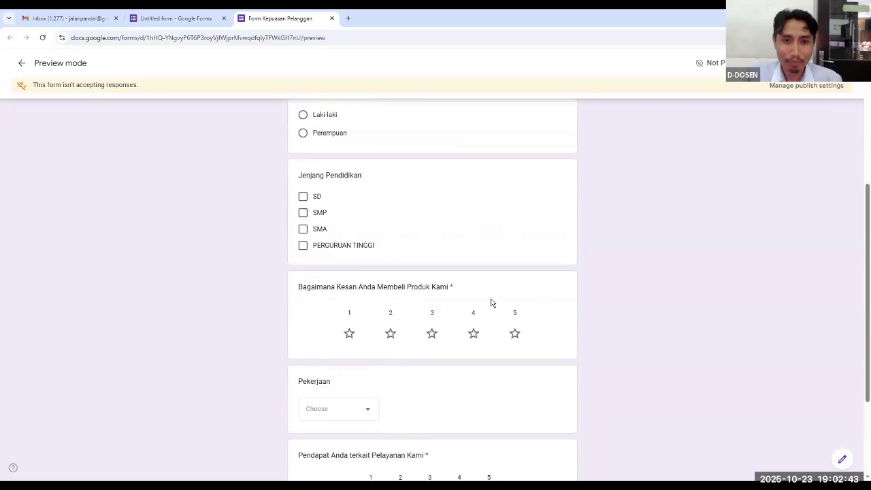
scroll(490, 301, down, 6)
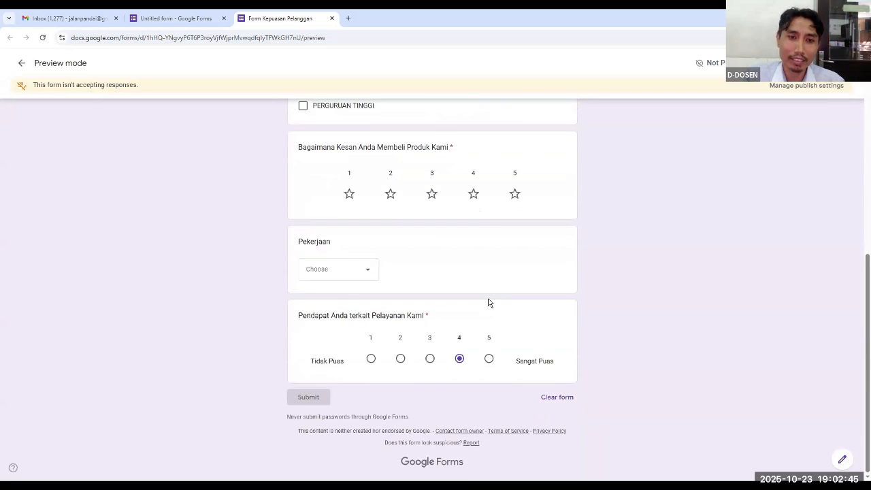
scroll(490, 302, up, 5)
Return to the form editor and add a Multiple choice grid question below "Pendapat Anda terkait Pelayanan Kami"
click(188, 21)
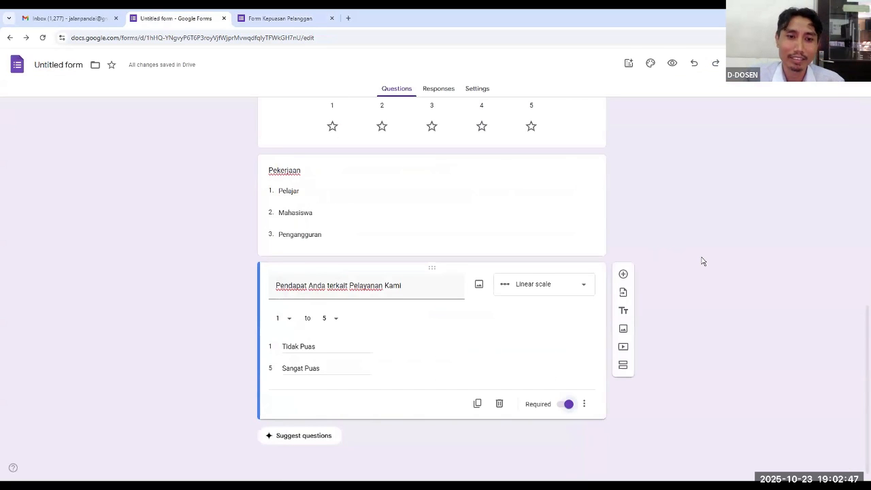
click(624, 275)
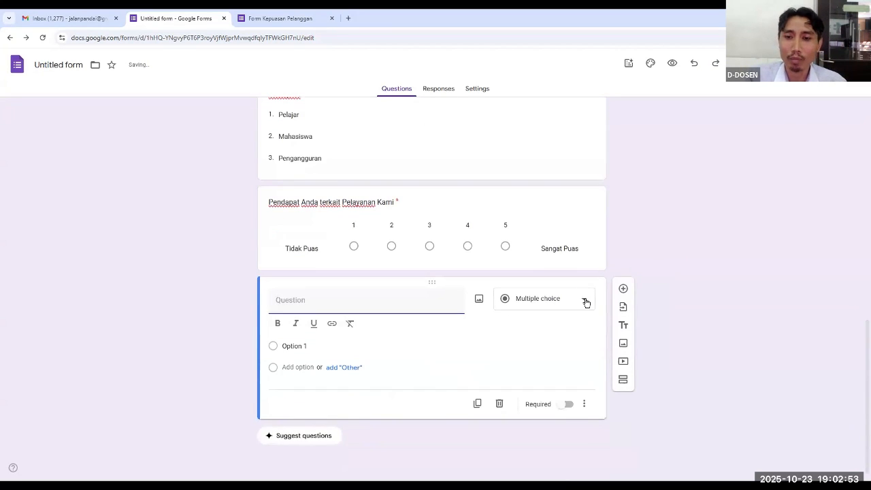
click(586, 302)
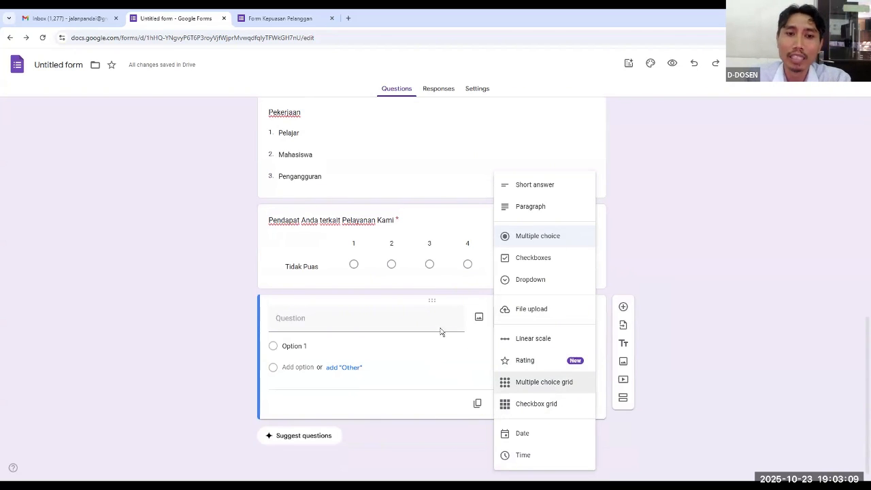
click(541, 382)
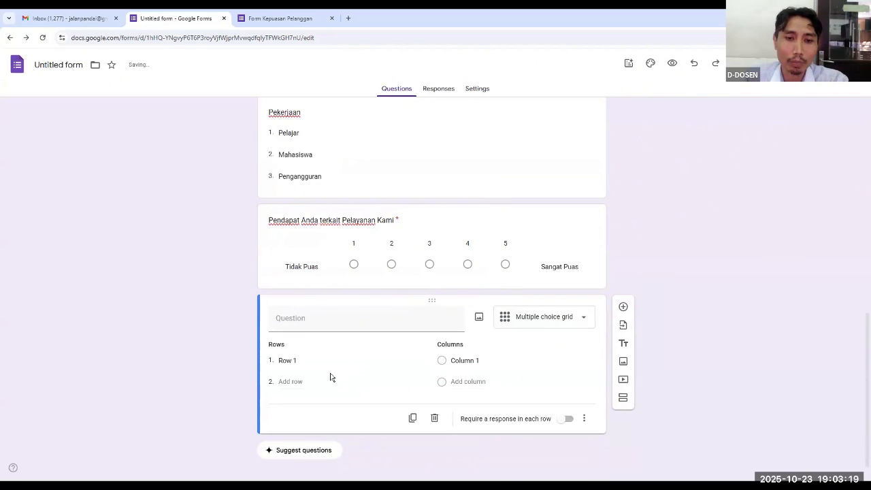
click(311, 361)
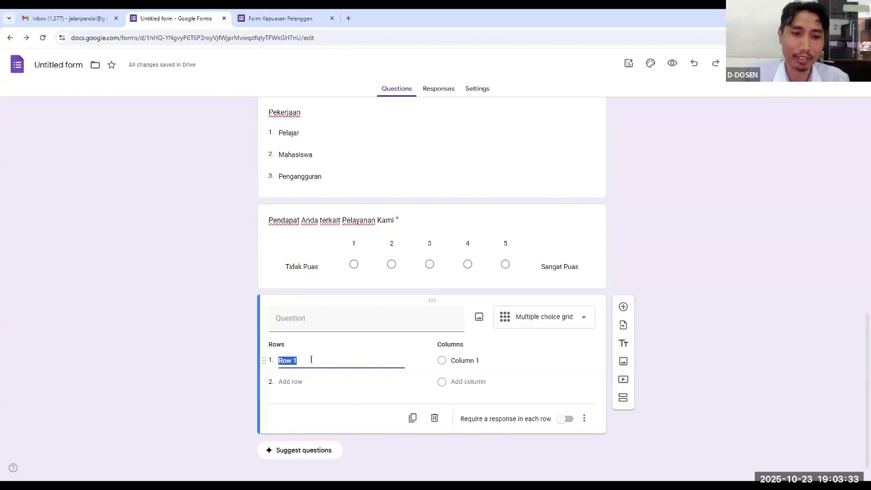
Title the new grid question "Kapan Terakhir kali menggunakan produk kami"
click(303, 318)
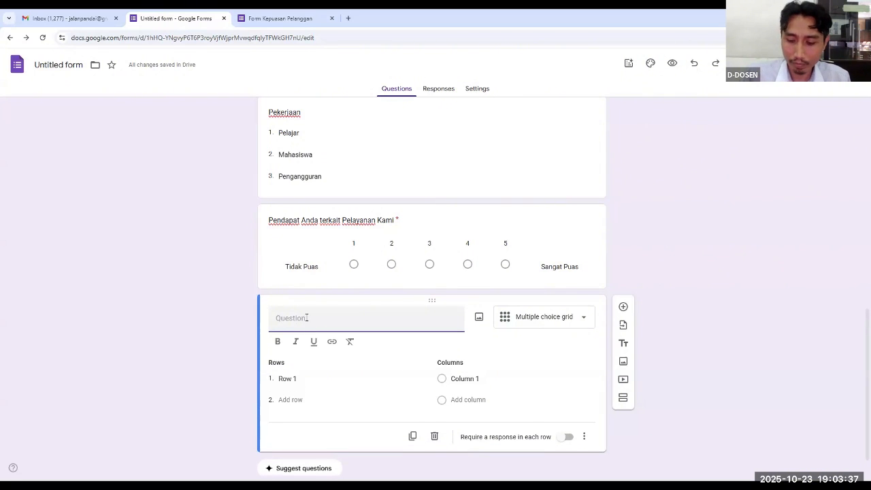
text(Kapa)
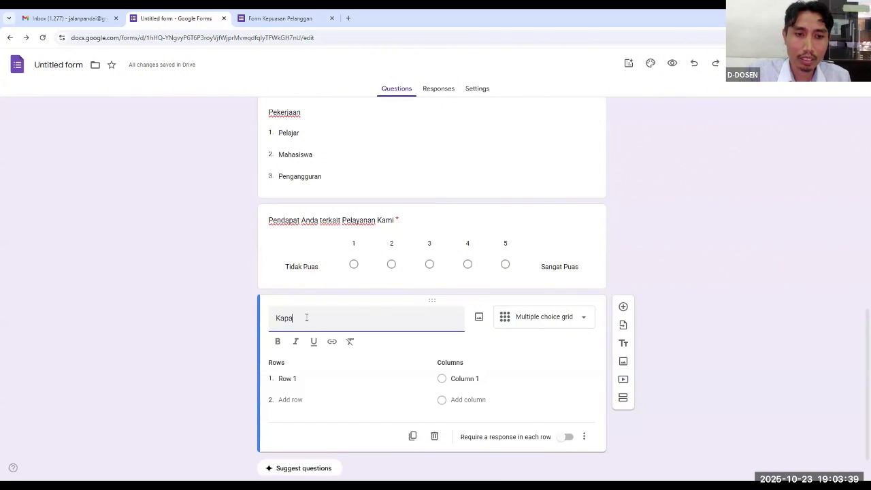
text(n Terkahir)
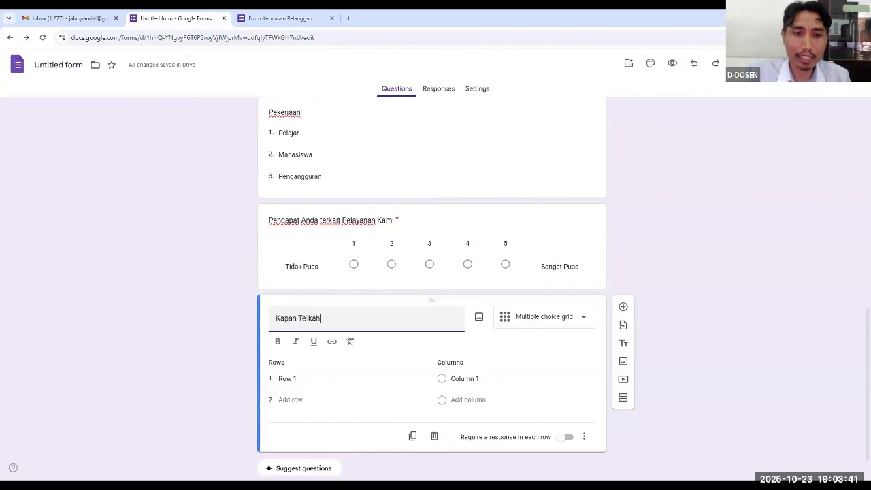
key(BackSpace)
key(BackSpace)
key(BackSpace)
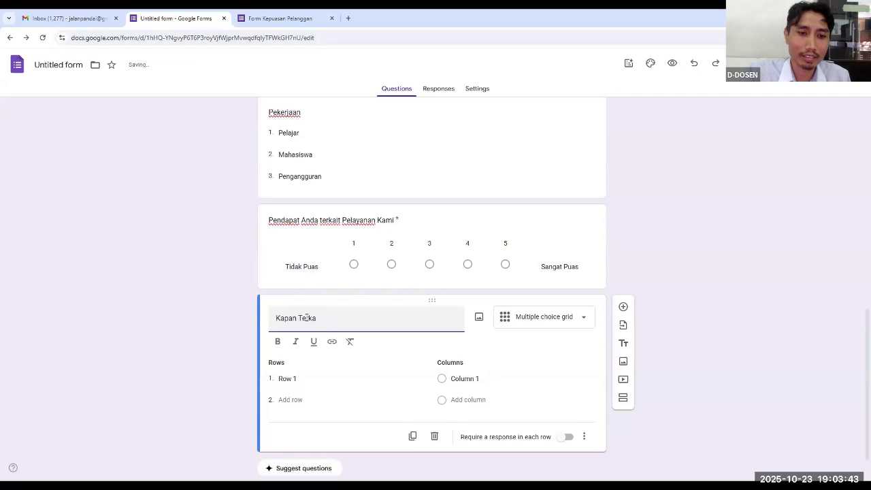
text(rakhi)
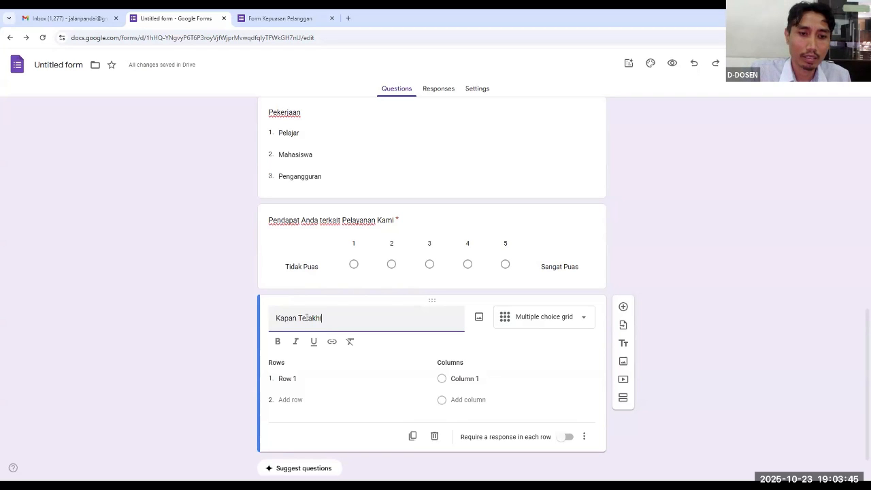
text(r kali men)
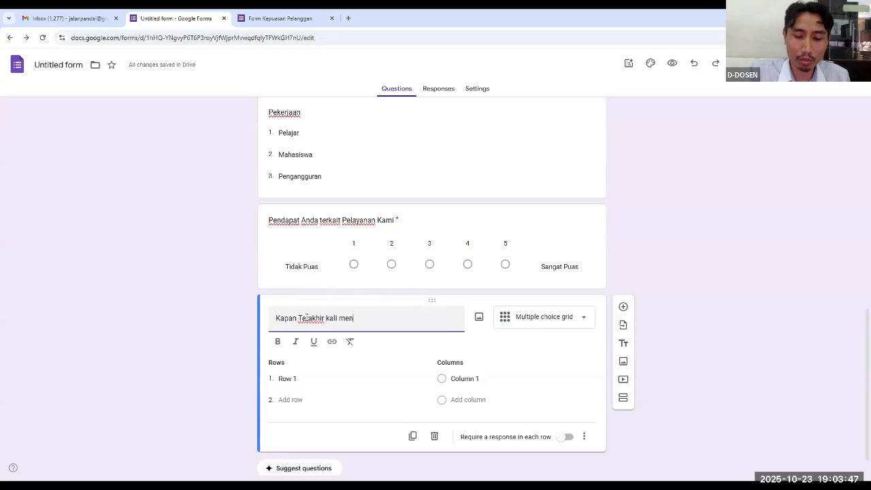
text(ggunaka)
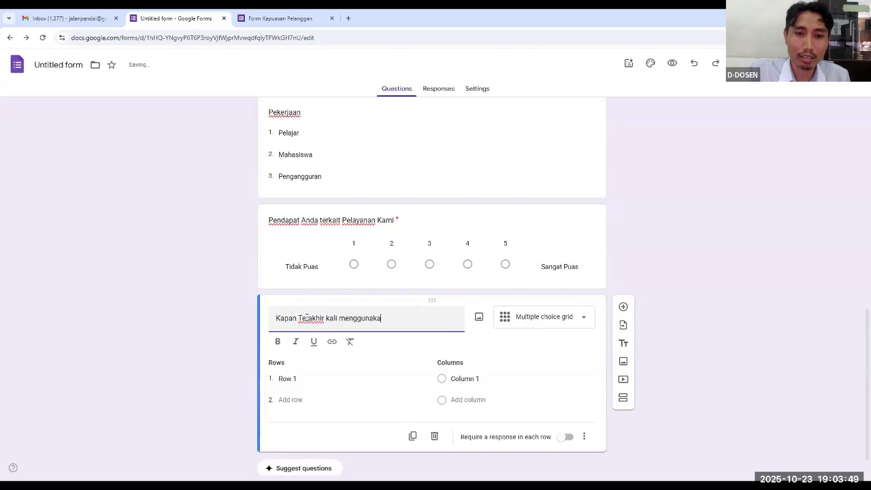
text(n produk kami)
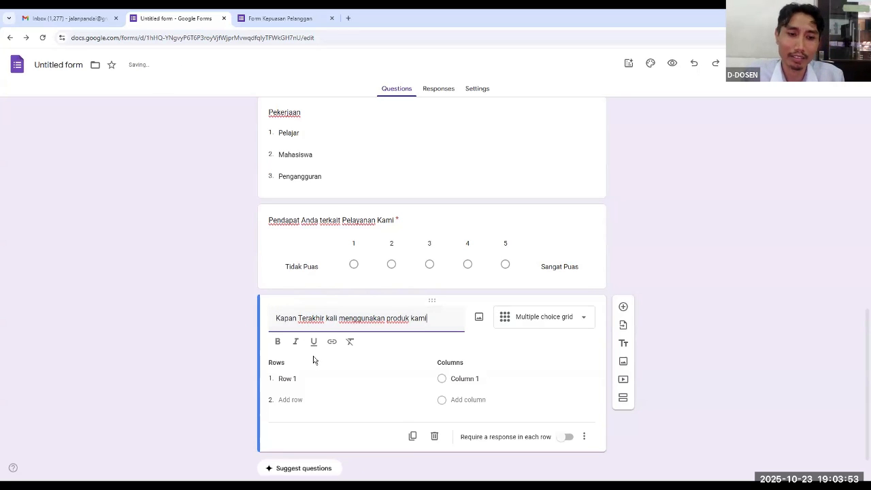
Set the grid's two rows to "1 hari yang lalu" and "1 minggu yang lalu"
click(302, 379)
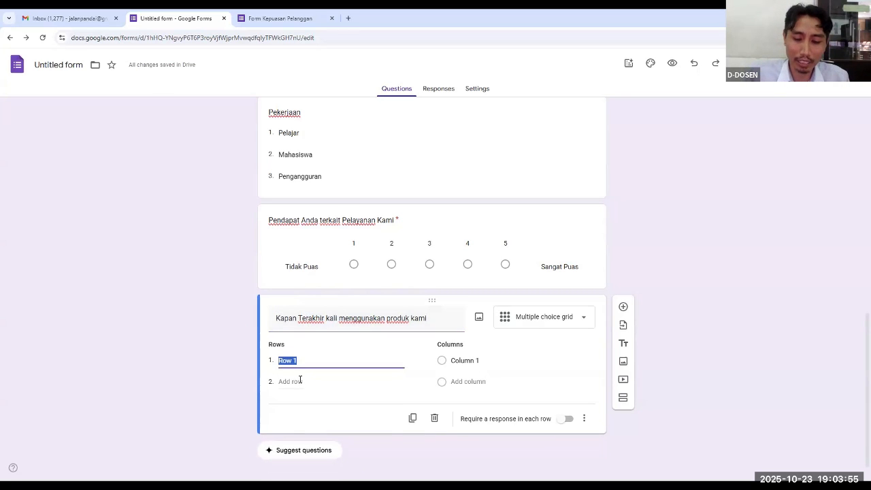
text(1 hari)
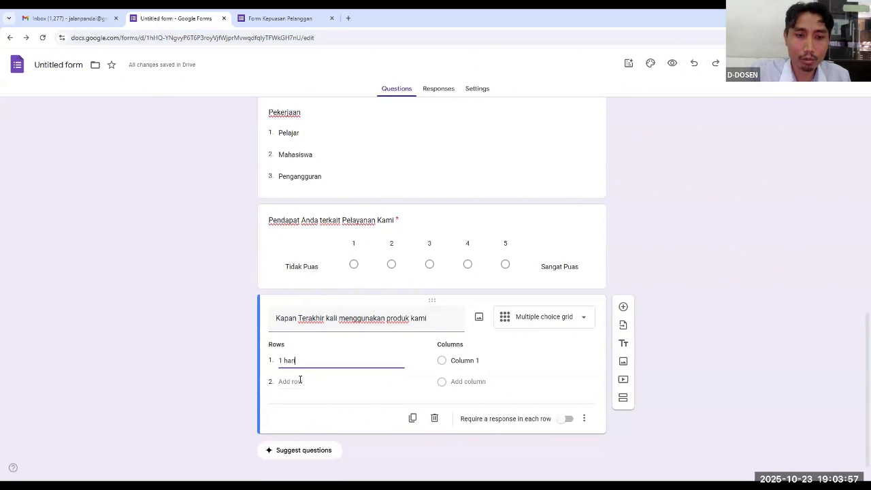
text( yang lalu)
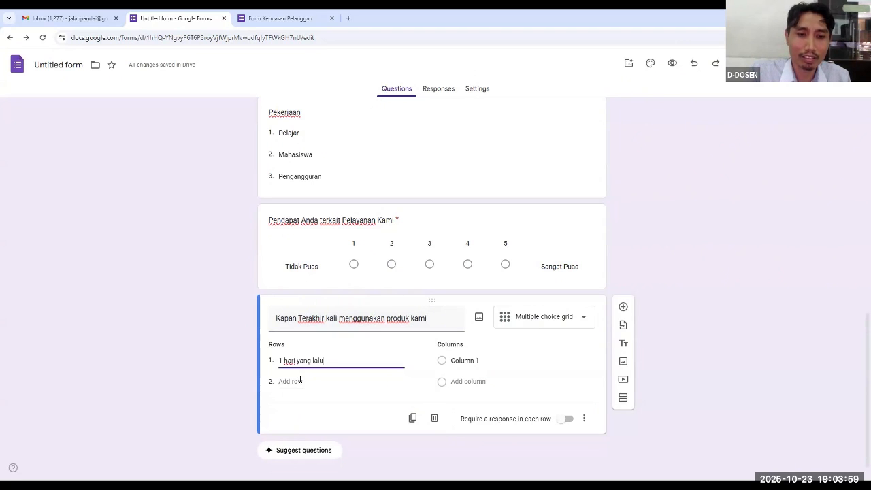
click(300, 380)
text(1)
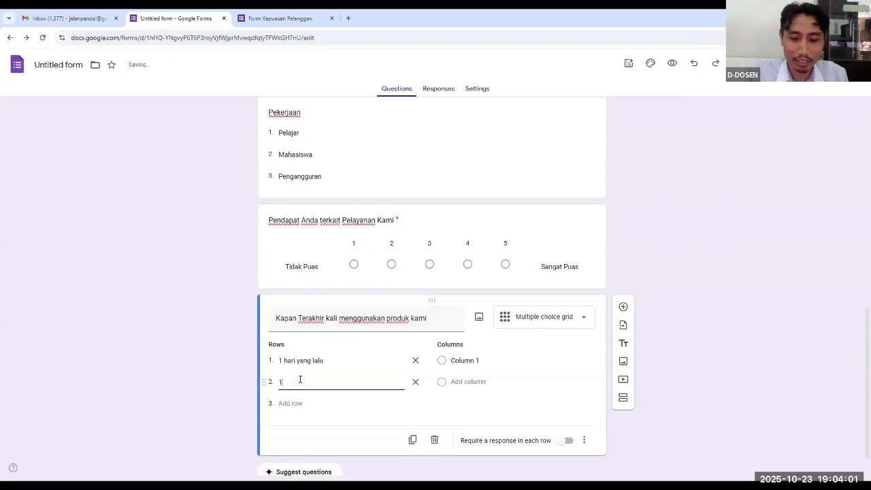
text( minggu m)
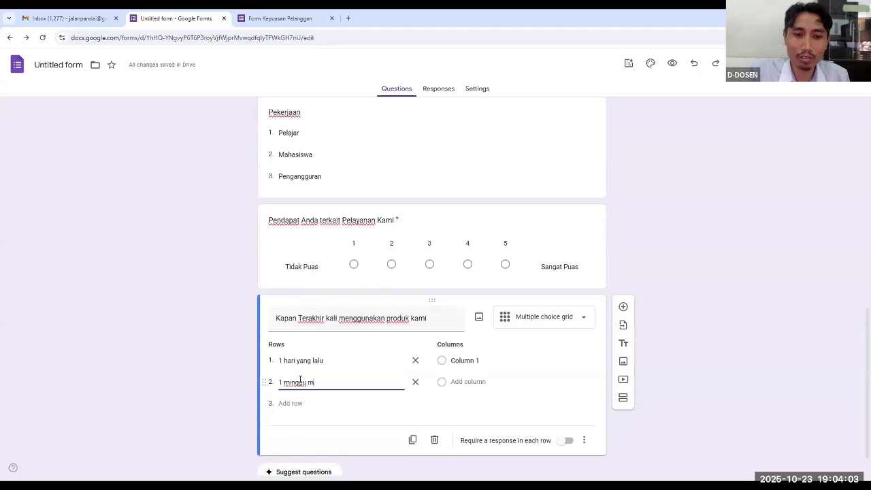
key(BackSpace)
text(y)
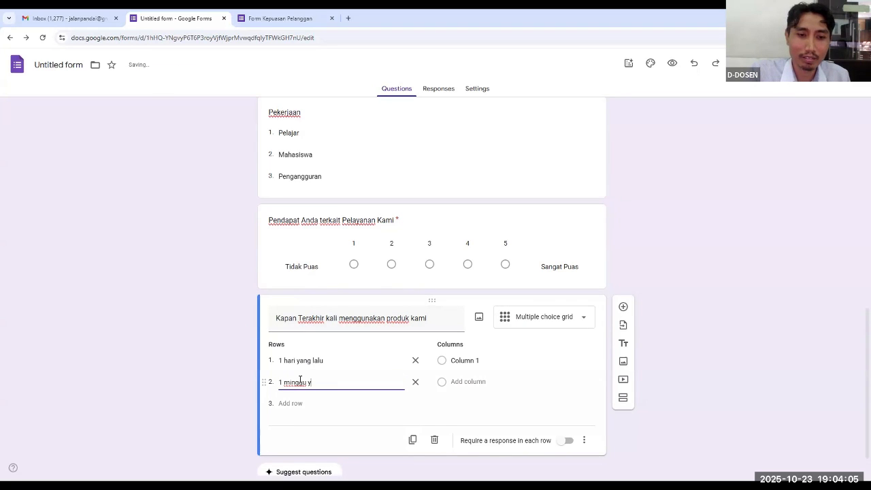
text(ang lalu)
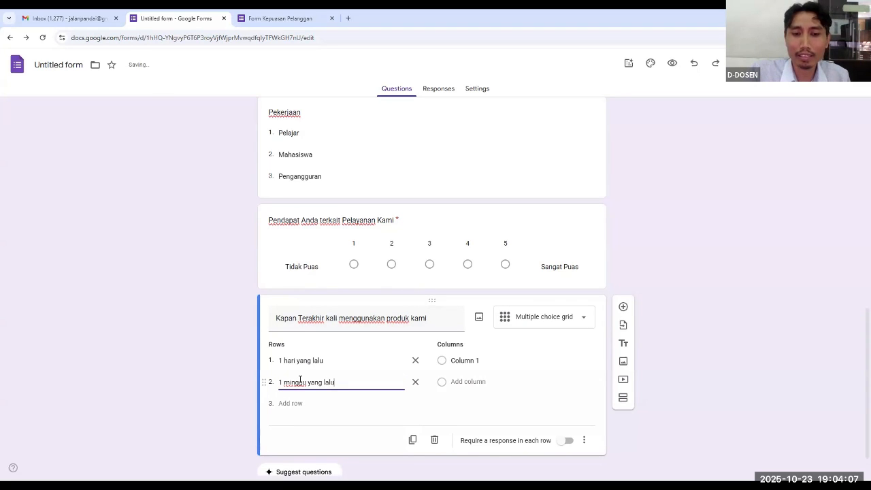
Set the grid's two columns to "1 bulan yang lalu" and "1 tahun yang lalu"
click(479, 360)
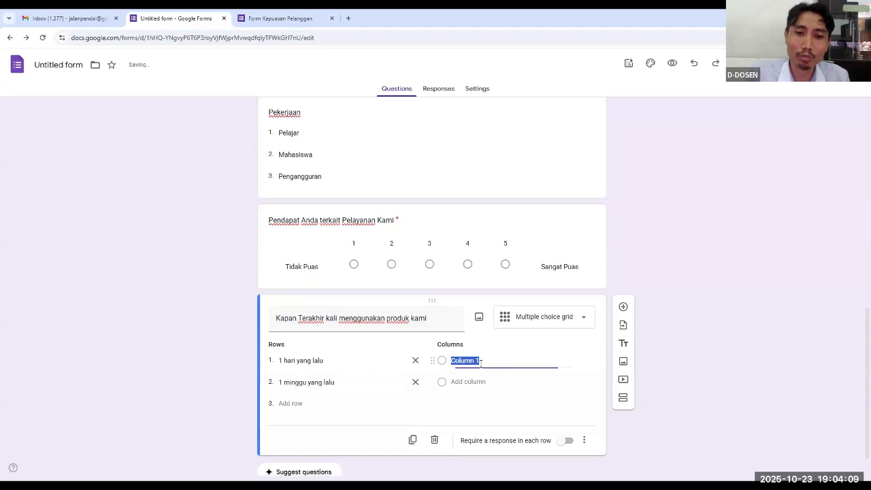
text(1 bulan y)
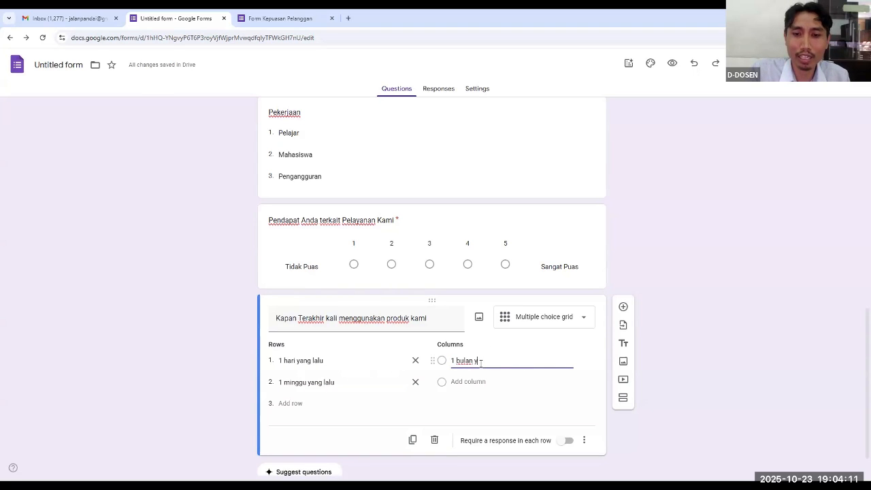
text(ang lalu)
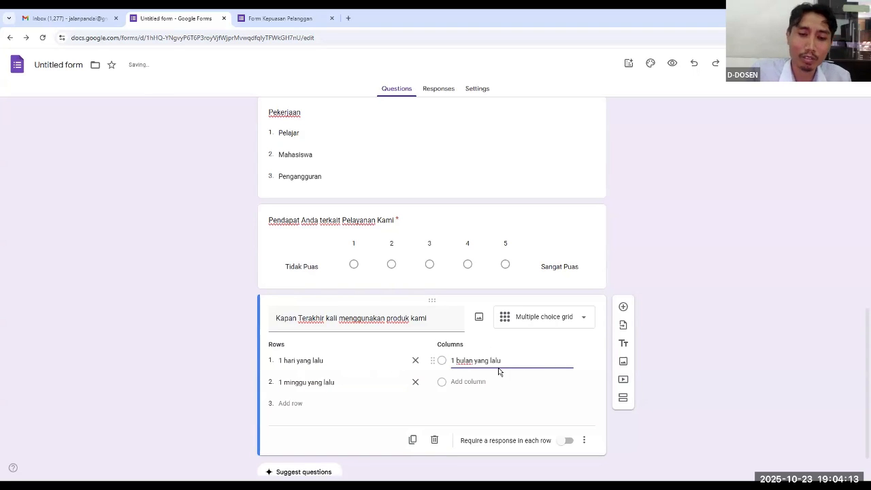
click(485, 382)
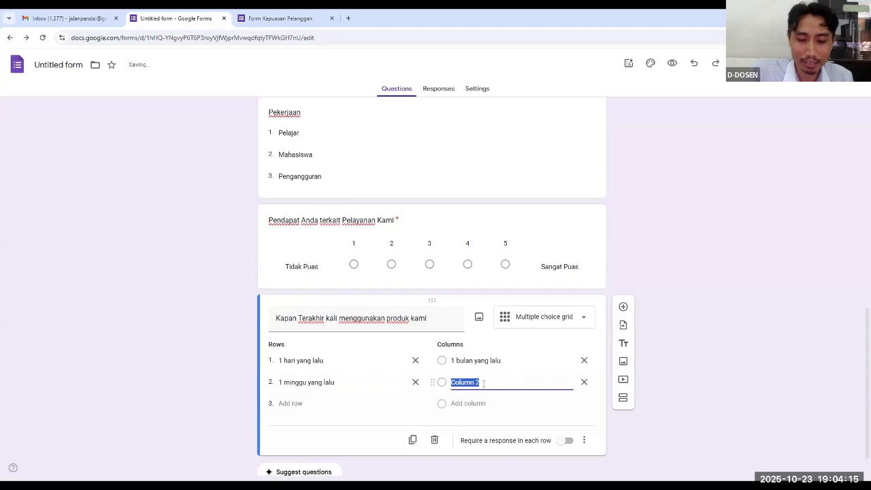
text(1 tahun)
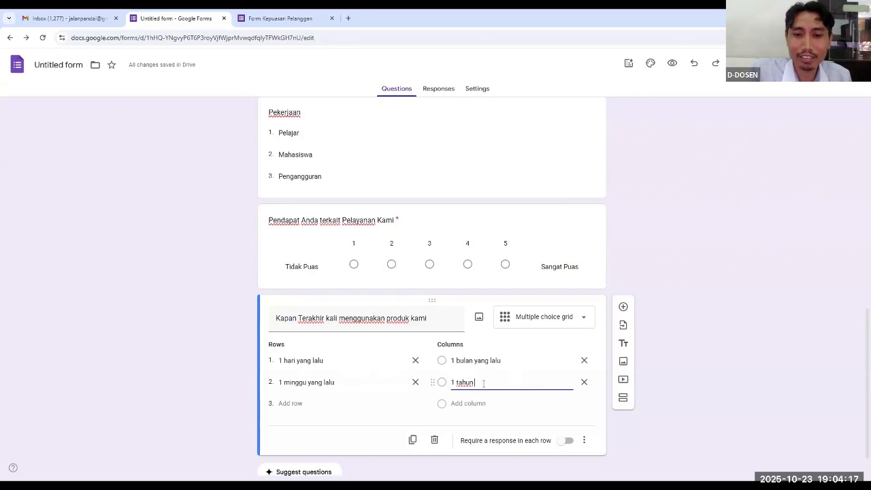
text( yang lalu)
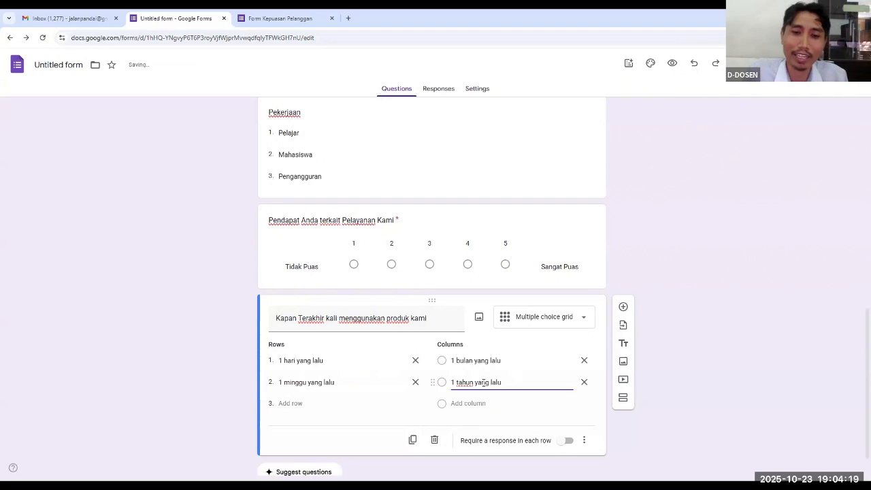
Reload the form preview and examine the "Kapan Terakhir kali menggunakan produk kami" grid question
scroll(629, 255, down, 1)
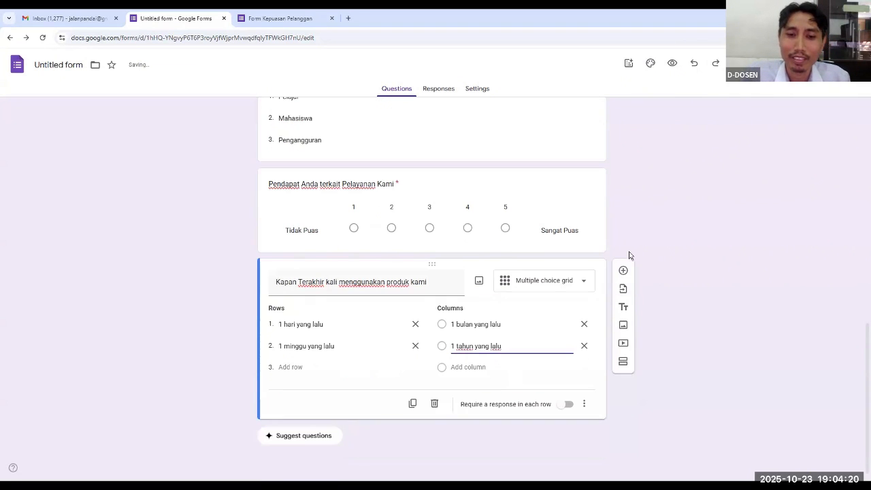
click(314, 26)
key(F5)
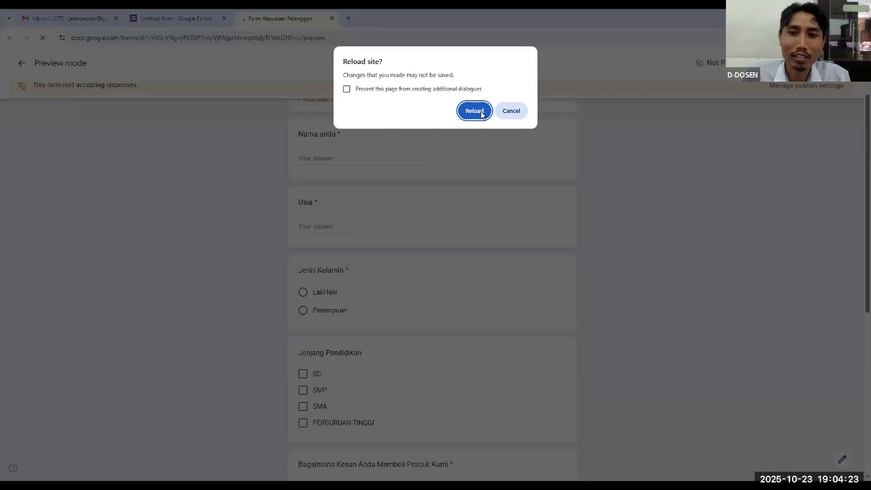
key(Return)
scroll(580, 194, down, 10)
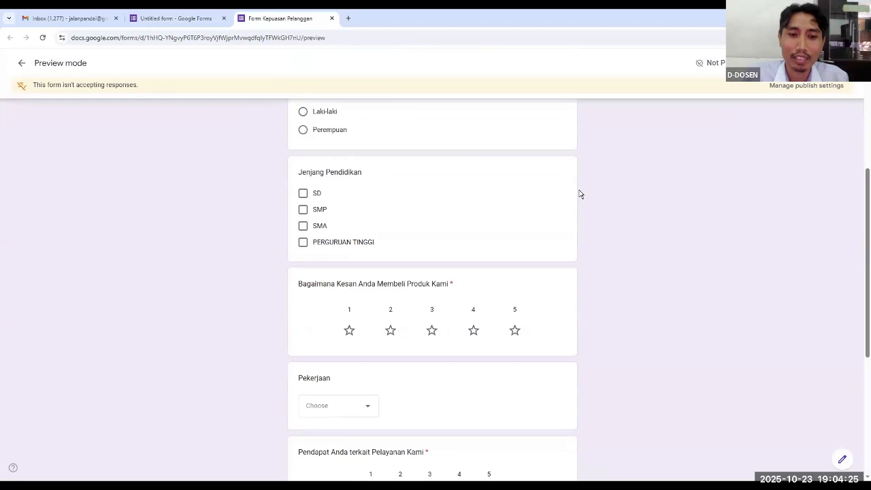
scroll(580, 196, down, 1)
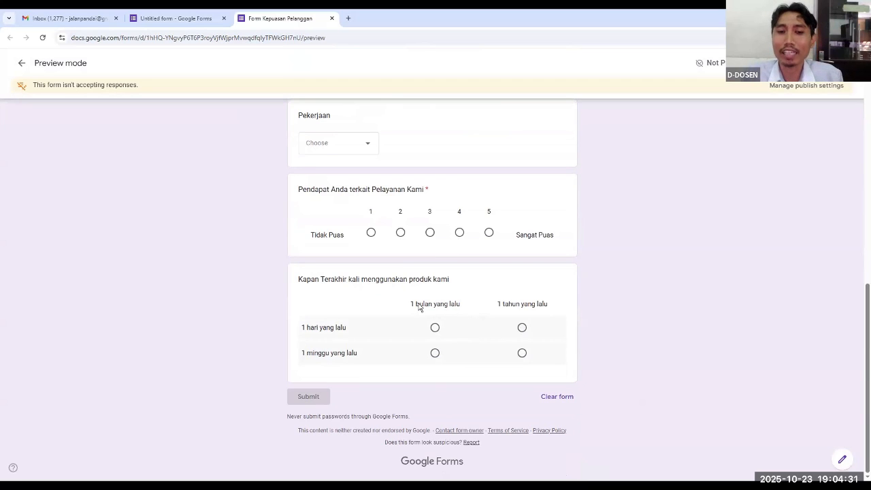
scroll(418, 153, up, 1)
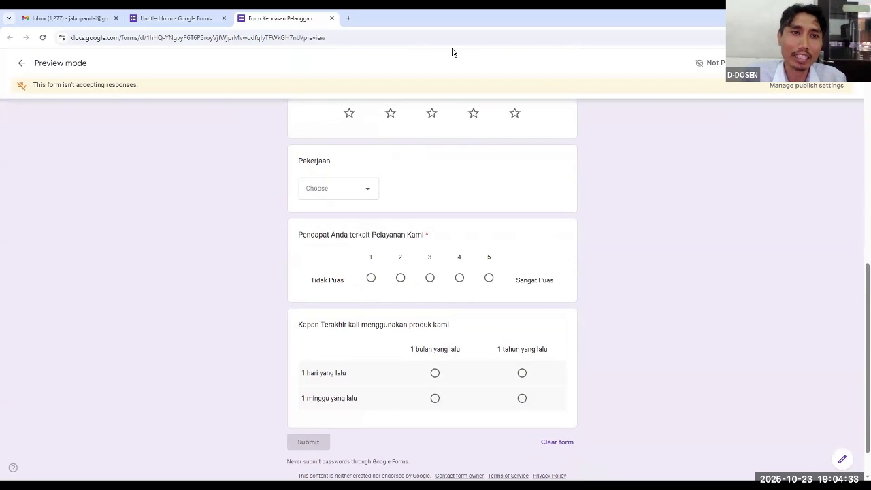
Compare the grid's row entries in the form editor with their appearance in the preview, ending back in the editor
key(ctrl+shift+Tab)
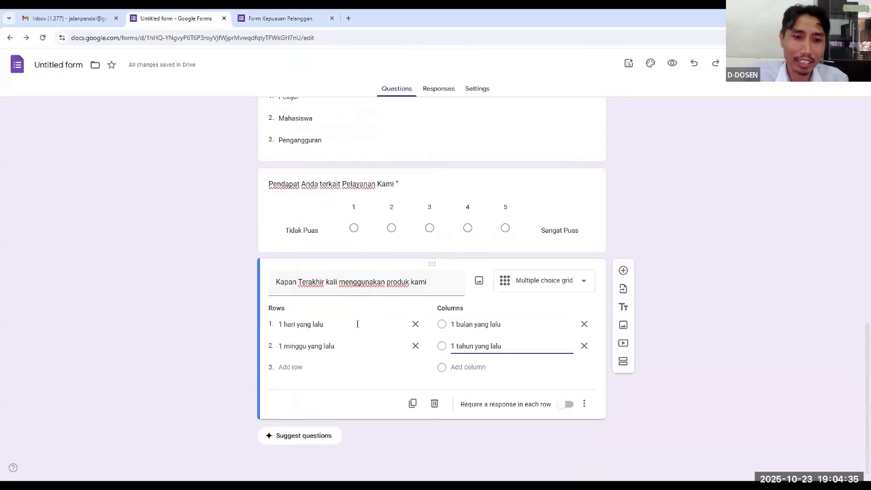
click(333, 325)
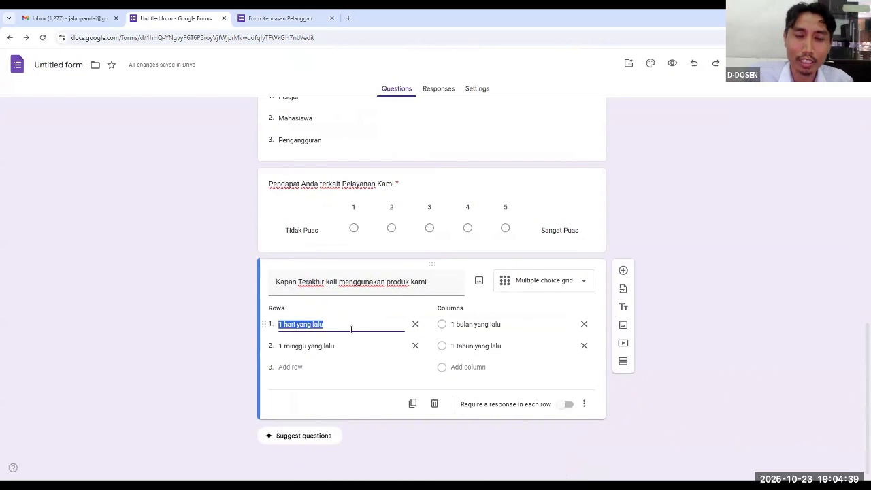
click(296, 22)
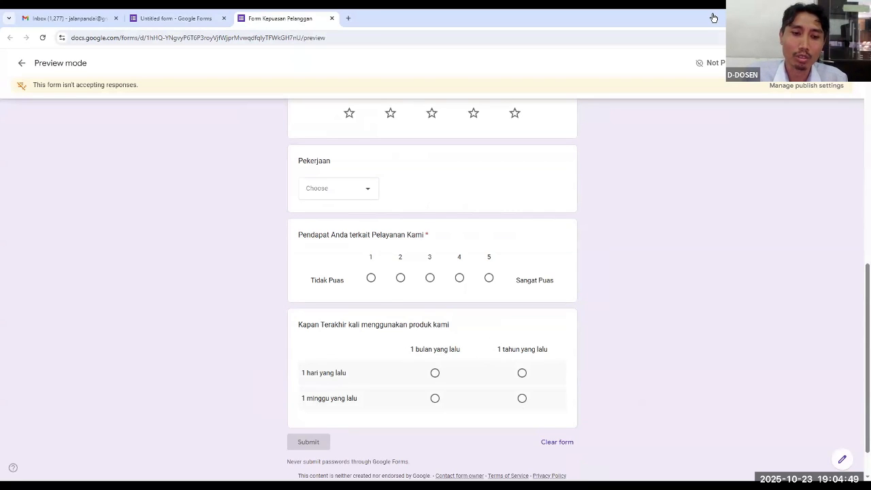
click(164, 18)
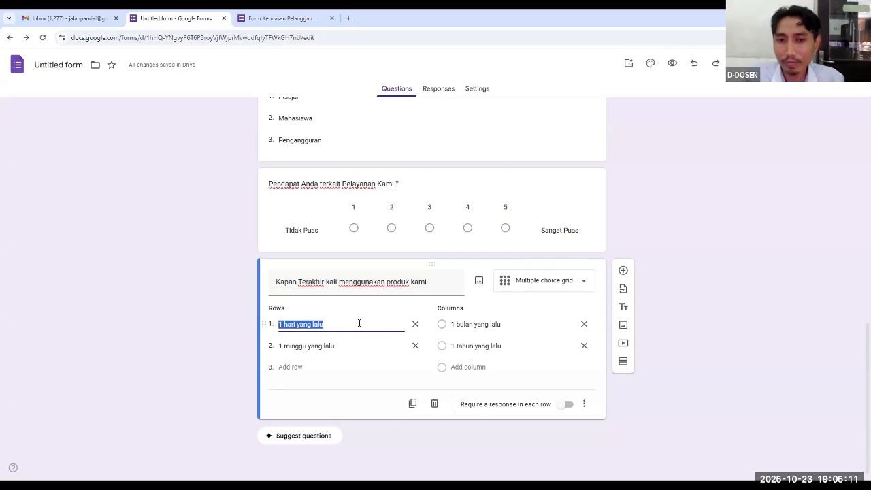
Review all the questions in the form editor, from the form title down to the multiple choice grid
scroll(370, 321, up, 15)
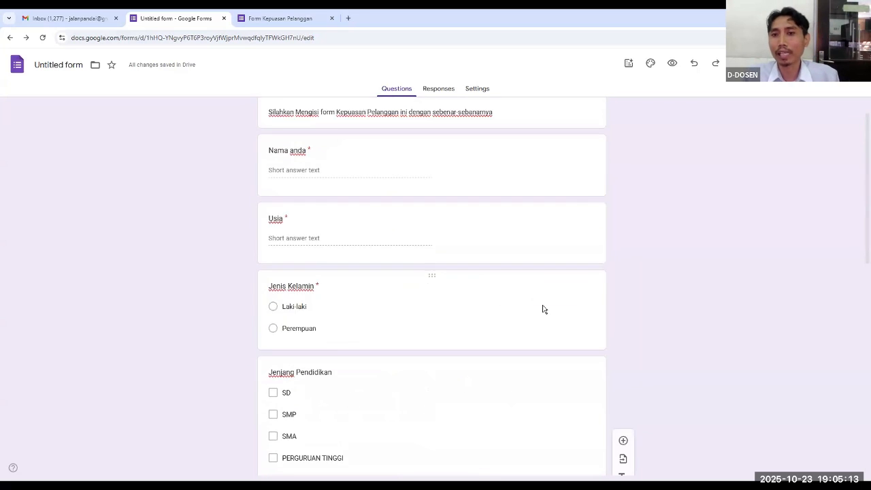
scroll(543, 310, down, 8)
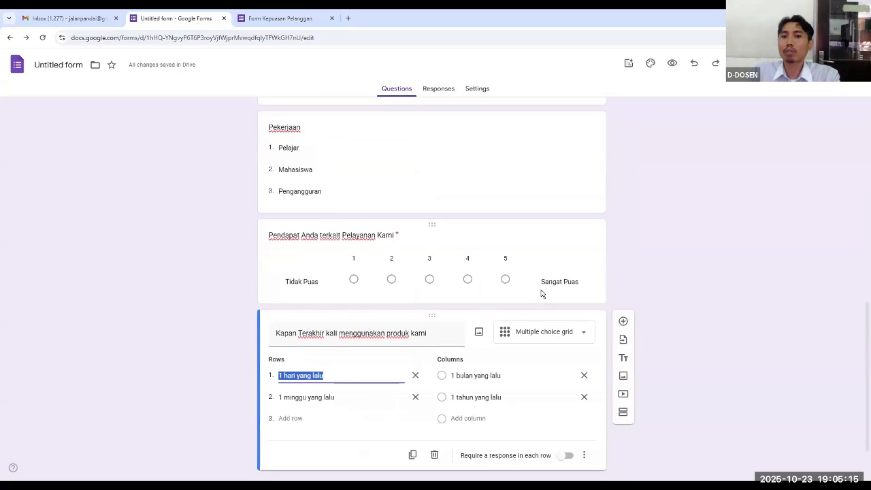
scroll(616, 284, up, 15)
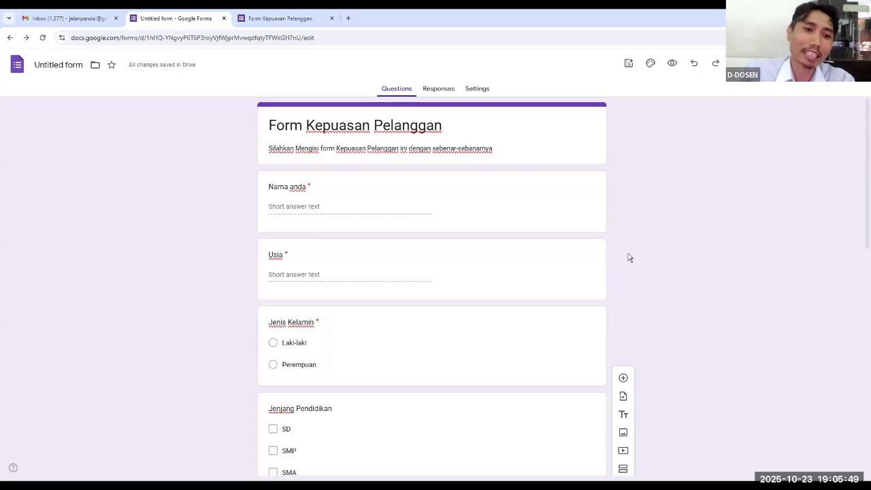
scroll(352, 239, down, 2)
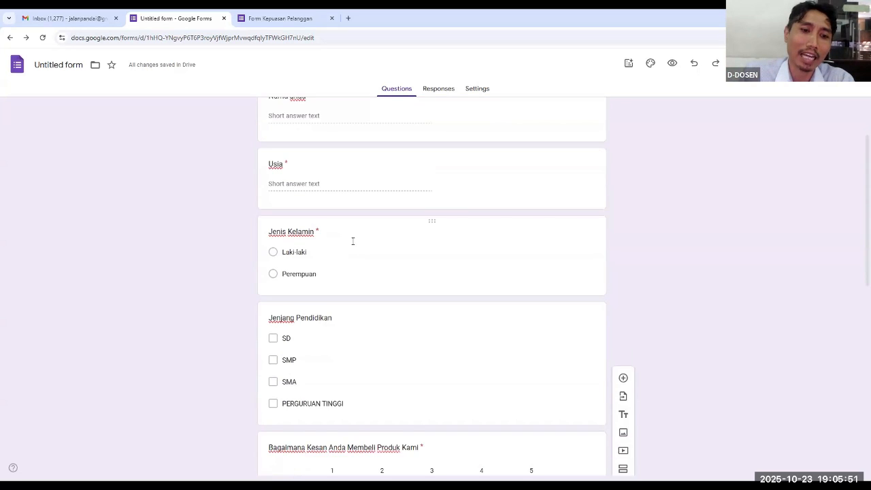
scroll(307, 251, down, 1)
scroll(311, 231, up, 2)
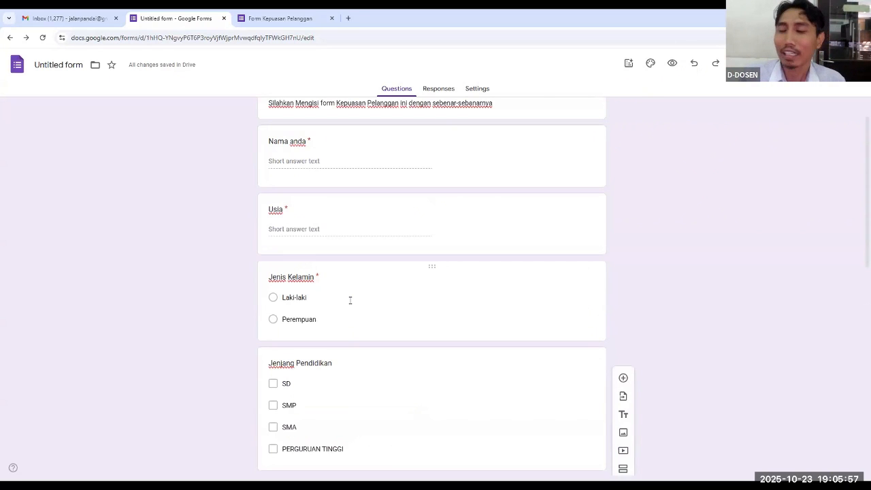
scroll(331, 297, down, 2)
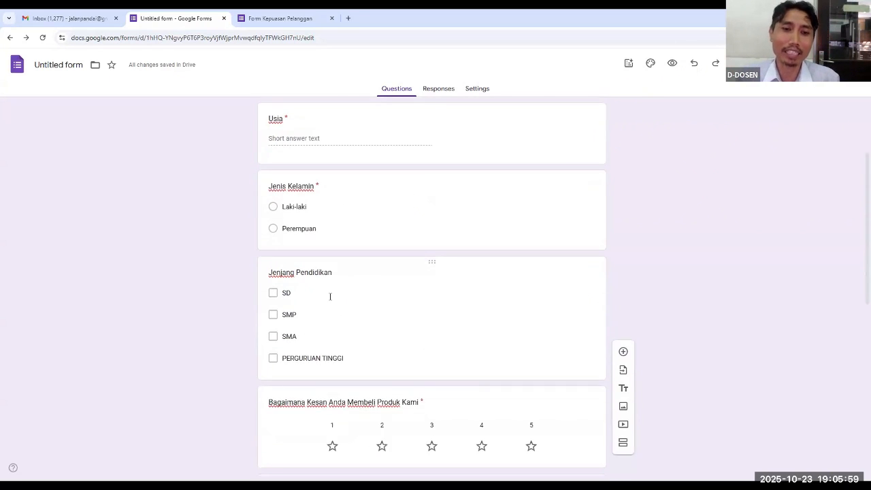
scroll(330, 297, down, 6)
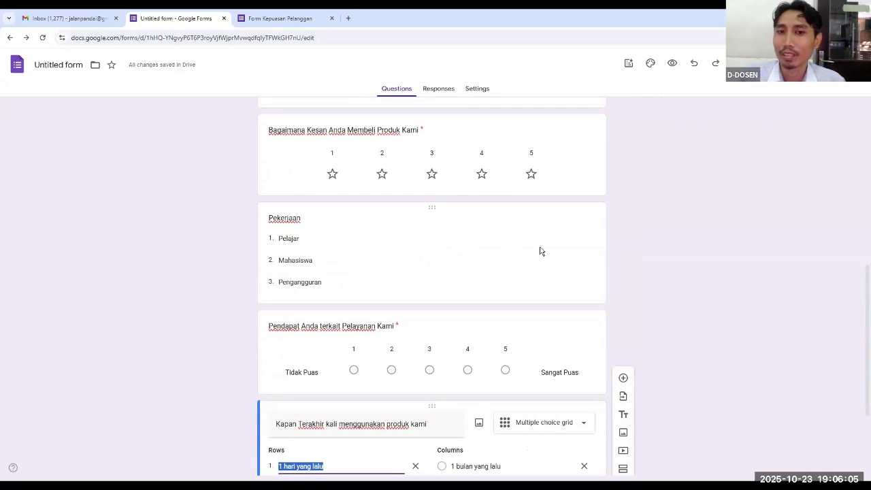
scroll(540, 251, up, 2)
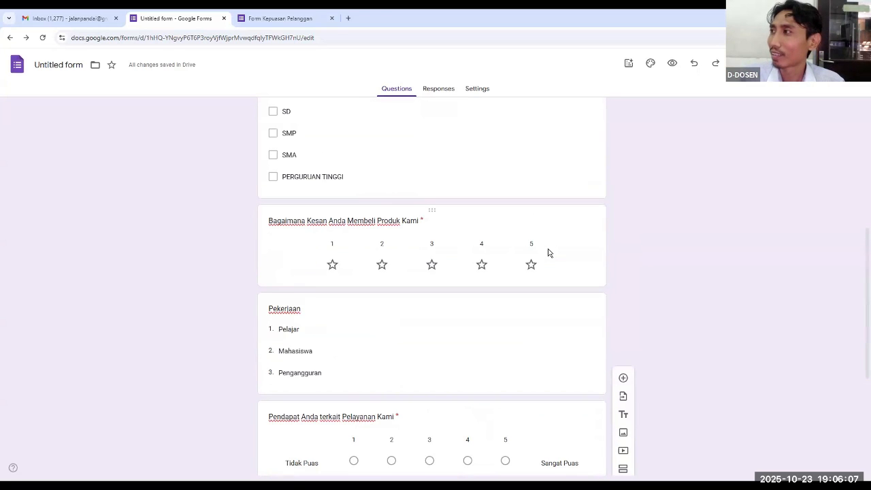
scroll(543, 248, up, 5)
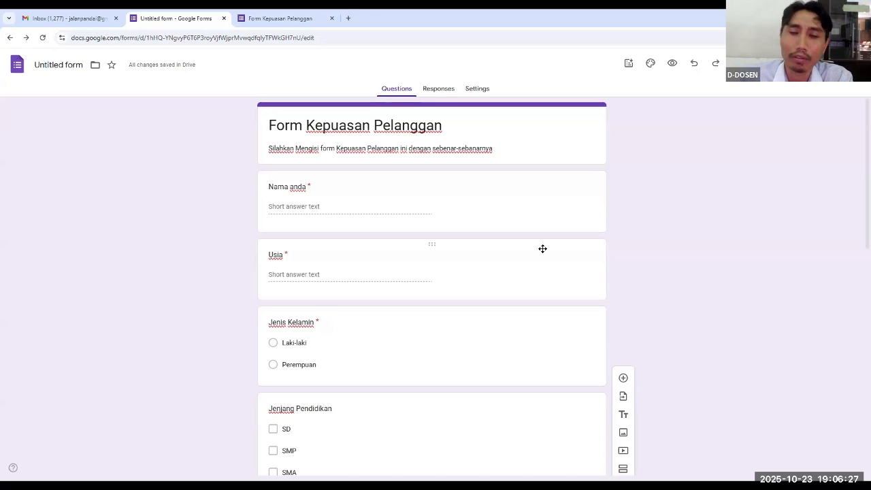
scroll(519, 286, down, 2)
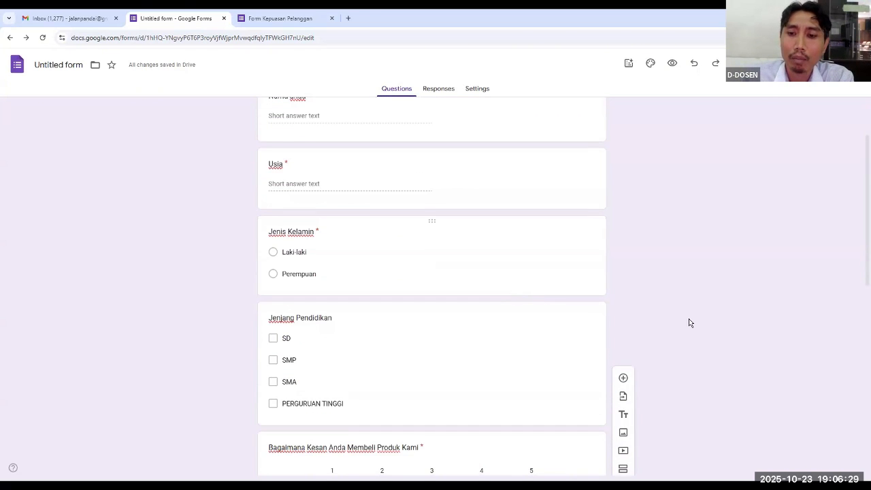
scroll(697, 321, down, 5)
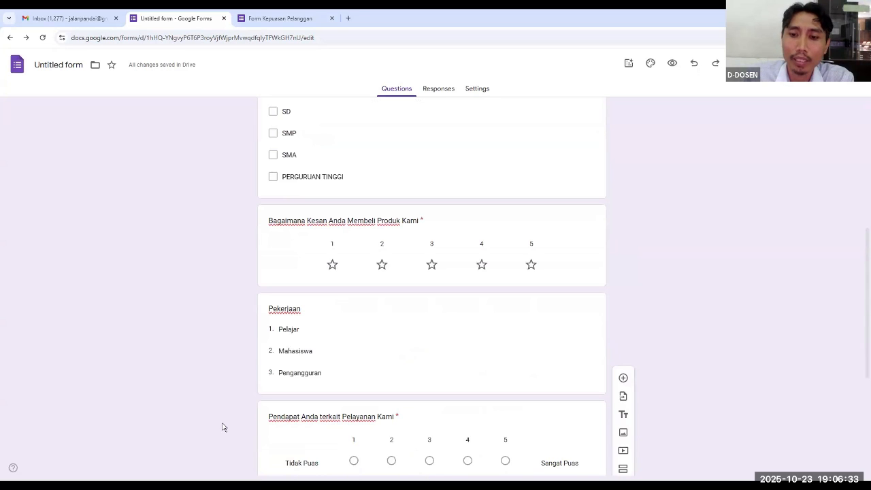
scroll(787, 300, down, 4)
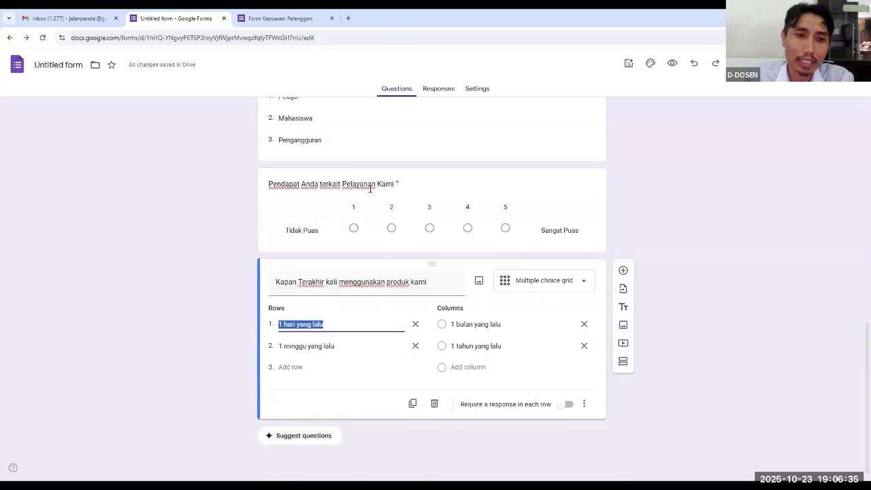
Add a new section directly after the "Pekerjaan" dropdown question
click(517, 156)
scroll(699, 220, up, 4)
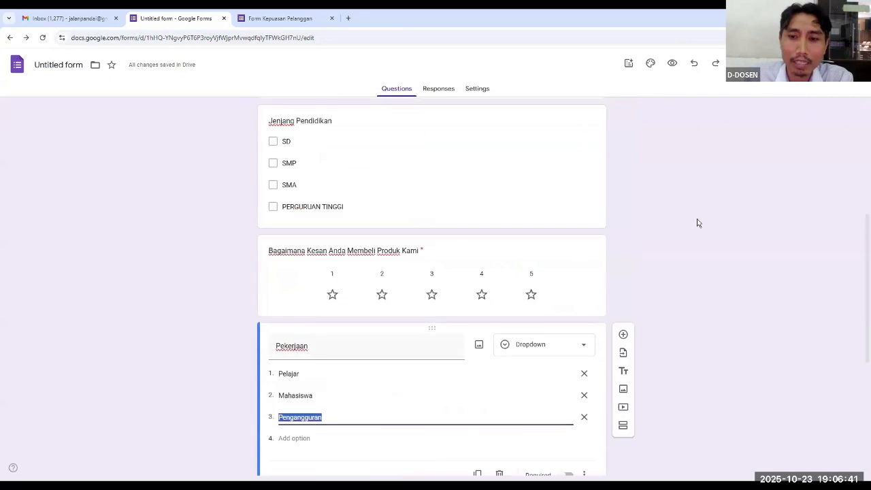
scroll(698, 224, down, 1)
scroll(681, 228, down, 3)
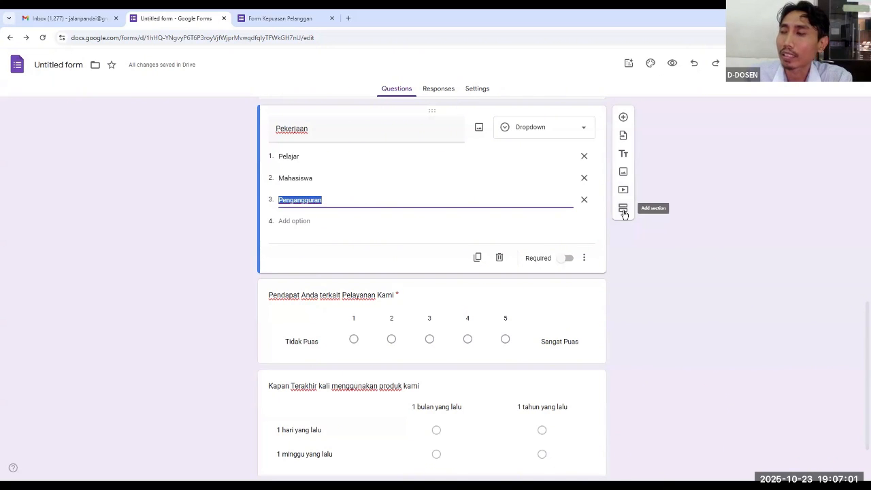
click(623, 210)
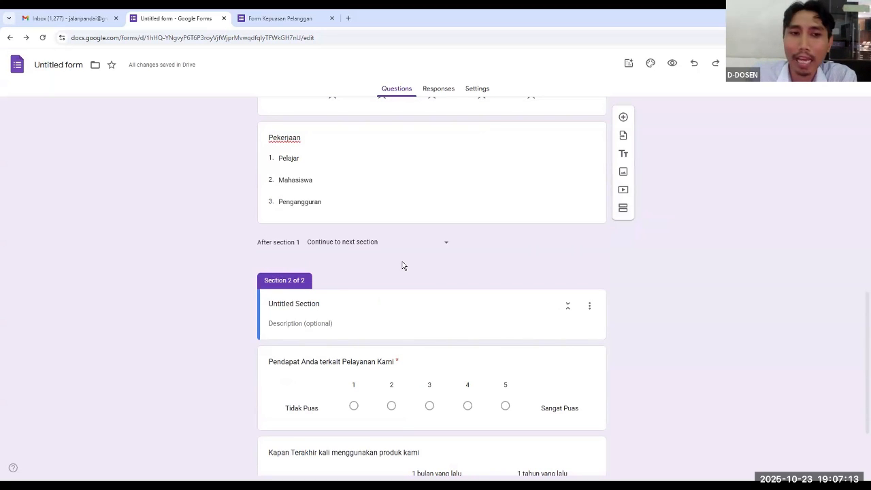
Title the new second section "Lanjutan dari Halaman sebelumnya"
scroll(381, 265, up, 2)
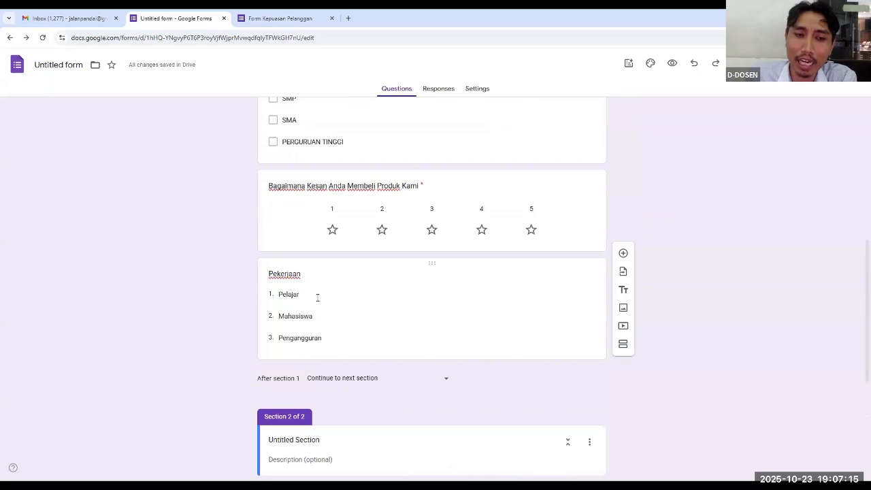
scroll(318, 296, down, 3)
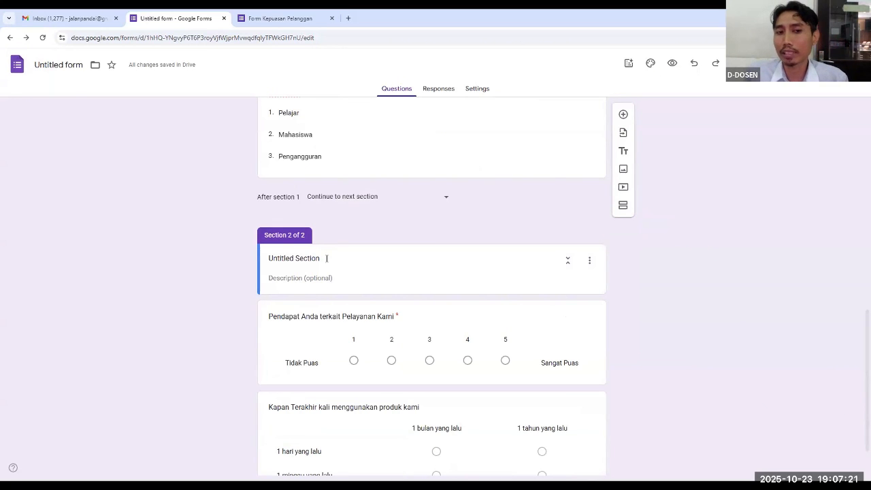
click(327, 258)
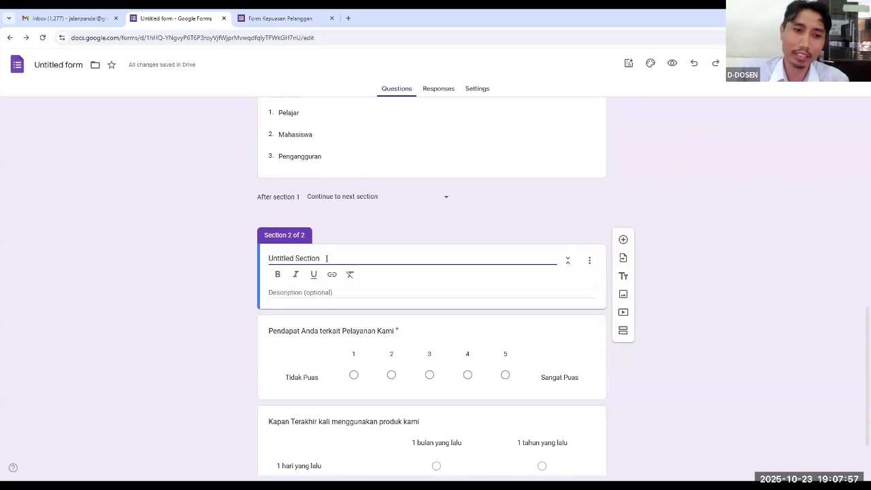
drag(320, 259, 260, 264)
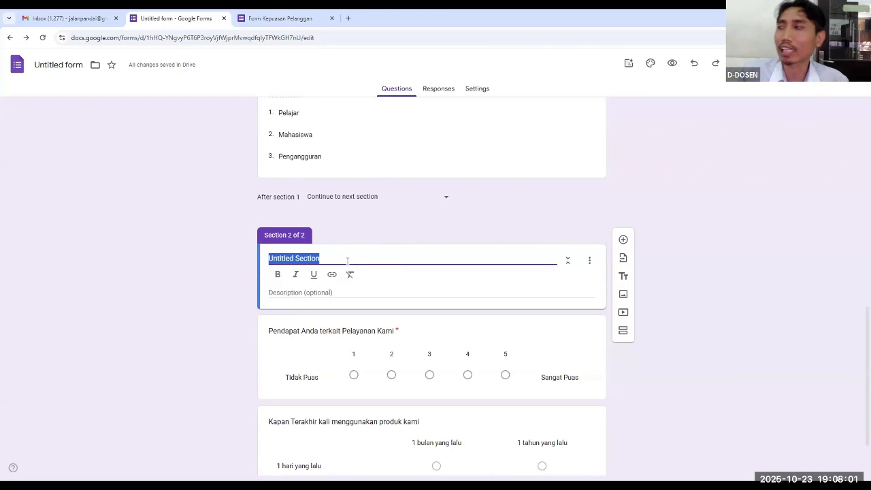
text(Lan)
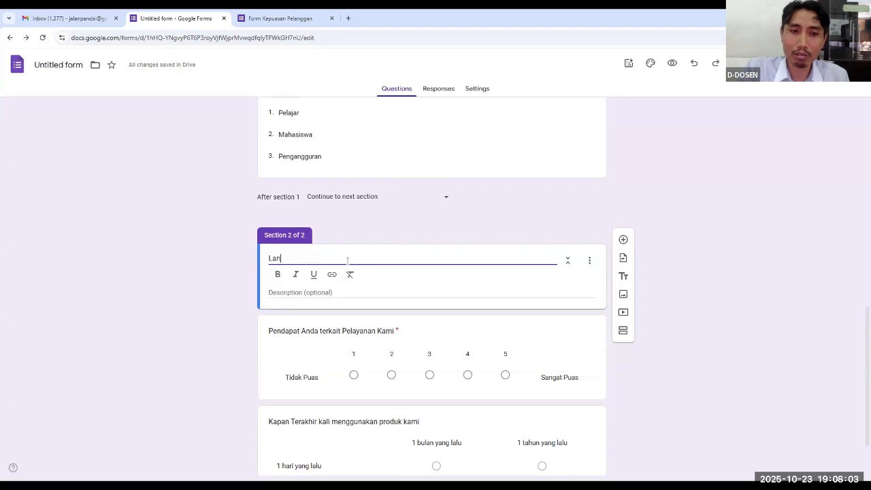
text(jutan dari )
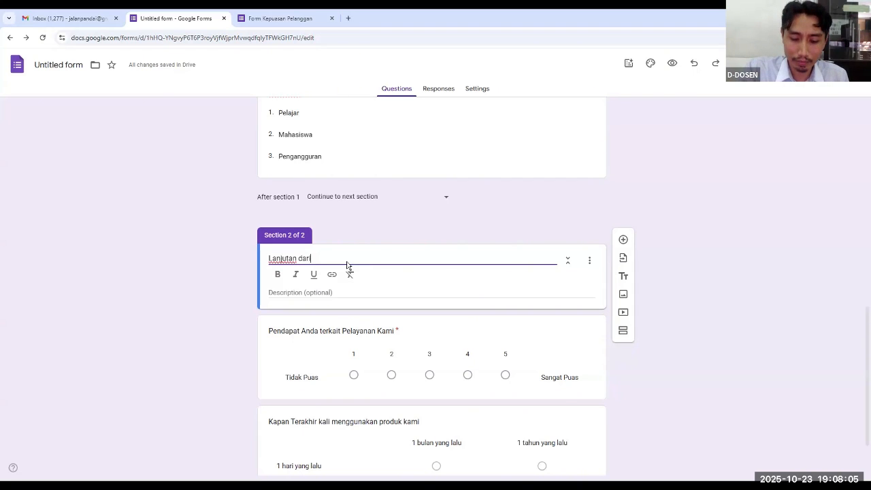
text(Halam)
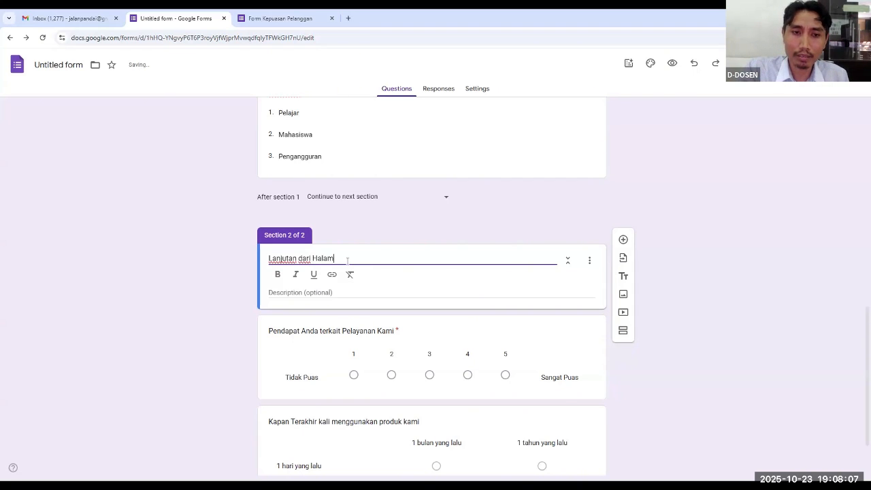
text(an sebelum)
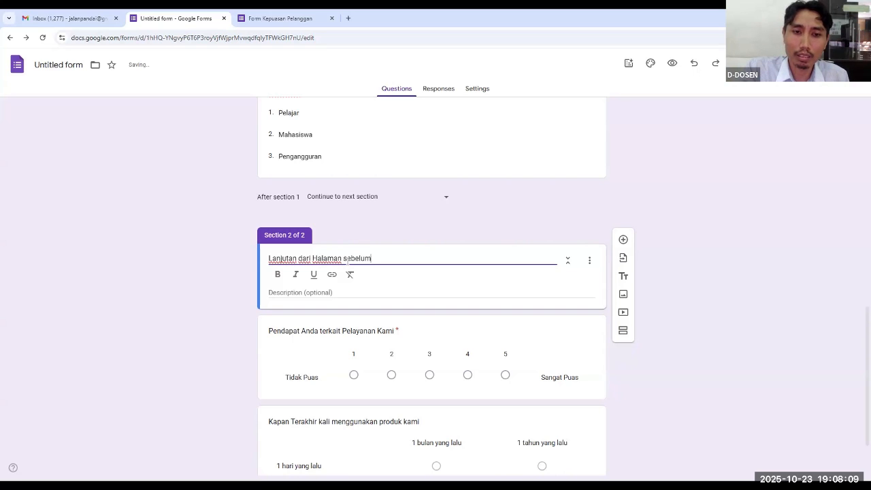
text(nya)
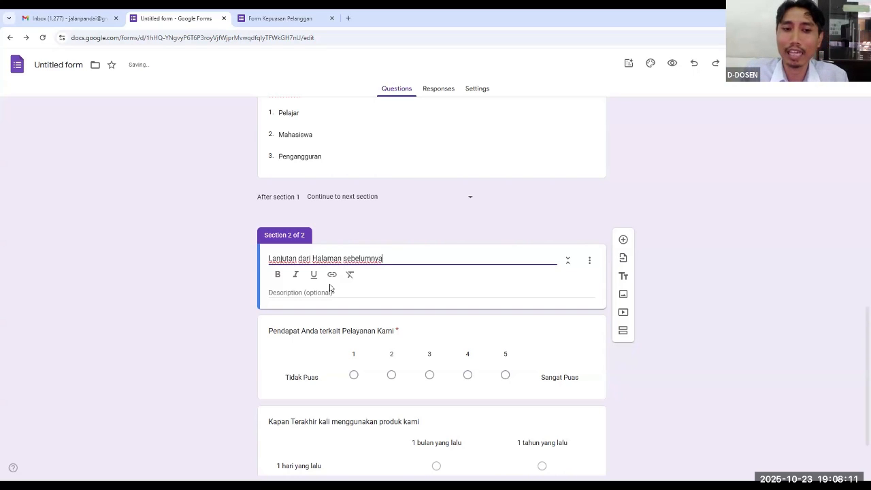
Set the second section's description to "Silahkan anda isi secara lengkap"
click(327, 292)
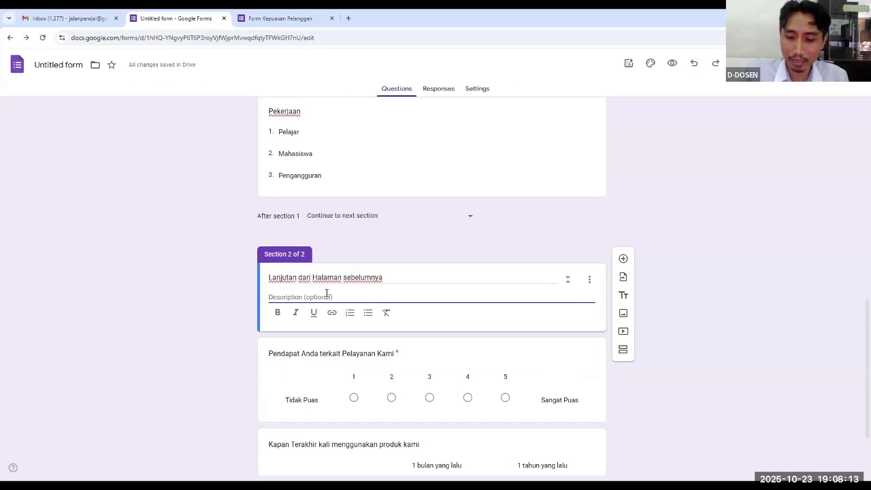
text(Silahkan )
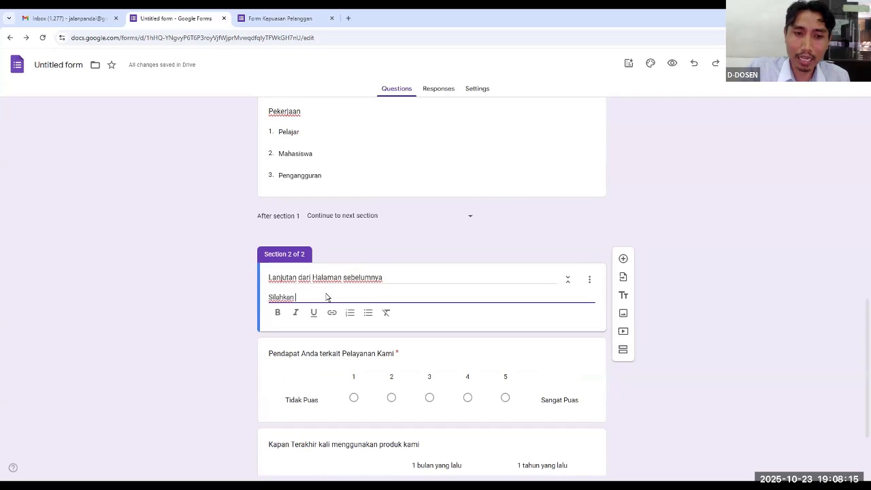
text(anda isi)
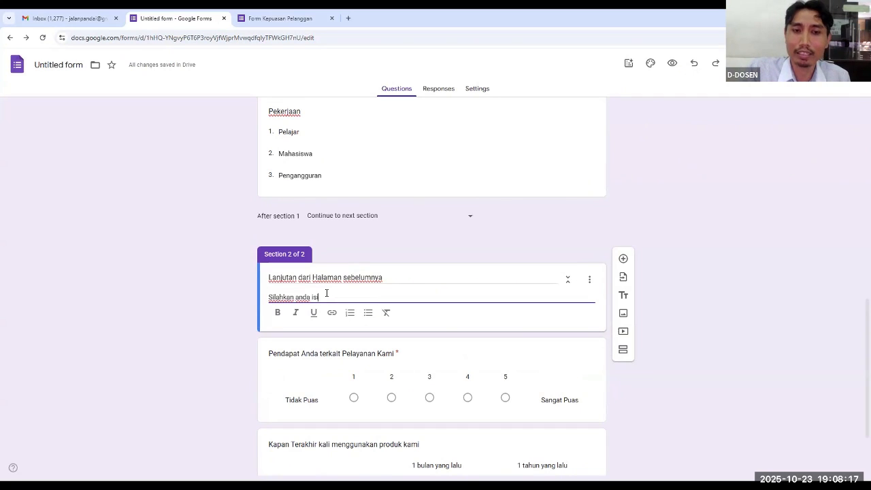
text( secara lengkap)
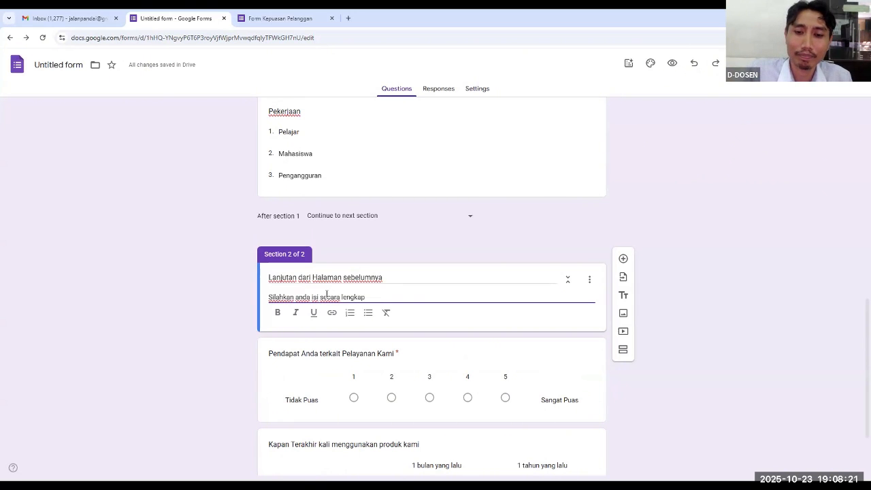
scroll(463, 251, down, 1)
scroll(463, 251, up, 4)
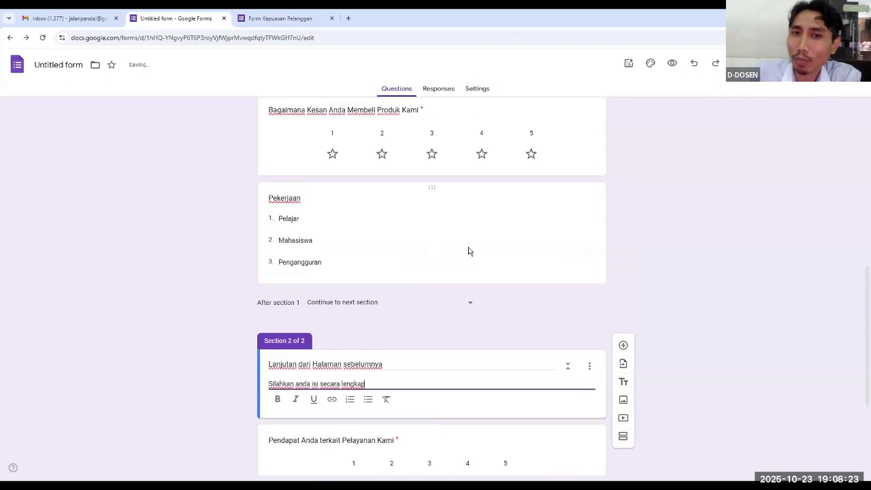
Reload the form preview and examine the first section's page from the form title down to the "Pekerjaan" question
click(285, 22)
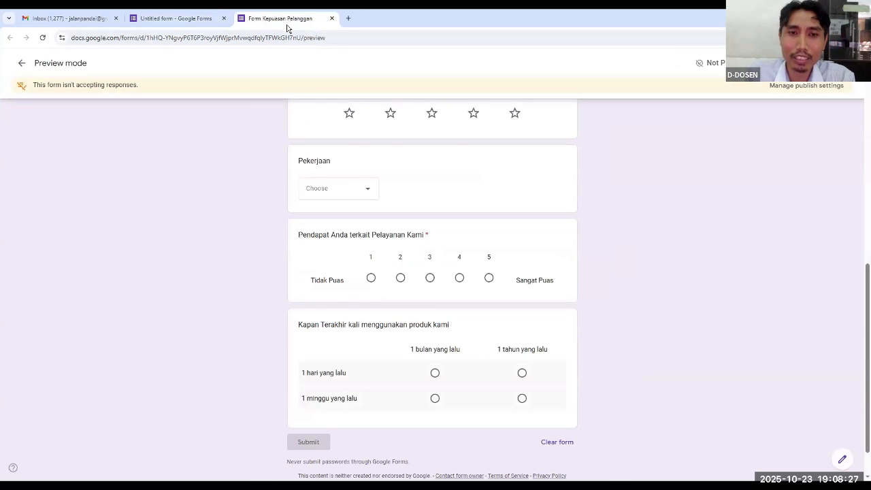
key(F5)
scroll(655, 205, down, 5)
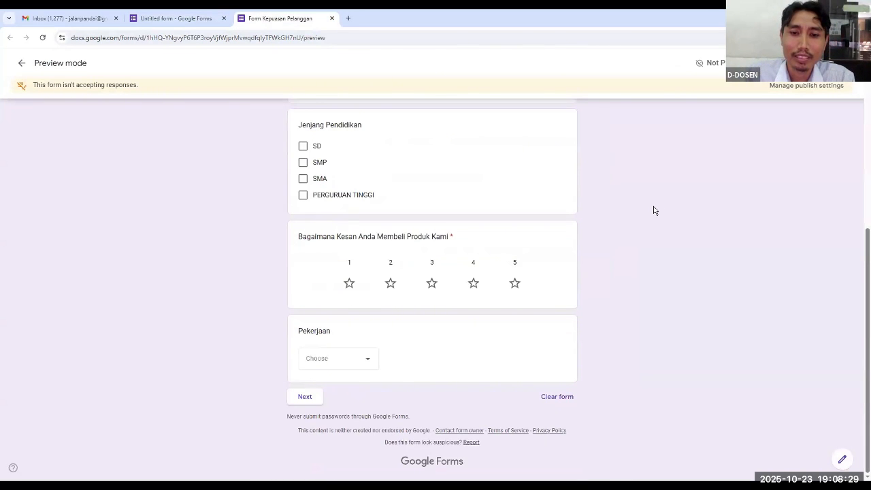
scroll(653, 210, up, 5)
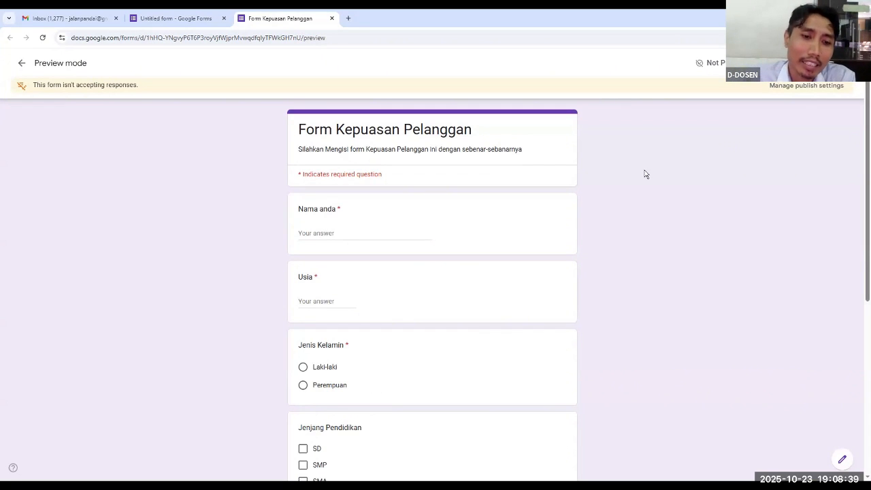
scroll(597, 240, down, 5)
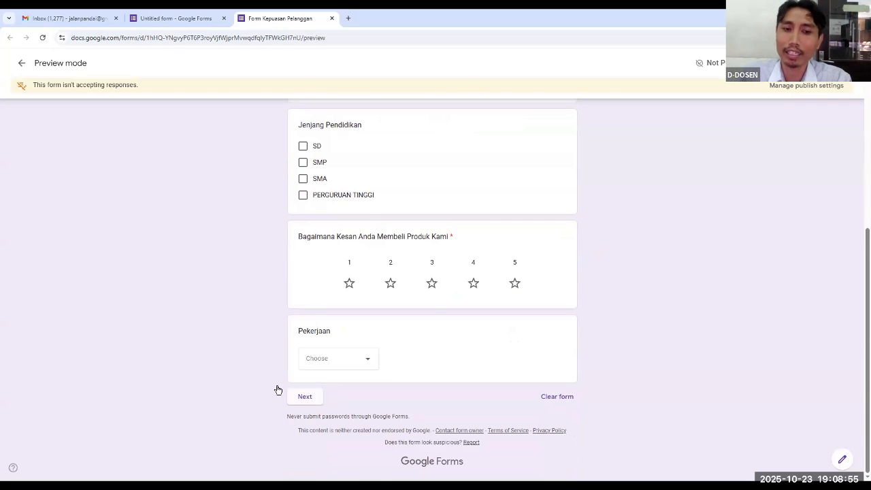
scroll(548, 266, up, 5)
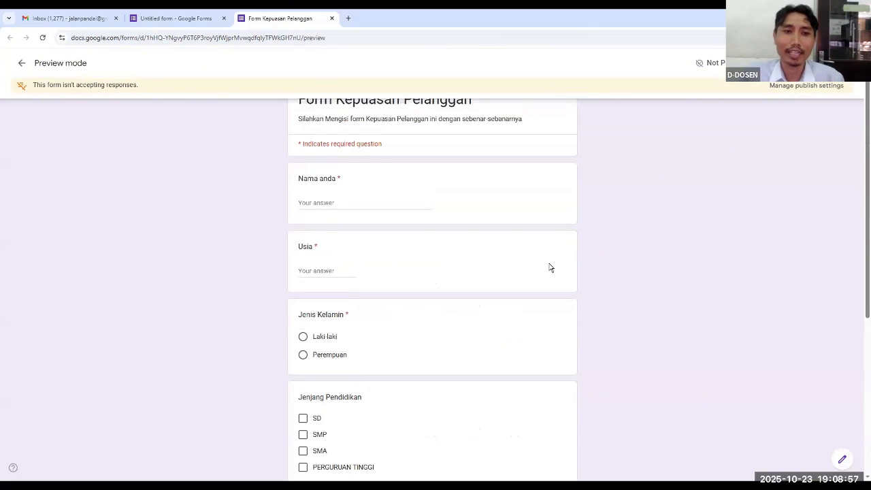
Enter a sample respondent's full name, with capitalised initials, as the "Nama anda" answer in the preview
click(353, 238)
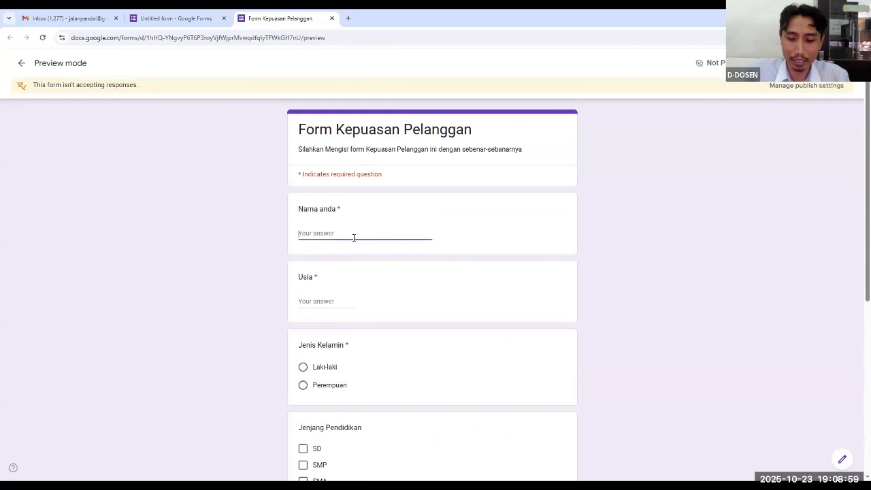
text(ale)
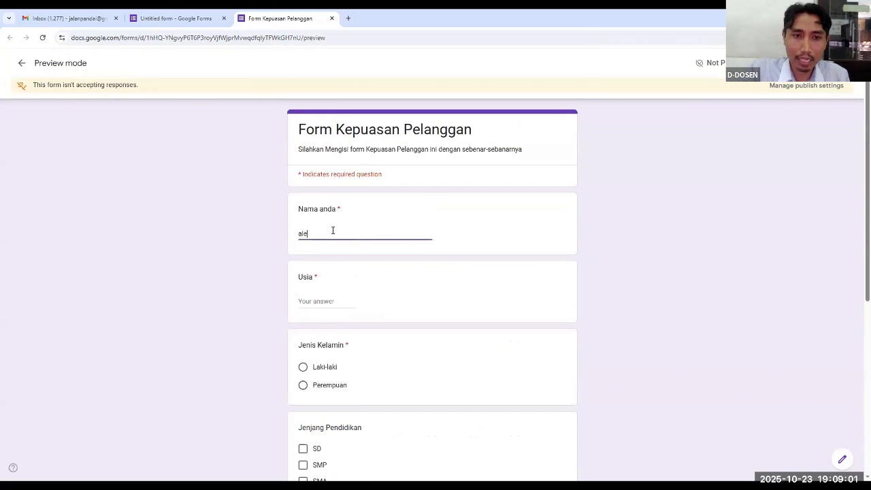
key(BackSpace)
key(BackSpace)
key(BackSpace)
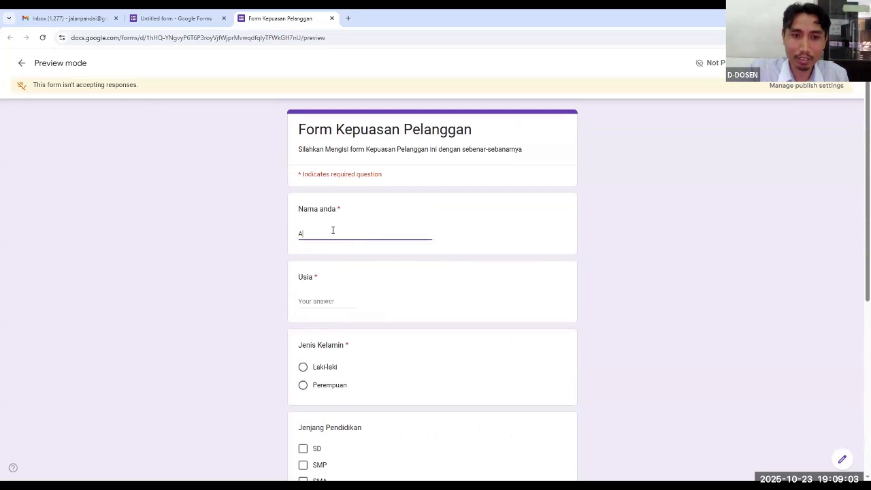
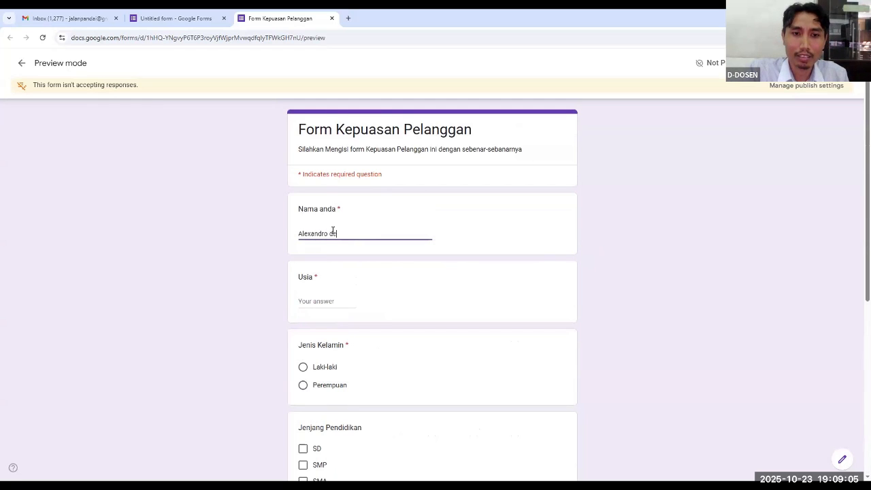
Answer "Usia" with 18 and choose "Laki-laki" for "Jenis Kelamin" in the preview
click(314, 301)
text(18)
scroll(310, 289, down, 1)
click(305, 278)
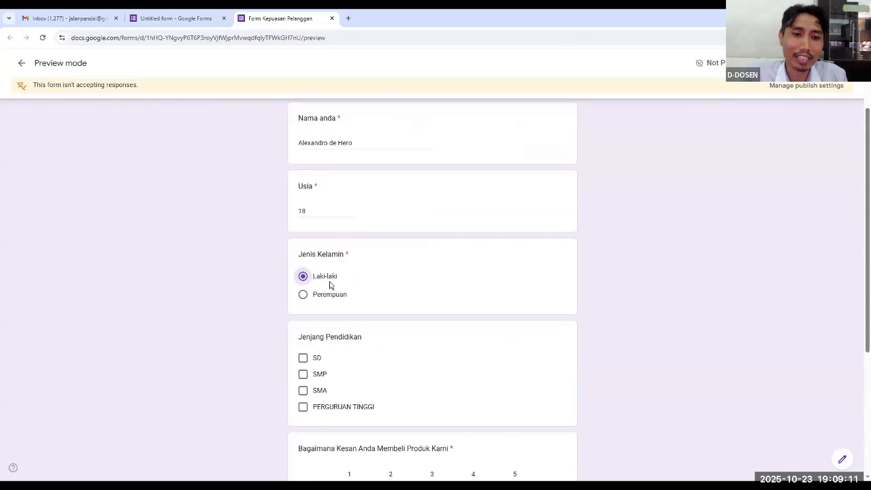
Tick SD, SMP and SMA for "Jenjang Pendidikan" and rate "Bagaimana Kesan Anda Membeli Produk Kami" with 5 stars
scroll(332, 292, down, 2)
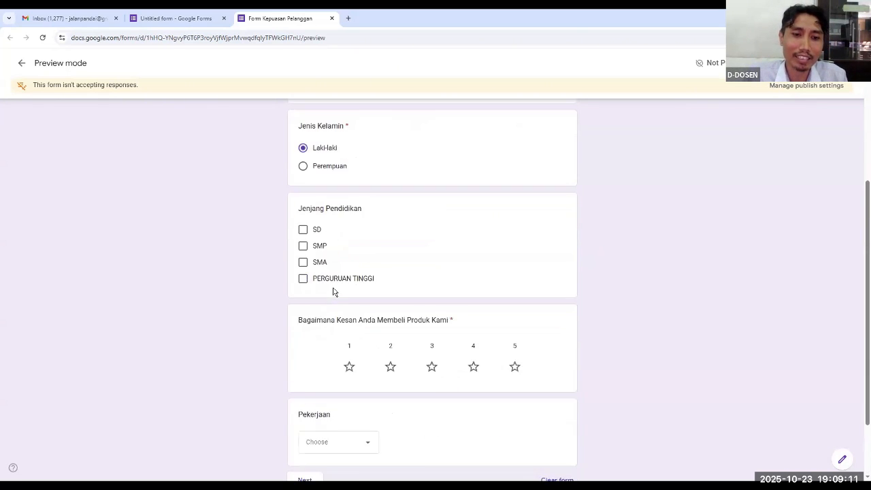
click(303, 223)
click(303, 239)
click(303, 254)
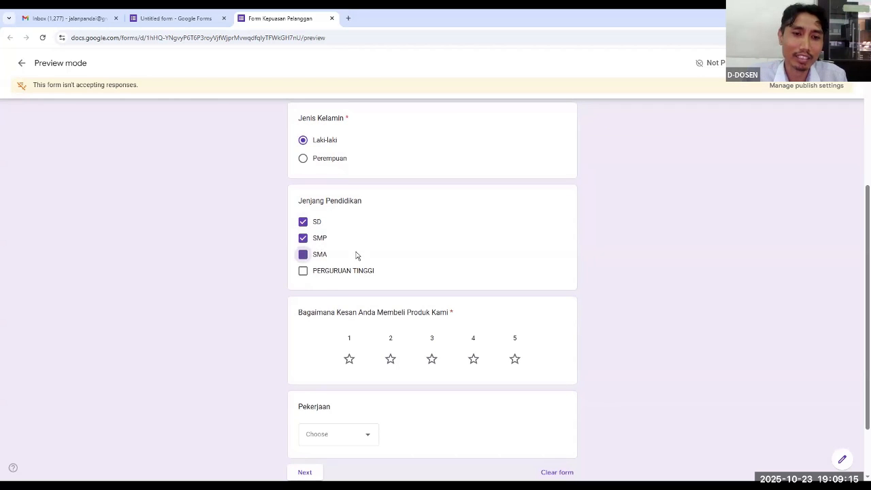
scroll(363, 253, down, 1)
scroll(363, 253, down, 1)
click(514, 284)
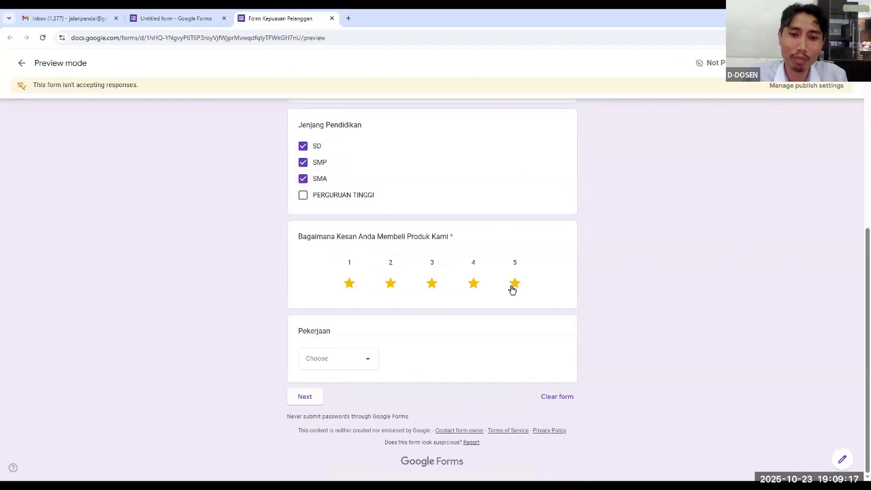
Choose "Pengangguran" for "Pekerjaan" and continue to the second section of the preview
click(368, 359)
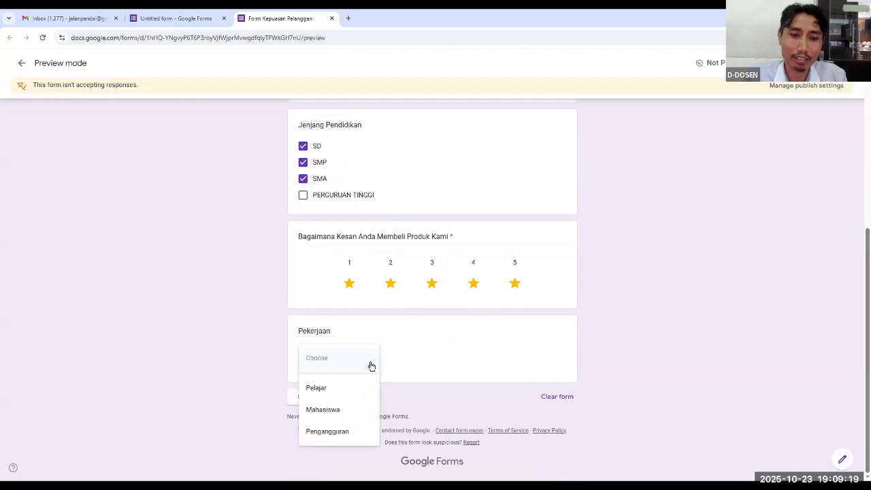
click(346, 431)
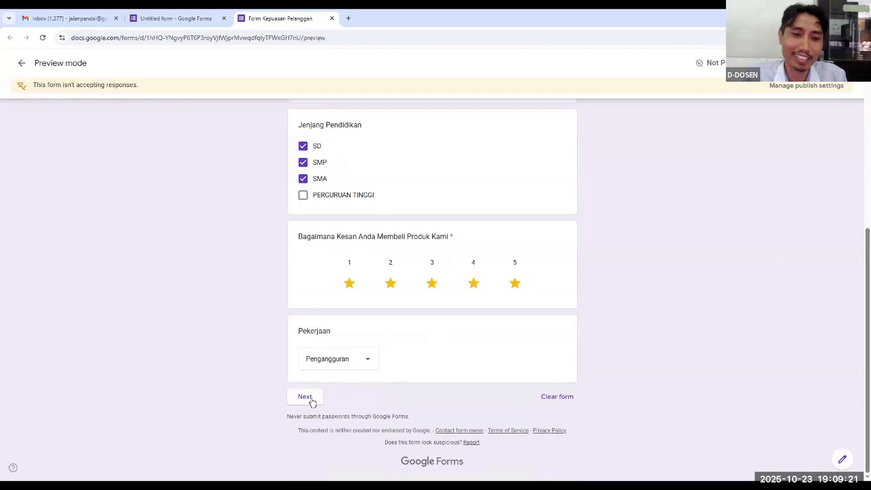
click(306, 397)
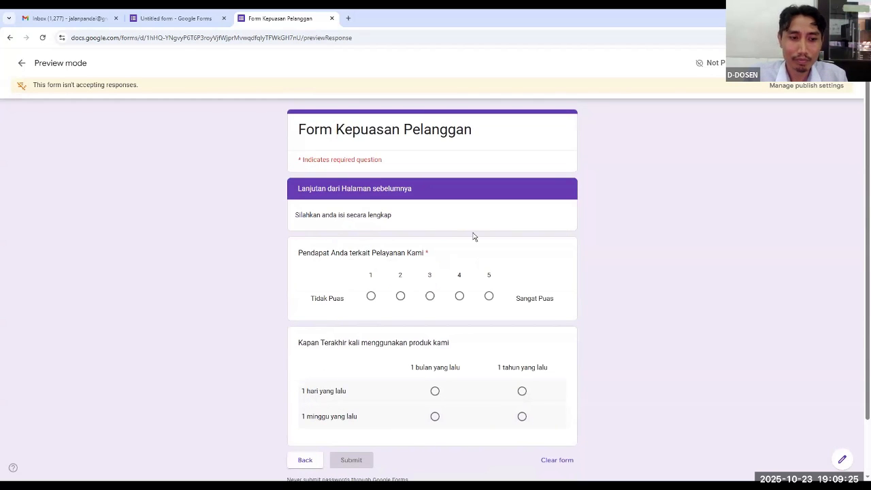
Answer the service opinion scale with 5 and set the grid's "1 minggu yang lalu" row to "1 bulan yang lalu"
scroll(389, 170, down, 2)
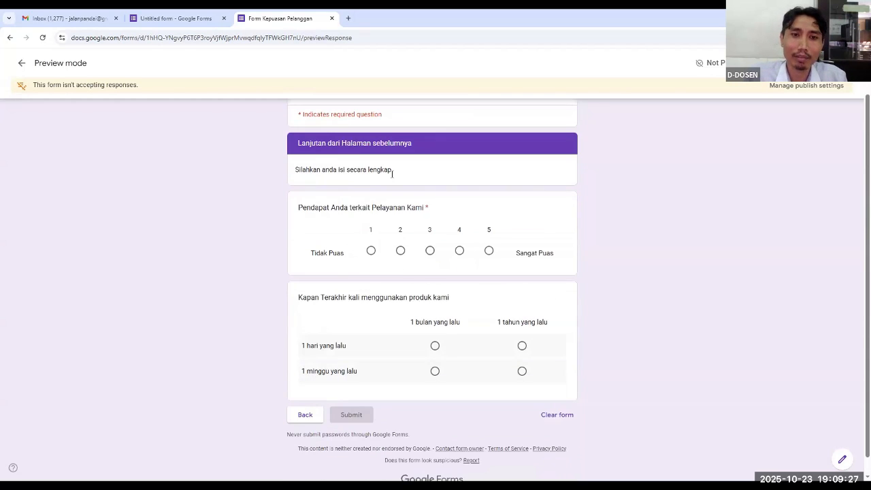
scroll(345, 142, up, 2)
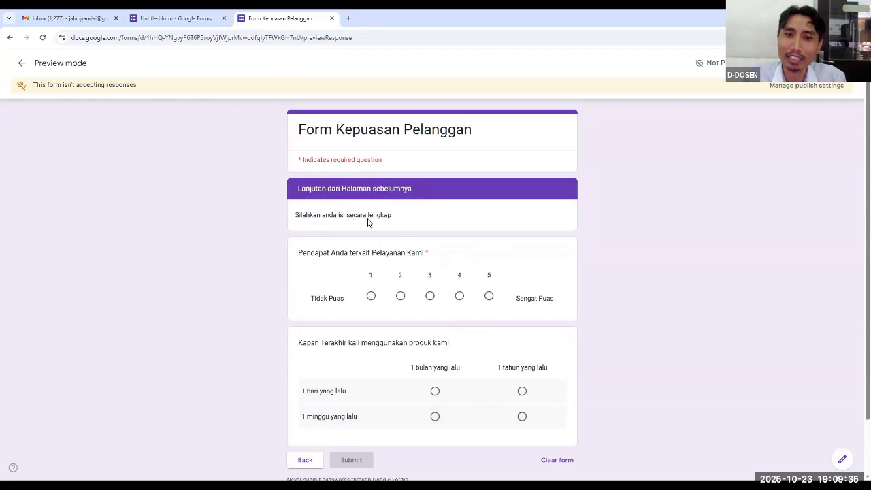
click(493, 305)
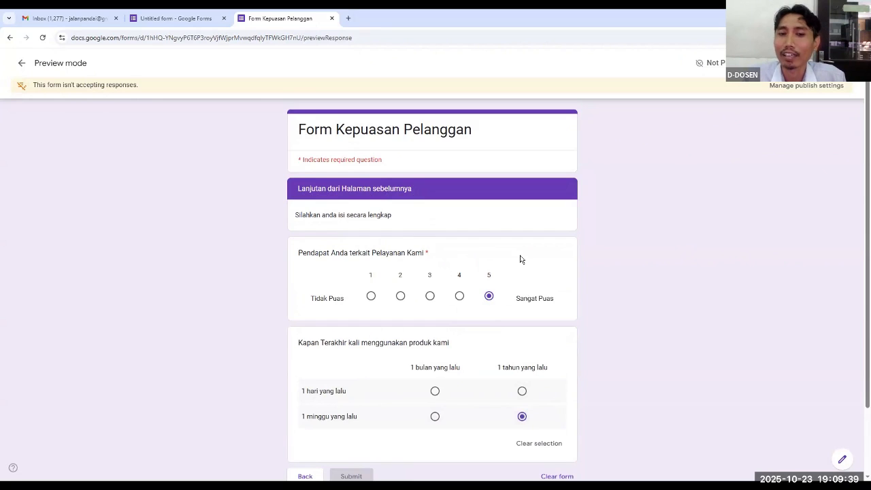
scroll(521, 259, down, 2)
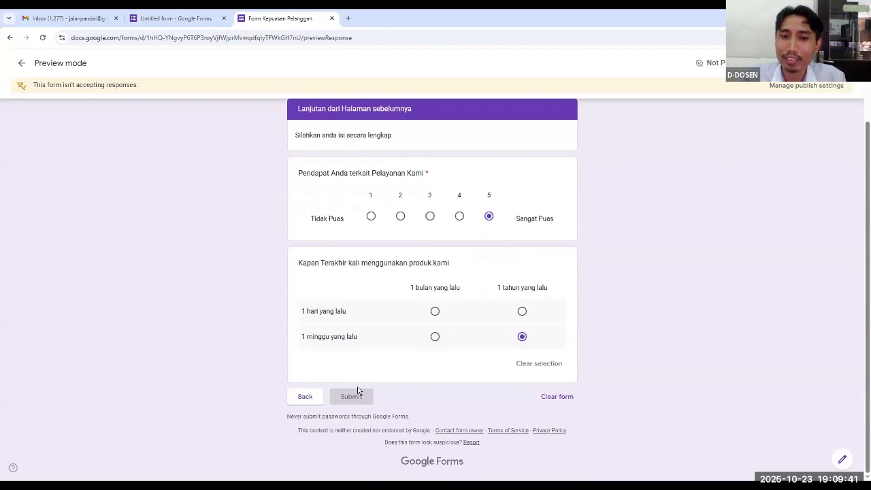
click(436, 337)
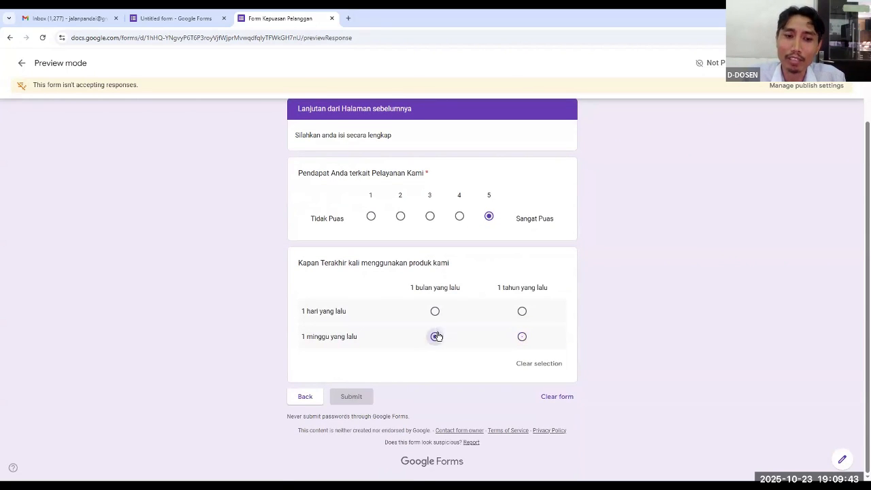
Return to the preview's first section and check the answers entered there
click(311, 399)
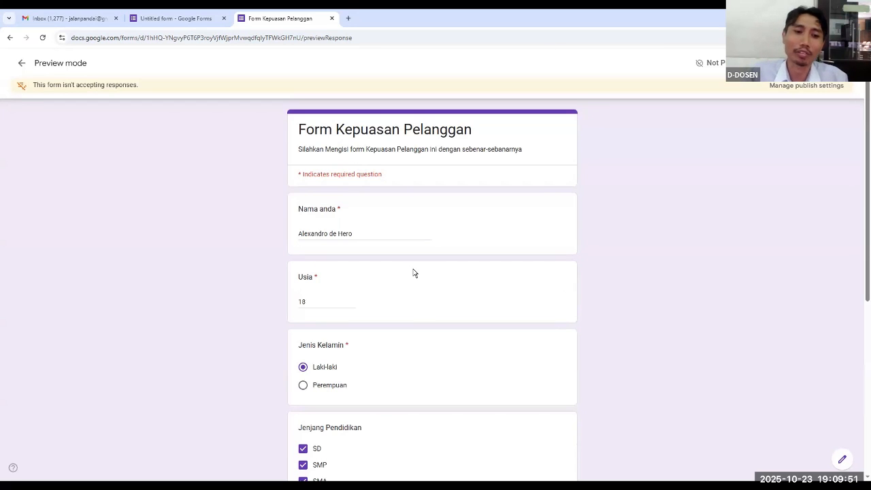
scroll(413, 269, down, 3)
scroll(412, 266, down, 1)
scroll(413, 266, up, 5)
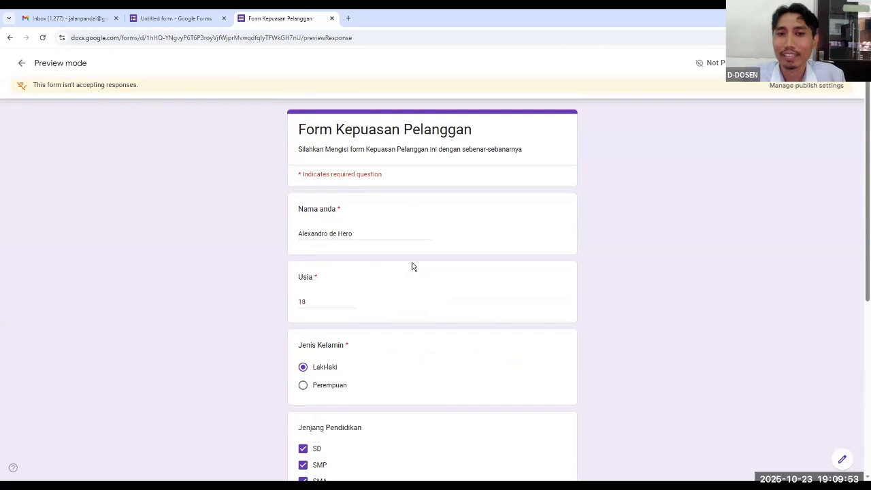
Delete the multiple choice grid question "Kapan Terakhir kali menggunakan produk kami" from the form in the editor
click(201, 18)
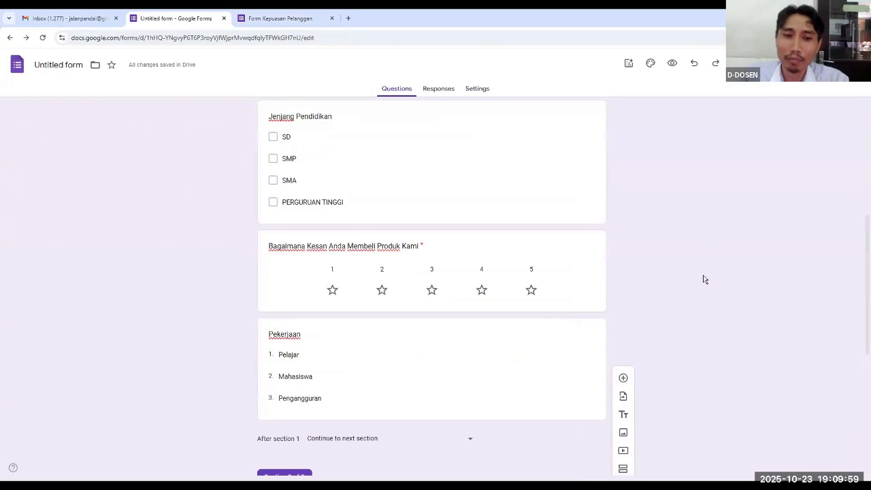
scroll(704, 277, down, 5)
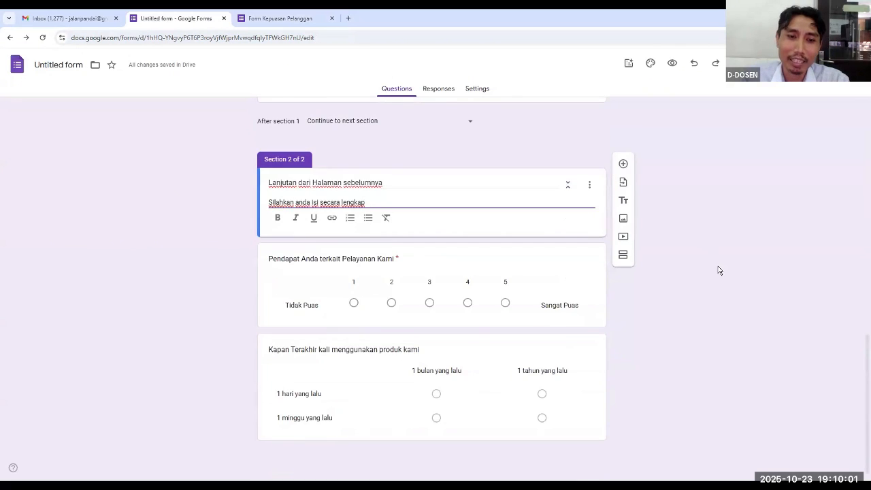
click(531, 350)
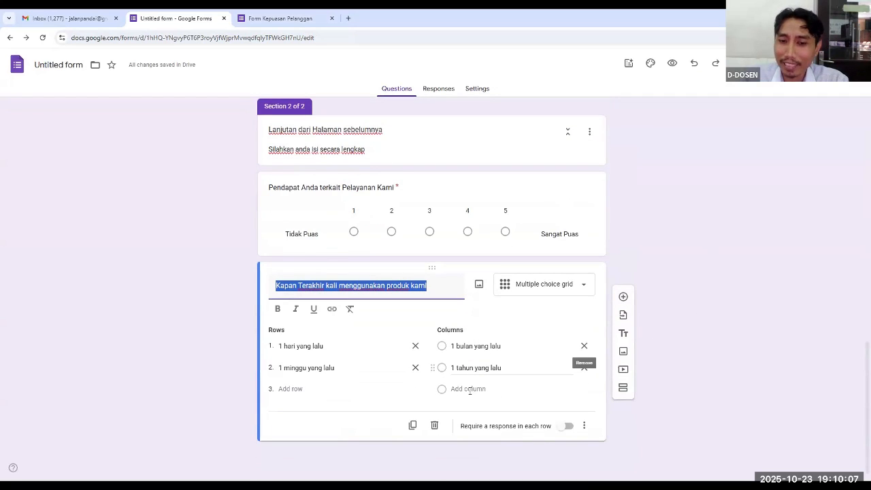
click(434, 425)
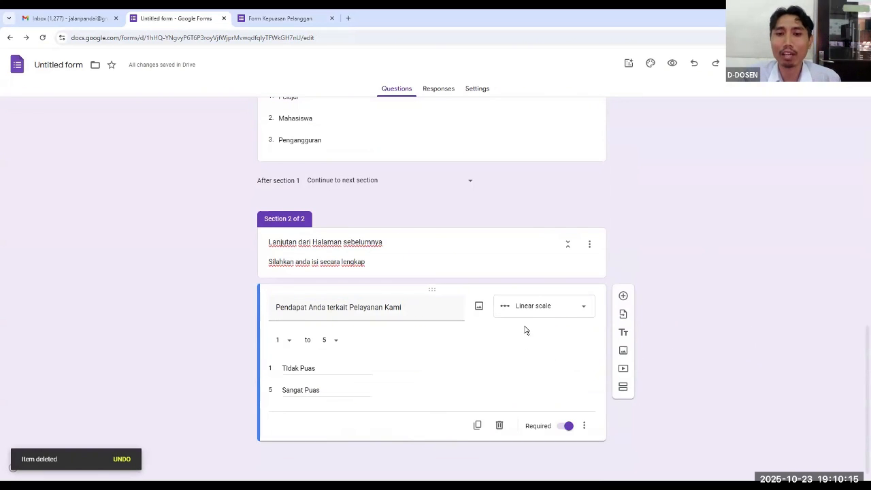
Add a new question titled "Upload Foto Anda" after the "Pendapat Anda terkait Pelayanan Kami" question
click(624, 298)
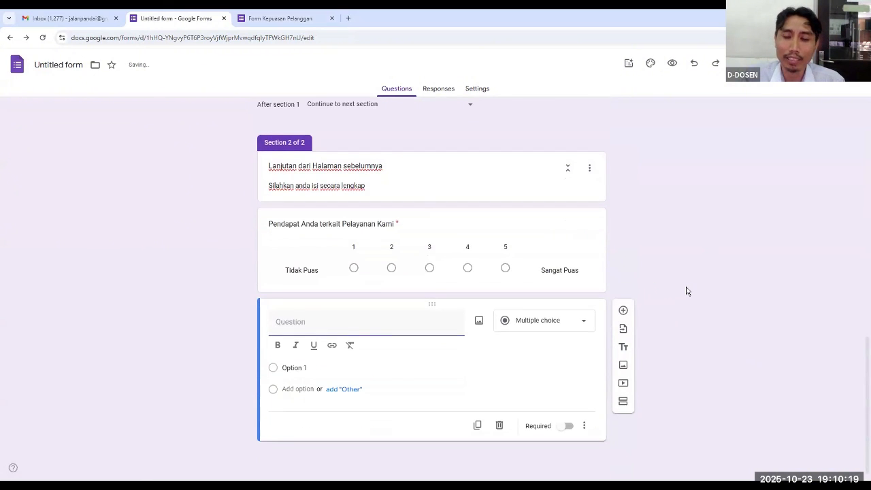
text(Upload )
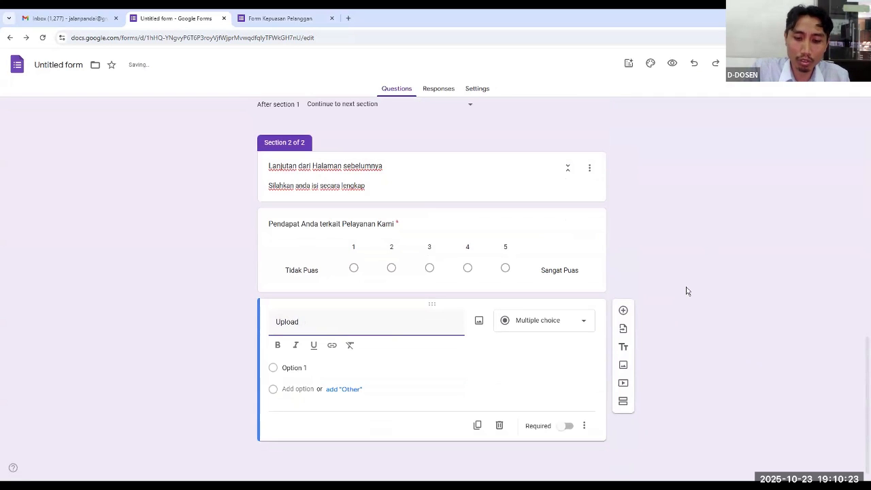
text(Foto Anda)
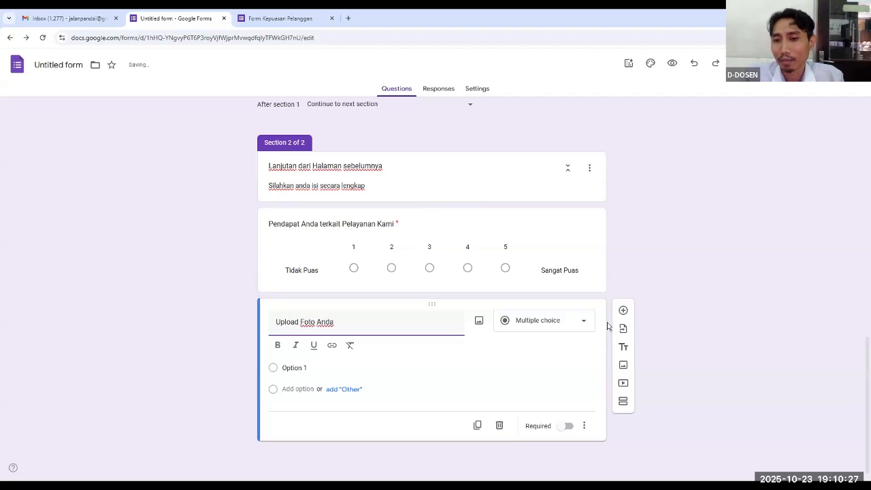
Change the "Upload Foto Anda" question's type to File upload and allow respondents to upload files to Drive
click(586, 324)
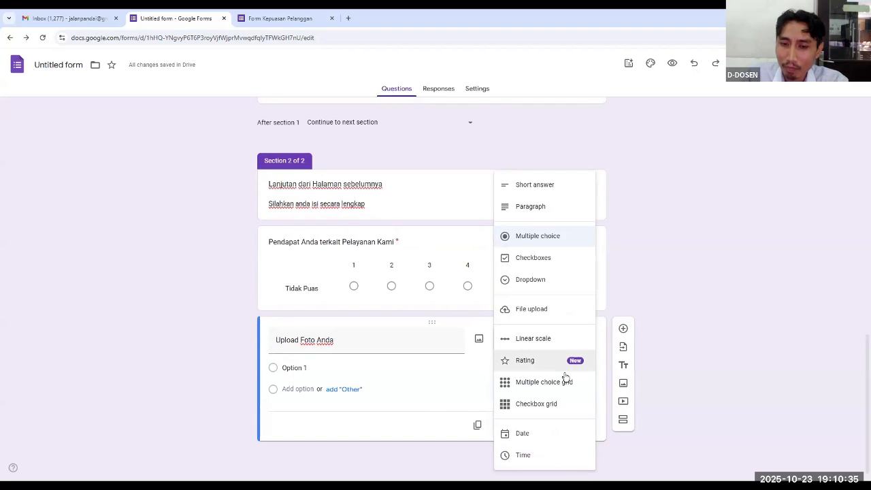
click(549, 313)
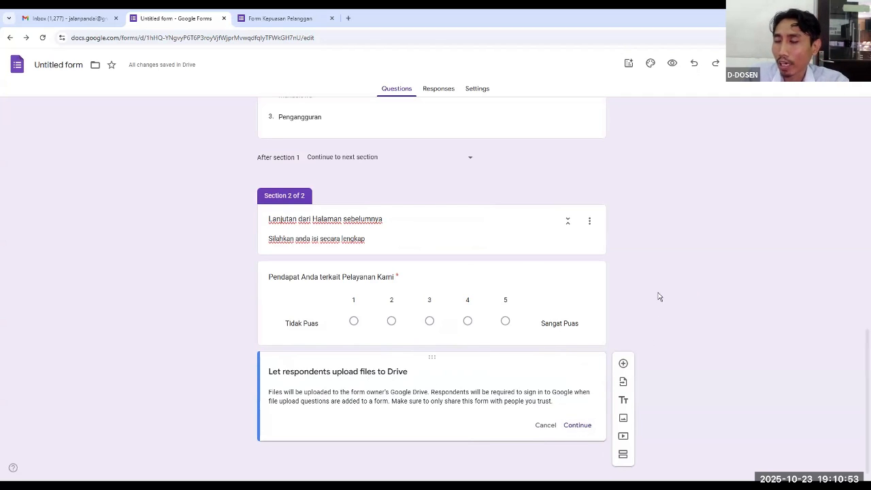
click(577, 427)
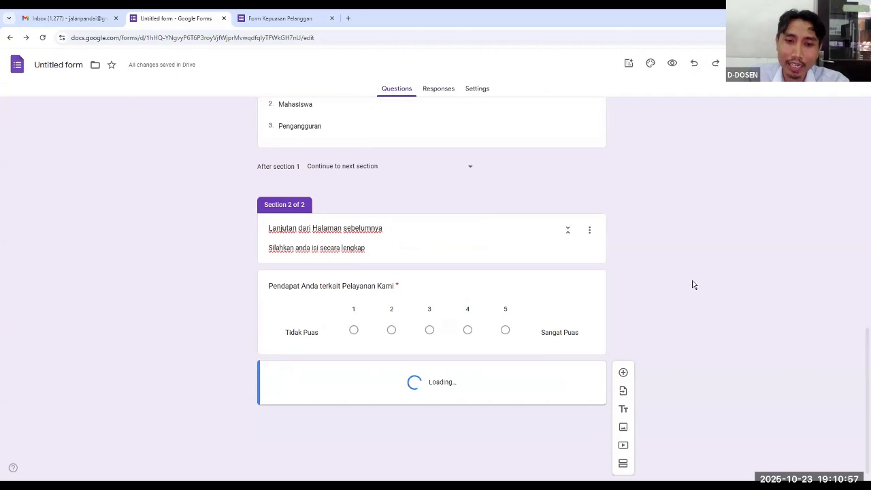
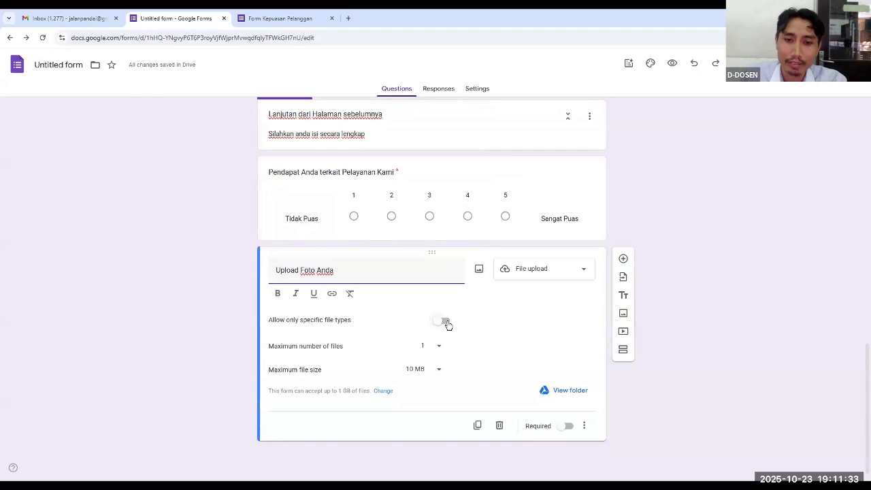
Restrict the "Upload Foto Anda" question to specific file types, allowing only Document, PDF and Image
click(447, 323)
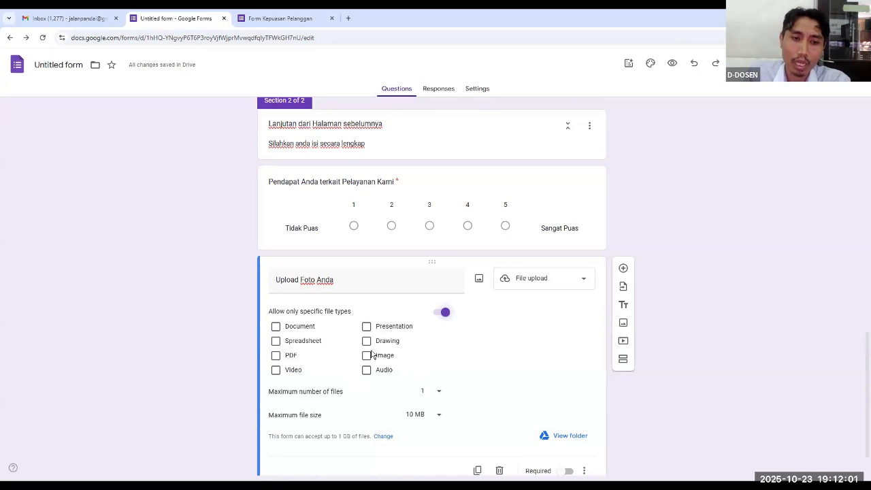
click(276, 370)
click(276, 327)
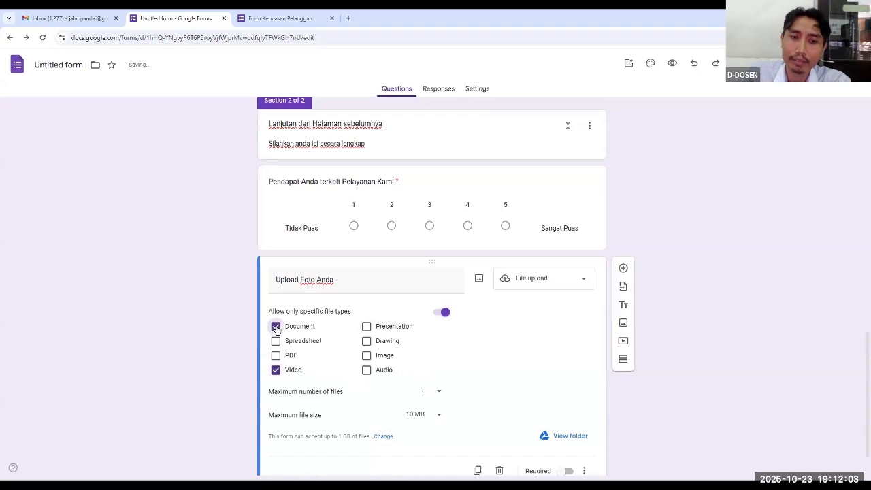
click(276, 356)
click(276, 370)
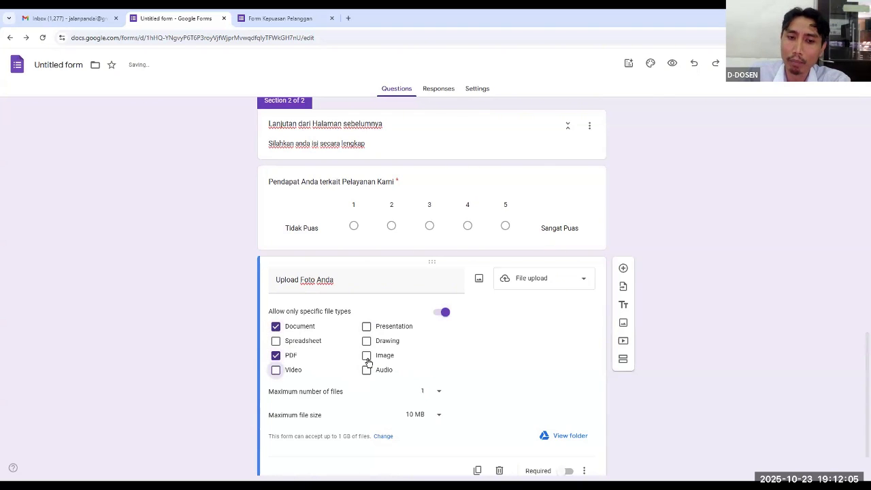
click(367, 355)
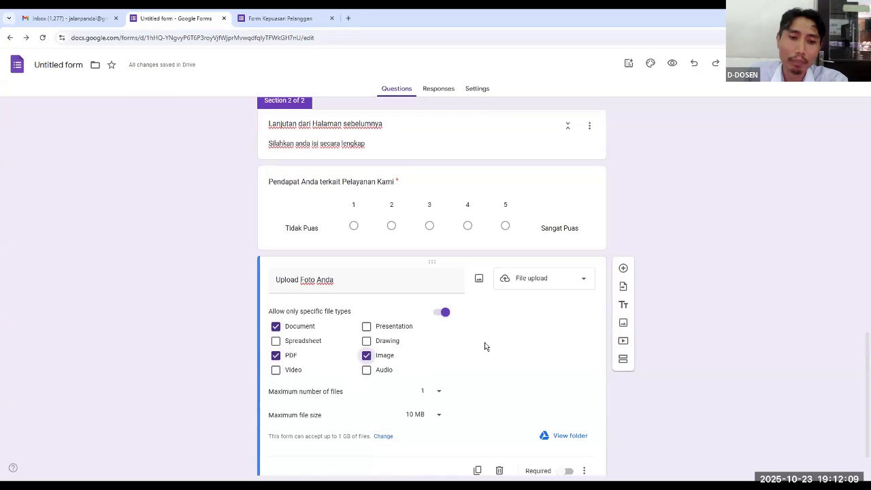
Try 5 as the maximum number of files for "Upload Foto Anda", restore 1, and choose 10 MB as the maximum file size
scroll(484, 346, down, 1)
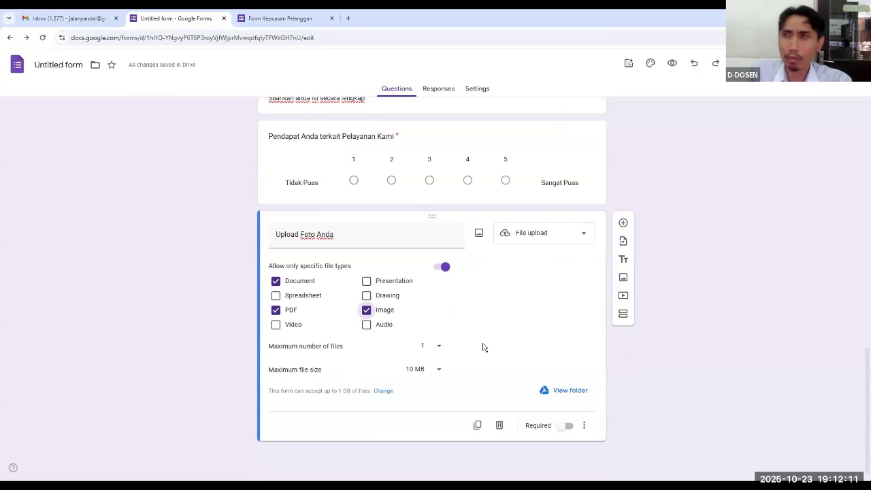
click(439, 348)
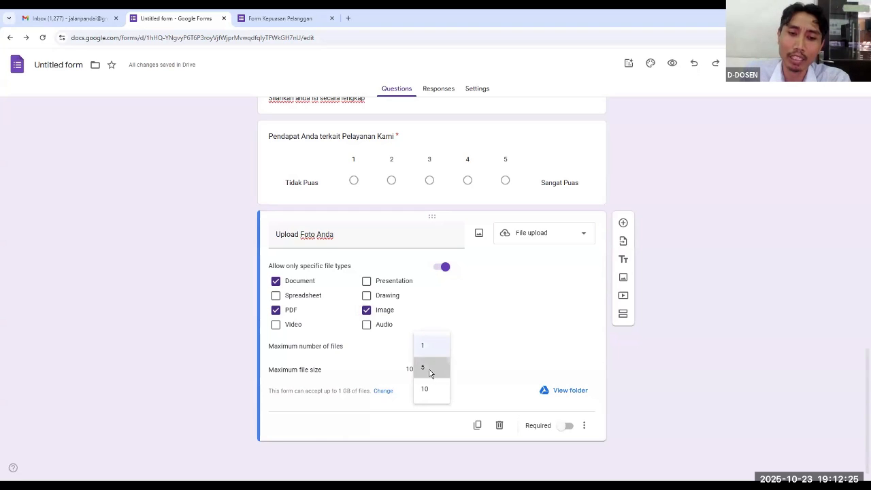
click(430, 368)
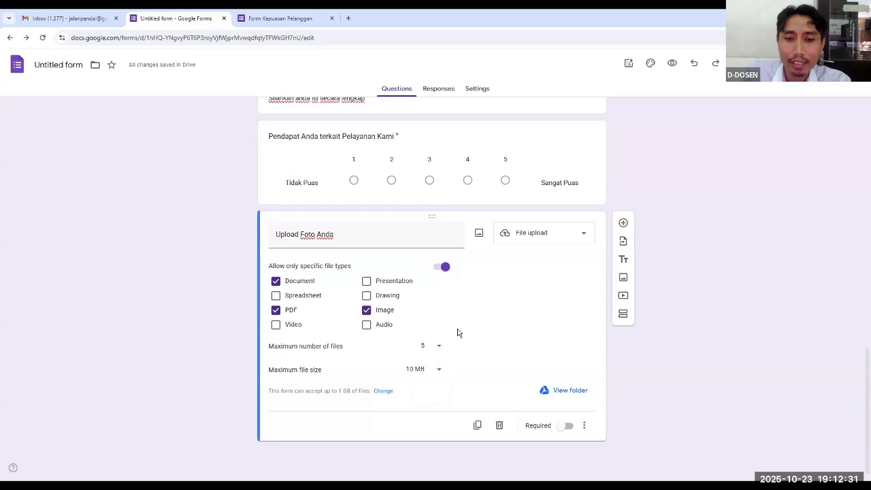
click(440, 350)
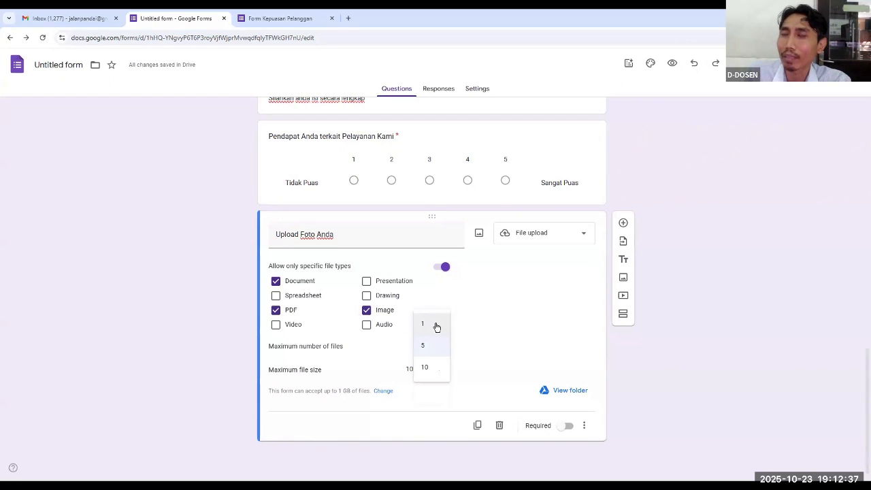
click(437, 326)
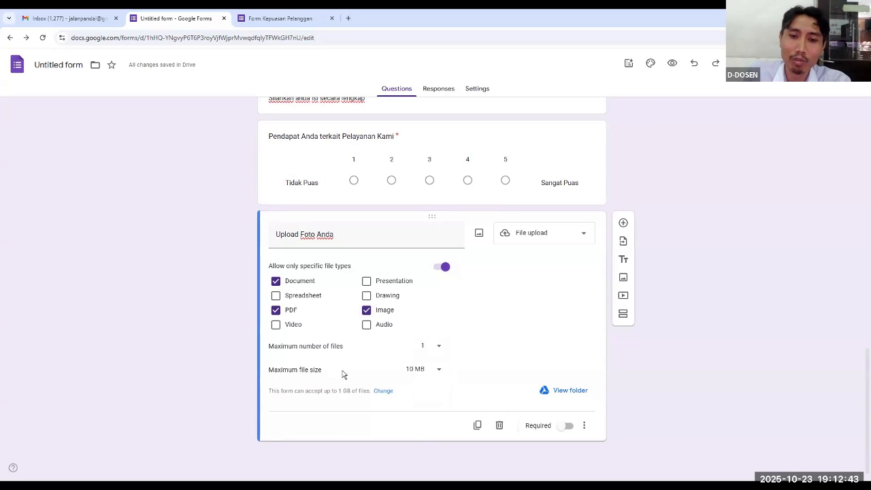
click(440, 373)
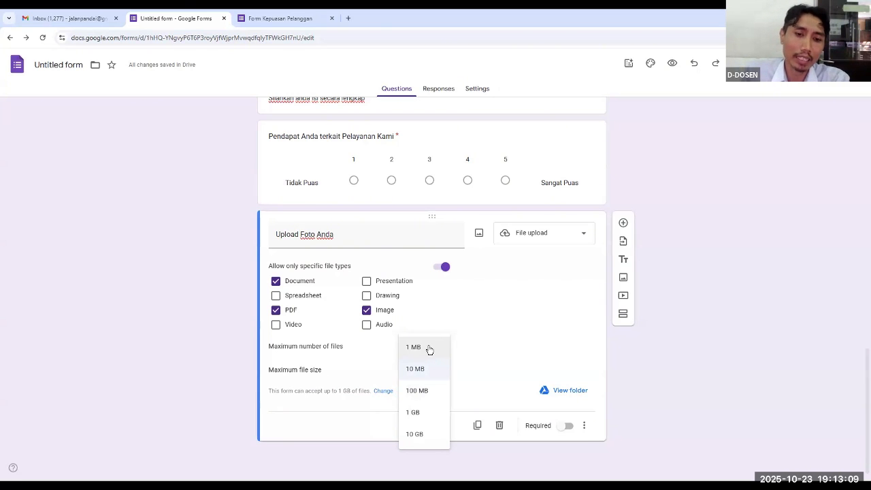
click(418, 368)
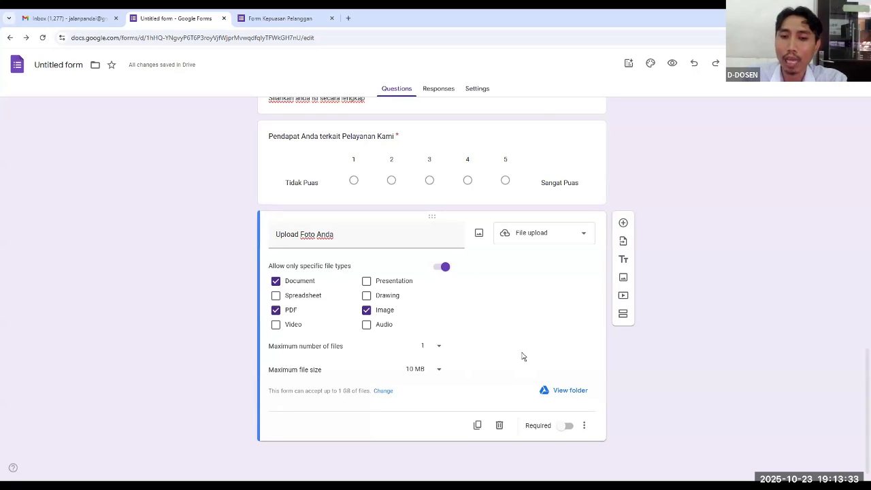
View the Drive folder that stores the "Upload Foto Anda" uploads and close it to return to the form editor
click(568, 392)
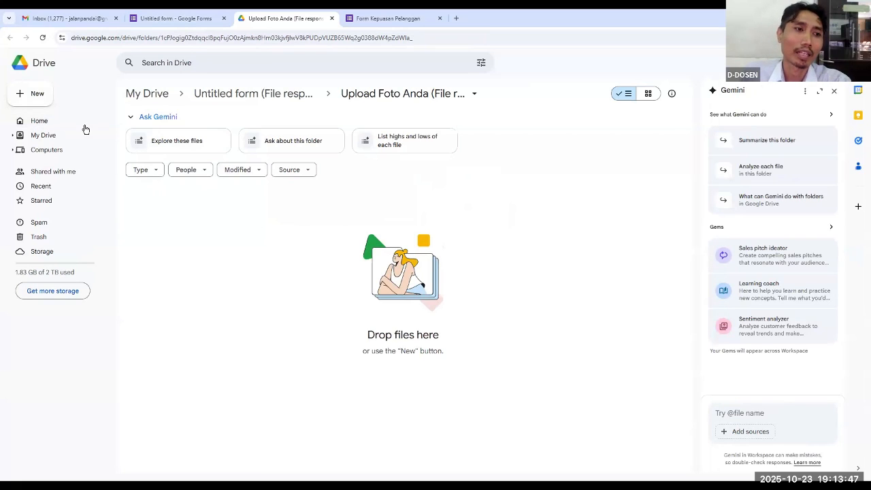
click(46, 138)
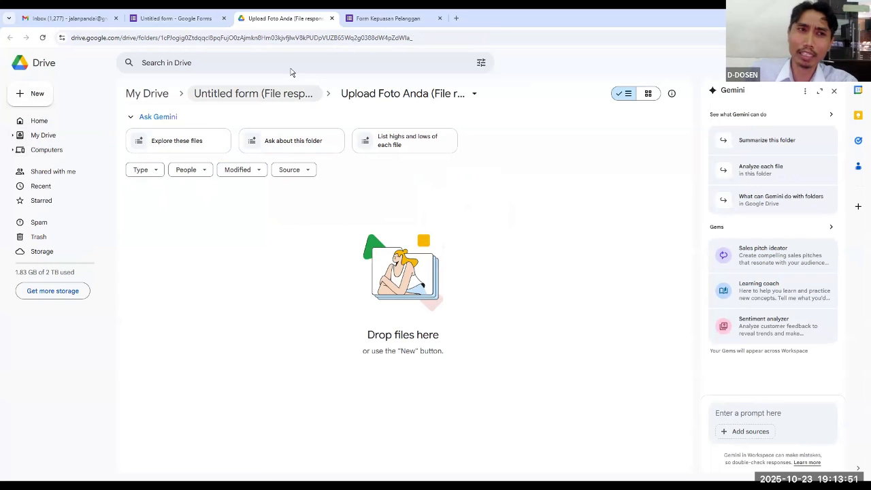
click(331, 18)
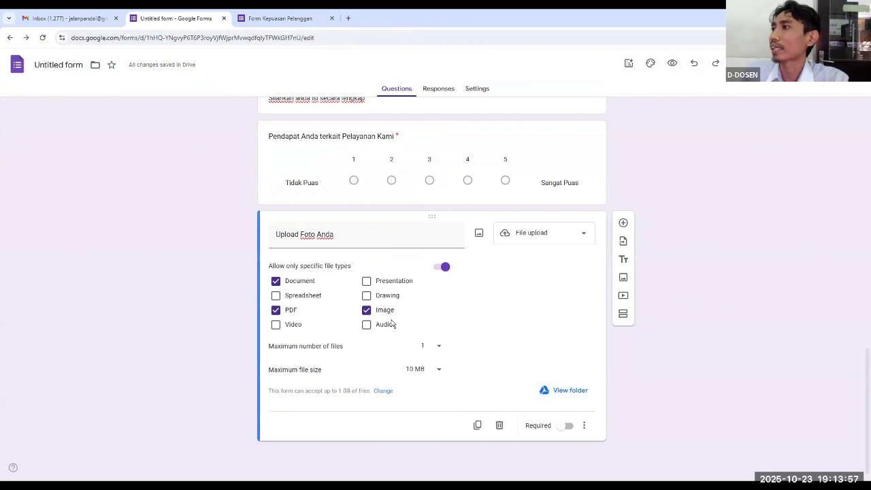
Review the questions of both form sections in the editor, from the form title to the "Upload Foto Anda" question
scroll(513, 342, up, 5)
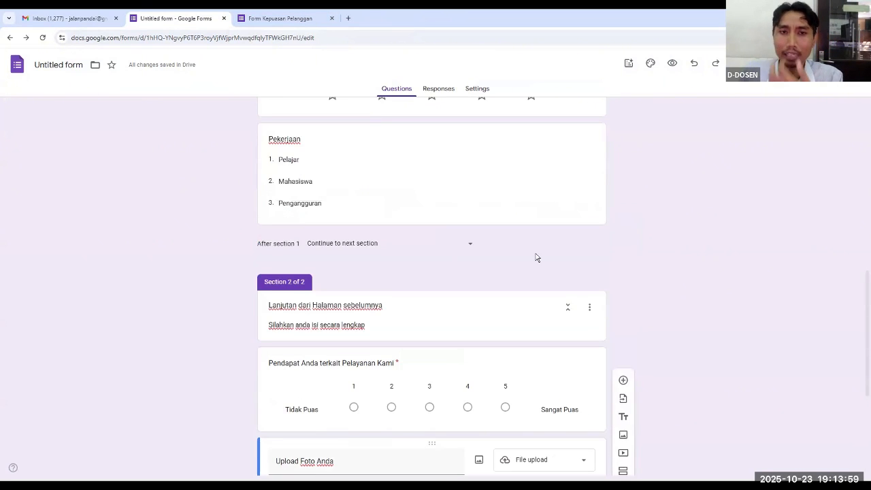
scroll(492, 202, up, 5)
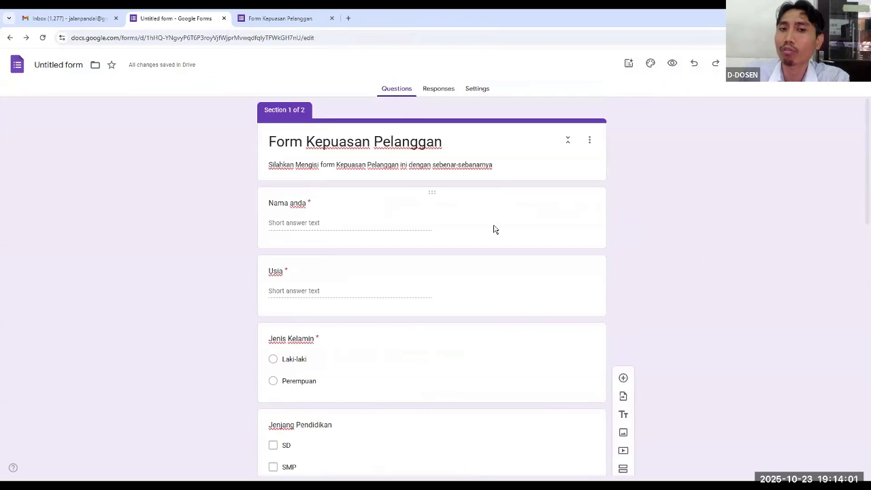
scroll(494, 232, down, 10)
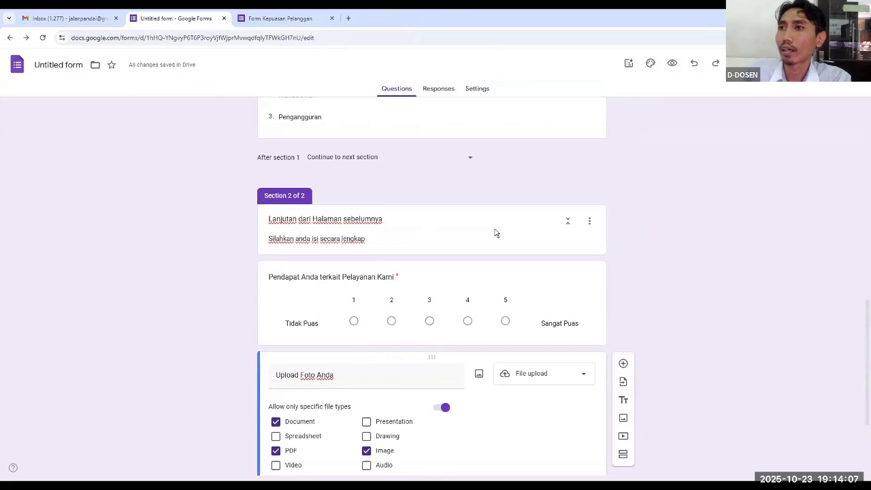
scroll(702, 259, down, 2)
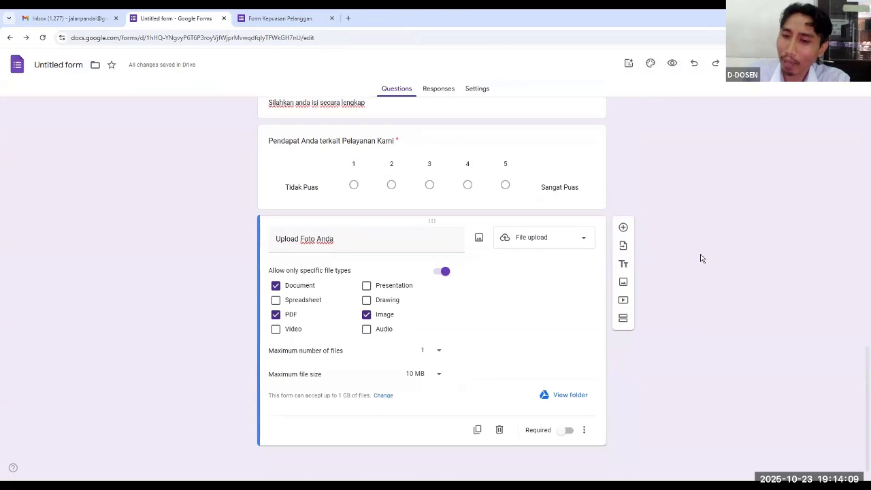
scroll(702, 259, down, 1)
scroll(702, 258, up, 3)
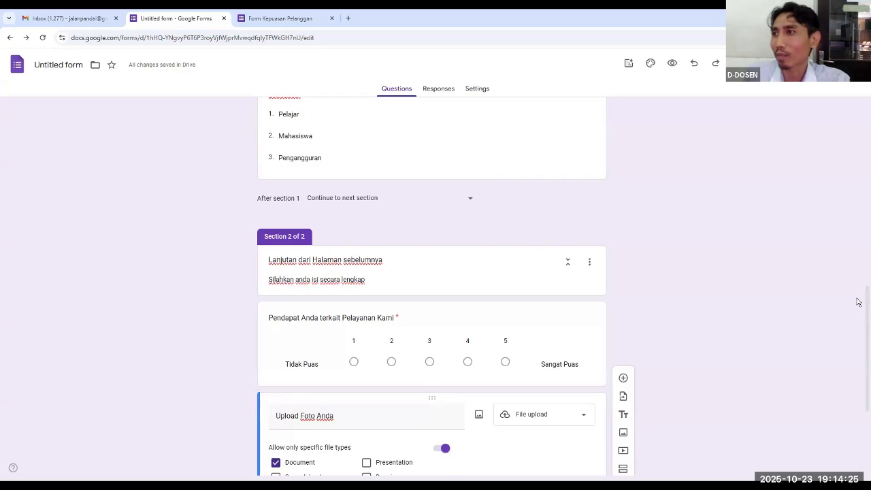
scroll(809, 247, up, 4)
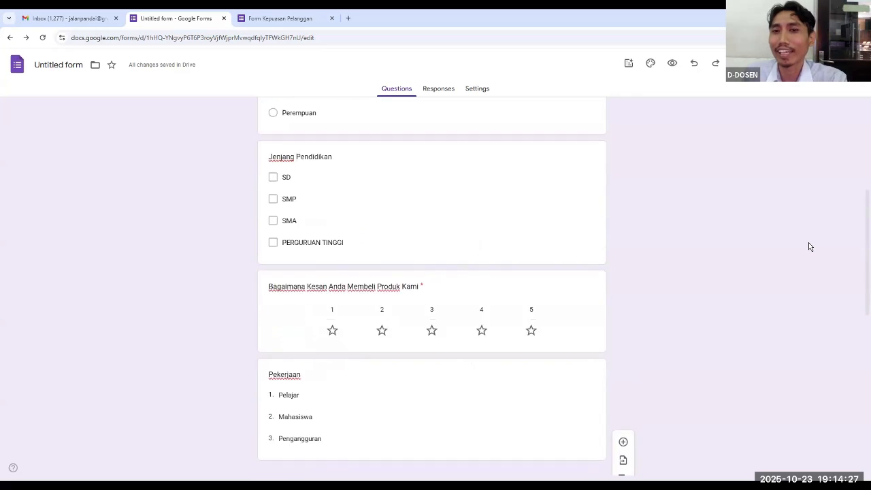
scroll(809, 247, up, 4)
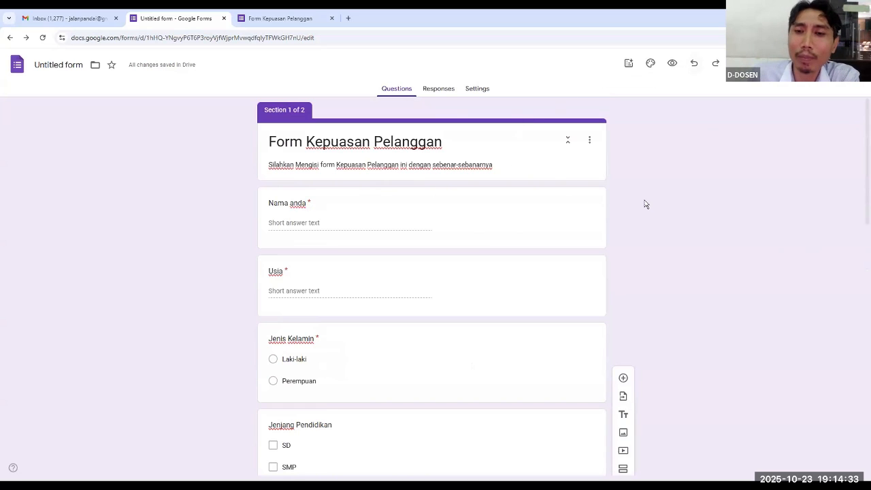
scroll(645, 205, down, 1)
scroll(455, 138, up, 1)
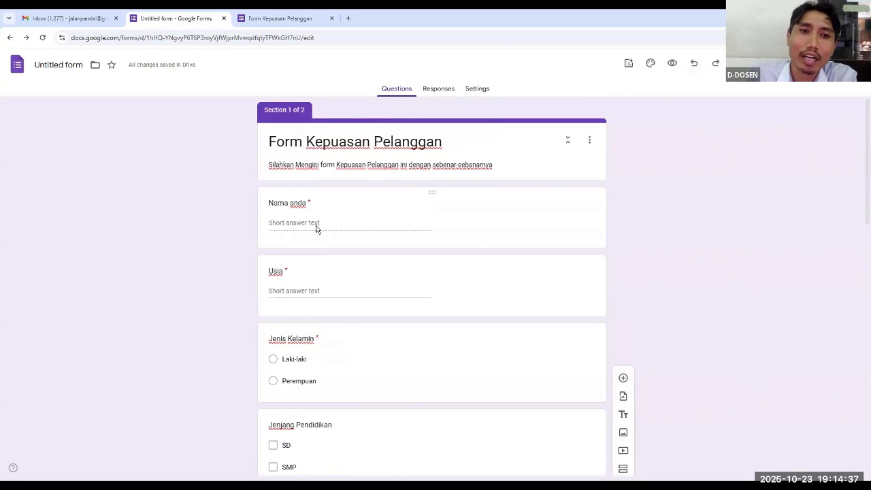
Check the "Nama anda" answer in the preview and compare it with the first section's questions in the editor
click(279, 19)
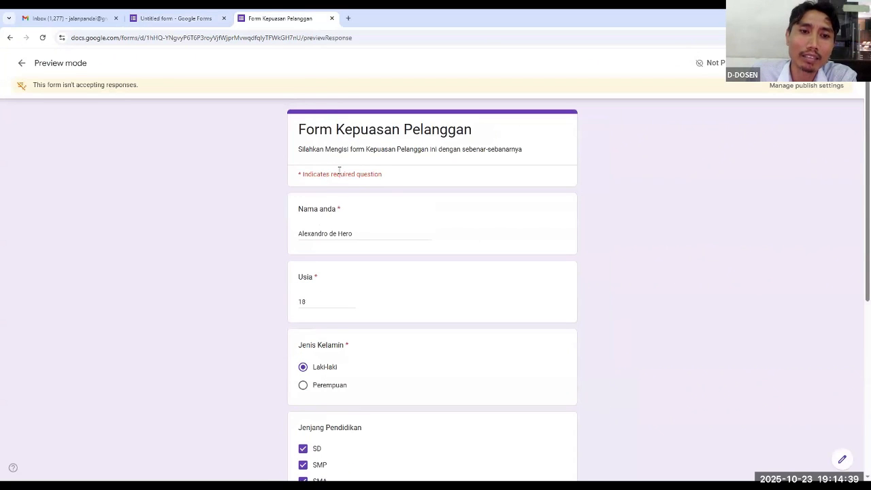
click(339, 234)
click(196, 19)
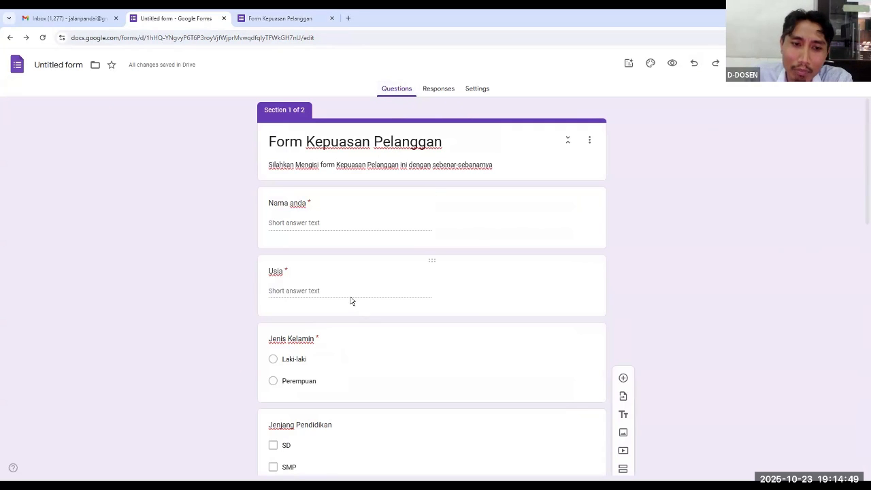
scroll(352, 301, down, 4)
click(324, 239)
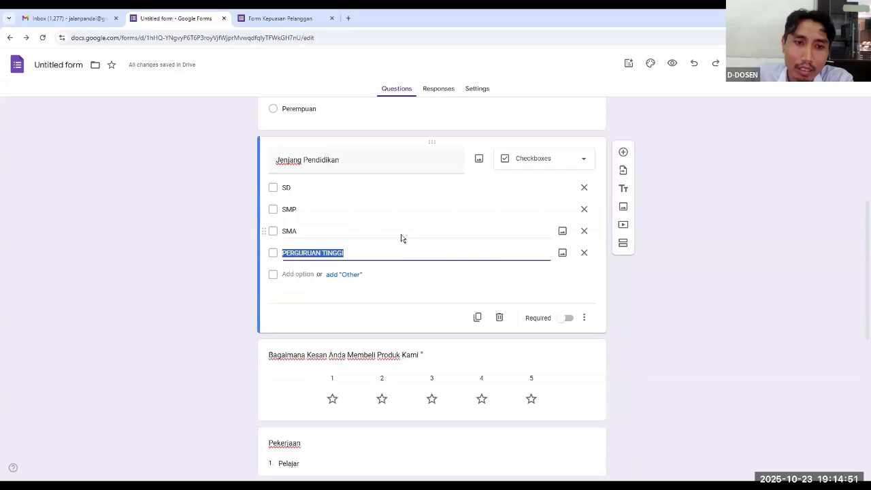
scroll(401, 238, up, 5)
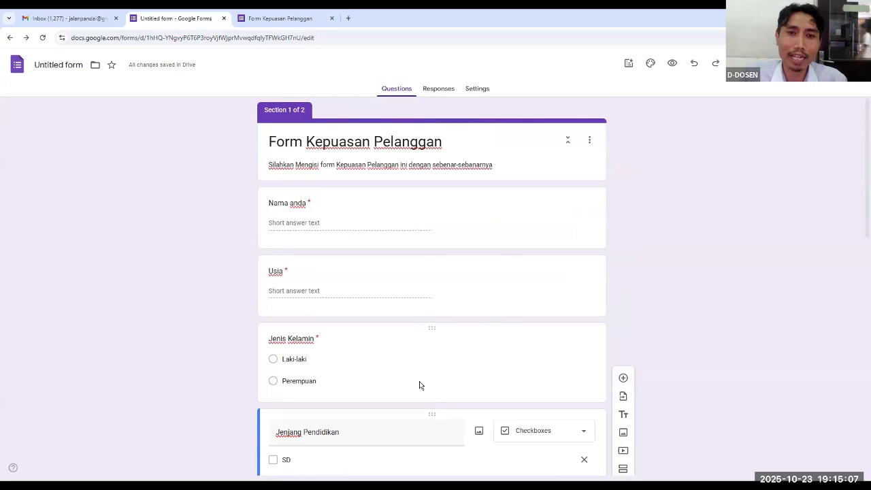
Open the form's theme customization and close the Windows Sound settings
click(652, 64)
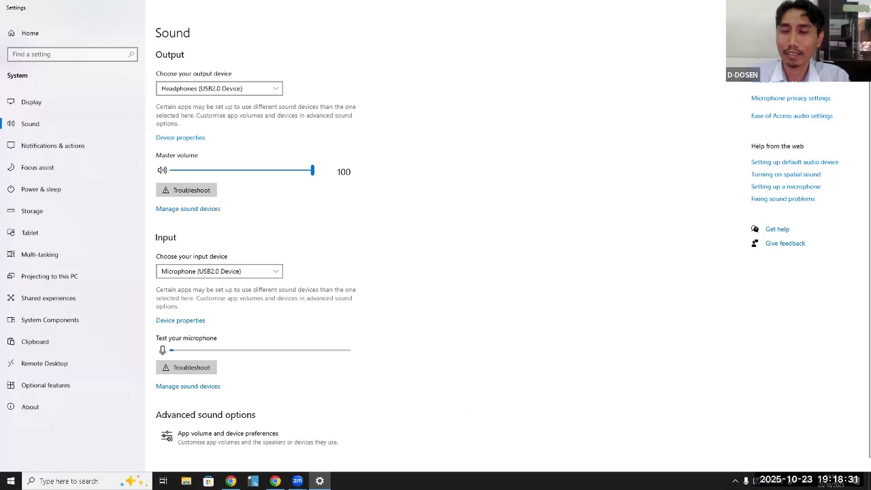
click(860, 7)
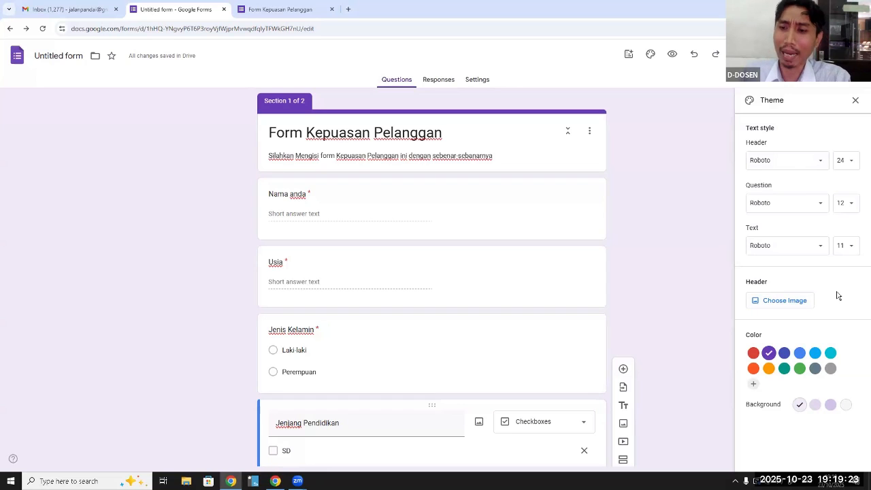
Try the darker background shades and the indigo and blue theme colors, restoring the purple theme with its lightest purple background
click(815, 409)
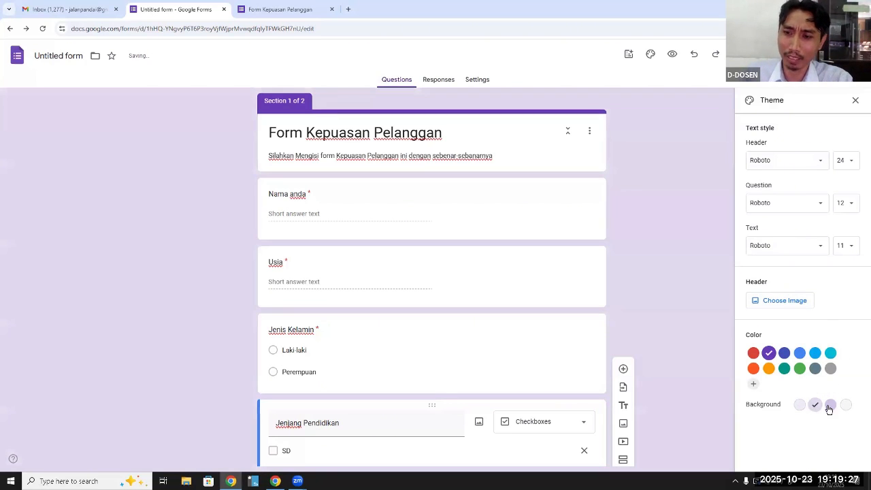
click(830, 407)
click(801, 406)
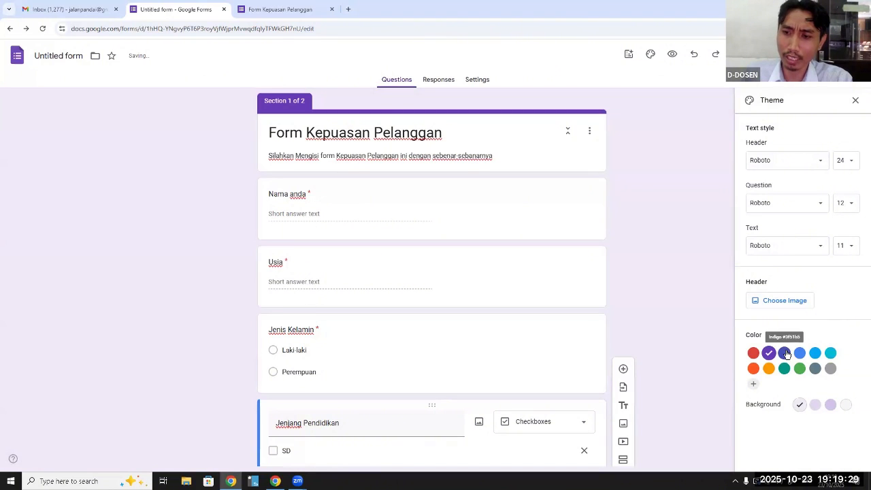
click(785, 354)
click(800, 354)
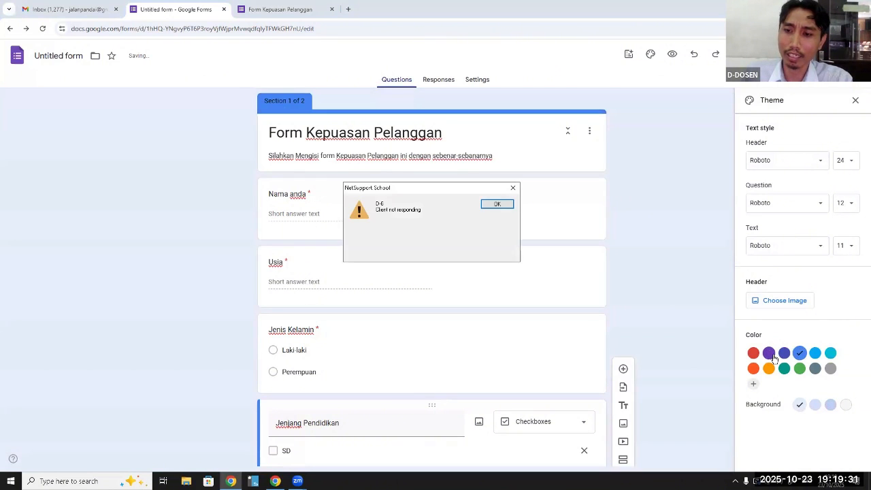
click(771, 355)
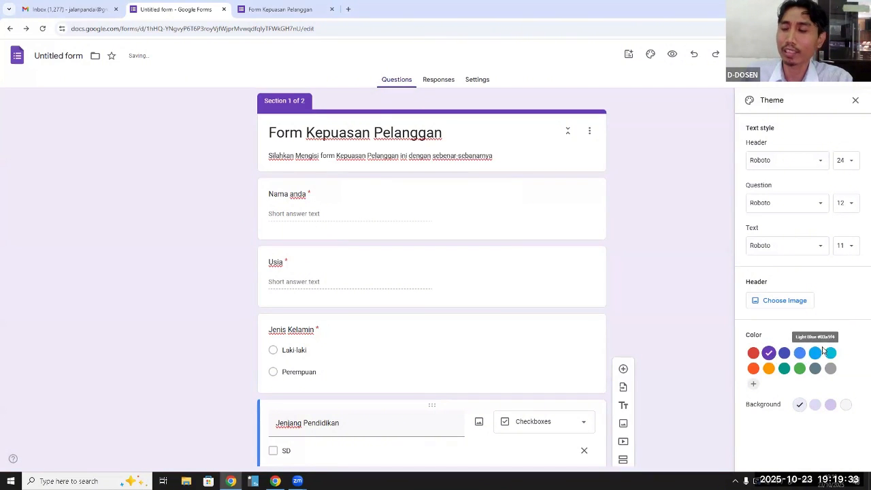
Open the header image selection for the form and browse the Work and School images
click(783, 301)
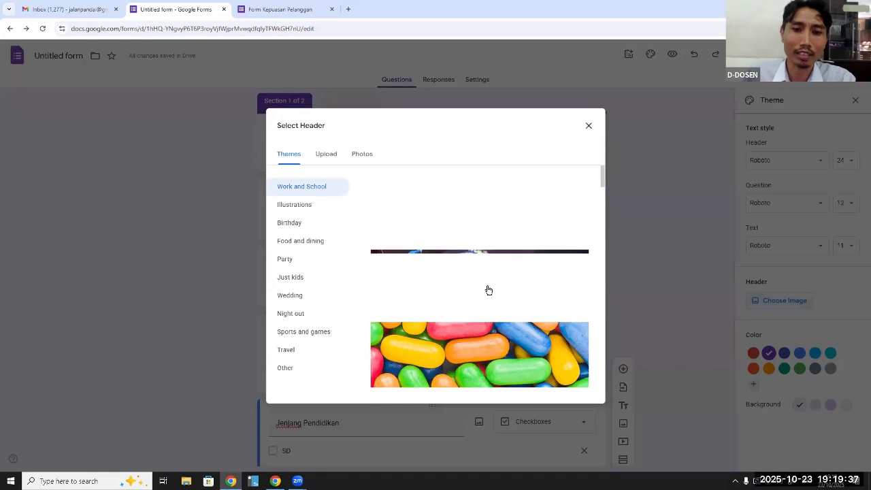
scroll(495, 270, down, 2)
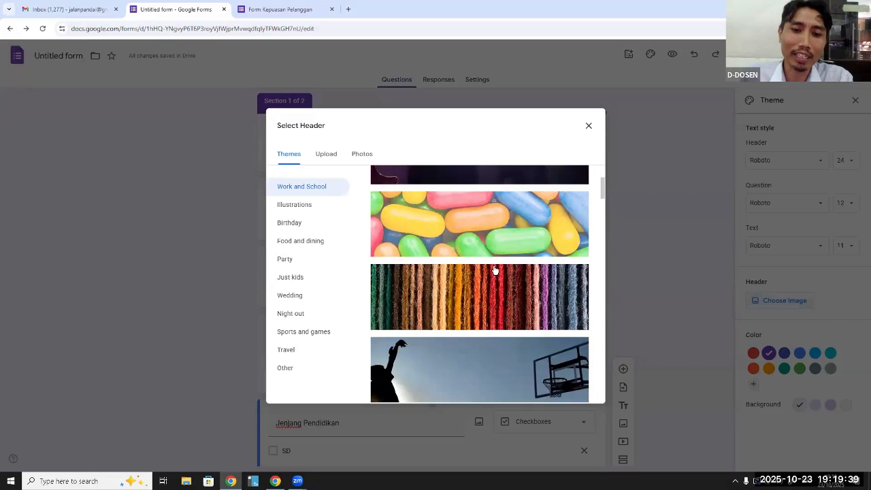
scroll(495, 273, down, 1)
scroll(495, 272, down, 2)
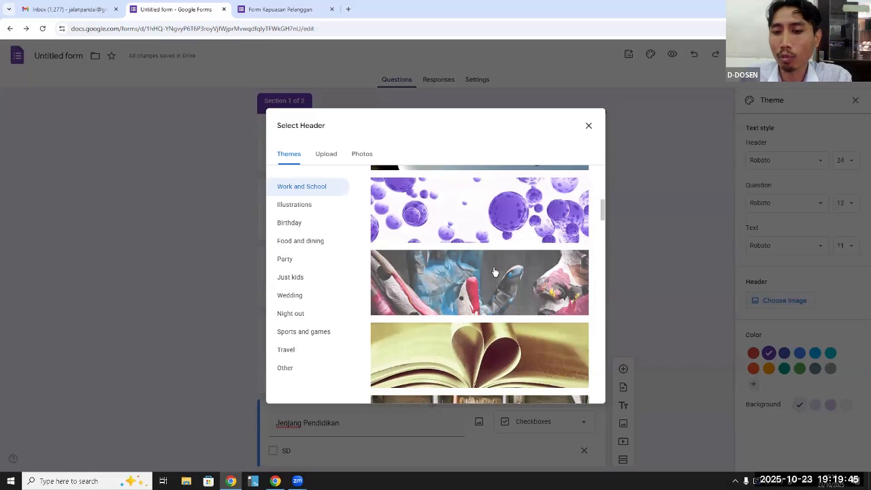
scroll(495, 273, up, 1)
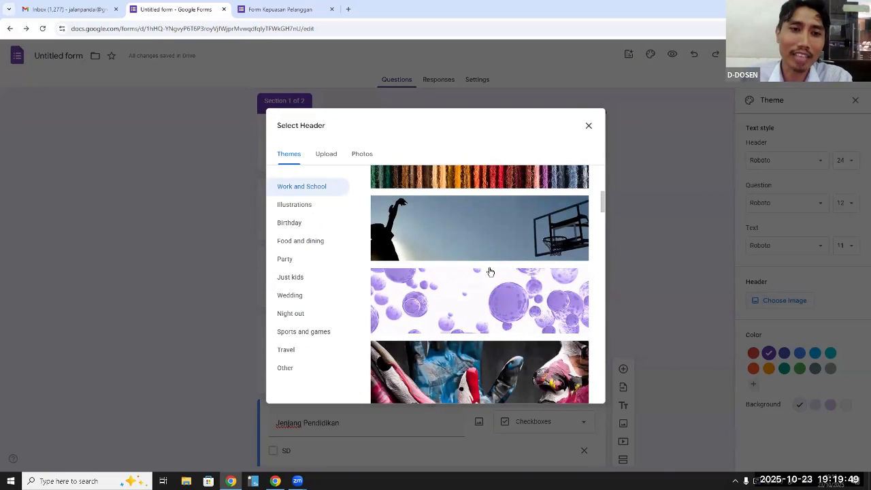
click(334, 158)
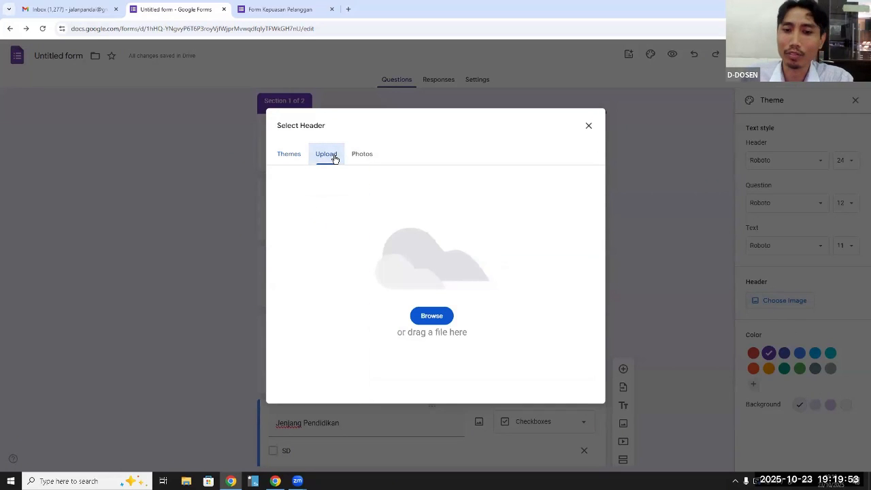
click(430, 316)
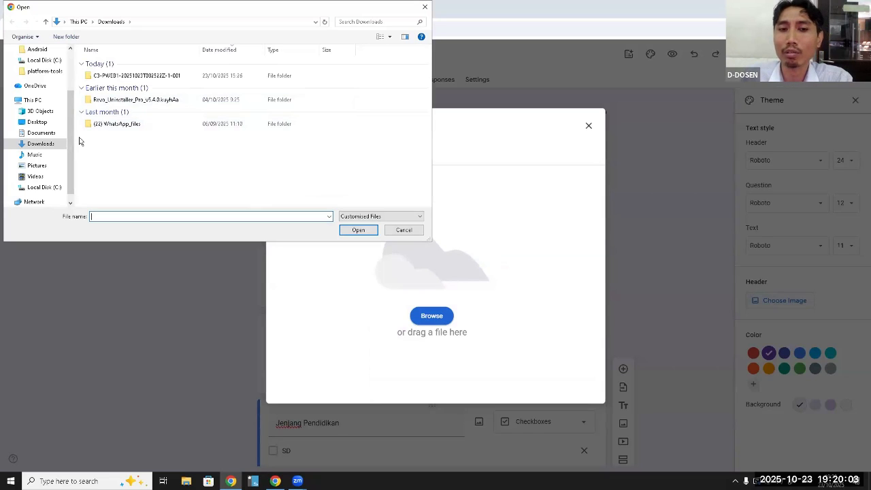
click(402, 232)
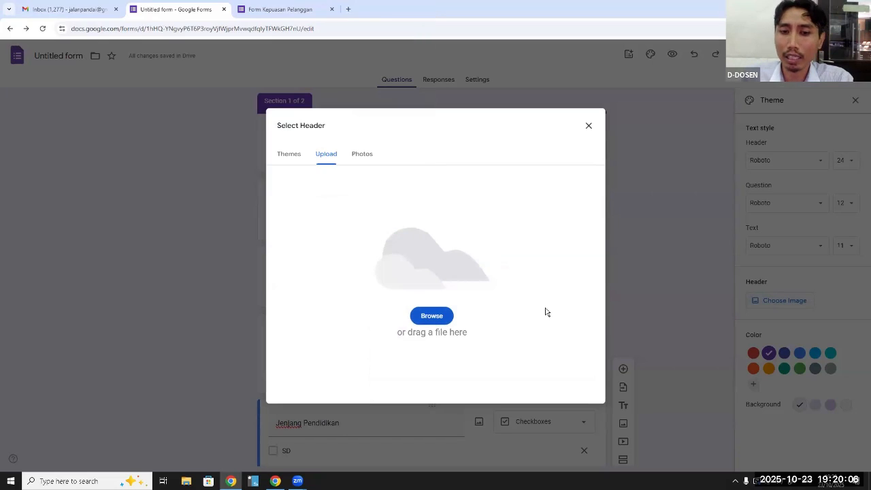
Insert the white robots image from the Work and School themes as the form's header
click(298, 159)
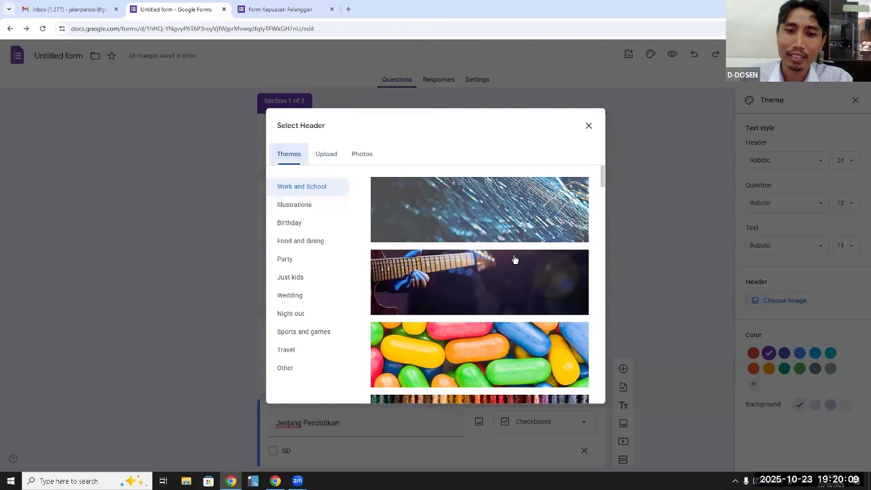
scroll(515, 260, down, 5)
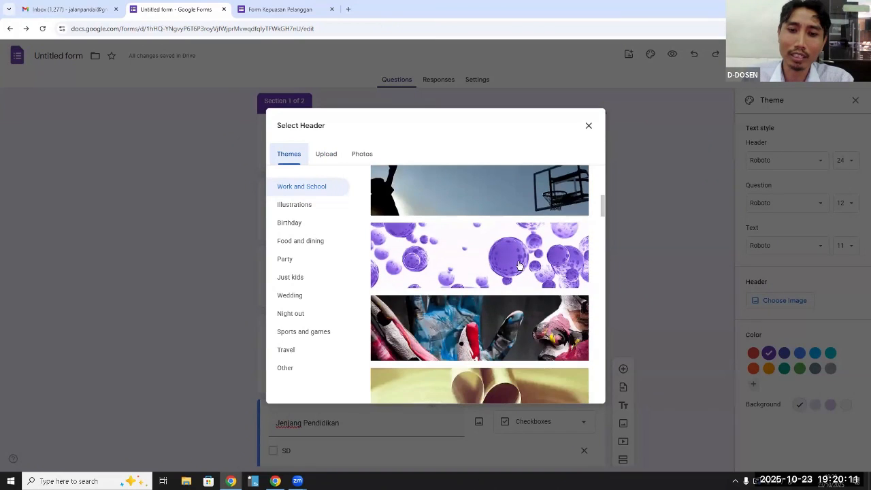
scroll(519, 266, down, 8)
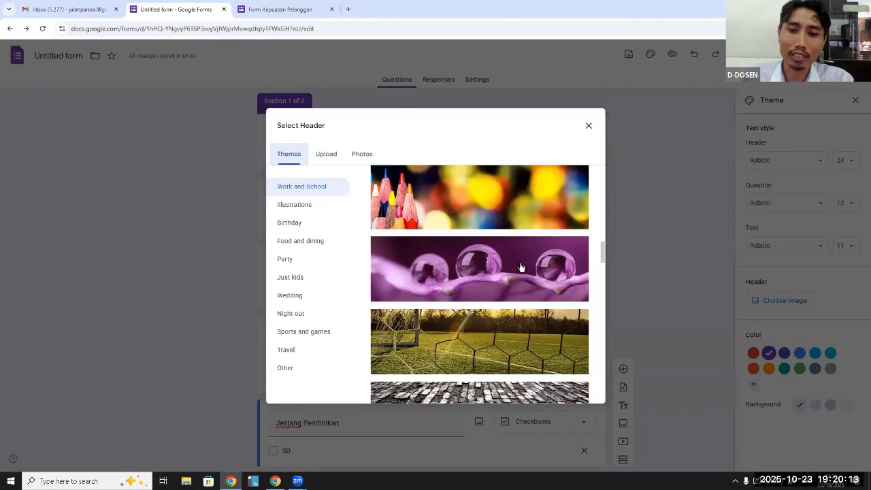
scroll(521, 268, down, 2)
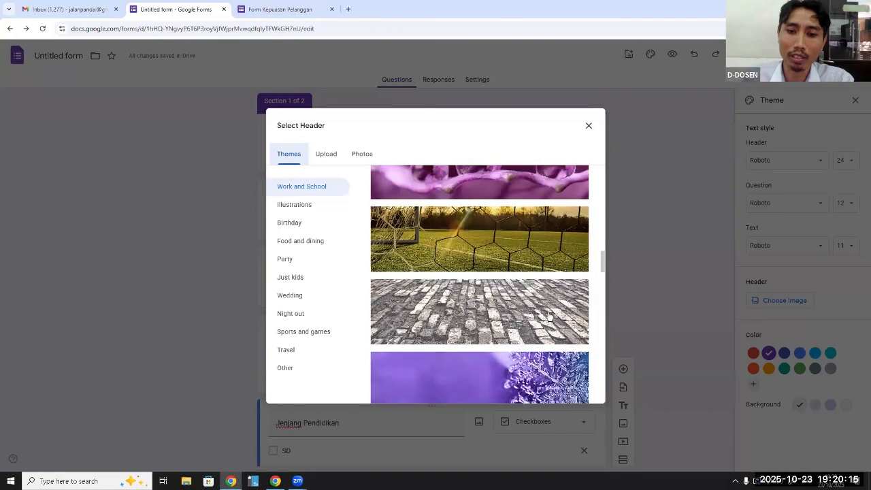
scroll(548, 314, down, 12)
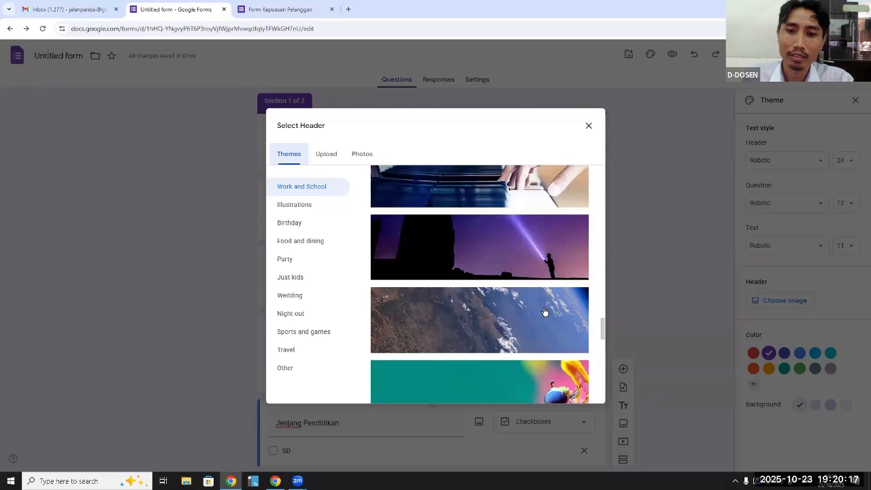
scroll(544, 312, down, 3)
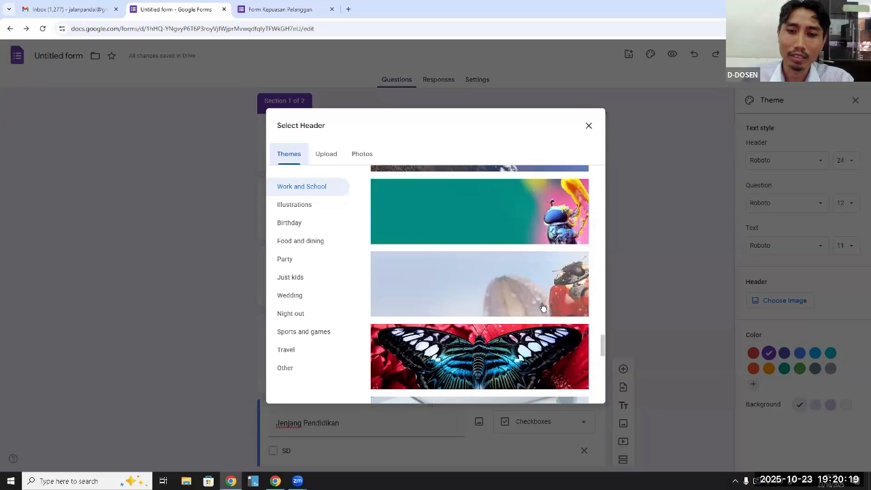
scroll(543, 308, down, 5)
scroll(543, 308, up, 2)
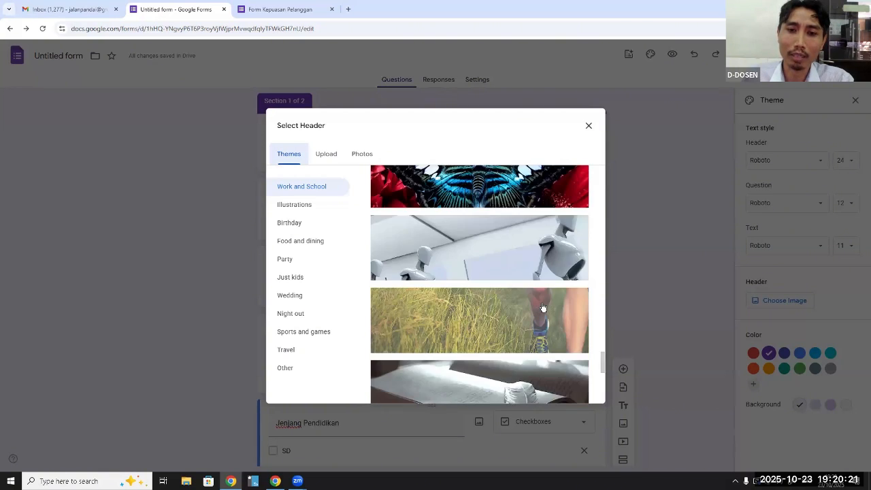
click(515, 254)
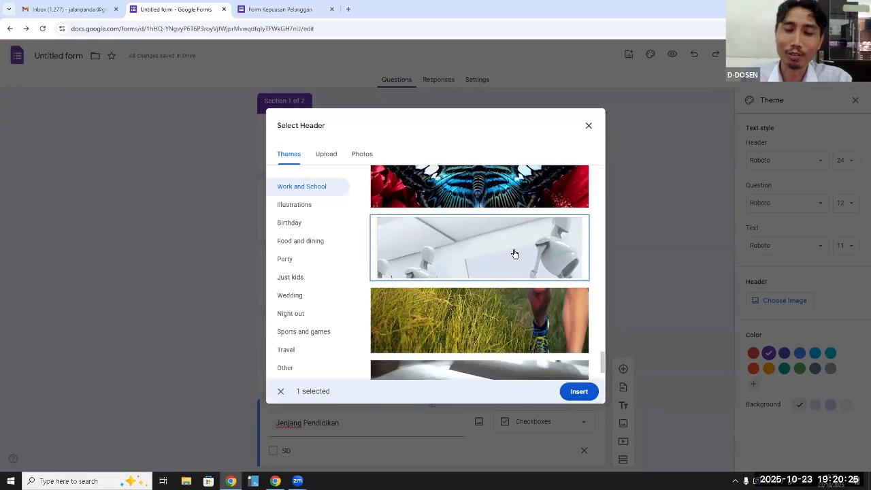
click(580, 392)
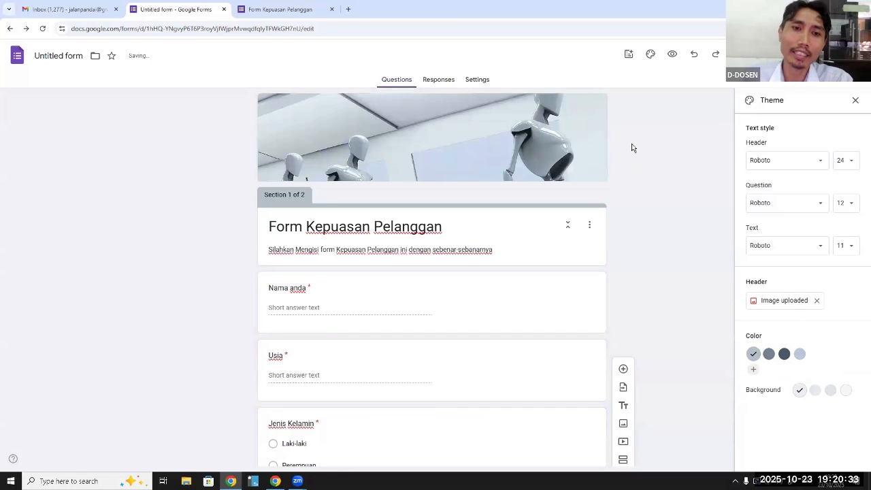
Reload the form preview, discarding the entered answers, and check how the new header and theme look
click(307, 16)
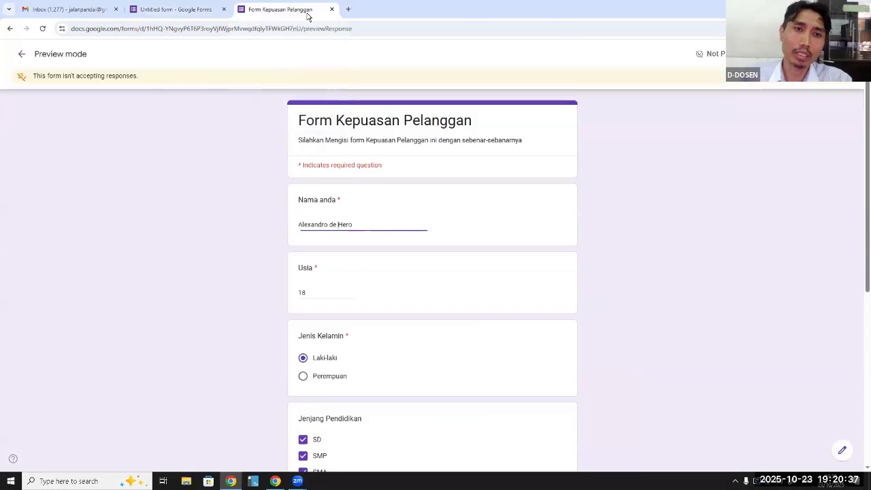
key(F5)
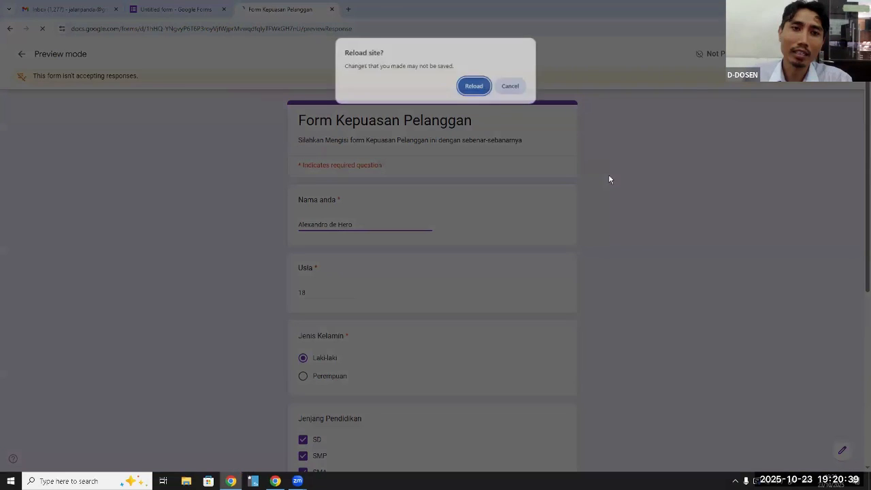
click(475, 86)
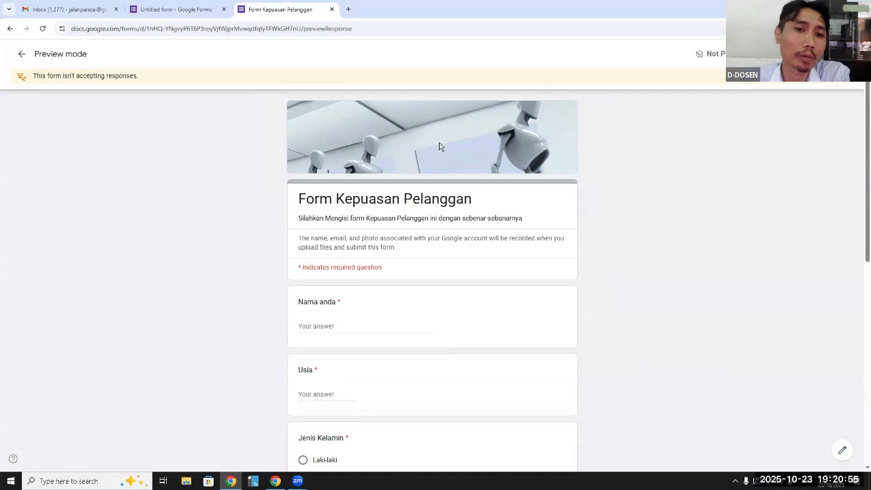
scroll(440, 146, down, 1)
scroll(440, 152, up, 1)
Return to the form editor and rename the untitled form file as "Form Kepuasan Pelanggan"
click(193, 10)
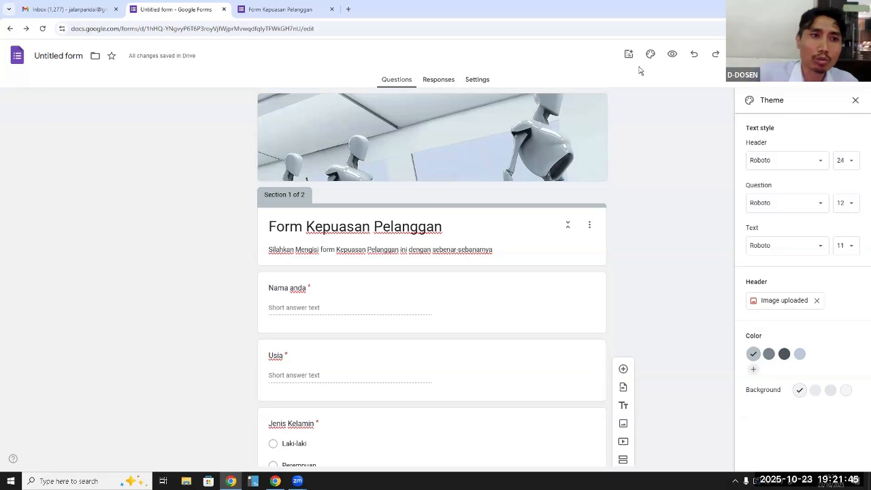
click(79, 54)
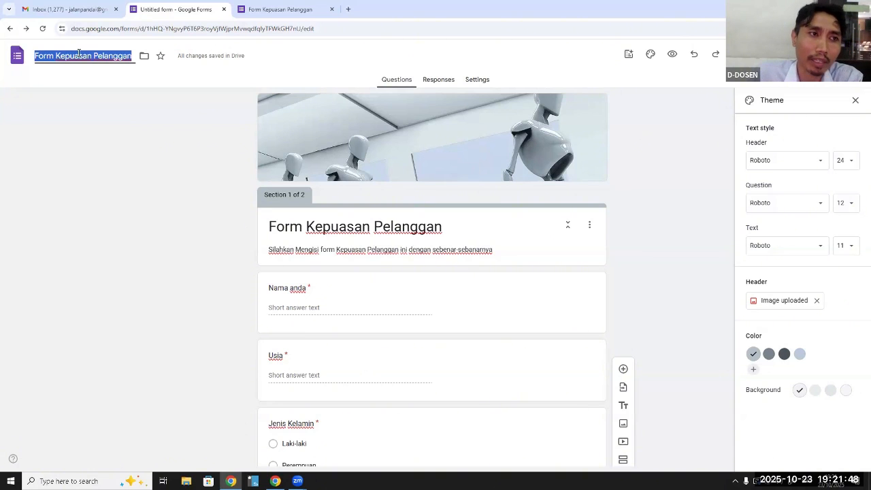
click(310, 59)
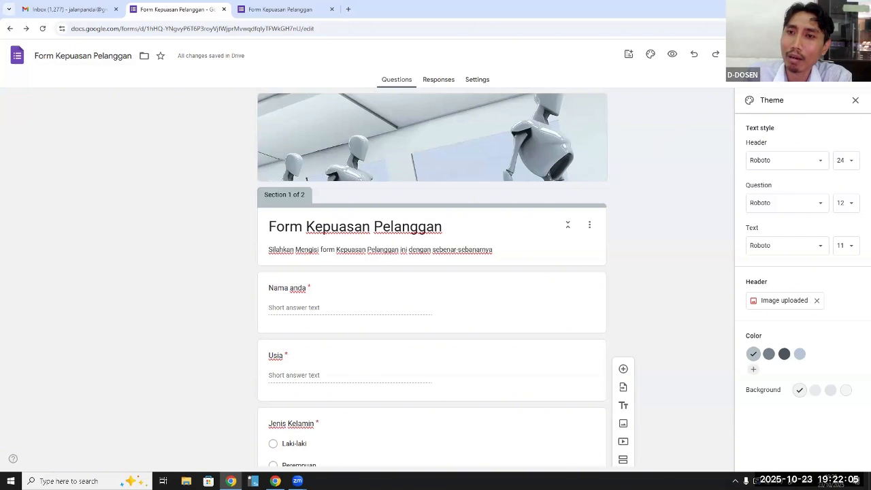
Open the publishing options, manage the form's sharing, and check the access choices for Editor view
click(796, 55)
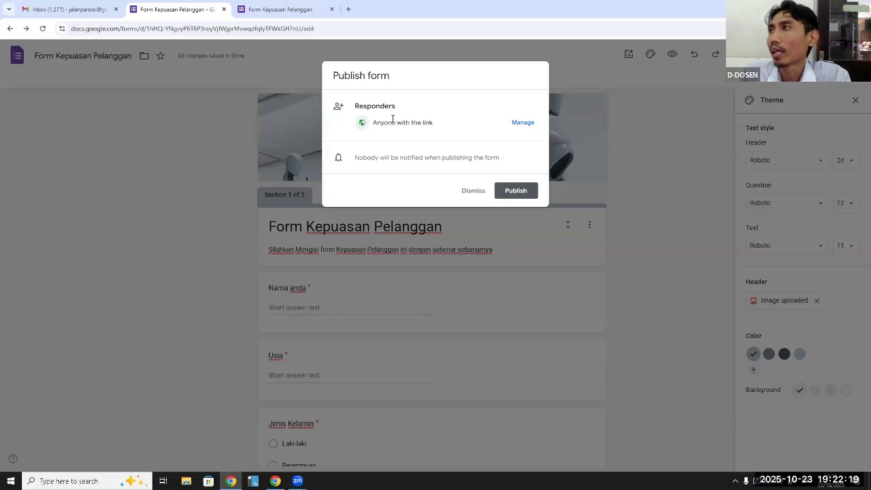
click(521, 124)
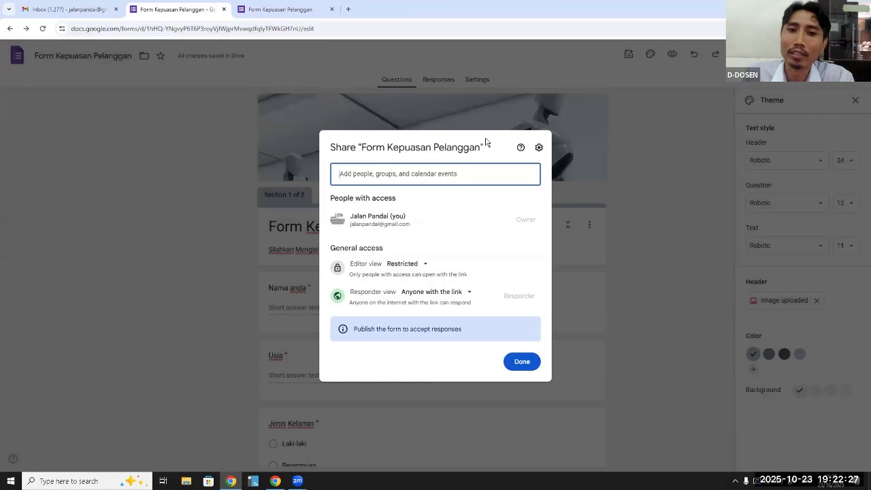
mouse_move(502, 137)
mouse_down()
mouse_move(519, 130)
mouse_move(502, 138)
mouse_up()
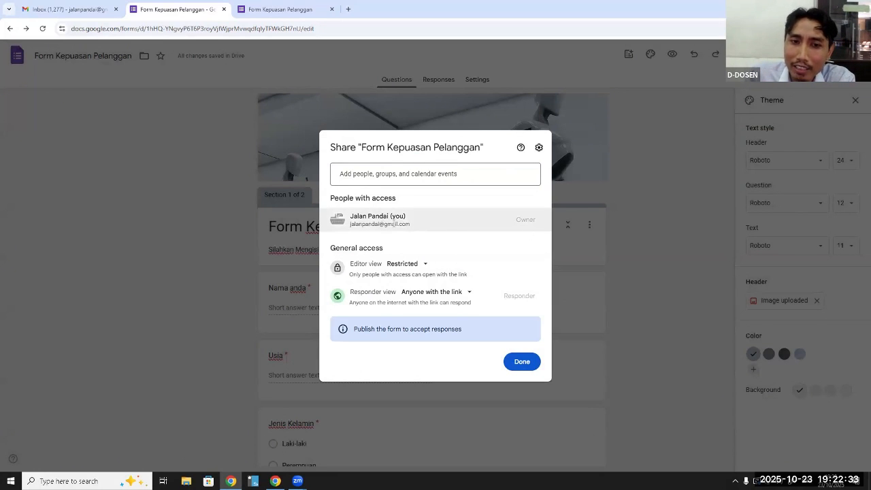
mouse_move(411, 224)
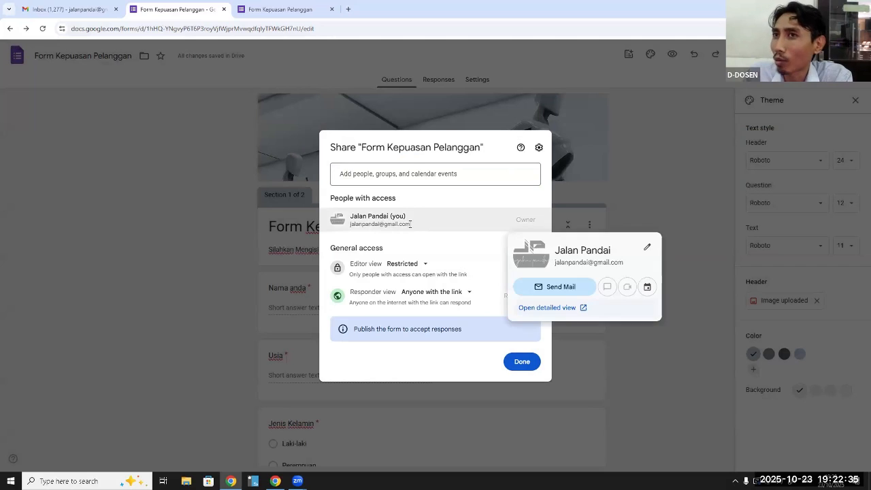
click(427, 266)
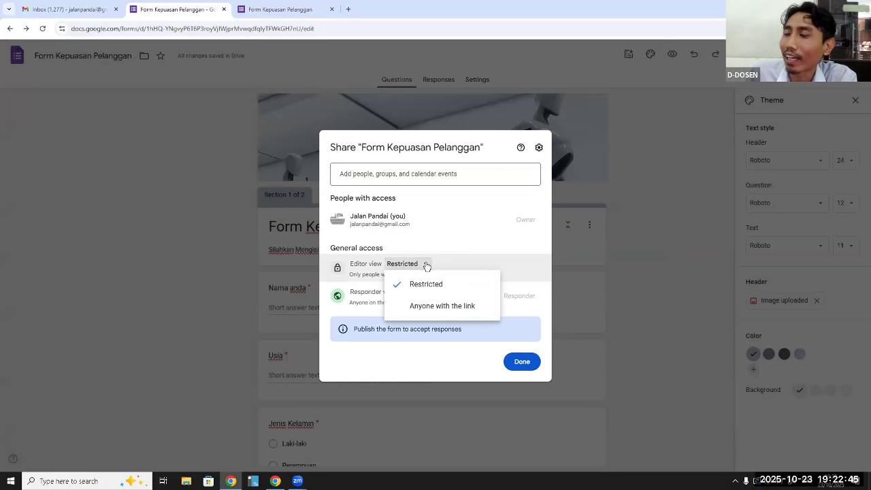
click(428, 266)
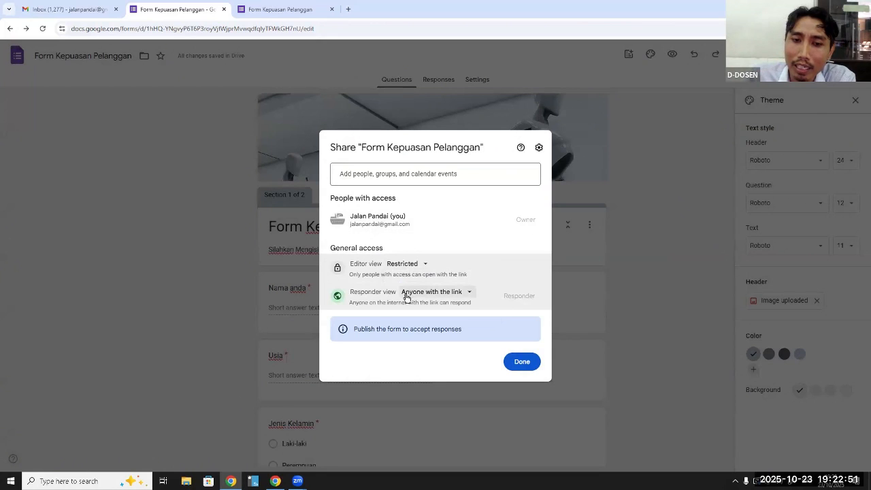
Set Responder view access to "Anyone with the link" and publish the form
click(470, 293)
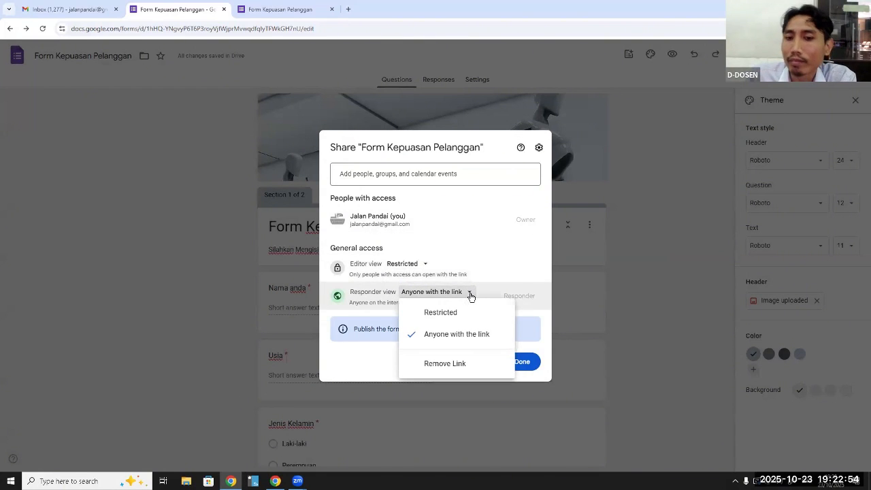
click(484, 338)
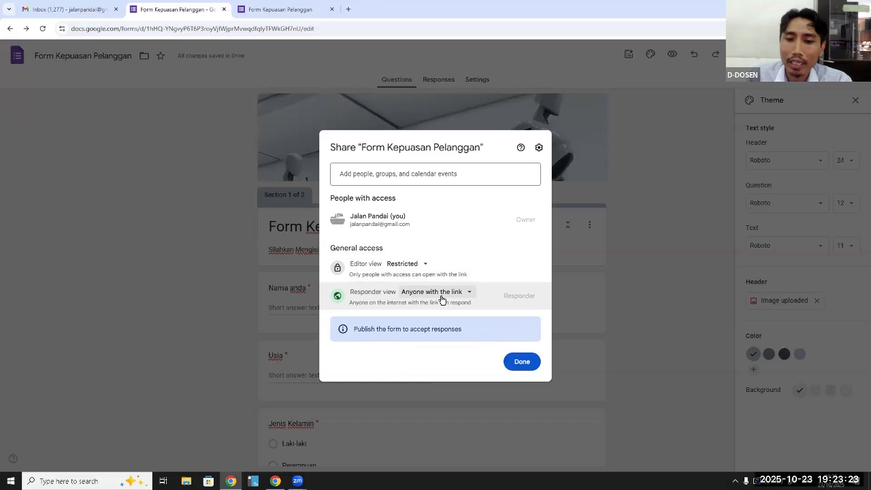
click(523, 363)
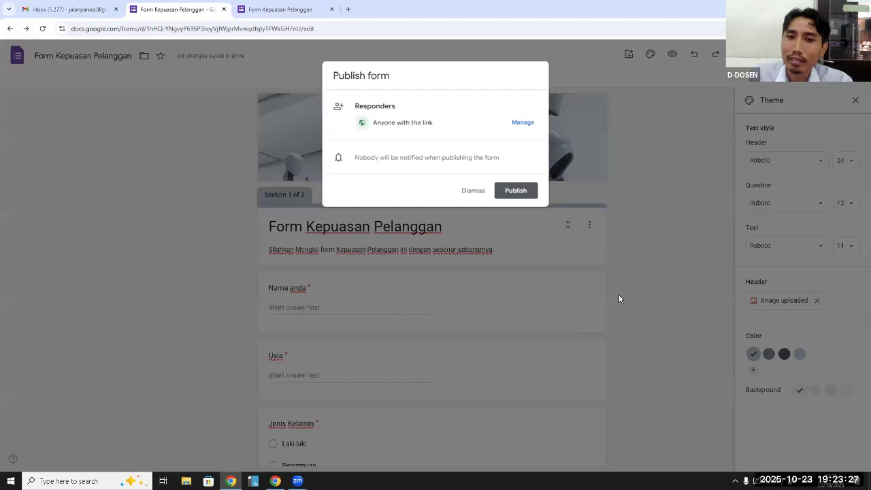
click(523, 191)
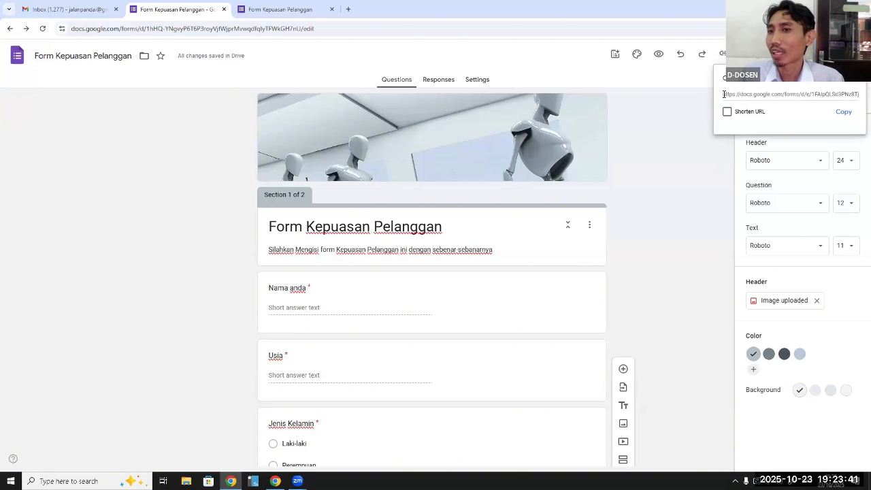
Copy the published form's responder link, open it in a new browser tab, and look through the form's questions
click(843, 112)
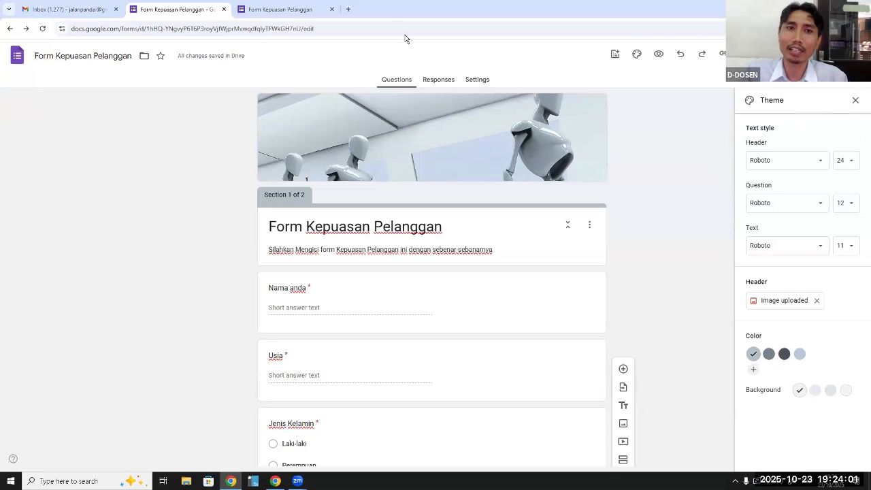
click(348, 10)
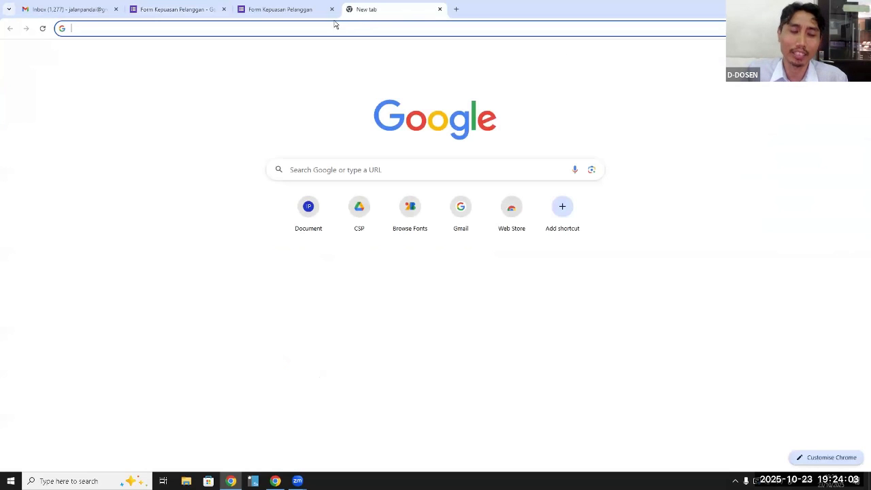
key(ctrl+v)
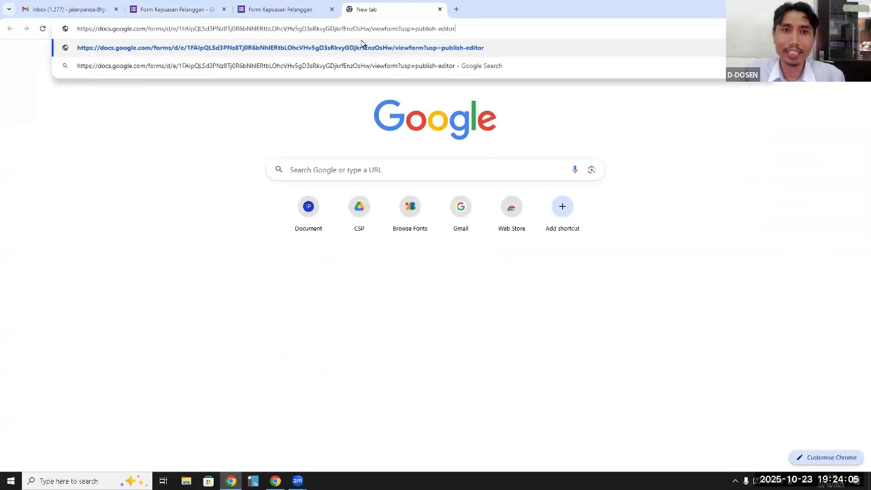
key(Return)
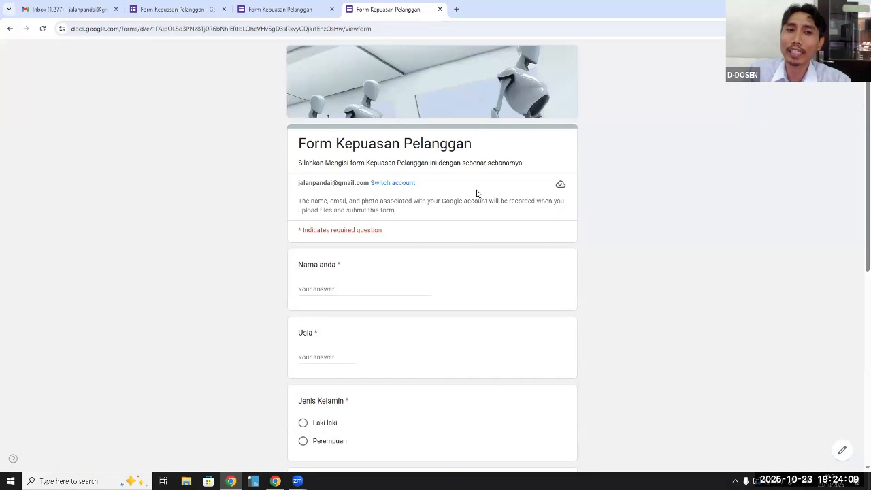
scroll(477, 198, down, 2)
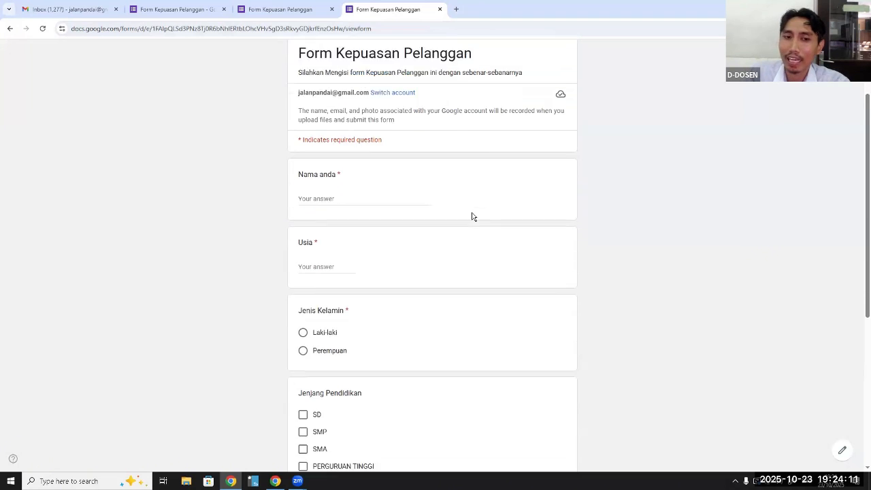
scroll(473, 216, down, 4)
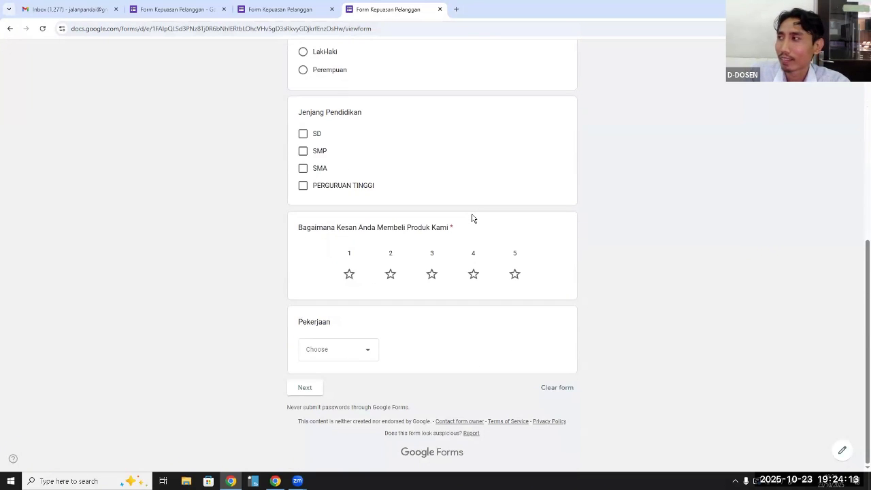
scroll(474, 218, up, 5)
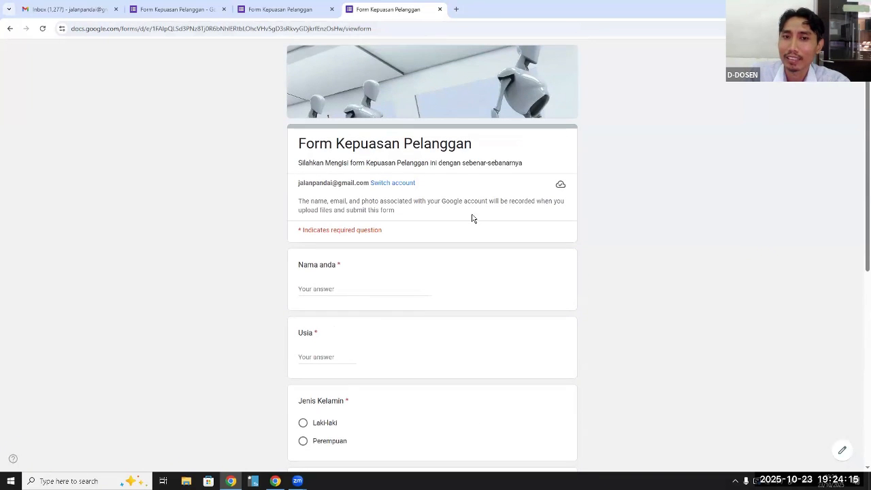
scroll(474, 218, down, 5)
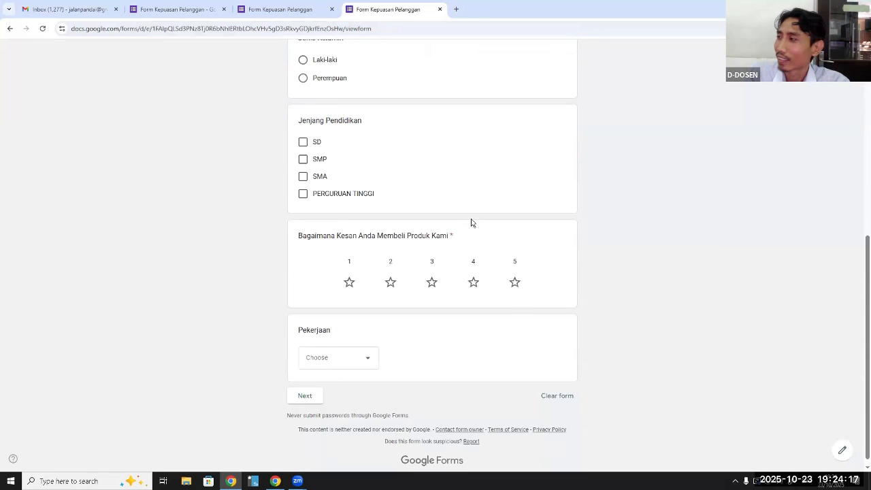
scroll(473, 222, up, 5)
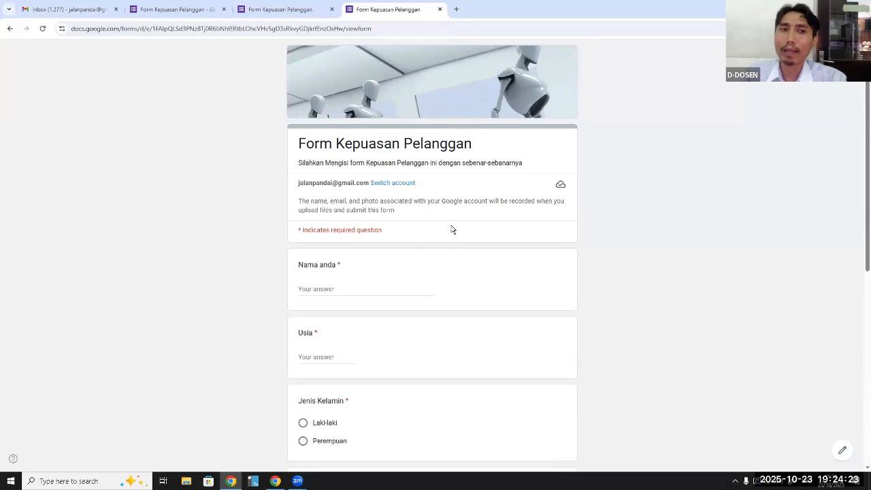
Go to the s.id link shortener in the current tab and log in with the existing Google account
click(388, 26)
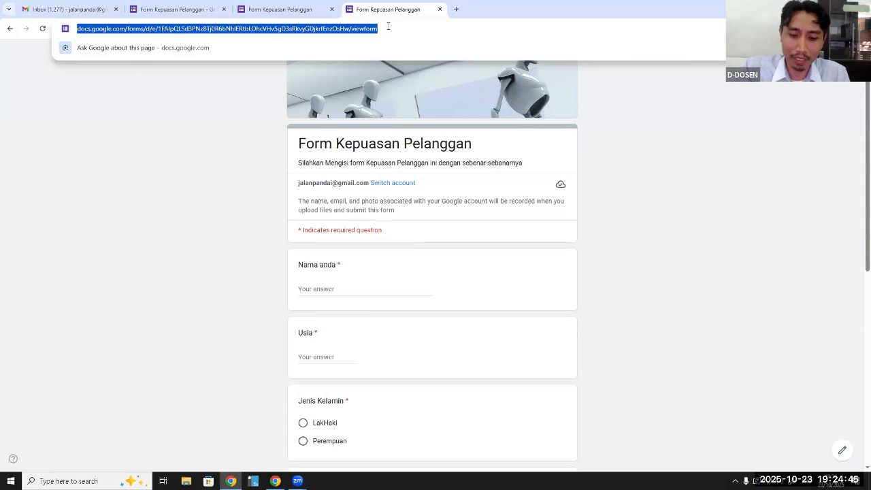
text(s.id)
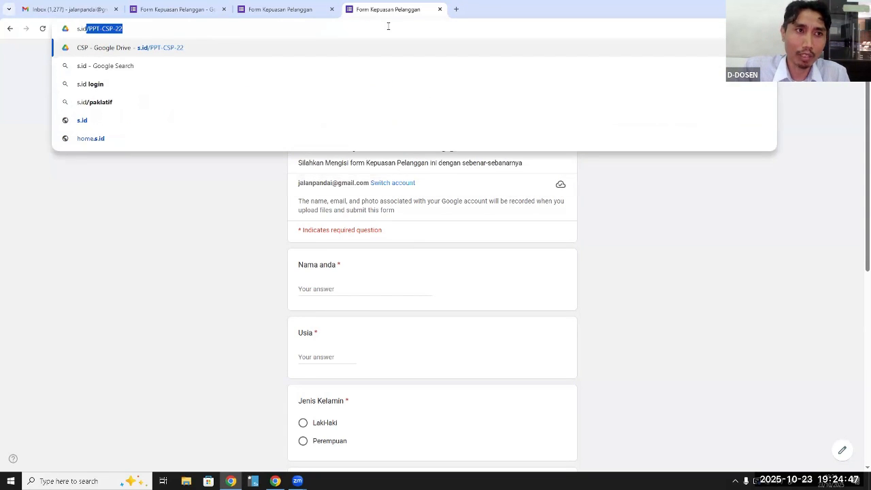
key(Delete)
key(Return)
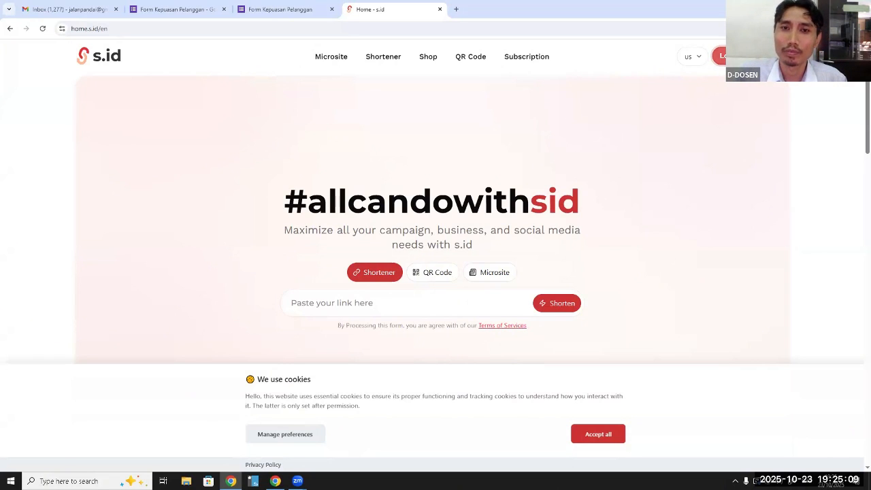
click(721, 56)
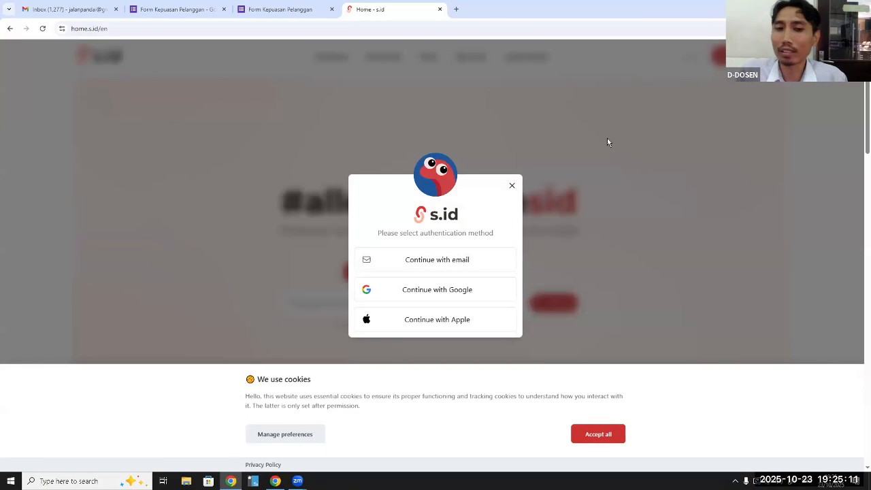
click(442, 292)
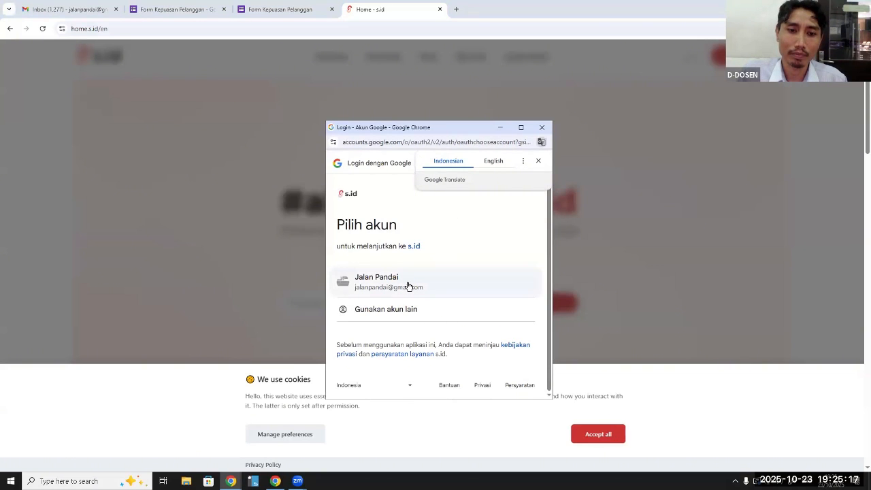
click(408, 285)
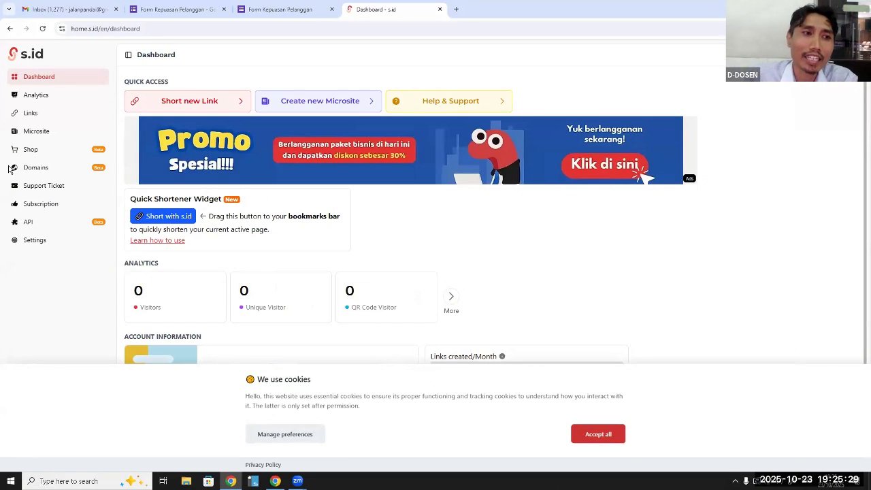
Shorten the copied responder link of the form in the s.id links section
click(31, 118)
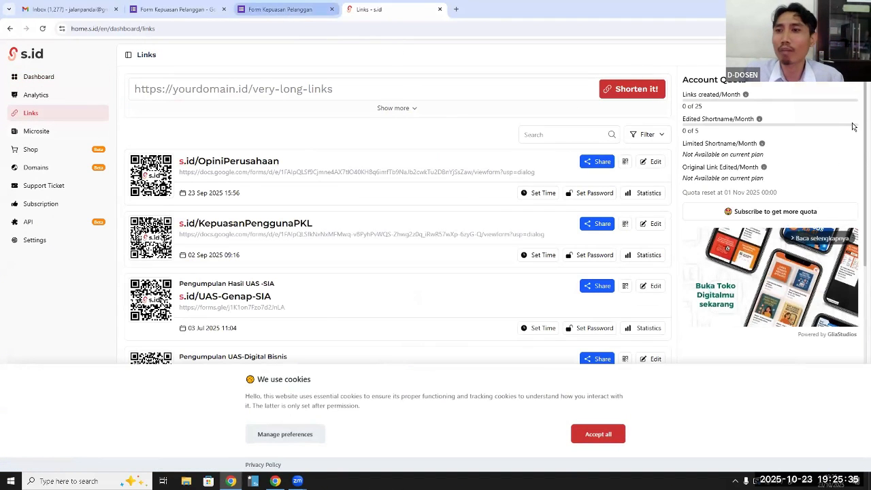
click(286, 11)
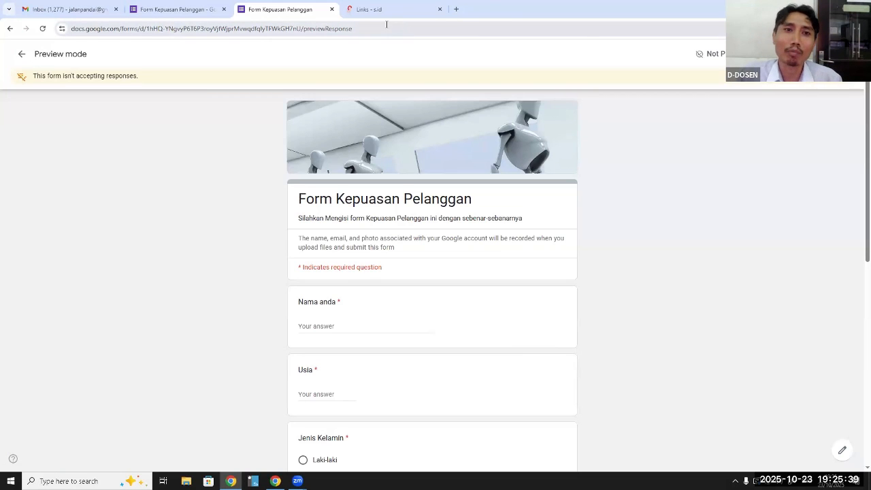
click(368, 9)
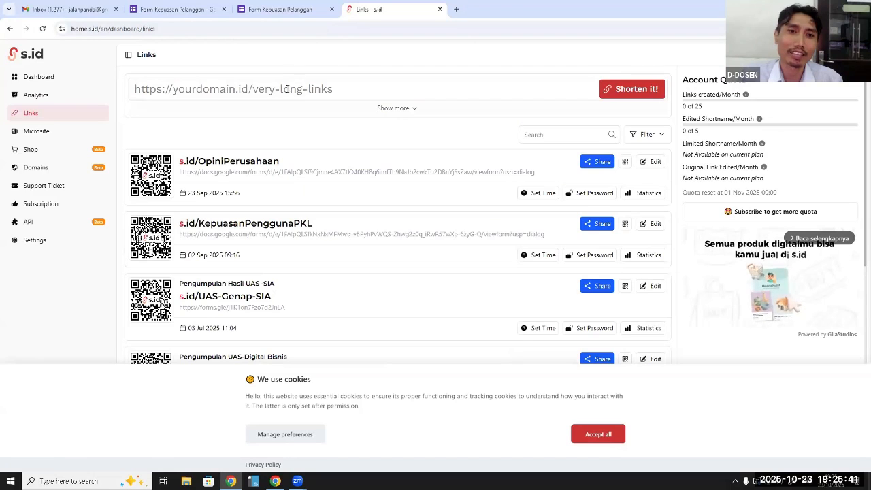
click(288, 89)
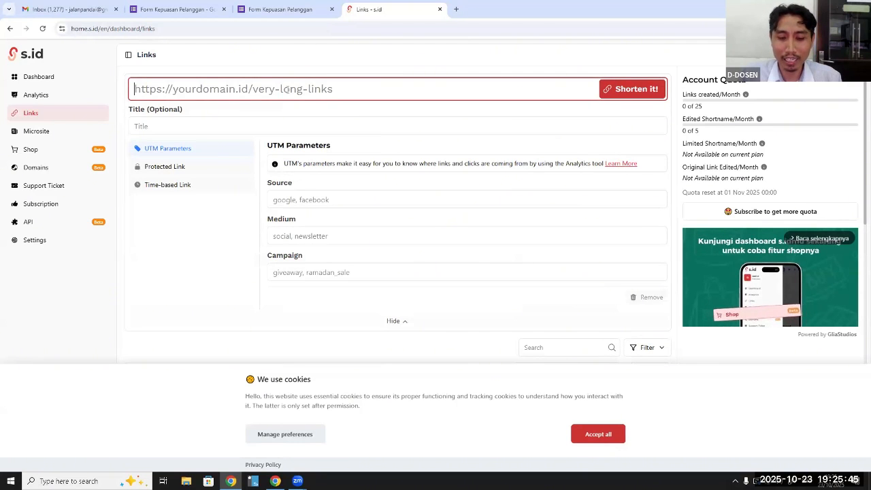
key(ctrl+v)
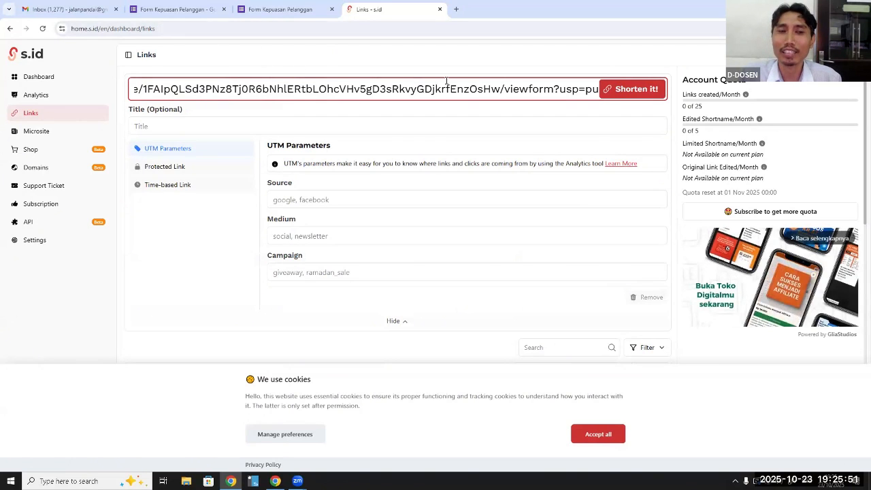
click(627, 93)
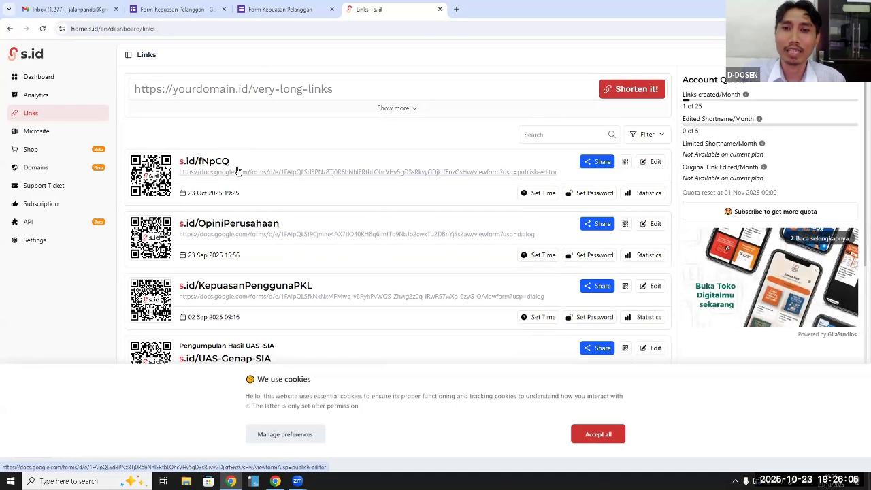
Try to change the new short link's URL ending to "Puas"
click(652, 163)
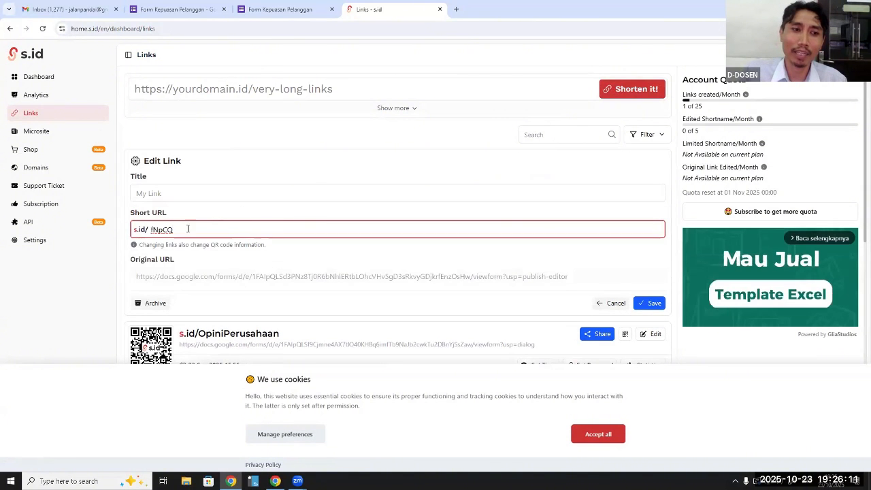
drag(188, 229, 150, 233)
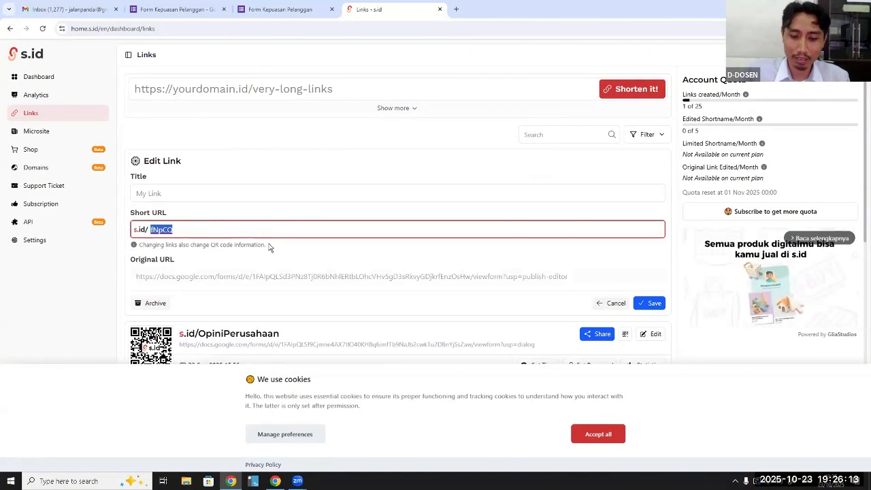
text(Puas)
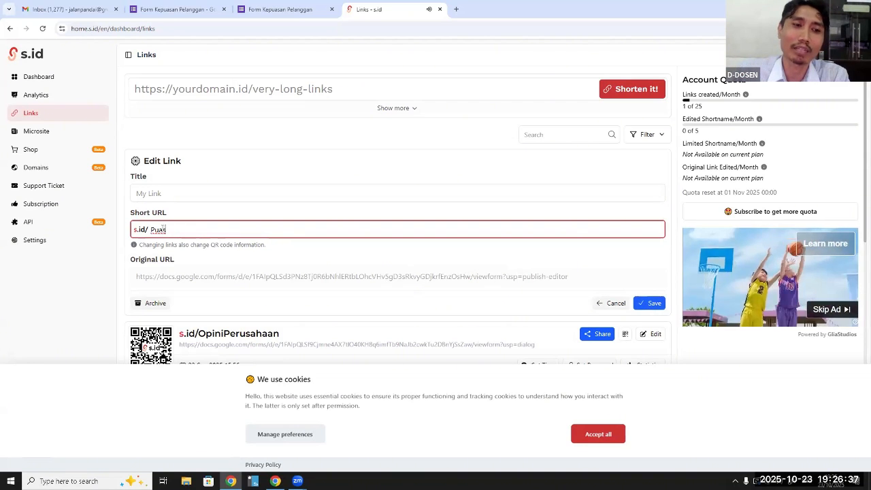
click(652, 305)
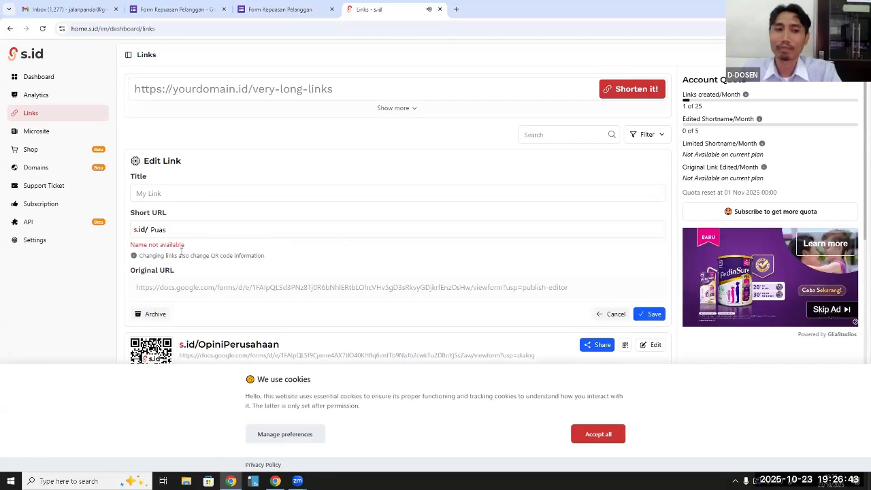
Set the new link's short URL to s.id/formpuas and save it
click(200, 235)
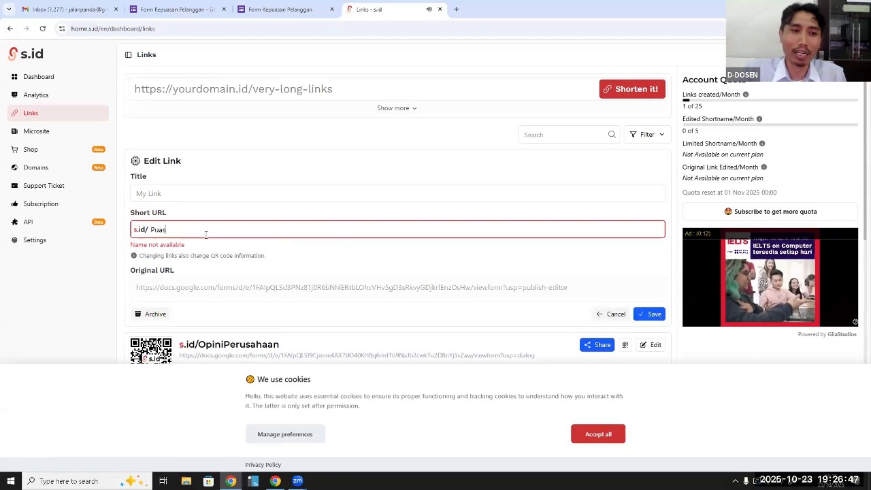
key(BackSpace)
key(BackSpace)
key(BackSpace)
key(BackSpace)
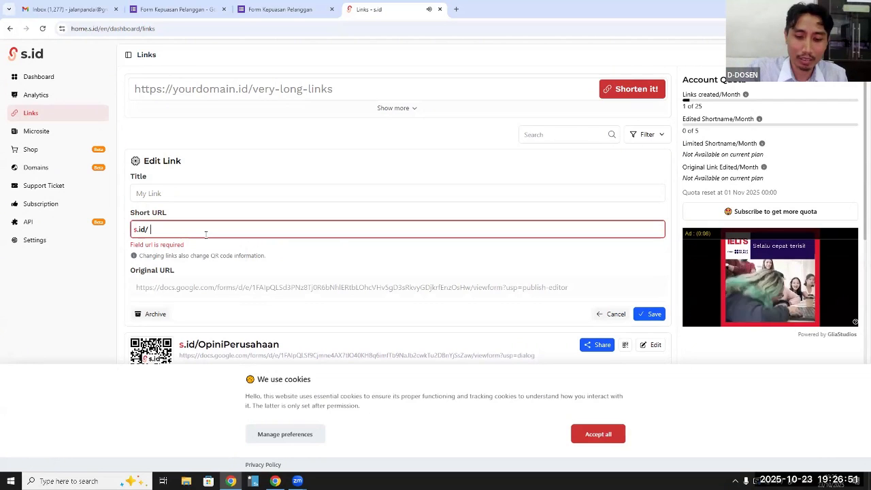
text(formpuas)
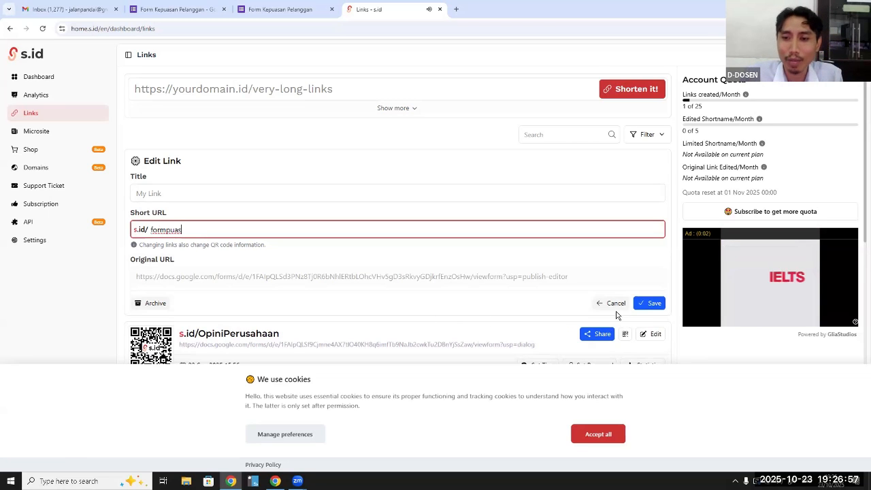
click(650, 304)
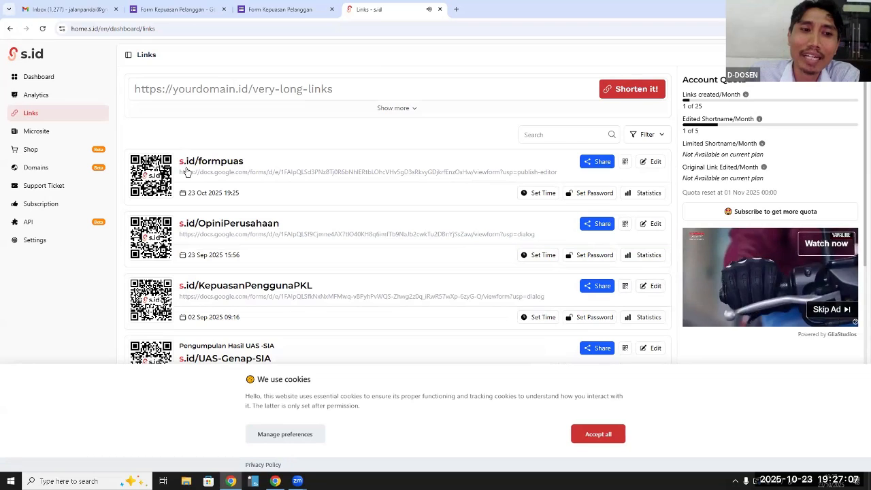
Copy the s.id/formpuas link, test it in a new browser tab, and return to the s.id links list
click(602, 165)
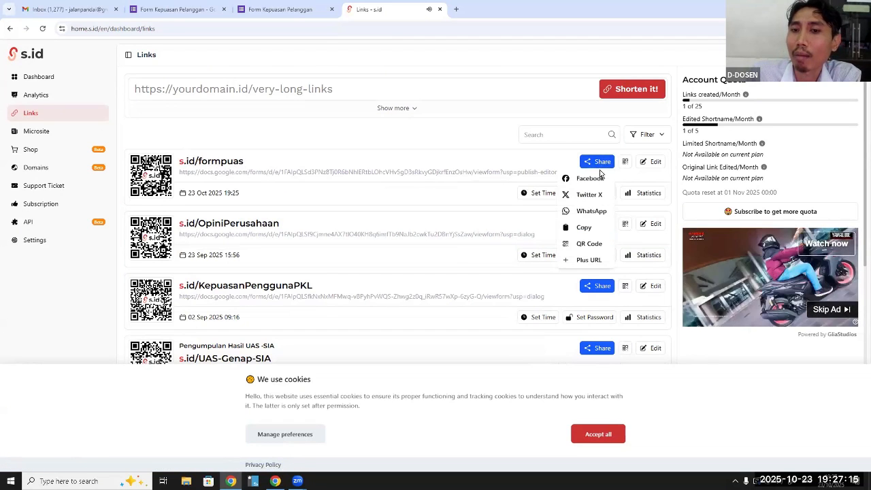
click(584, 229)
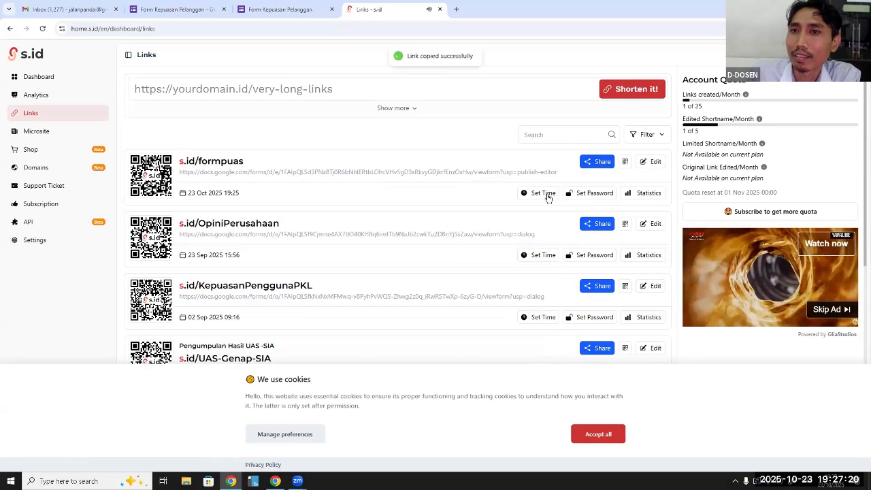
click(457, 11)
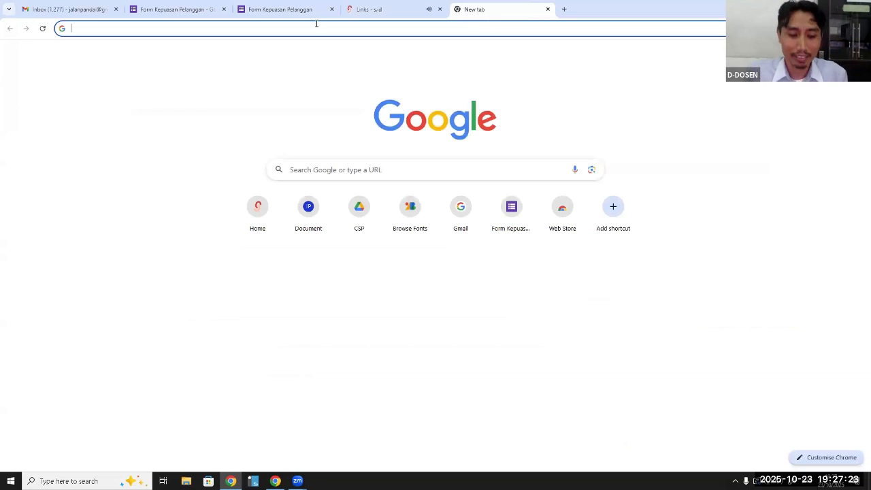
key(ctrl+v)
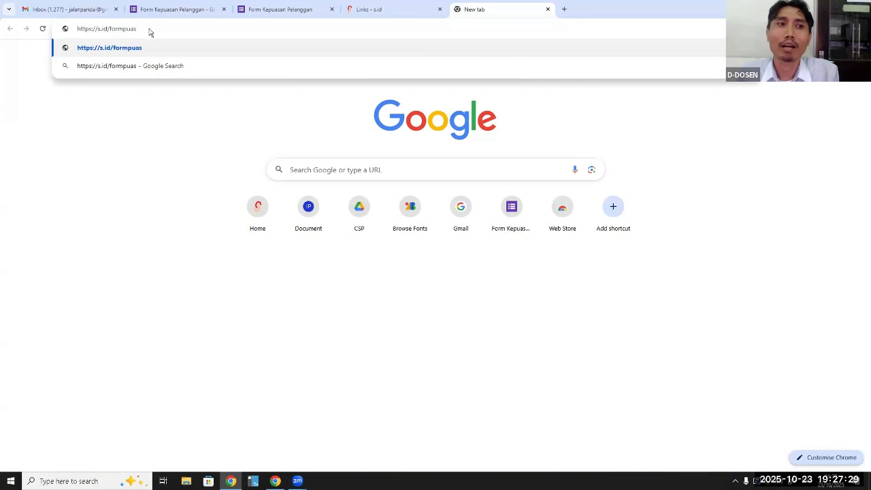
key(Return)
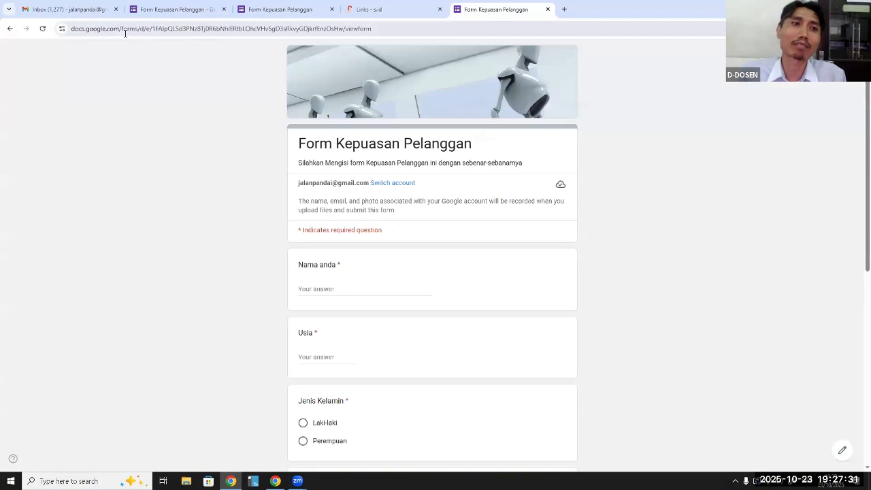
click(363, 10)
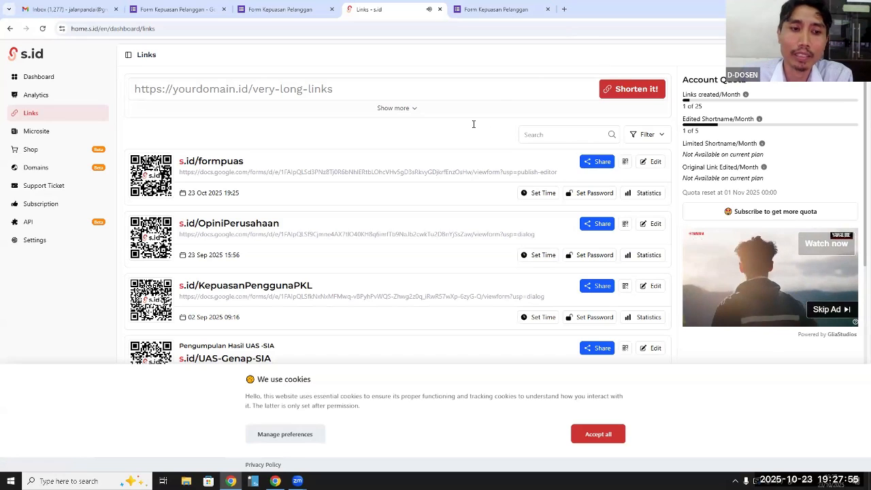
Link the responses of Form Kepuasan Pelanggan to a new spreadsheet with the default name
click(292, 19)
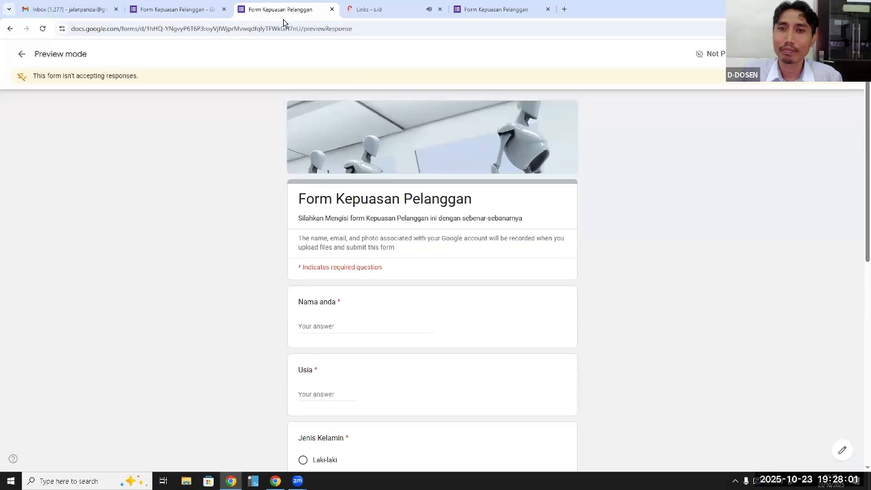
click(499, 9)
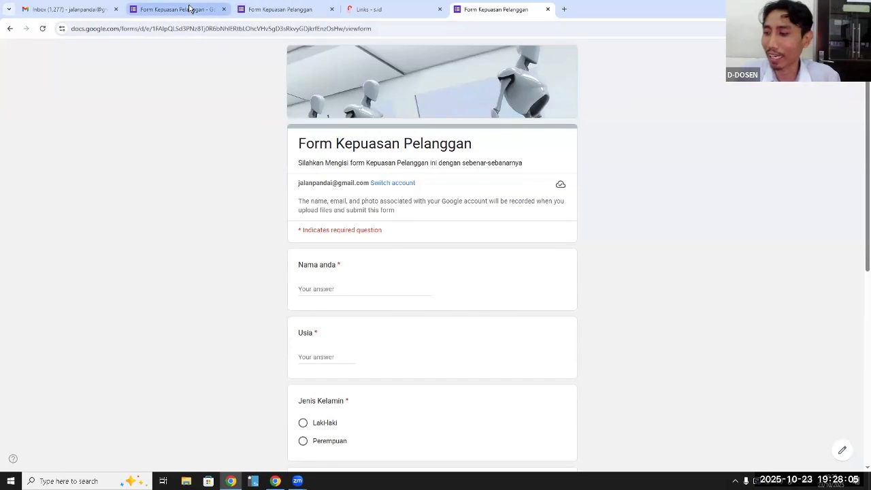
click(191, 9)
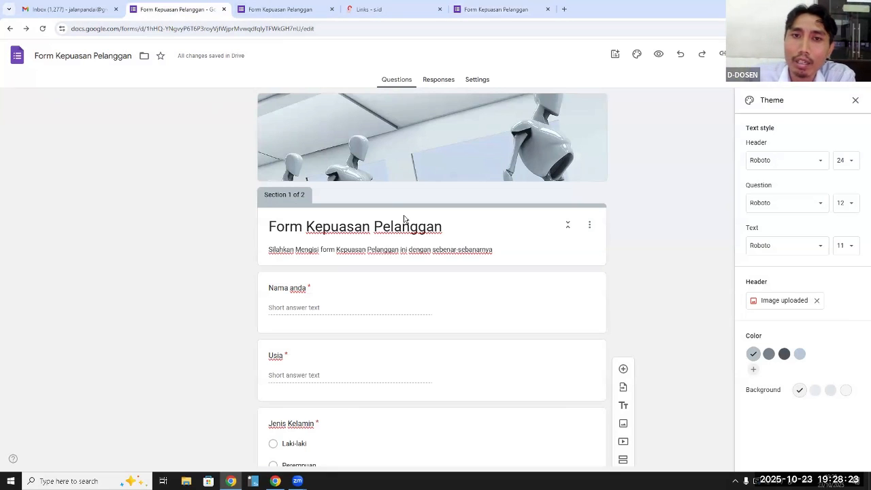
click(429, 81)
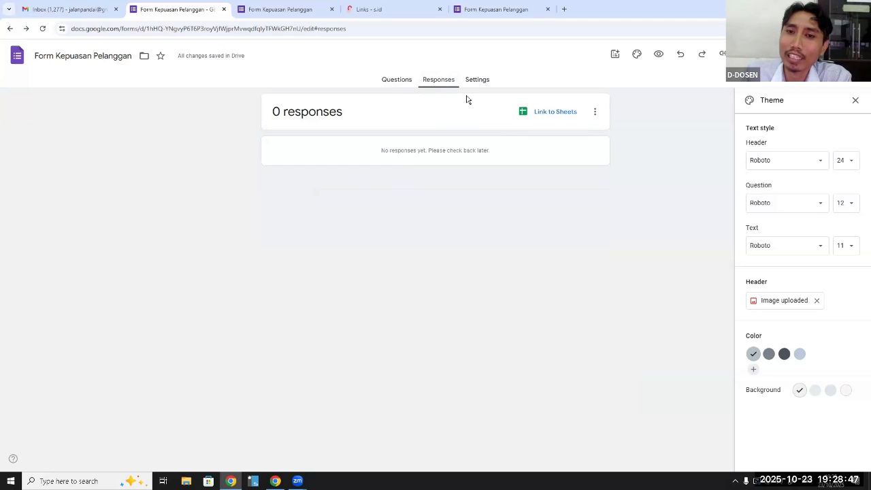
click(556, 113)
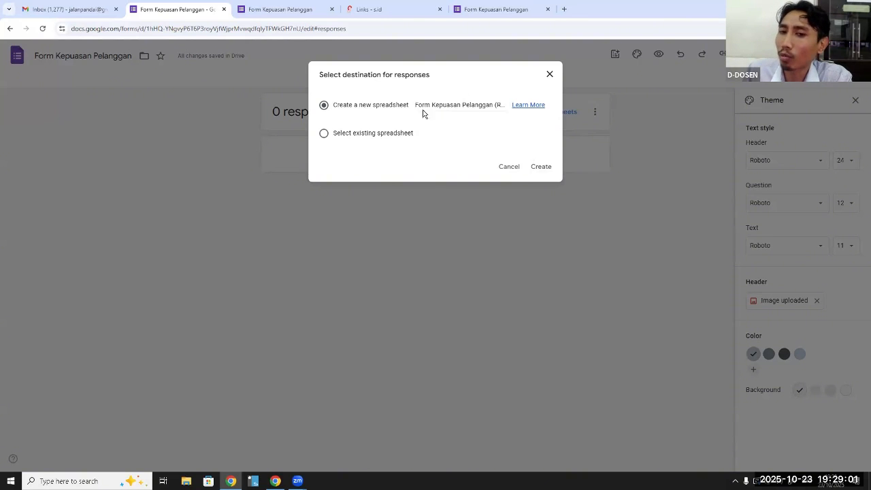
click(541, 168)
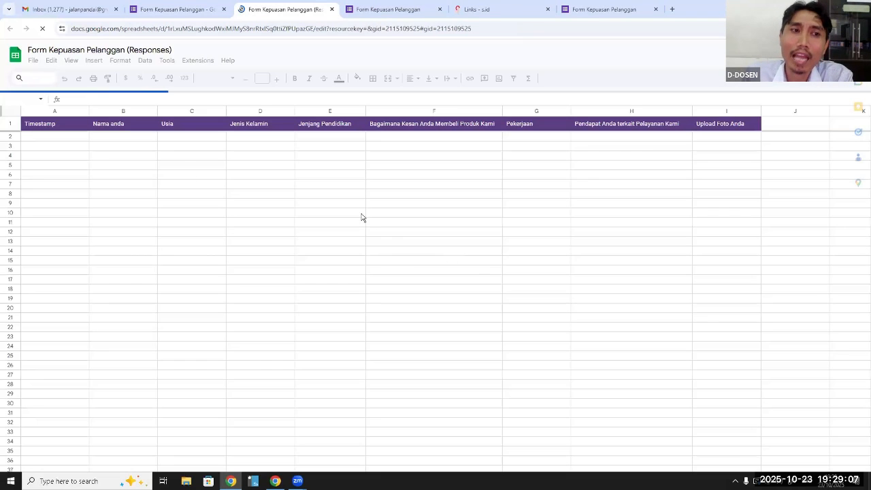
click(307, 190)
click(208, 141)
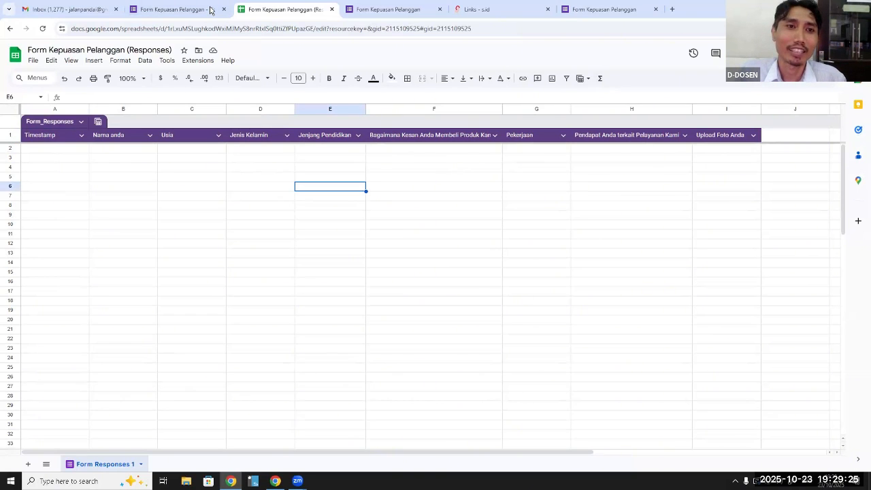
click(606, 10)
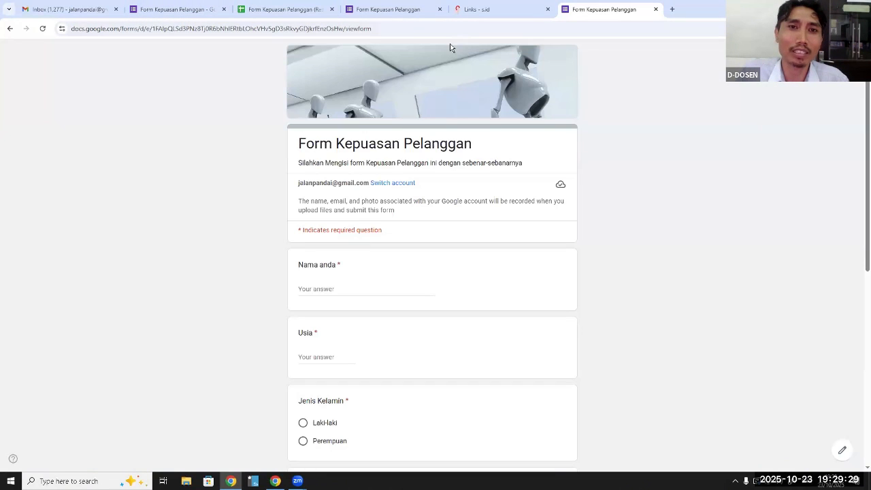
click(403, 28)
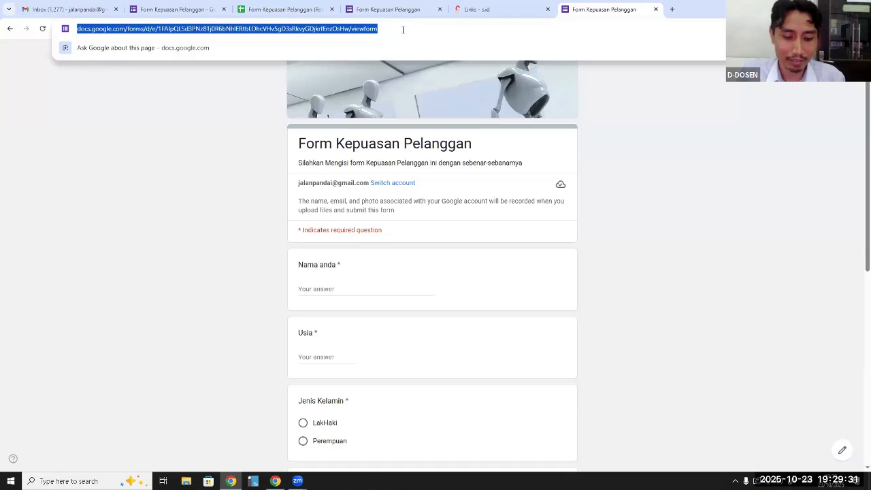
key(ctrl+v)
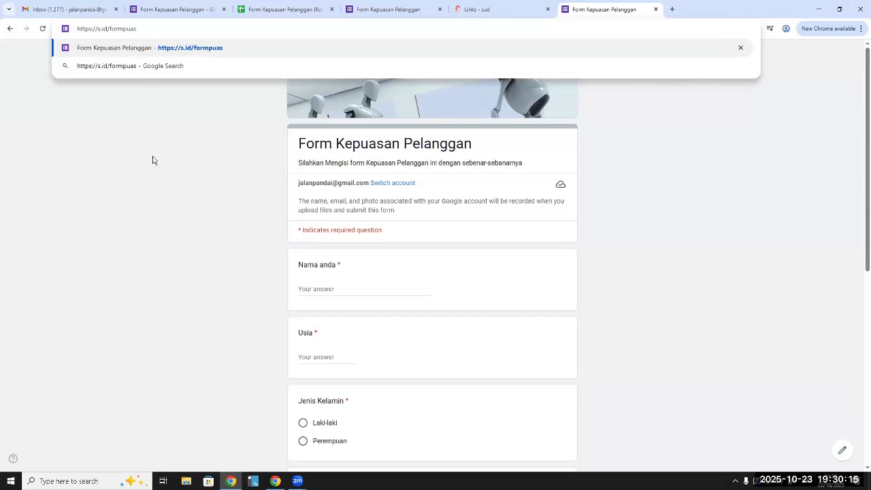
drag(137, 29, 75, 29)
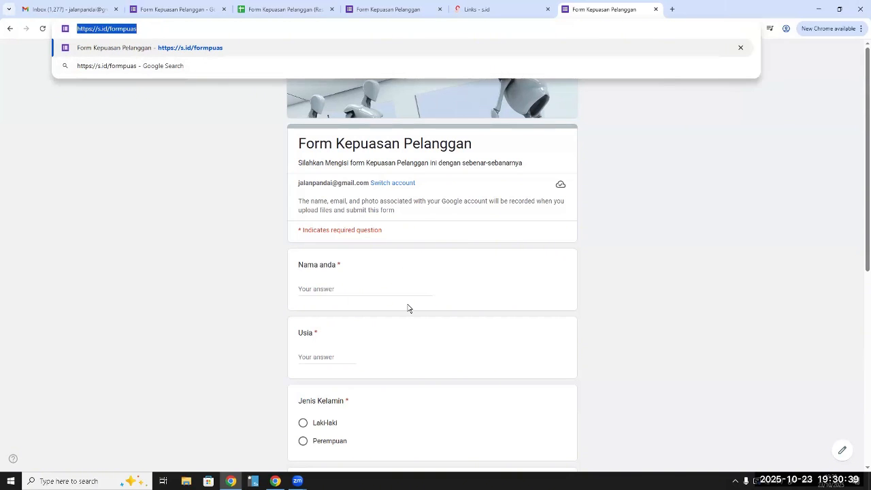
click(403, 344)
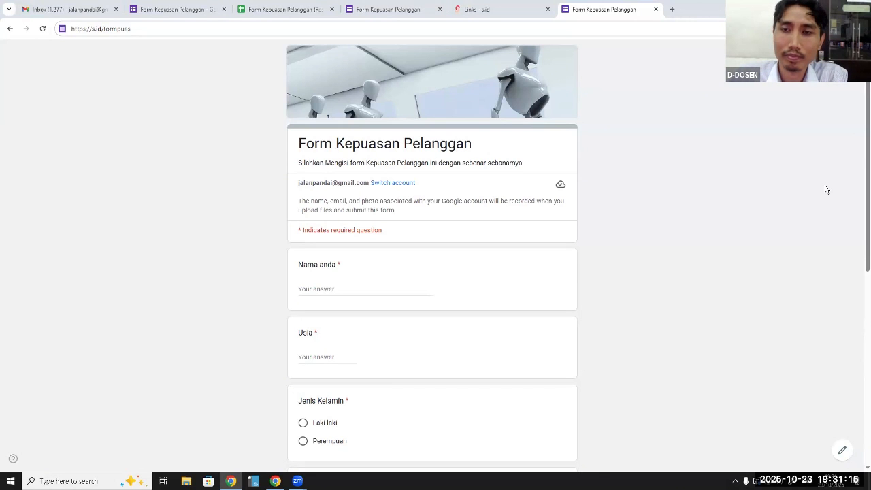
key(ctrl+l)
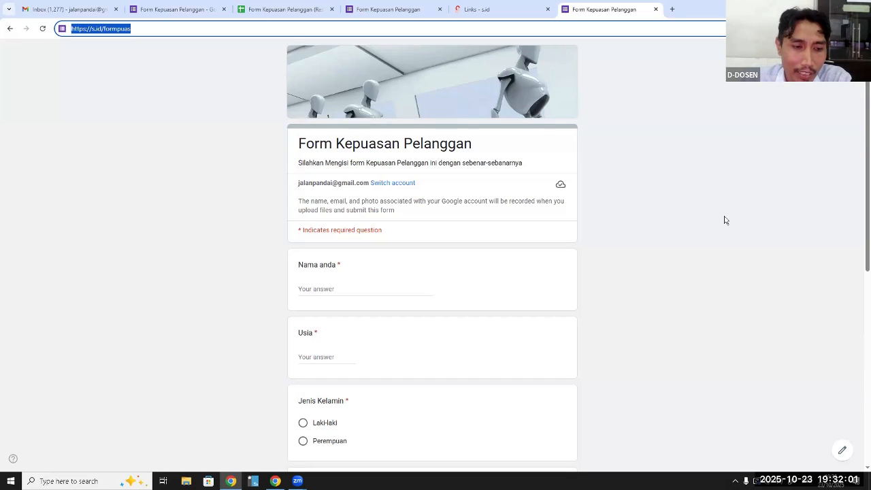
click(232, 258)
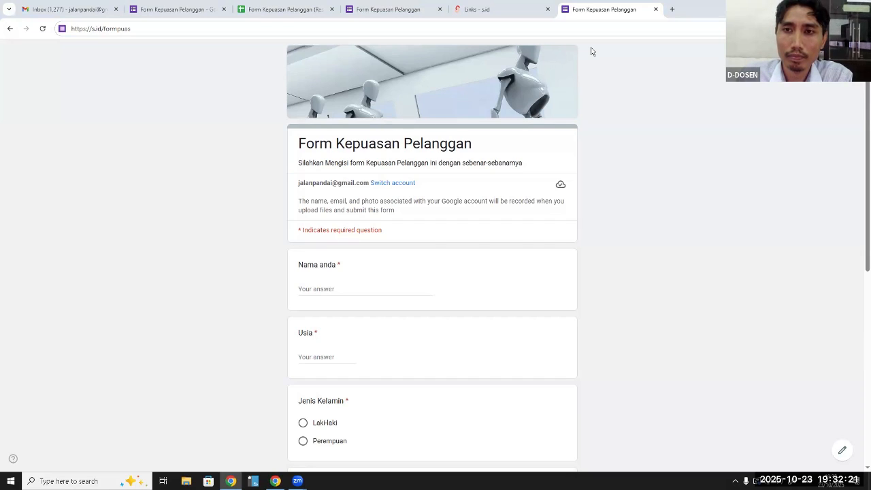
key(ctrl+l)
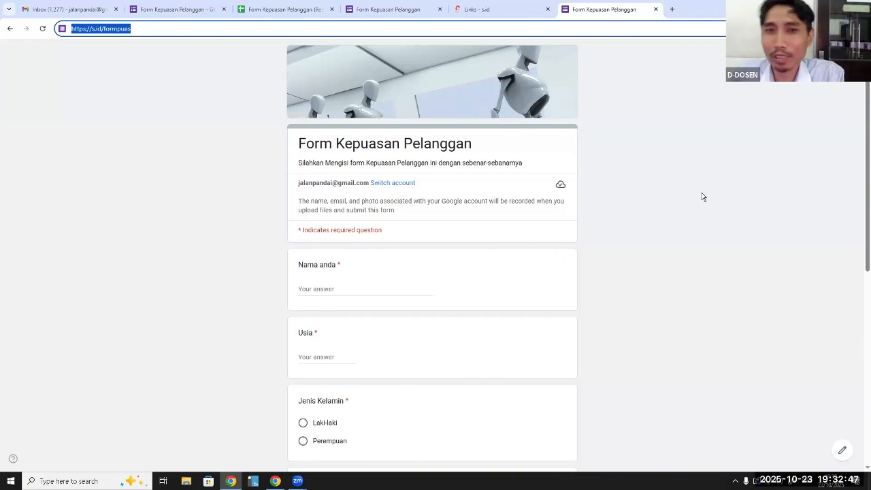
Return to the linked Form Kepuasan Pelanggan (Responses) spreadsheet and examine the incoming response rows
click(541, 16)
click(288, 15)
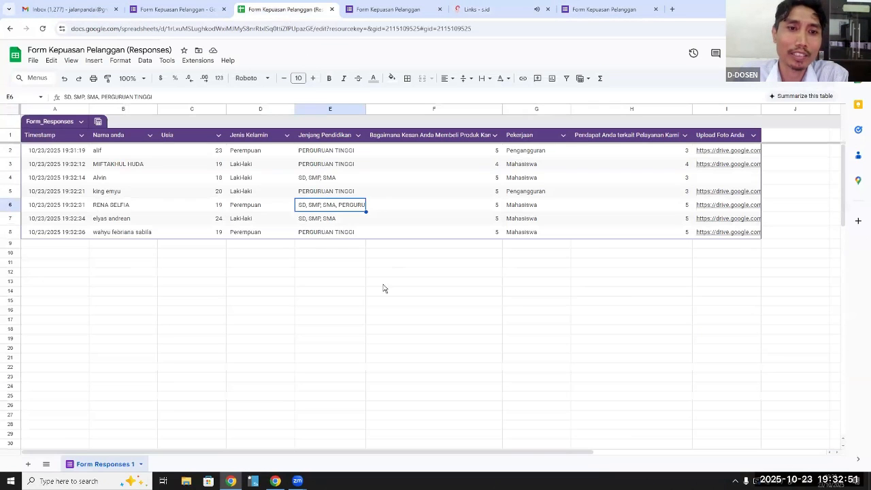
click(331, 312)
scroll(451, 323, down, 1)
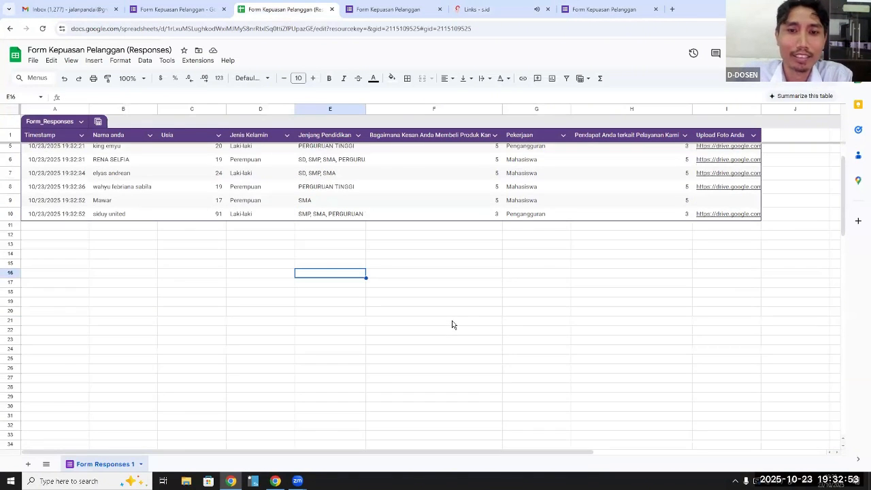
scroll(453, 324, up, 1)
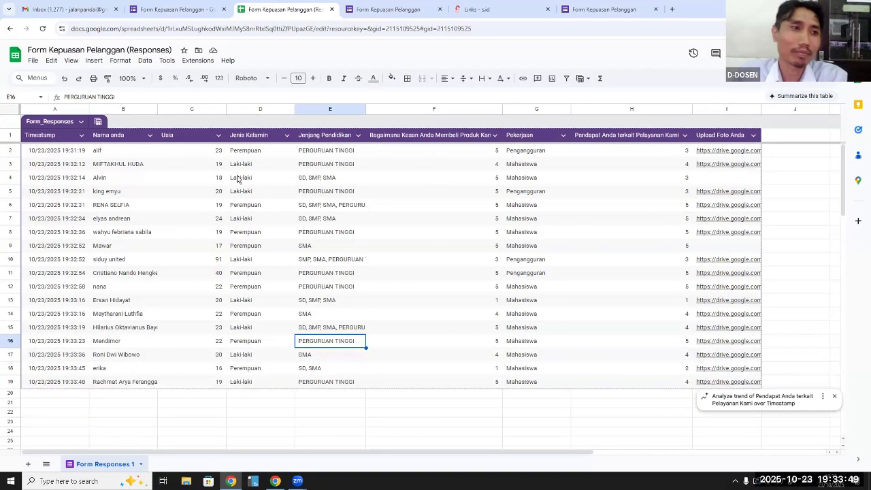
Download the responses spreadsheet as a Microsoft Excel (.xlsx) file and show it in the Downloads folder
click(33, 61)
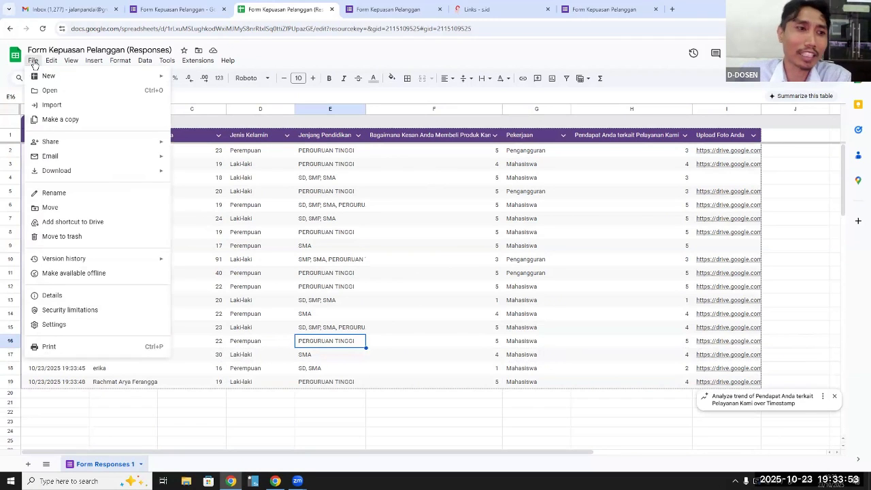
mouse_move(53, 171)
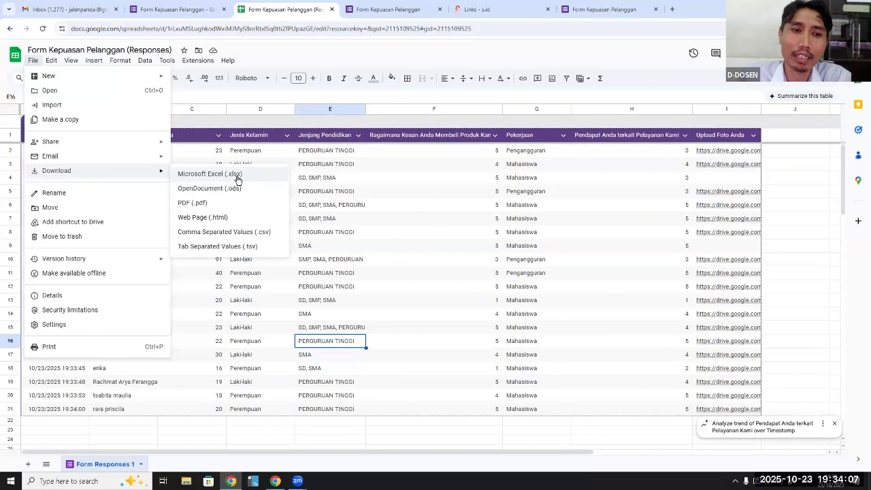
click(238, 178)
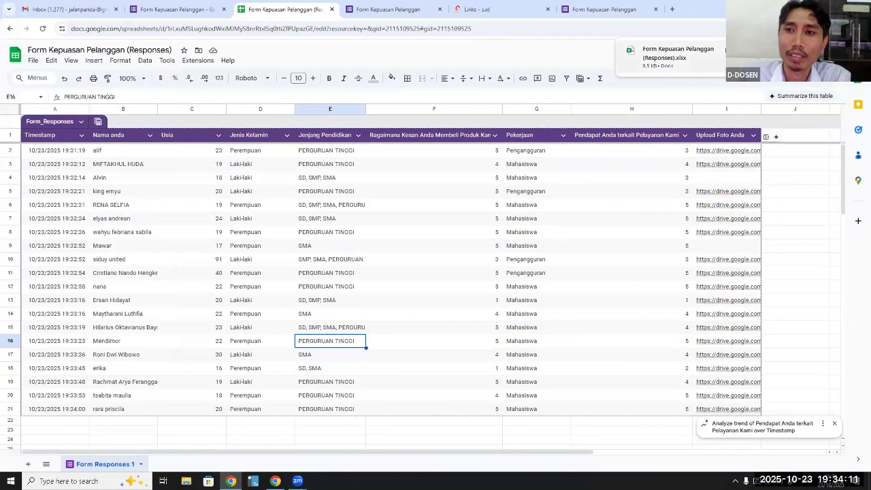
click(726, 50)
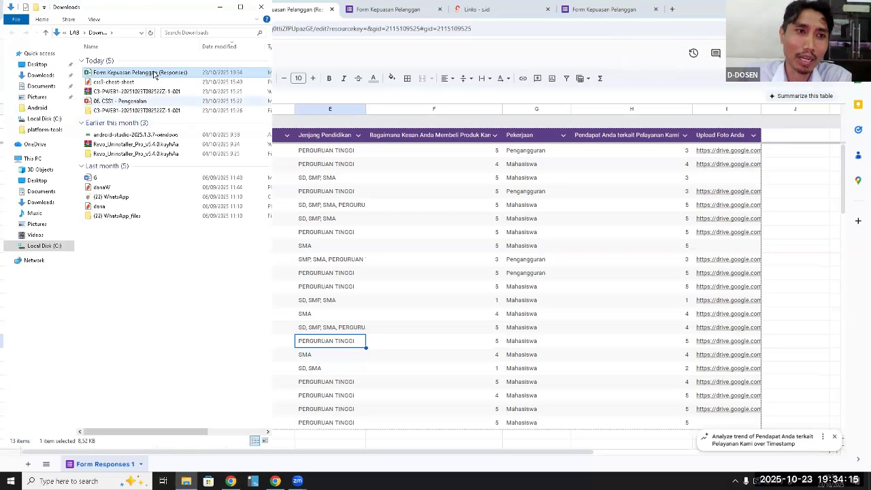
Open the downloaded responses workbook in Excel, enable editing, look through its rows and close it
double_click(156, 73)
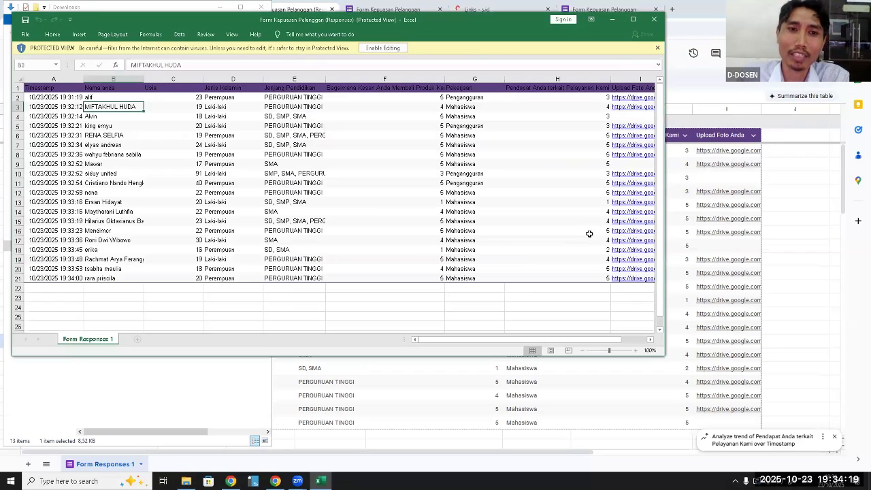
click(396, 48)
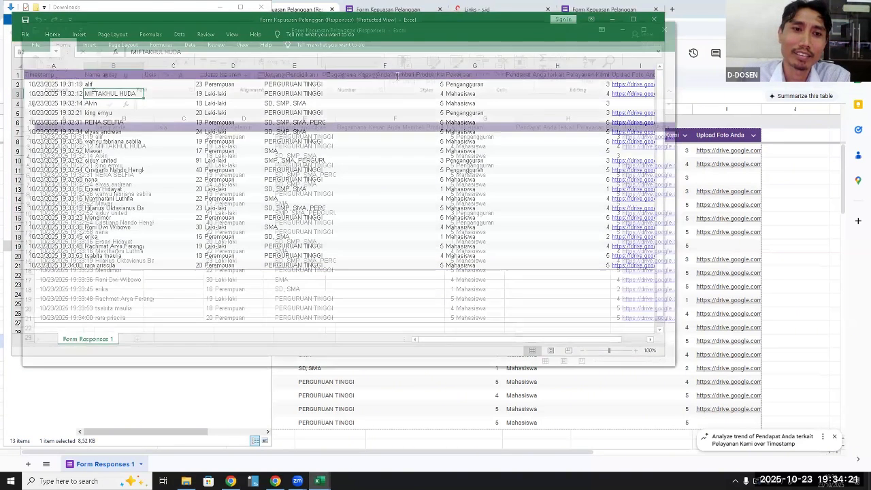
click(396, 202)
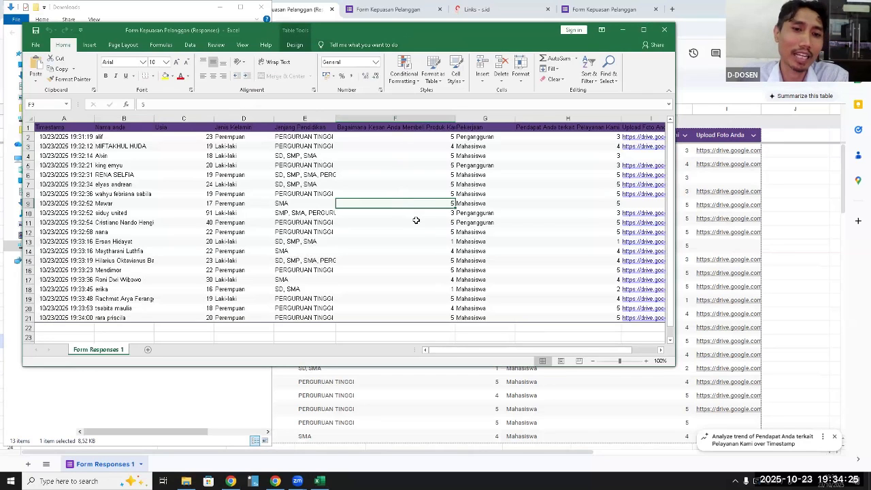
scroll(418, 227, down, 2)
scroll(420, 229, up, 2)
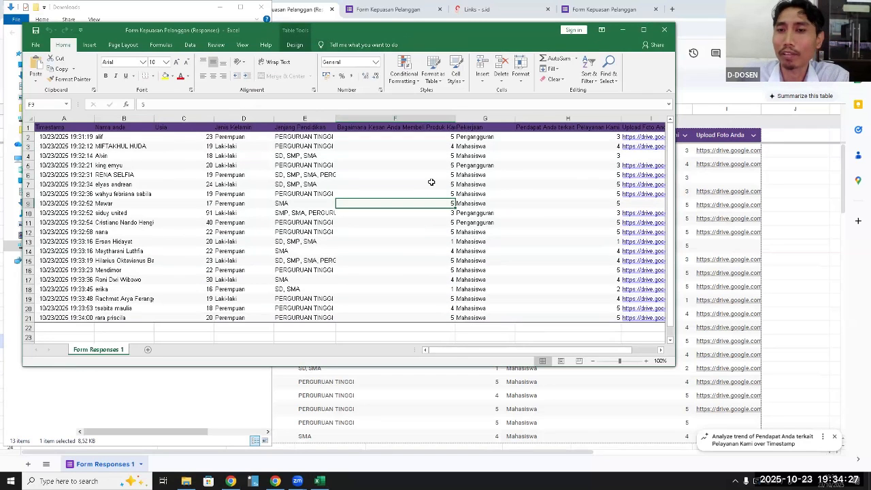
click(665, 30)
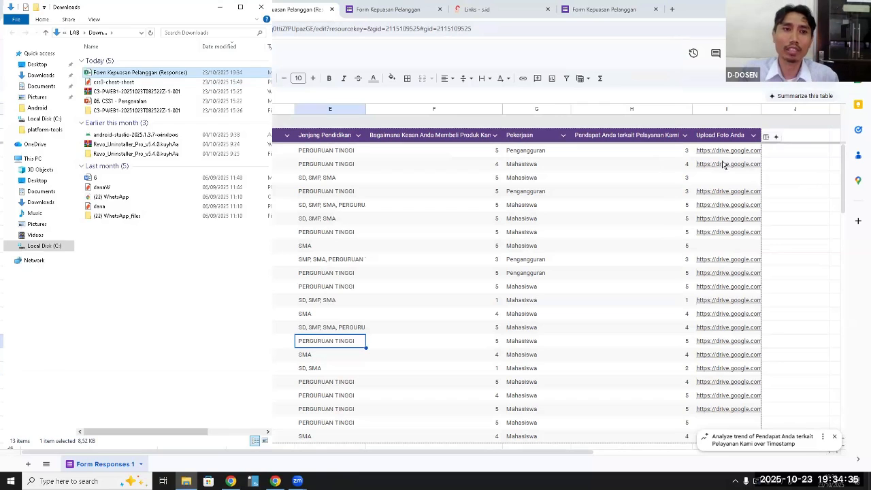
Return to the online responses spreadsheet, view its download format options and look through the response rows
click(804, 179)
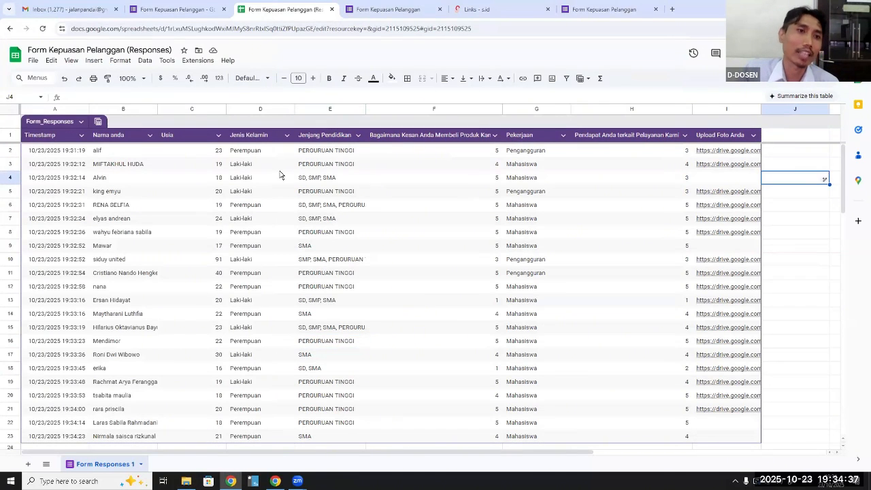
click(34, 61)
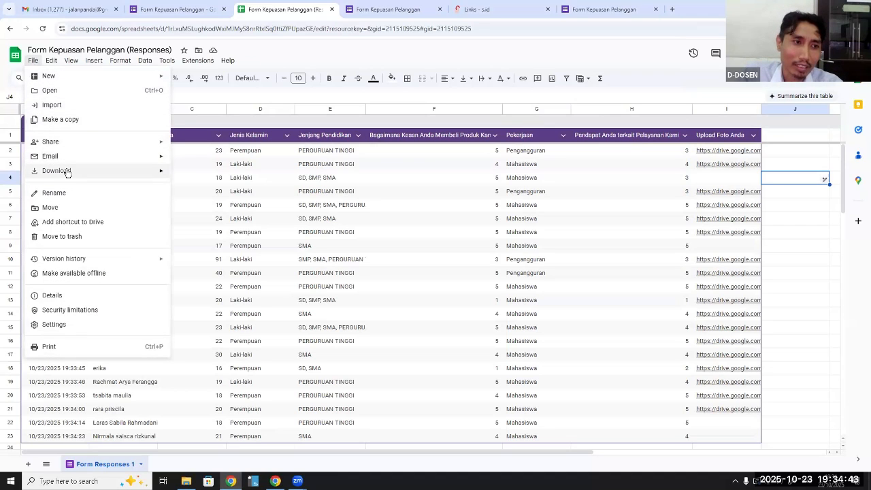
mouse_move(147, 175)
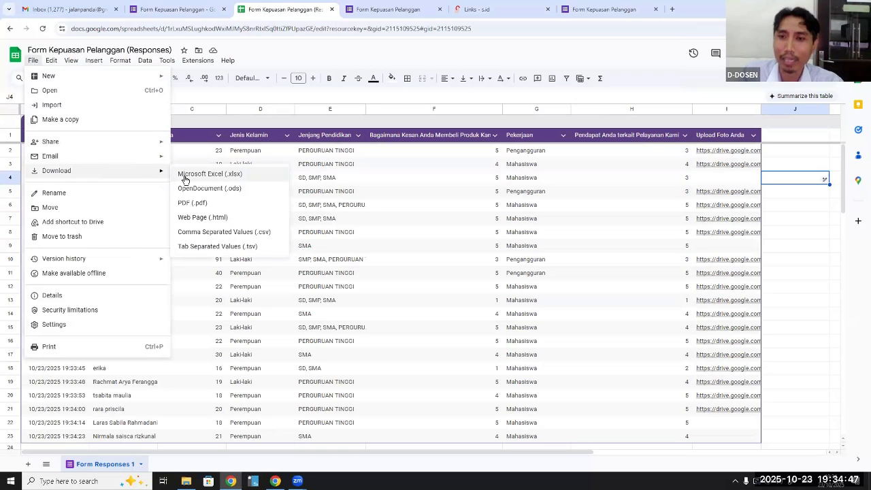
click(787, 252)
scroll(781, 273, down, 3)
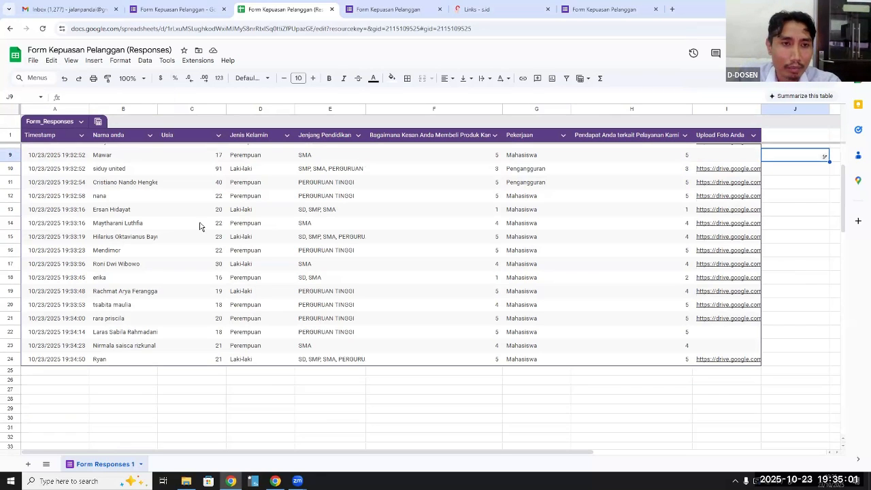
scroll(582, 270, up, 2)
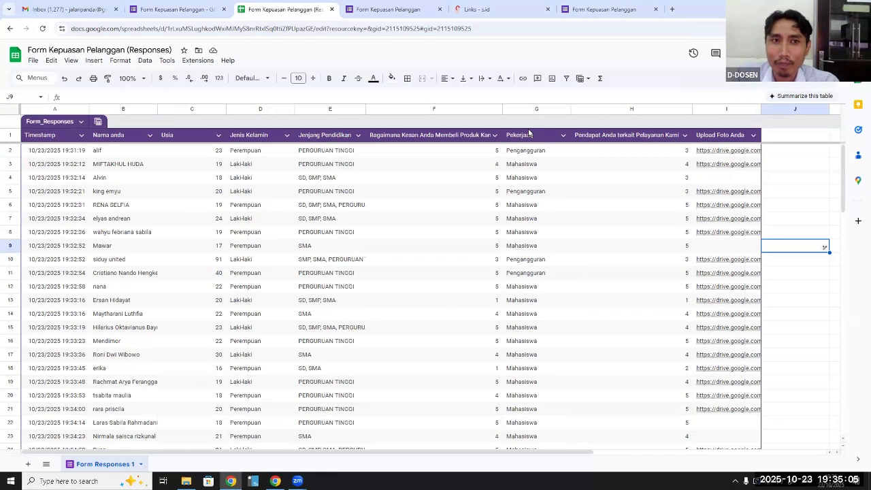
Return to the Form Kepuasan Pelanggan responses and examine the summaries for Nama anda, Usia, Jenis Kelamin and Jenjang Pendidikan
click(199, 13)
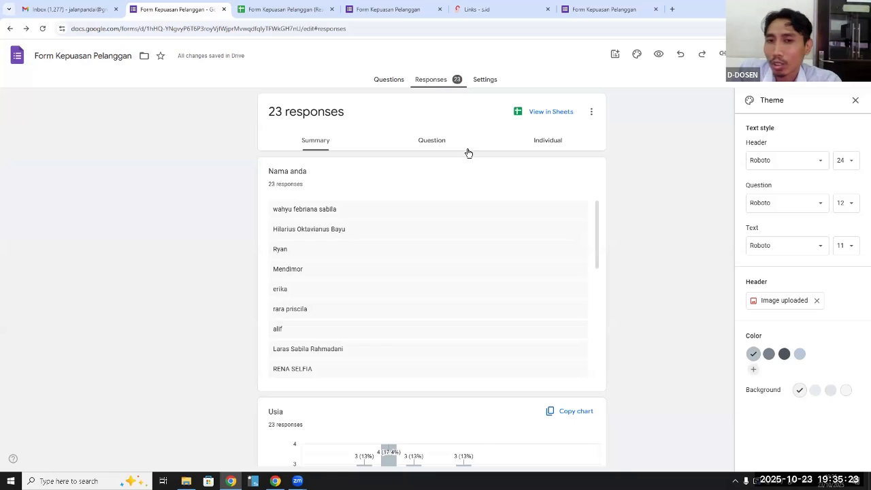
scroll(459, 189, down, 2)
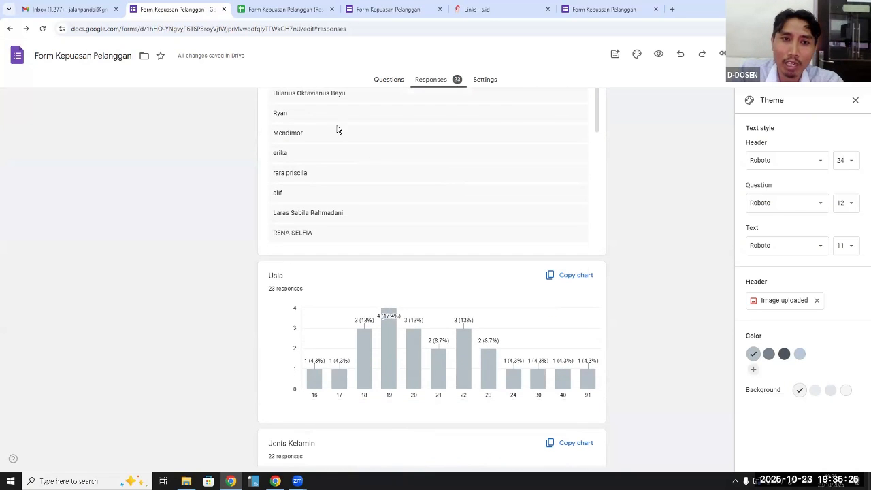
scroll(356, 203, down, 2)
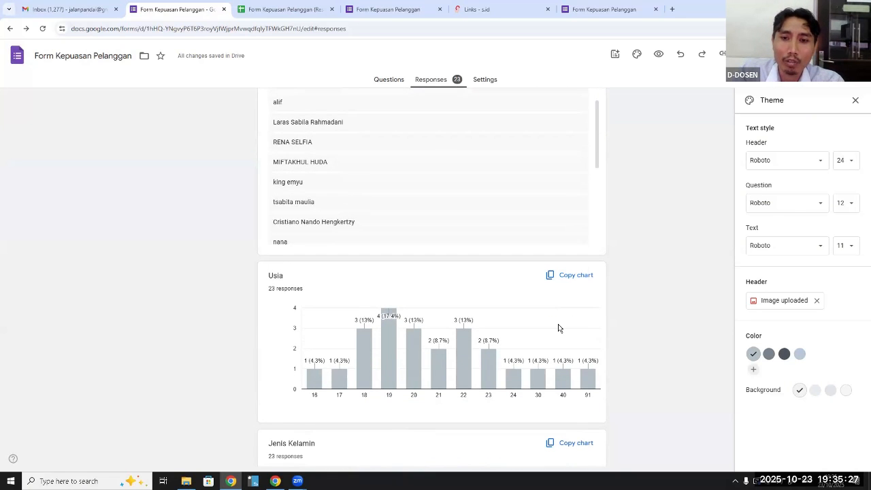
scroll(559, 328, down, 2)
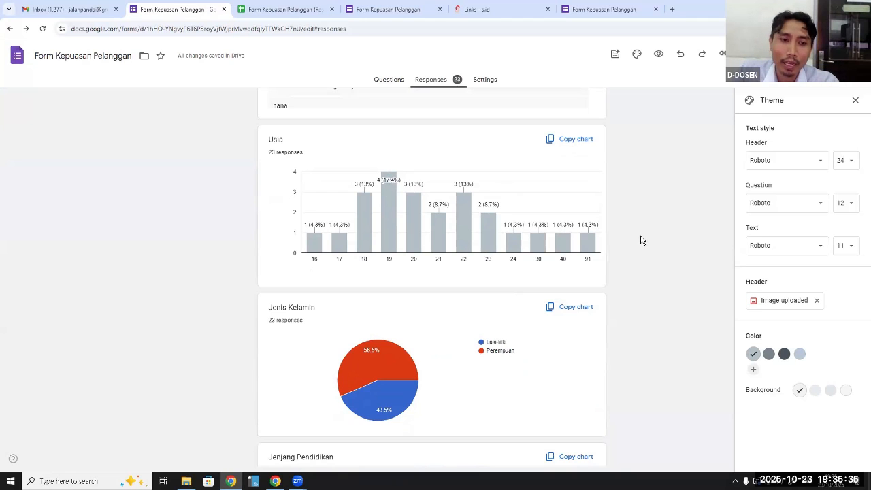
scroll(637, 242, down, 2)
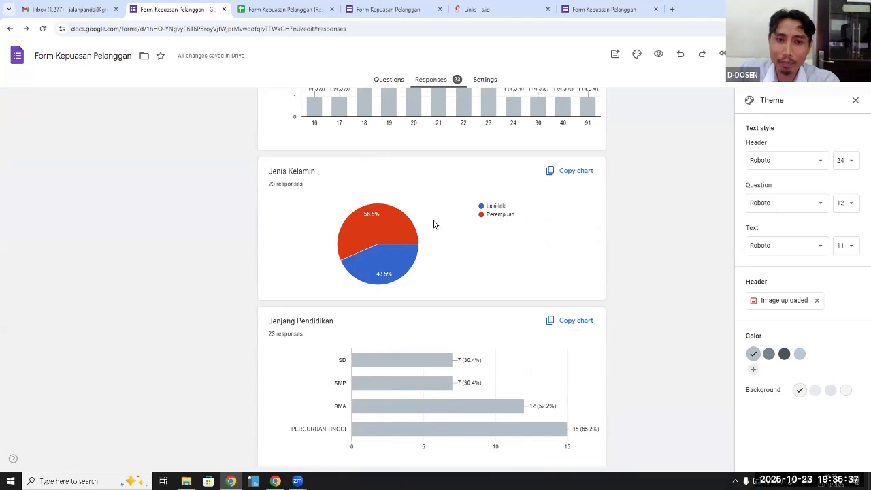
mouse_move(405, 216)
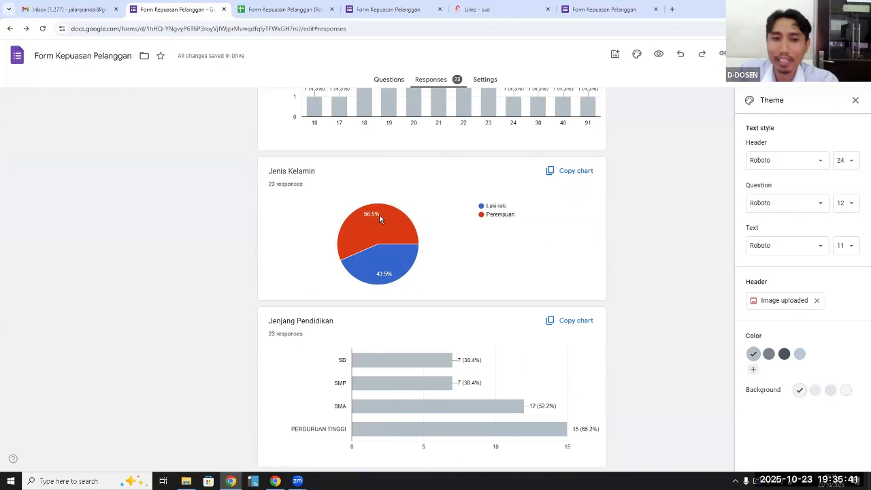
scroll(454, 246, down, 1)
scroll(454, 246, down, 3)
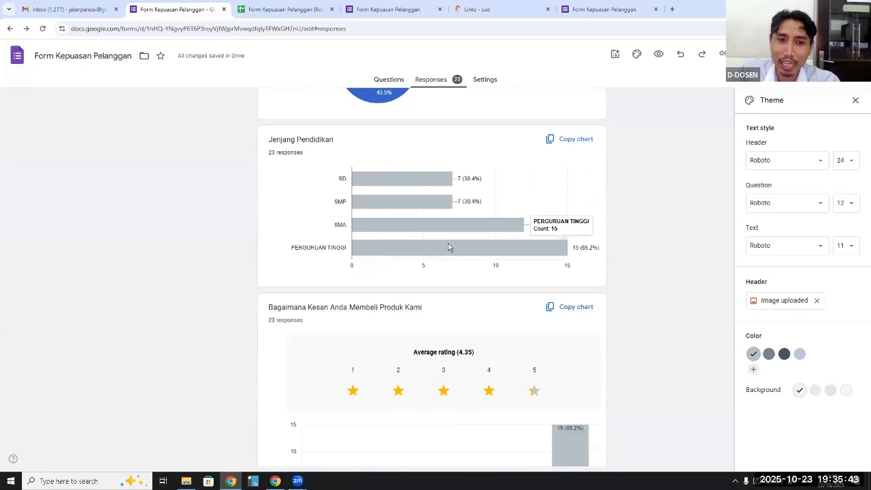
mouse_move(562, 254)
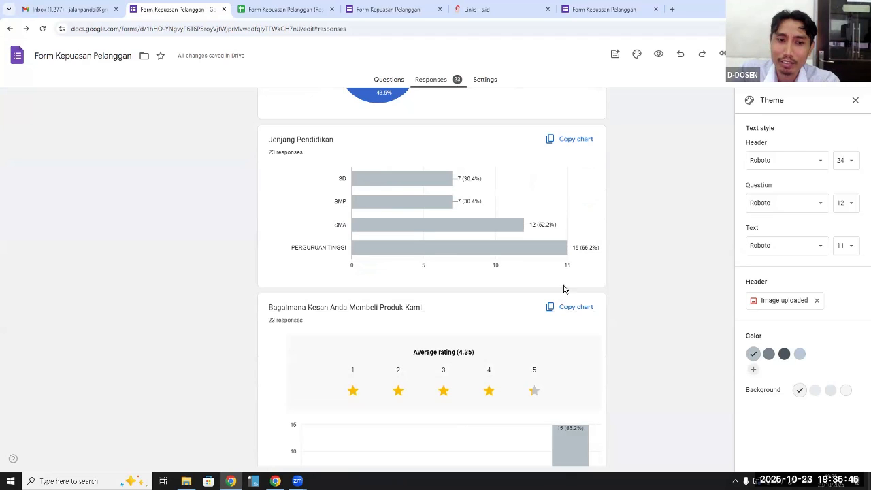
Examine the summaries for the product impression rating, Pekerjaan, Pendapat Anda terkait Pelayanan Kami and the Upload Foto Anda files
scroll(566, 288, down, 3)
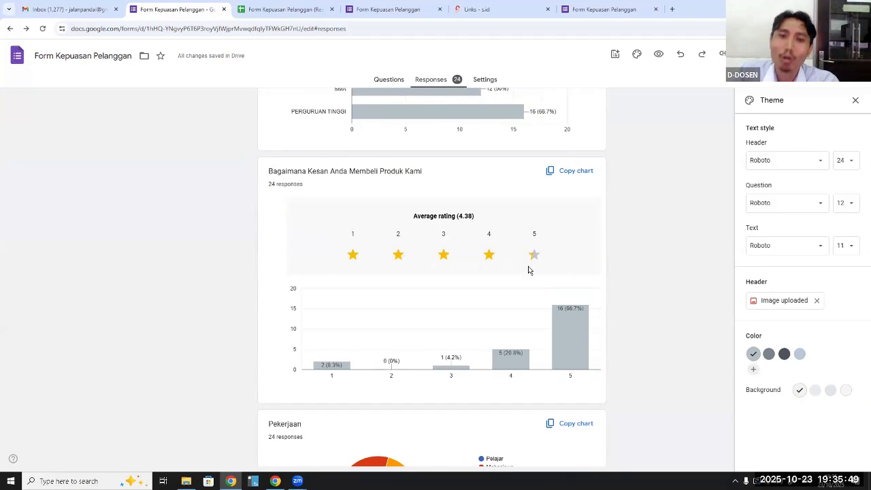
scroll(548, 261, down, 2)
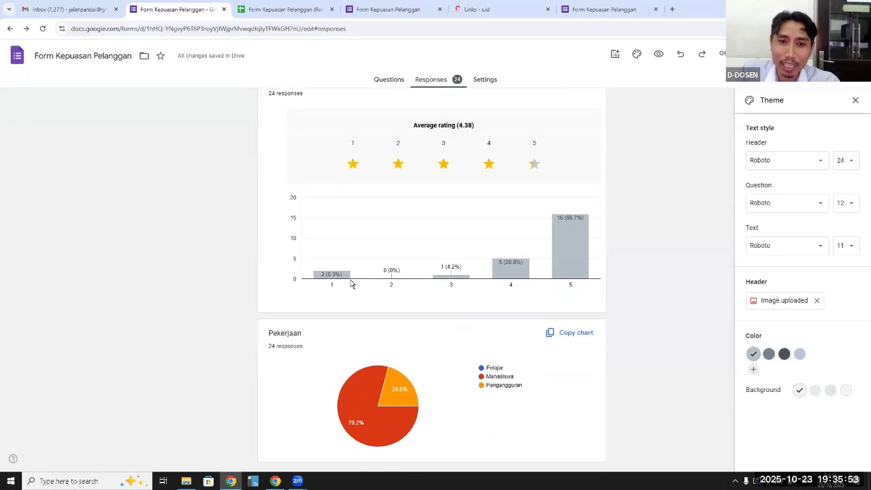
mouse_move(586, 238)
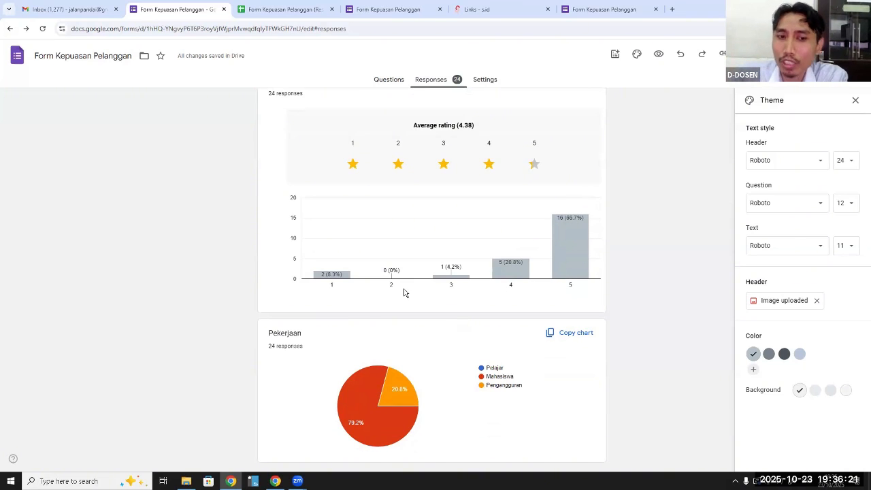
scroll(390, 279, down, 3)
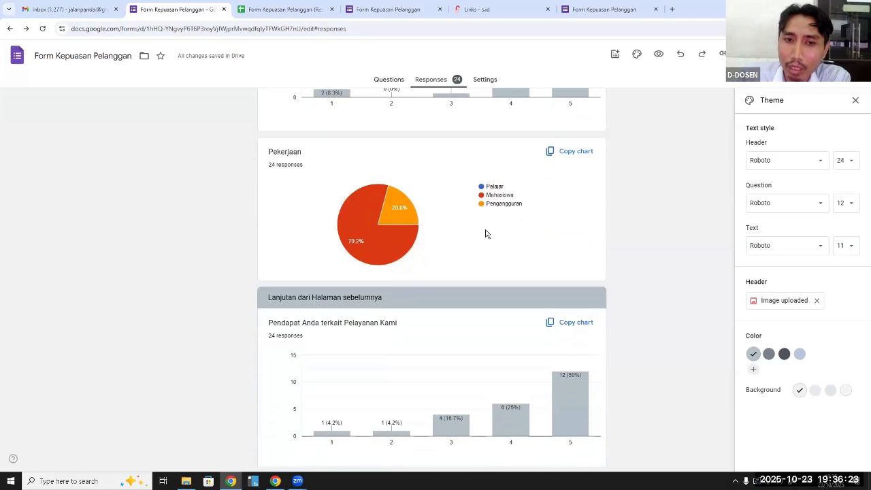
mouse_move(371, 252)
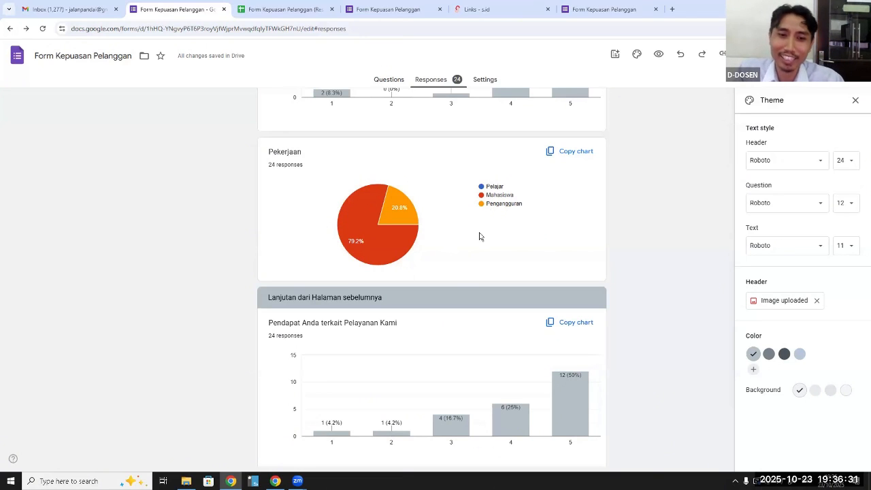
scroll(479, 236, down, 2)
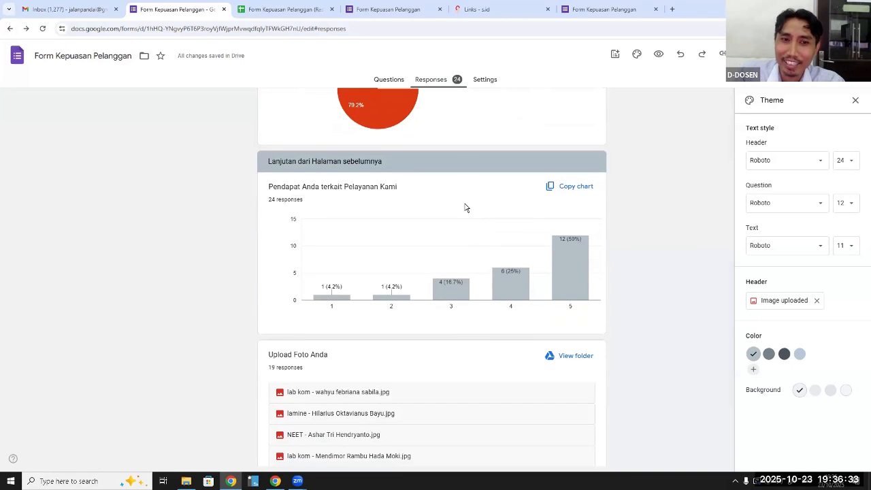
scroll(465, 207, down, 3)
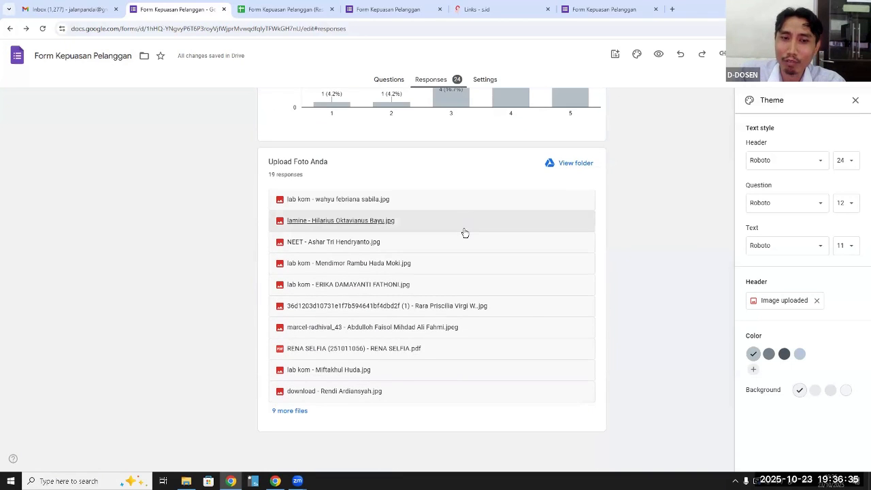
scroll(657, 292, up, 7)
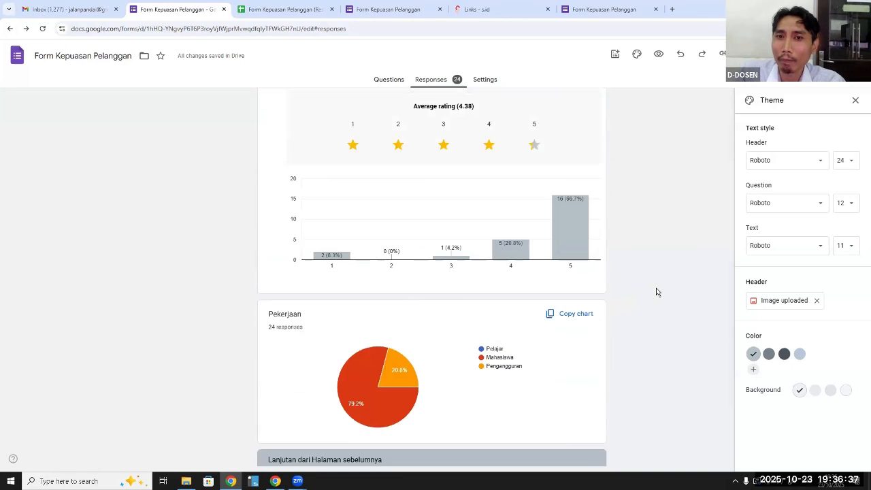
scroll(657, 292, up, 15)
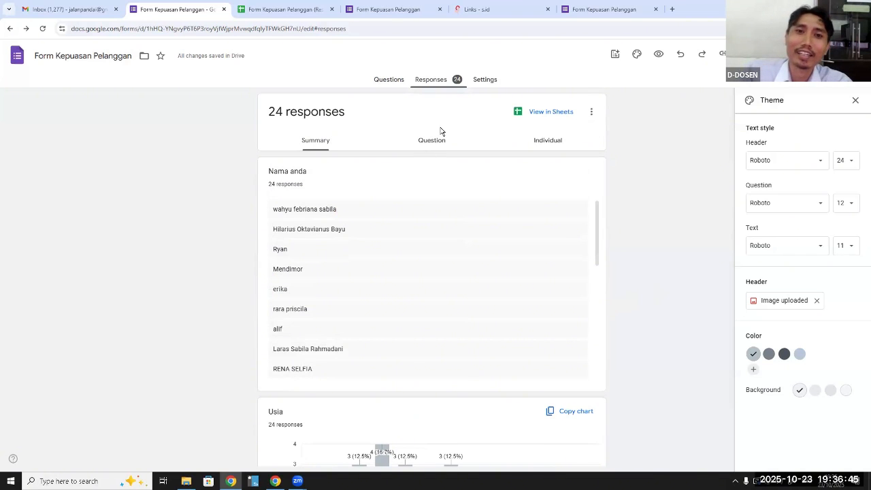
Make the form a quiz in its settings and examine the grade release, respondent and default question point options
click(490, 81)
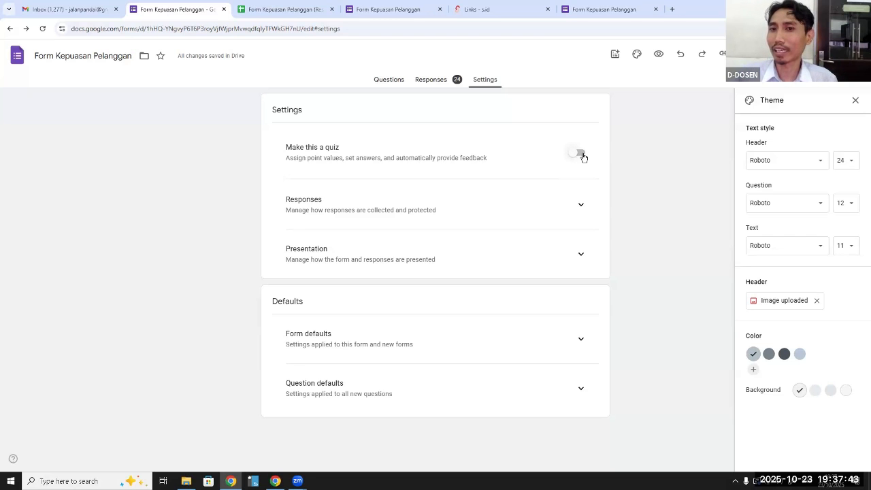
click(579, 154)
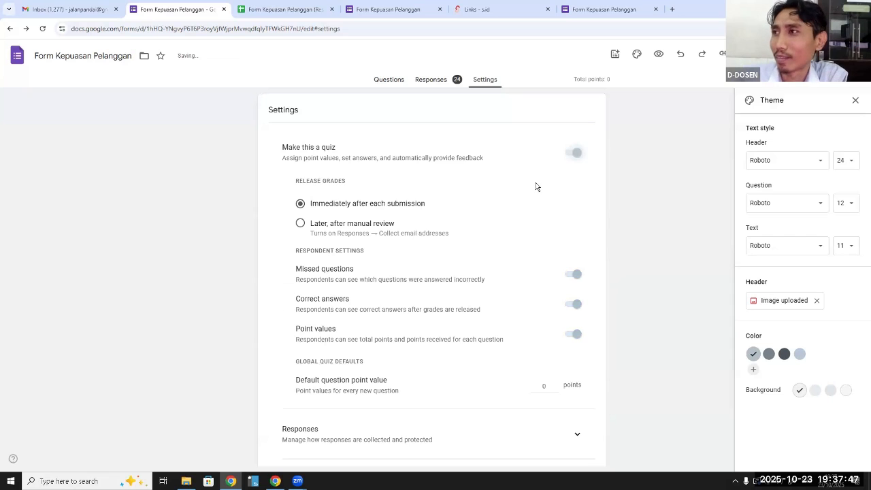
scroll(536, 190, down, 1)
scroll(535, 189, up, 1)
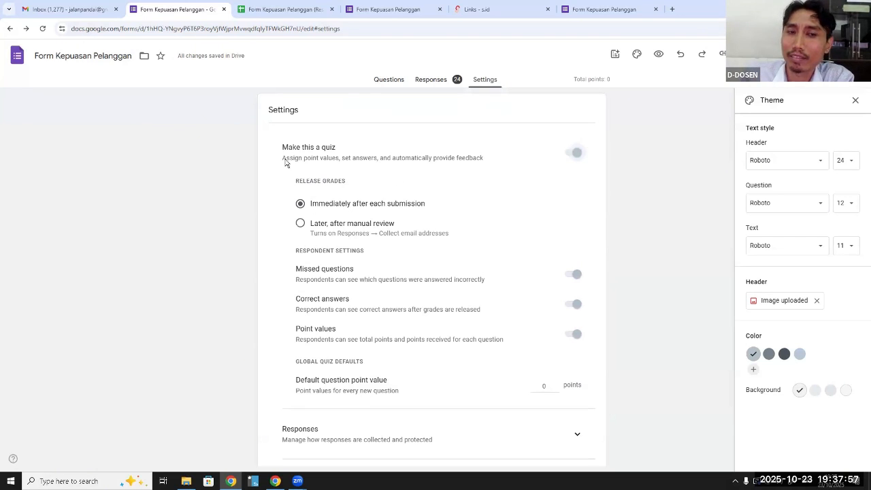
scroll(423, 228, down, 3)
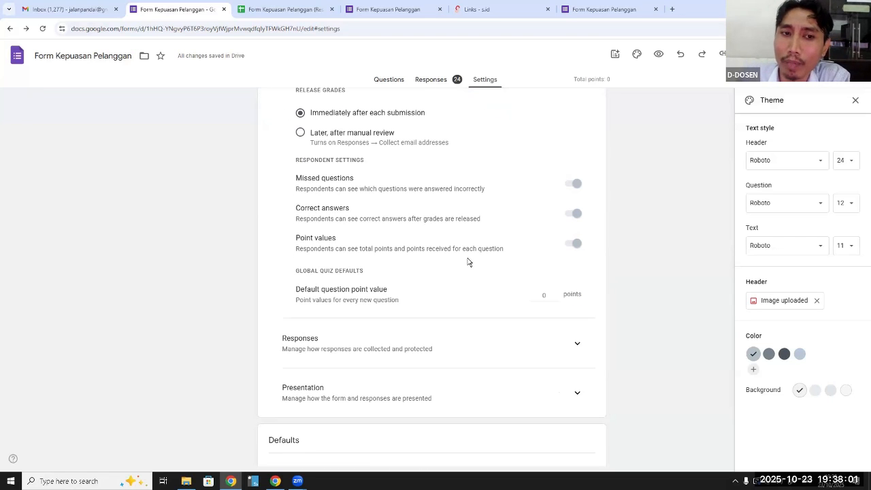
scroll(468, 262, up, 3)
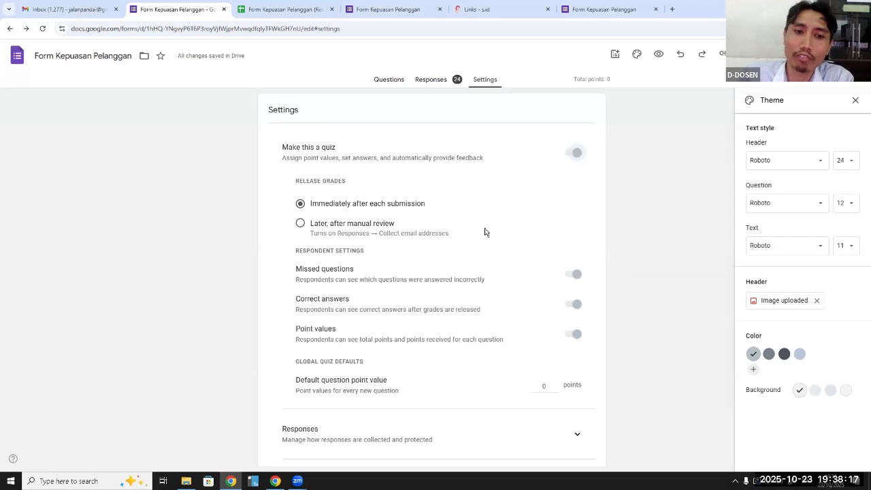
scroll(485, 237, down, 2)
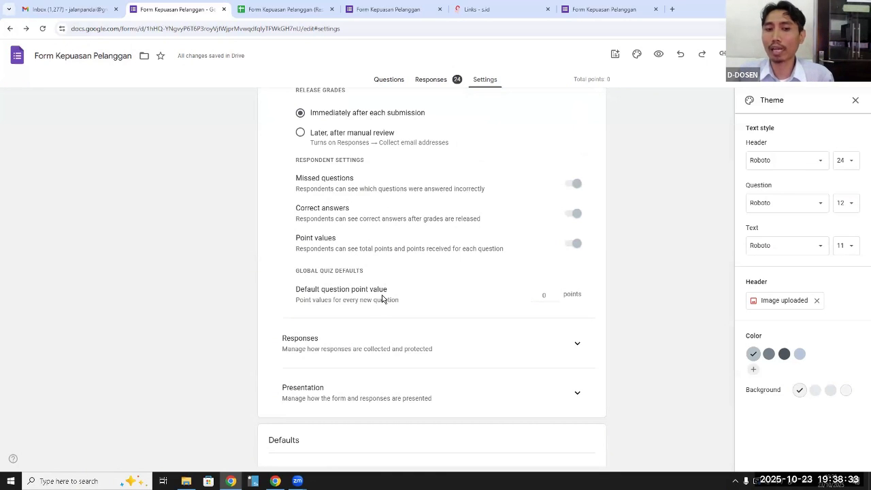
scroll(383, 292, down, 2)
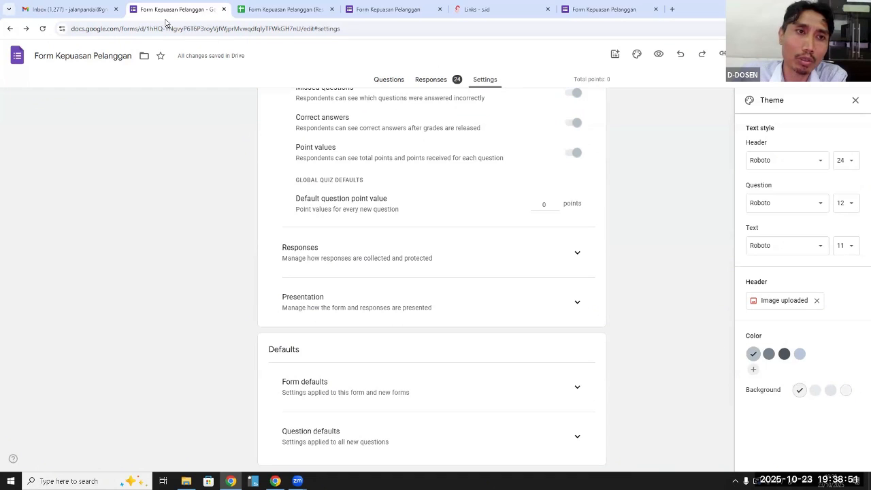
scroll(341, 203, up, 3)
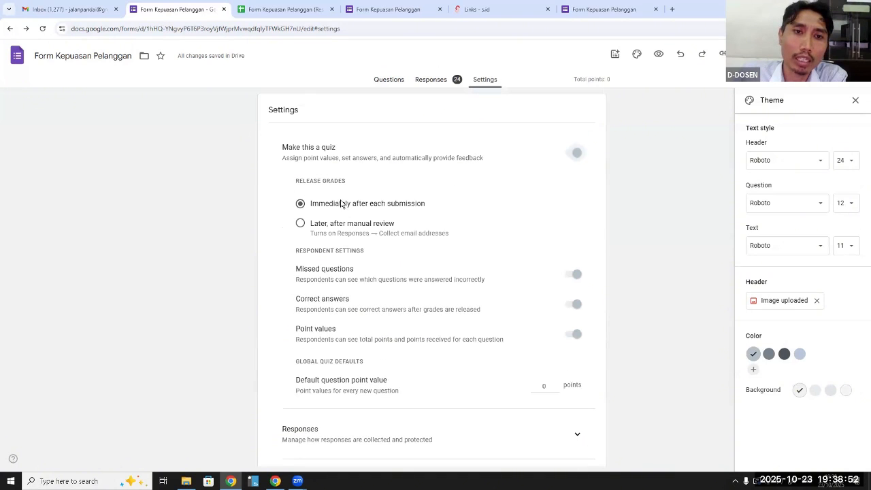
Turn off the form's Make this a quiz setting and look through its questions
click(391, 80)
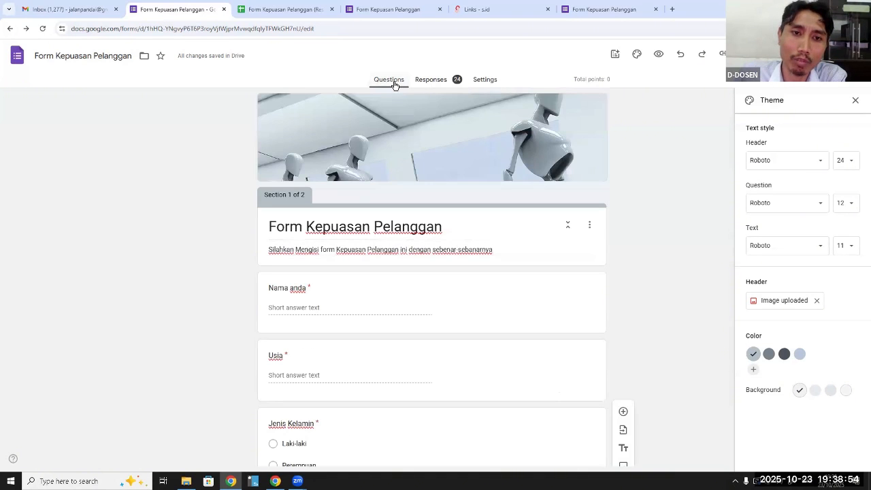
click(481, 80)
click(572, 135)
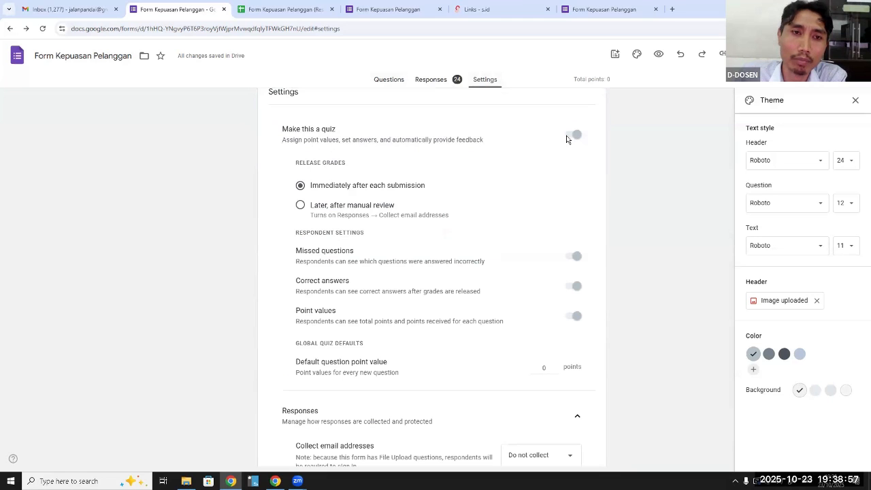
click(388, 81)
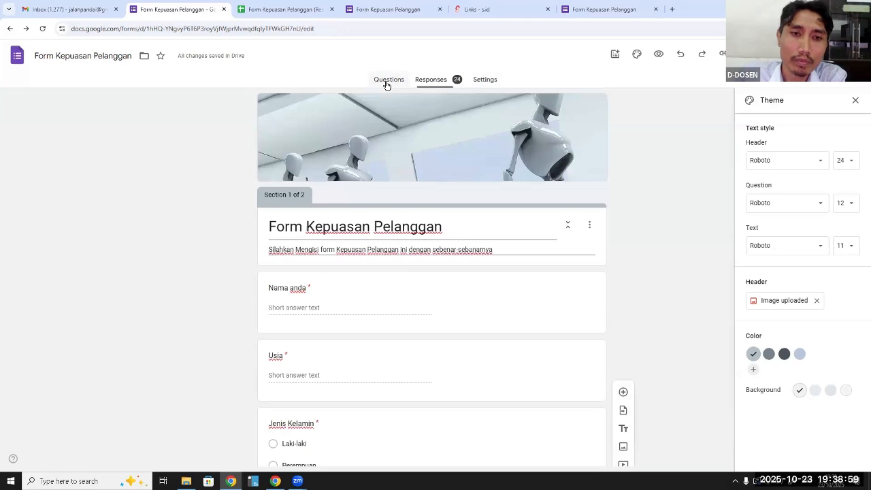
scroll(393, 294, down, 5)
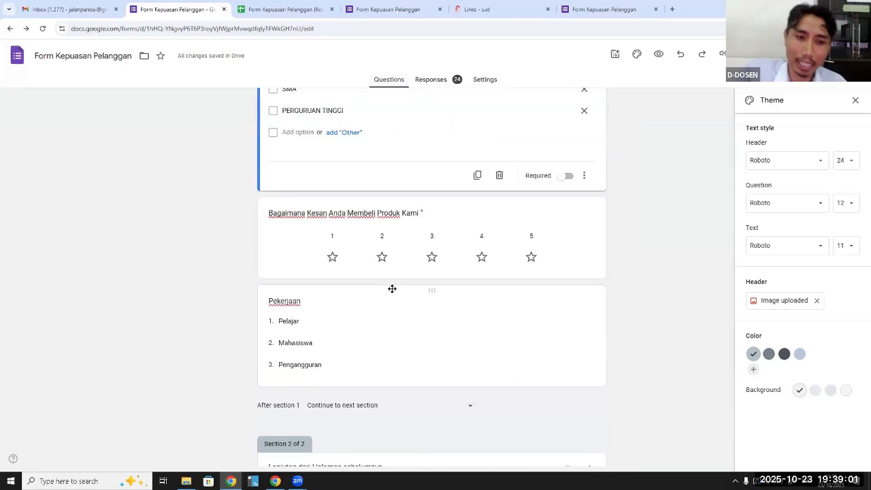
scroll(395, 278, up, 8)
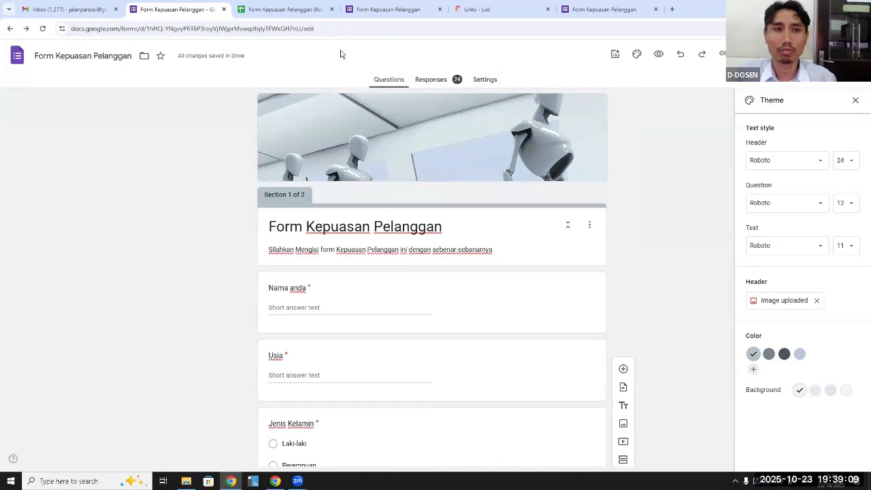
Switch to Gmail, open Google Forms from its list of Google apps and create a new blank form
click(87, 9)
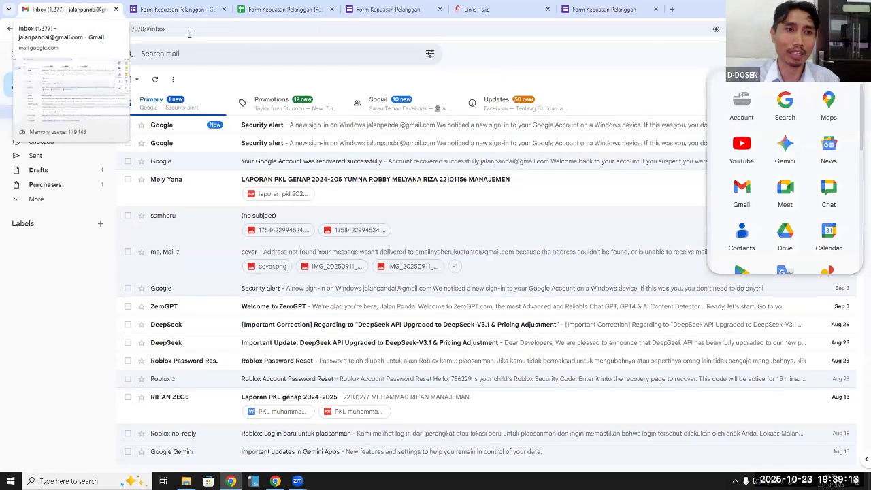
scroll(854, 163, down, 4)
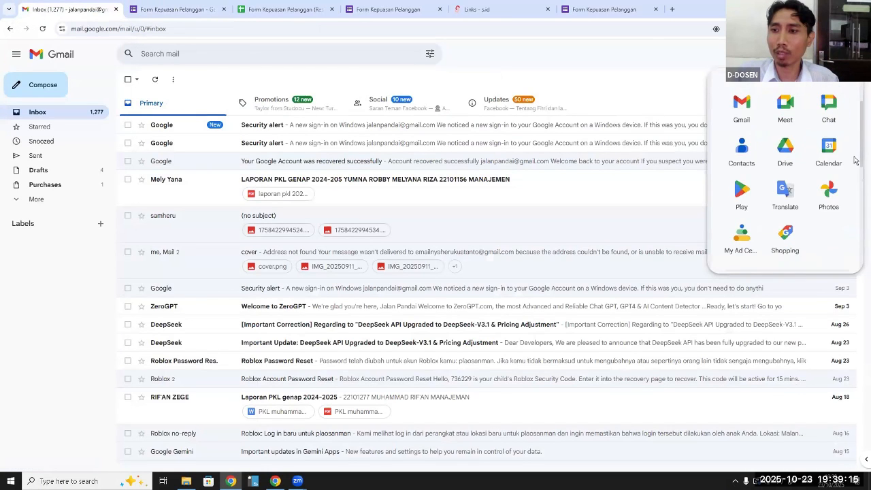
scroll(852, 170, down, 3)
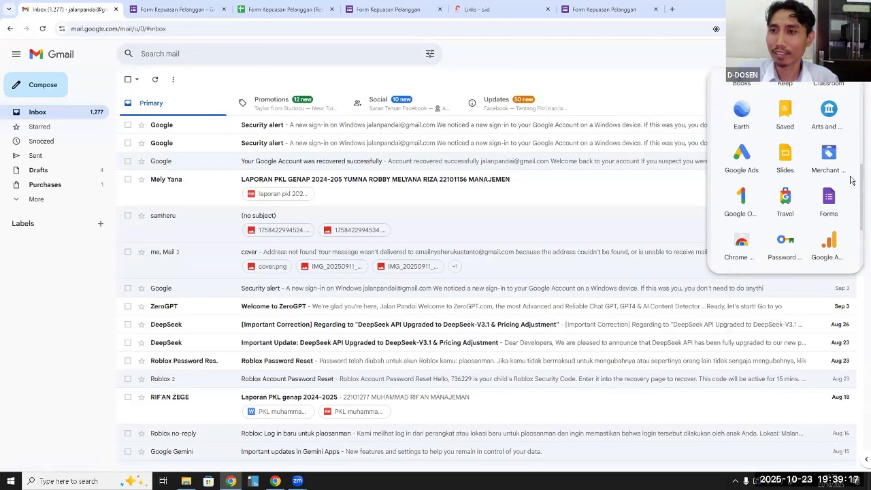
click(829, 109)
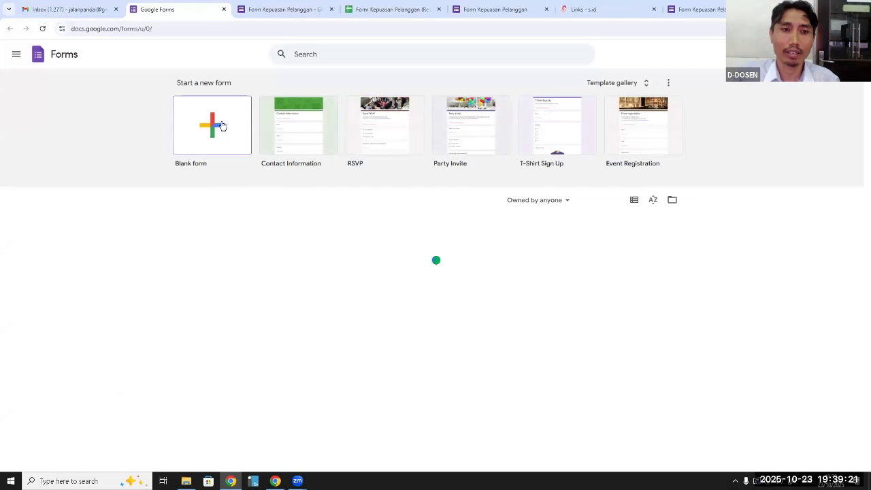
click(216, 129)
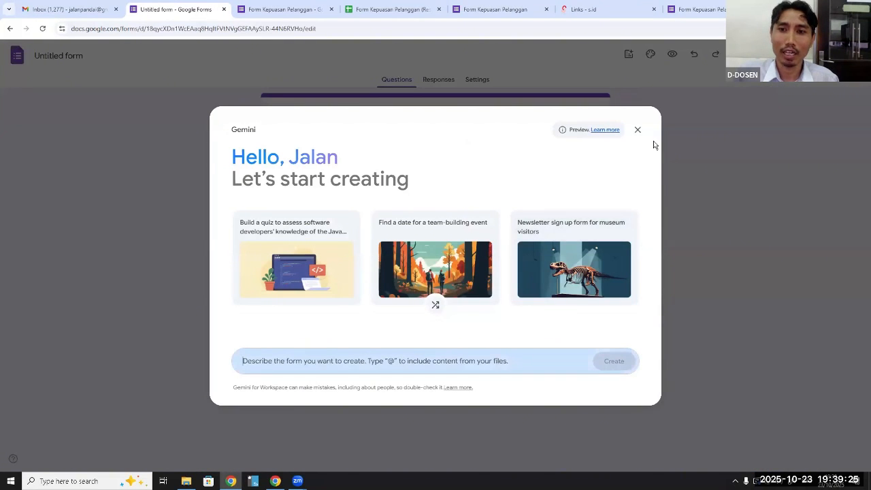
Dismiss the Gemini prompt and title the blank form "Soal Ujian Tengah Semester"
click(639, 131)
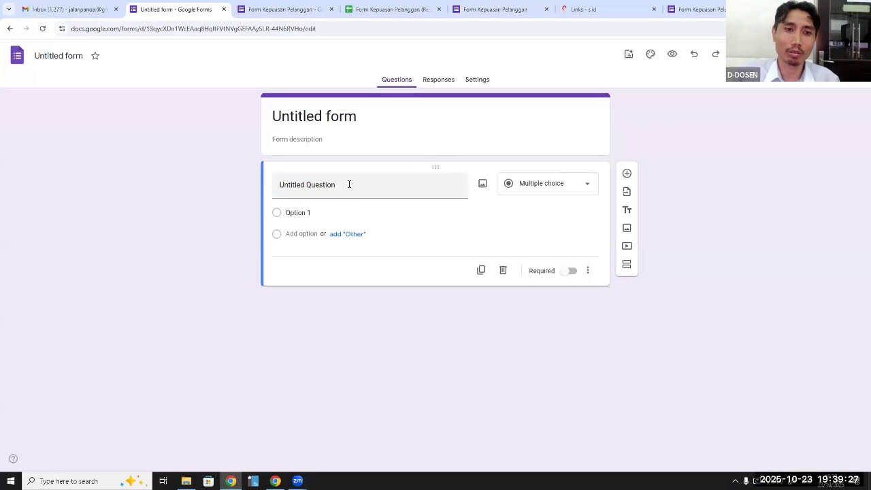
click(335, 120)
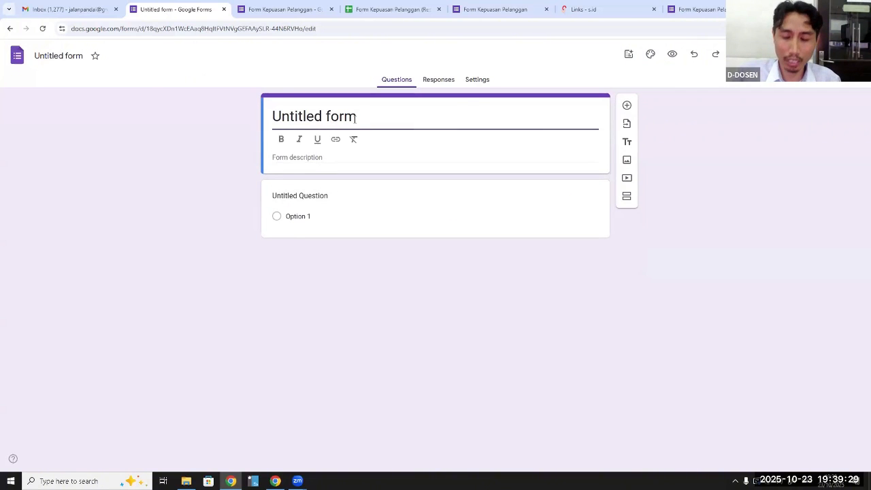
drag(356, 117, 277, 117)
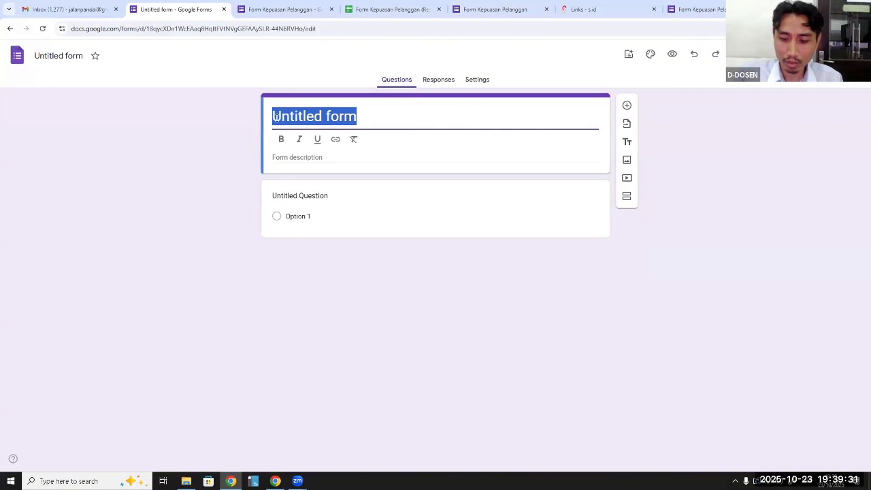
text(Soal )
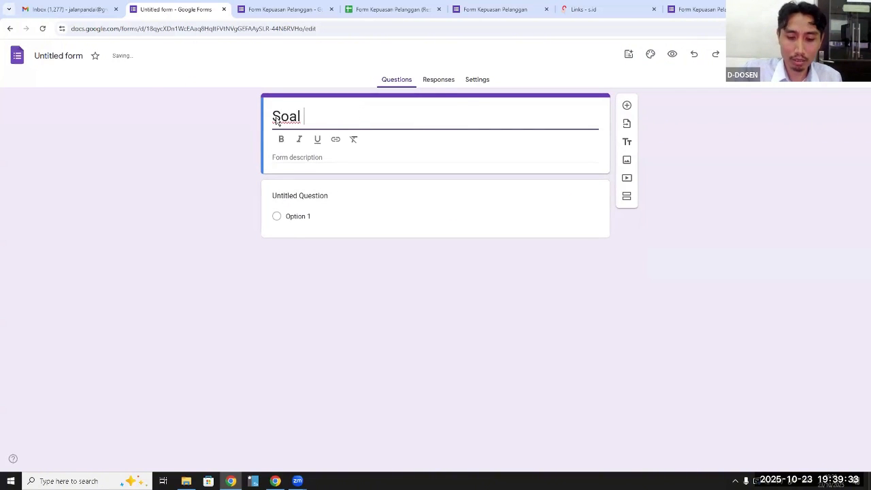
text(Uji)
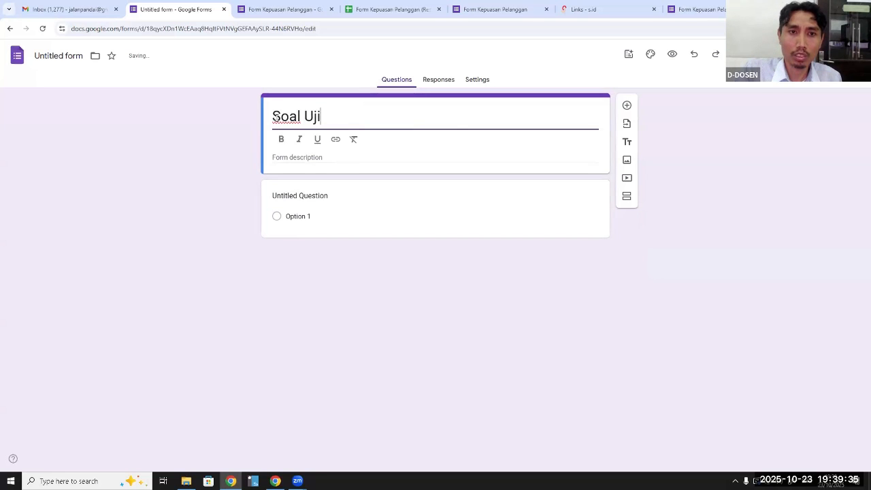
text(an tengah )
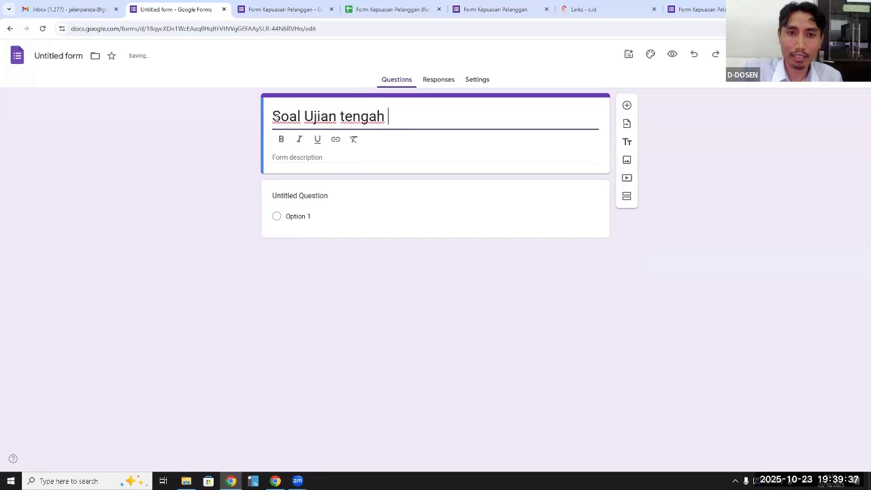
text(Semester)
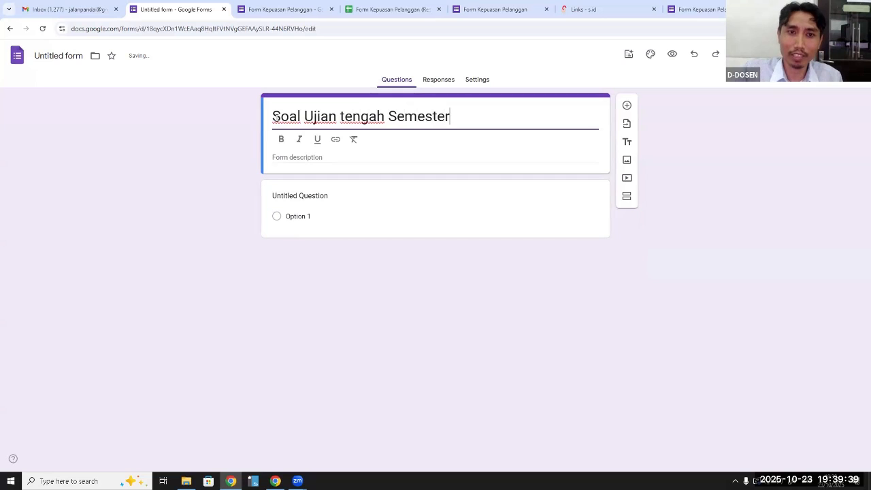
key(Left)
key(Left)
key(Left)
key(Left)
key(Left)
key(Left)
key(Left)
key(Left)
key(Left)
key(Left)
key(Left)
key(Left)
key(Left)
key(Left)
key(BackSpace)
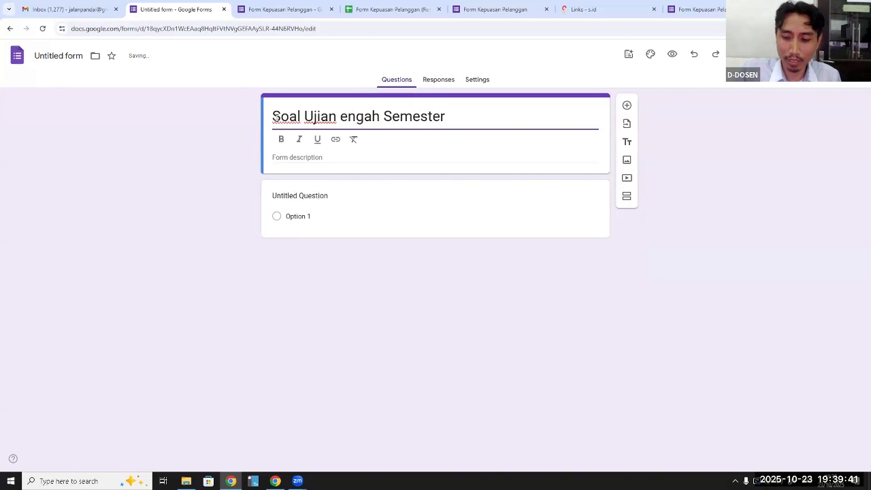
text(T)
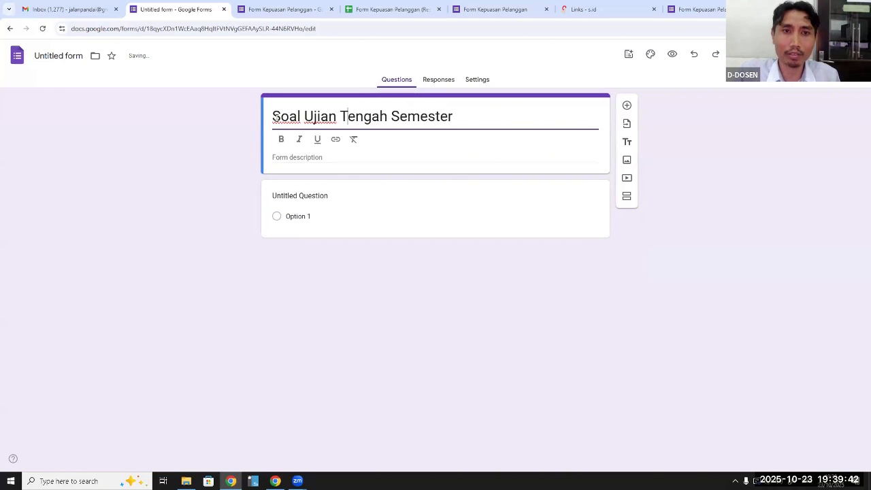
Start the form description with the lines "Kelas : Campuran" and "Mata Kuliah : Aplikom"
click(305, 157)
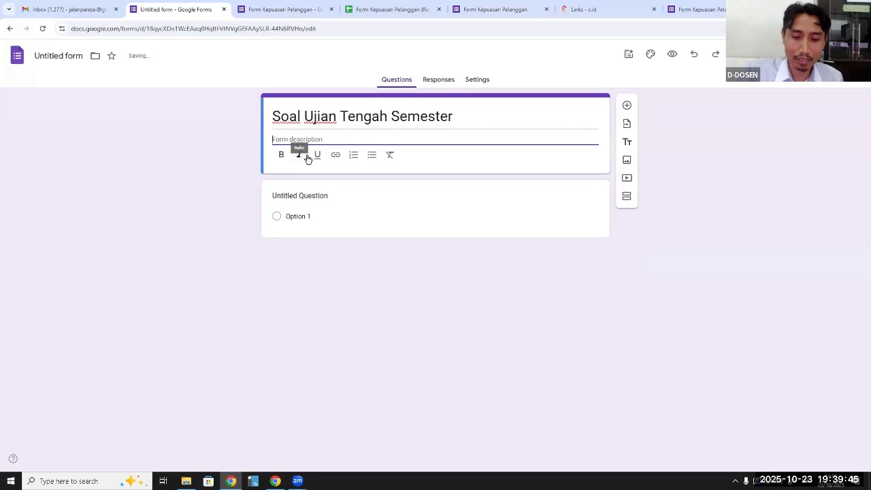
text(ke)
key(BackSpace)
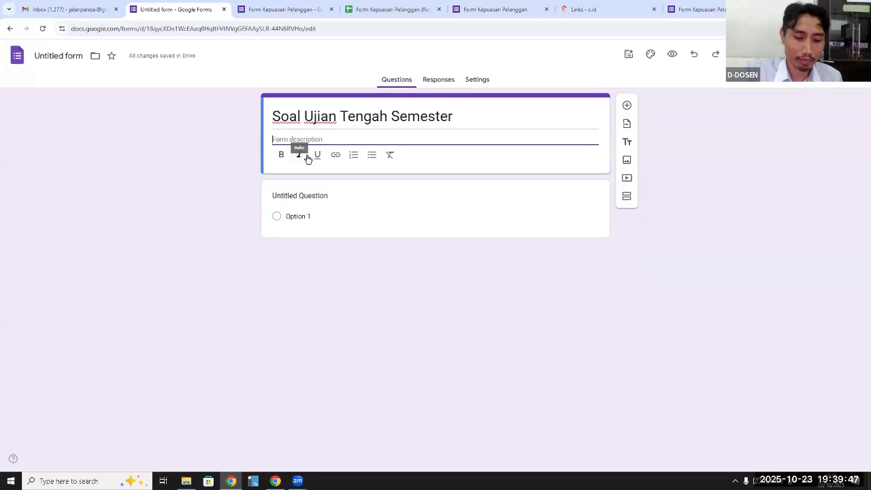
text(Kelas )
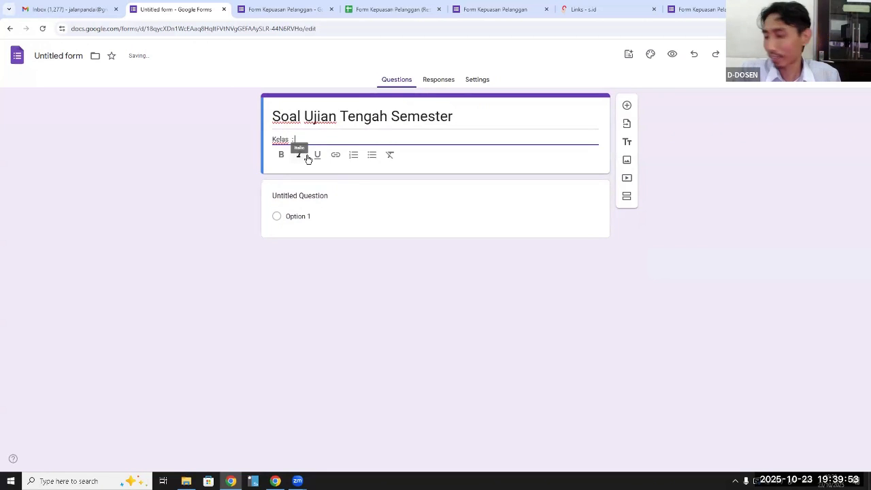
text(: Campuran)
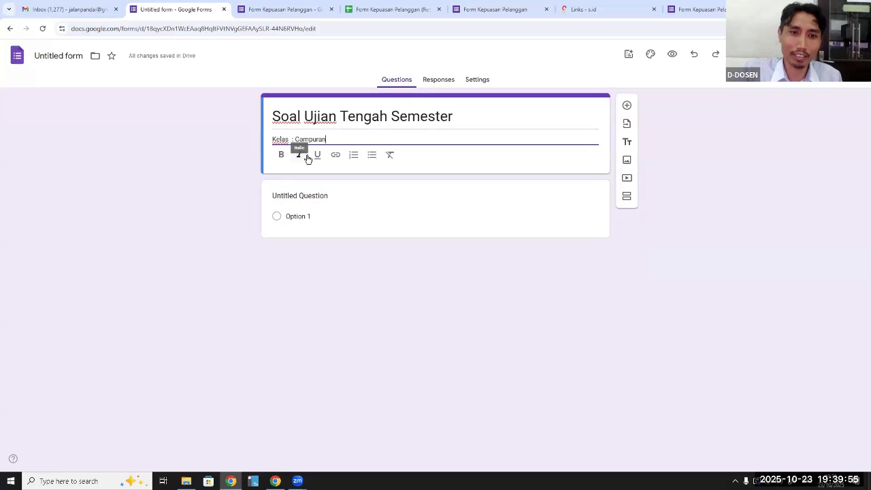
key(Return)
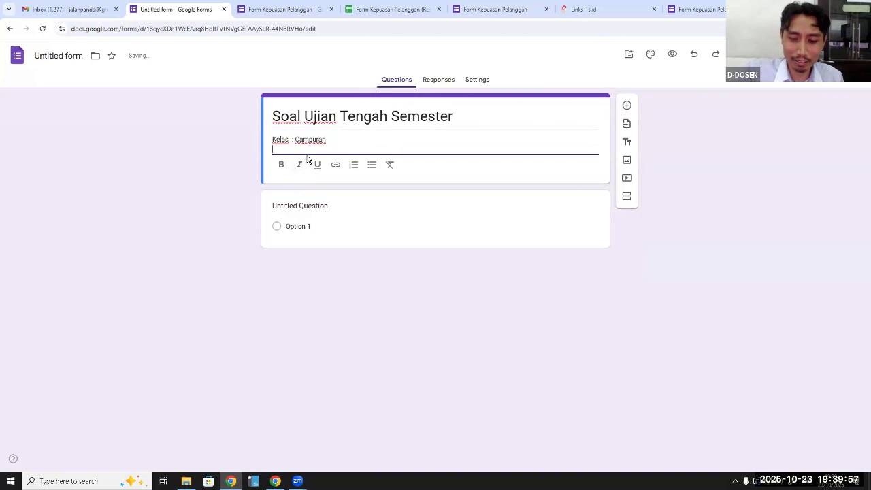
text(Mata Kuliah)
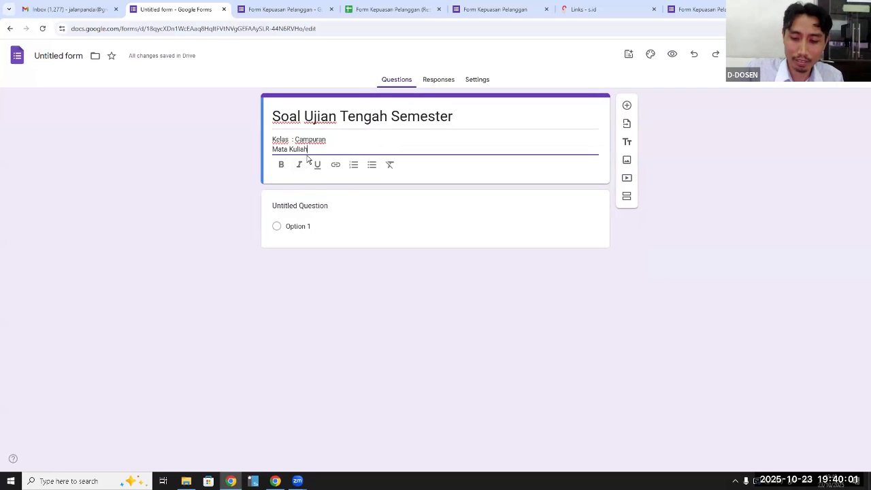
text( : )
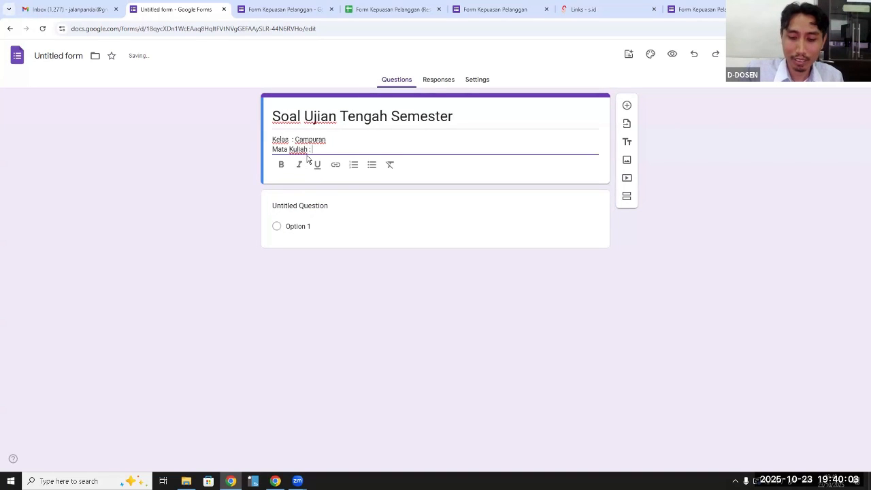
text(Aplikom)
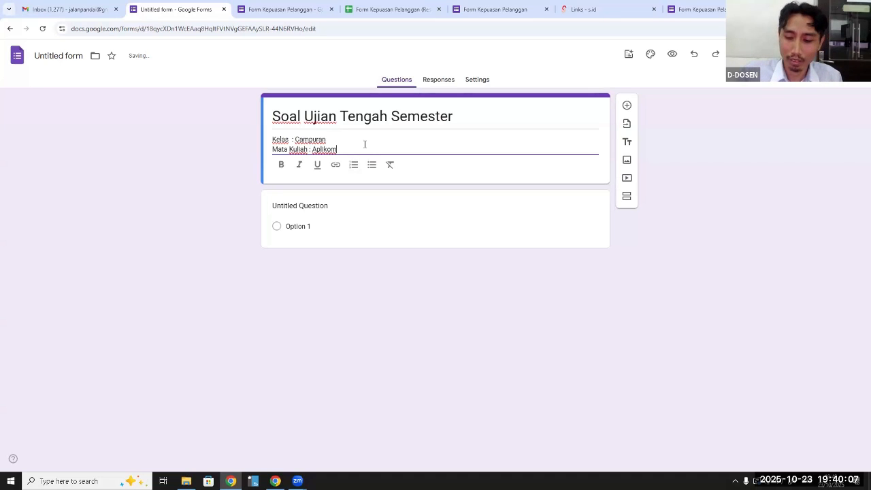
Add a "Dosen :" line with the lecturer's name to the form description
key(Return)
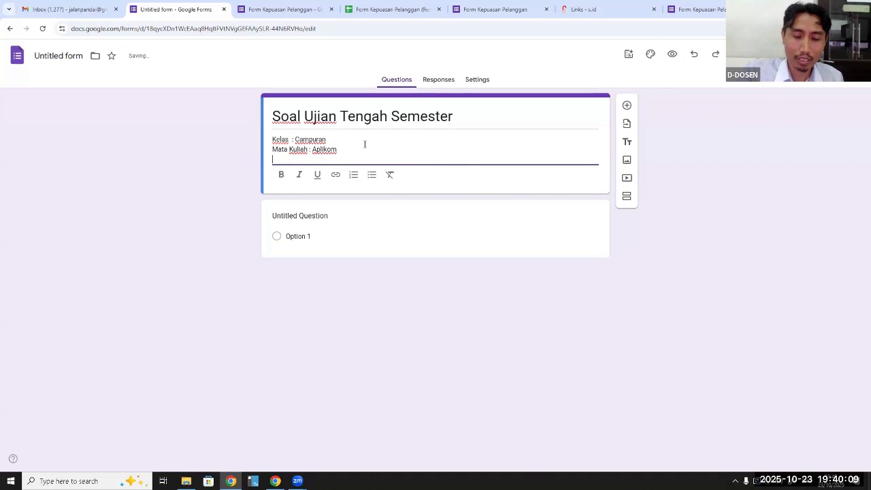
text(Dosen)
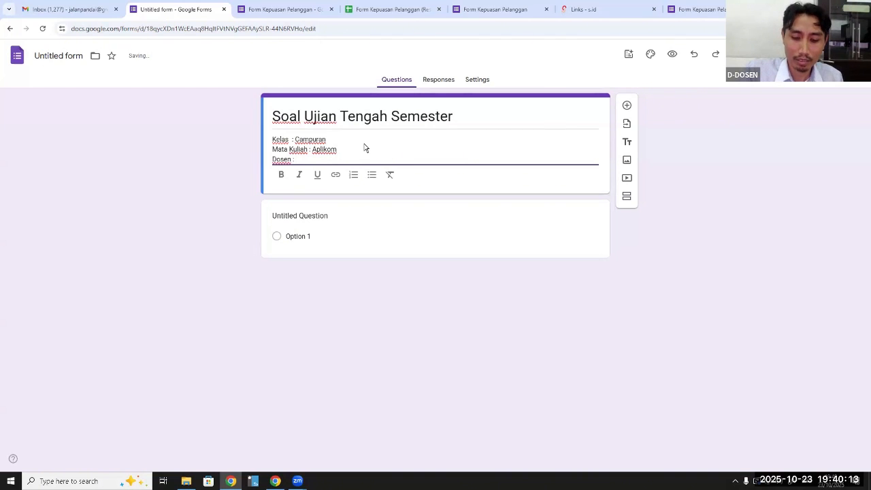
text( : Agu)
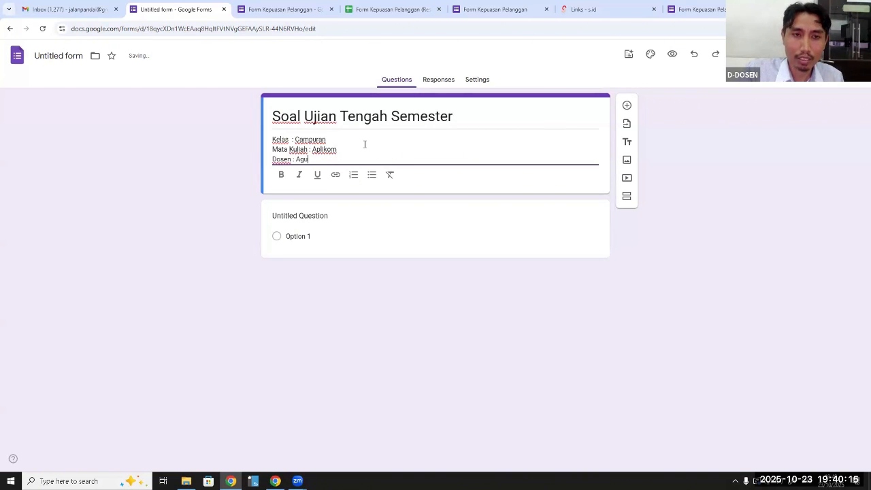
text(s PS)
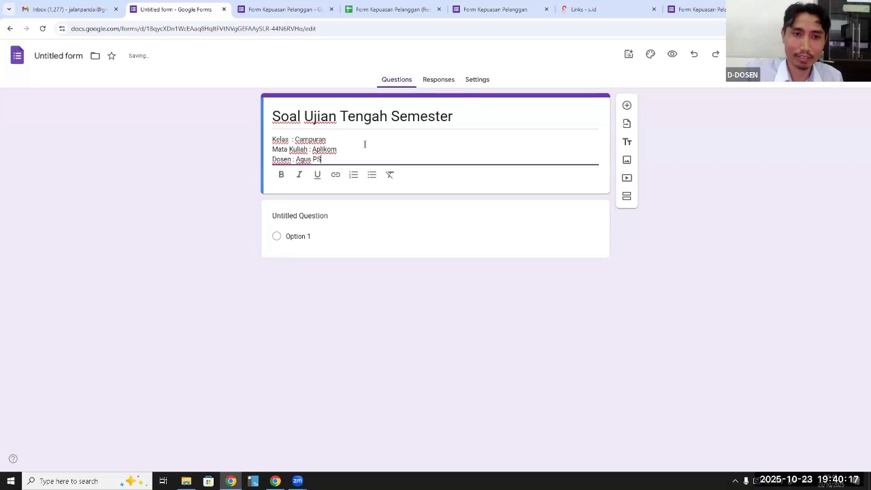
Add the line "Waktu : 18.30 - 21.00 WIB" at the end of the form description
key(Return)
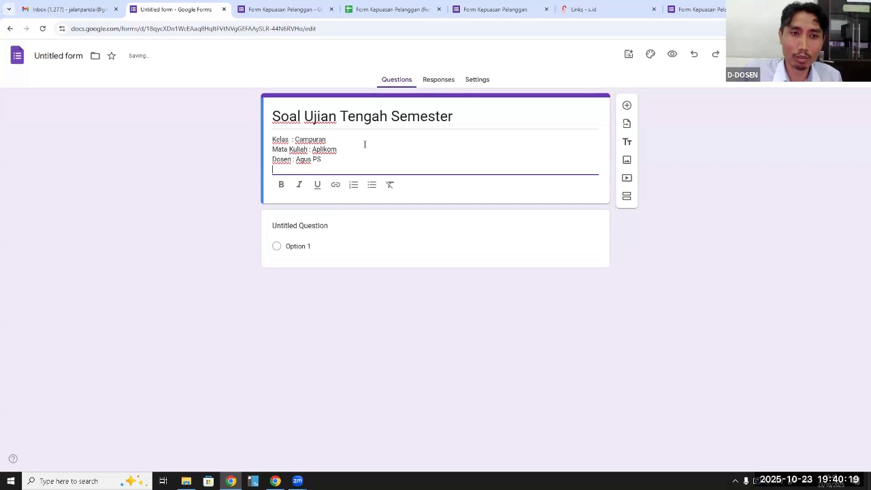
text(Waktu)
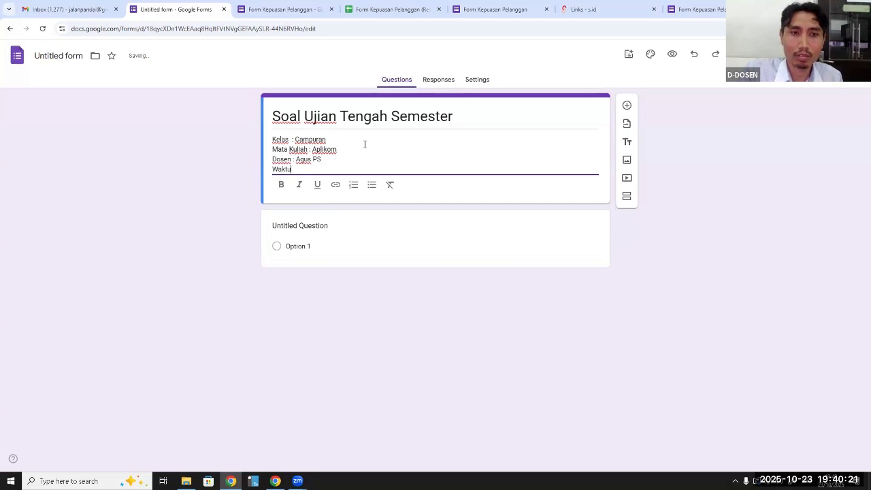
text( :)
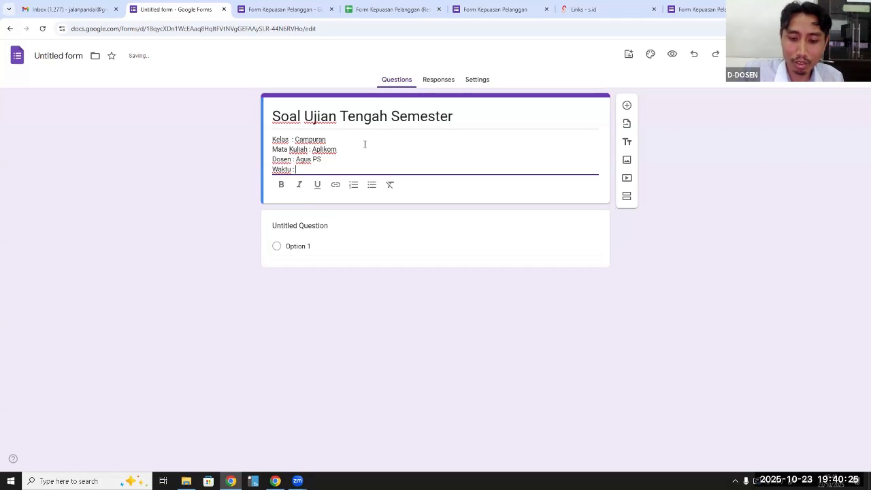
text( 0)
key(BackSpace)
text(1)
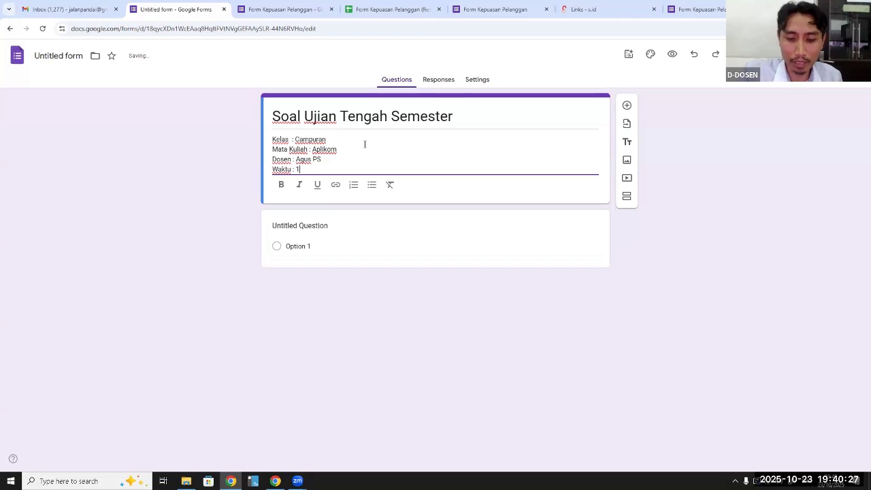
text(8.30)
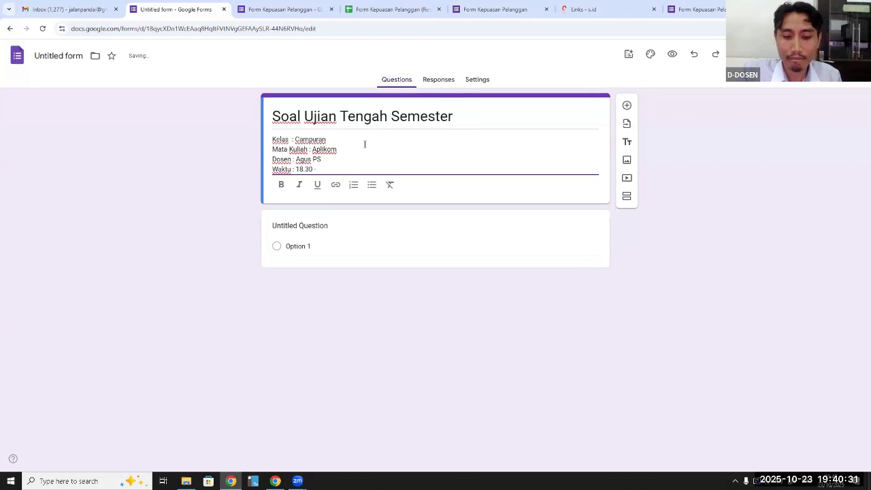
text( - 21)
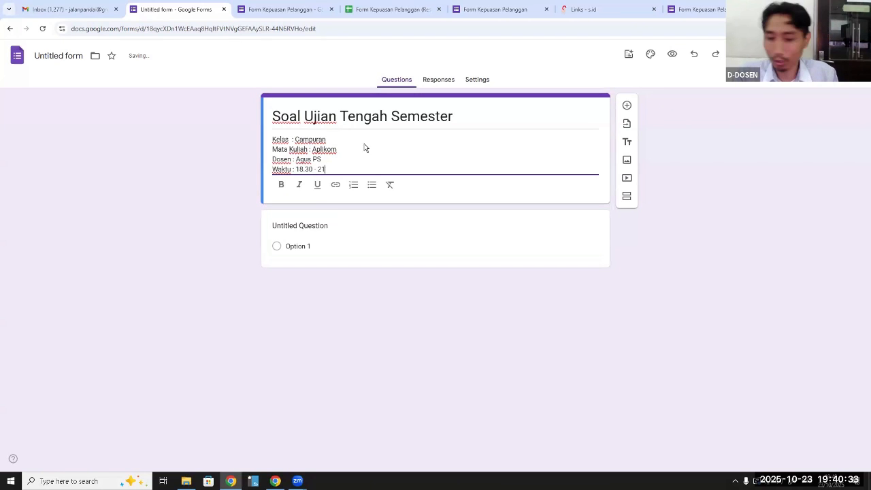
text(.00)
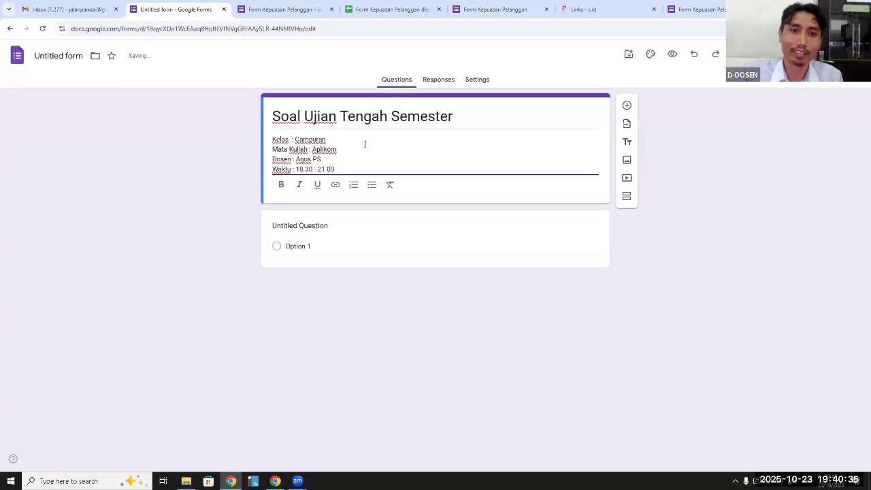
text( WIB)
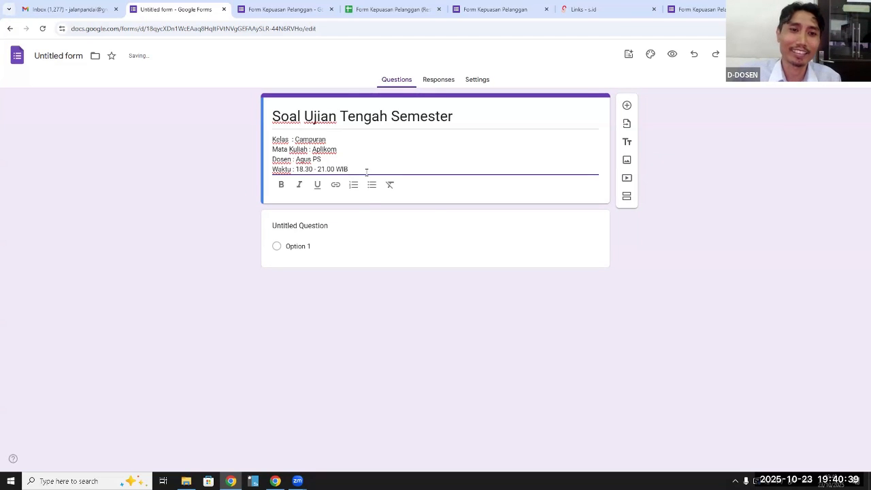
Enter "Berikut Jenis Cloud Server Gratis" as the text of the first multiple choice question
click(327, 226)
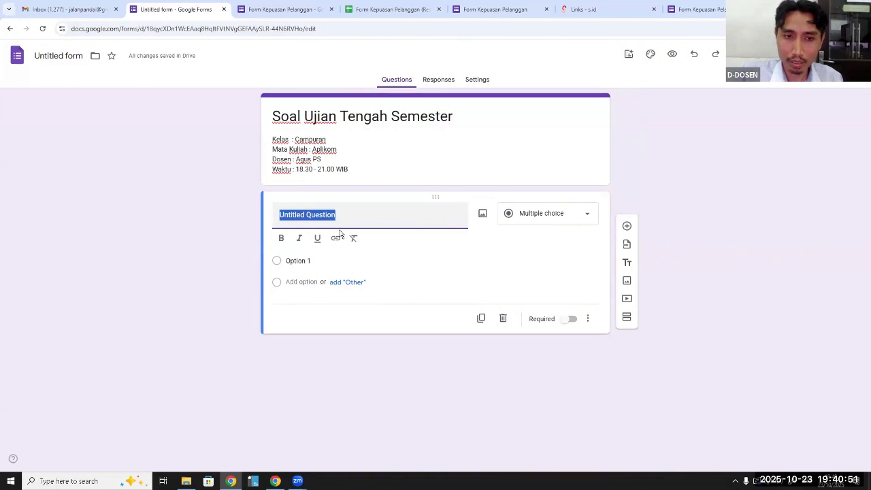
text(A)
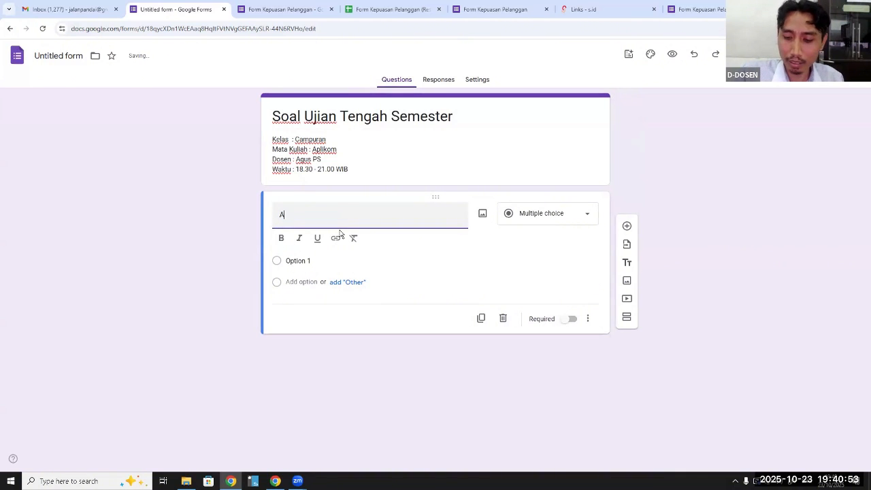
key(BackSpace)
text(Berikut)
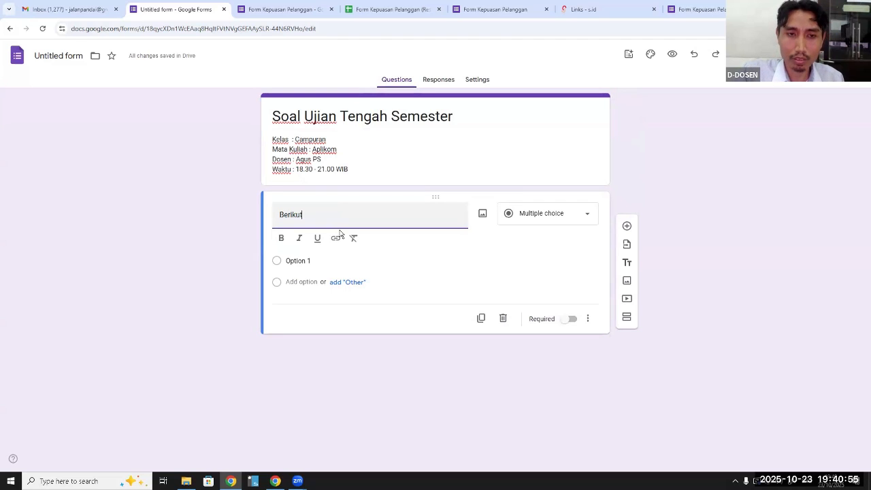
text( Jenis)
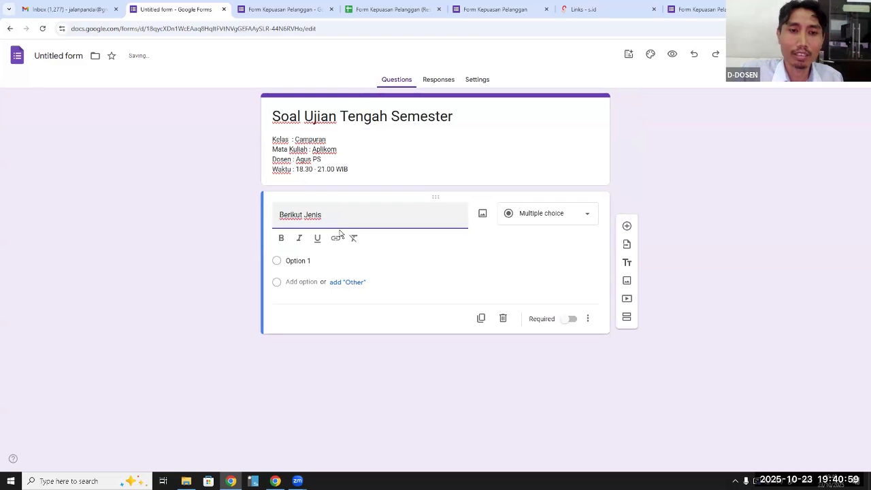
text( Clo)
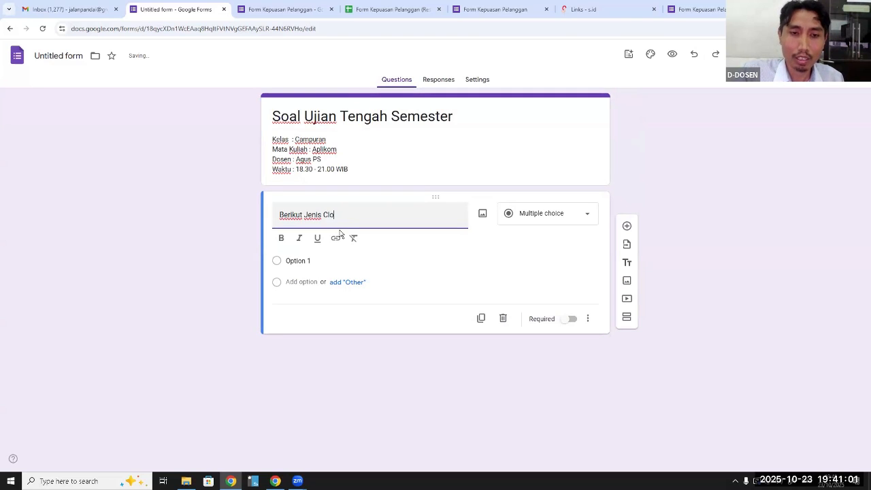
text(ud Ser)
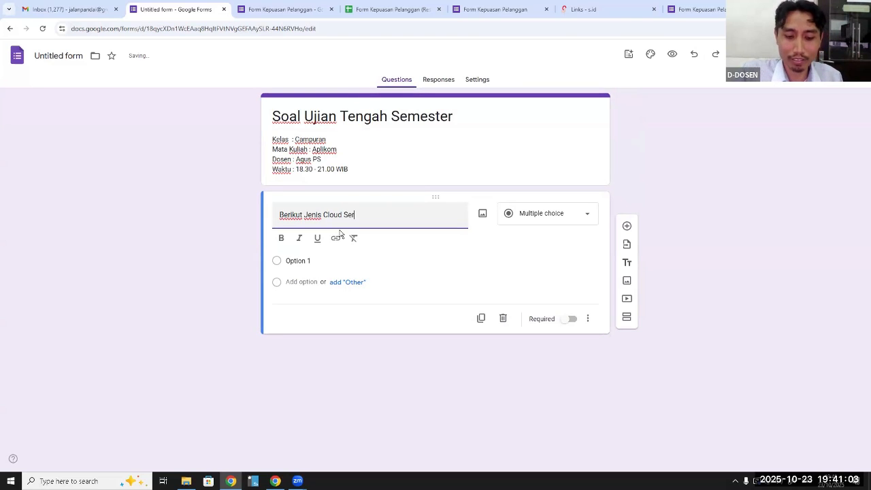
text(ver Gratis)
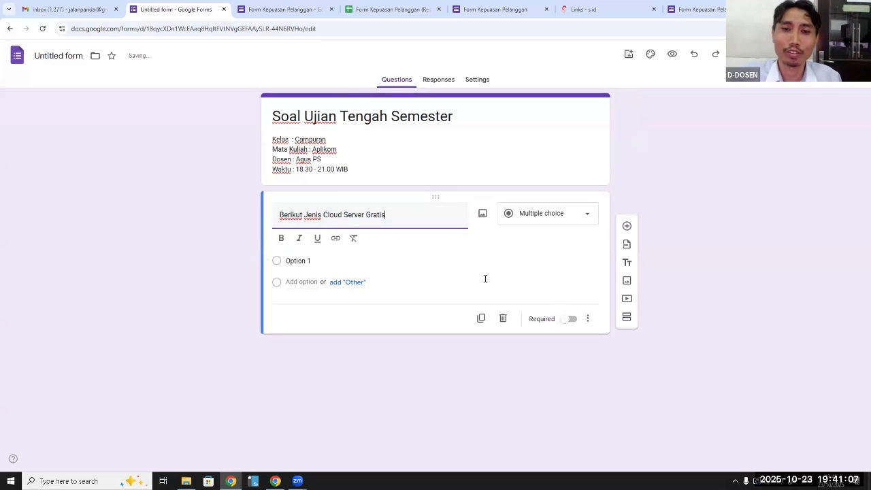
Name the question's first answer option "Gdrive" and add a second option below it
click(315, 259)
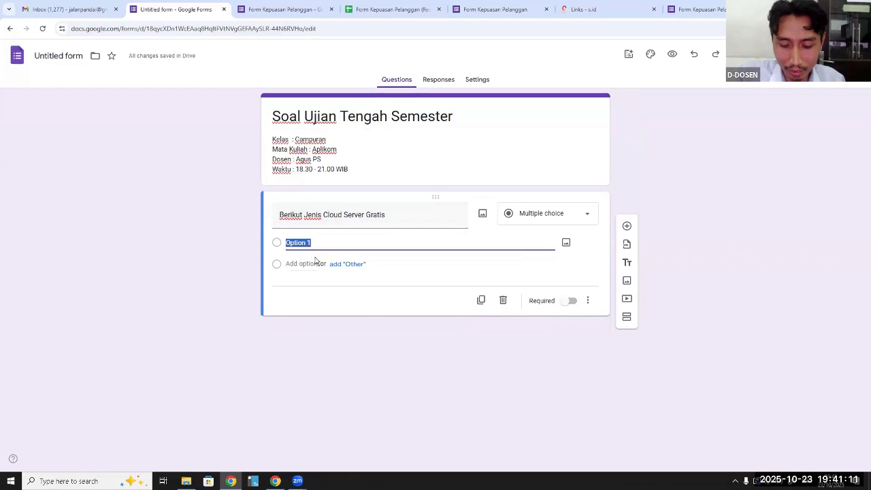
text(Gdri)
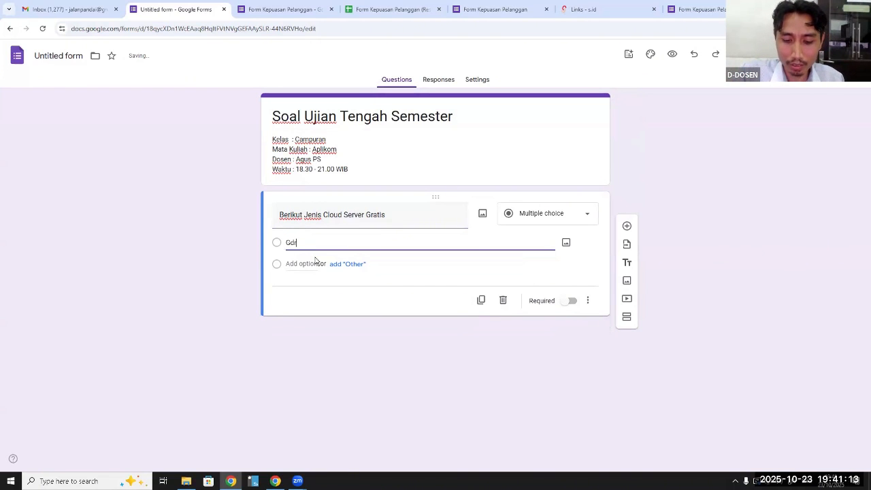
text(ve)
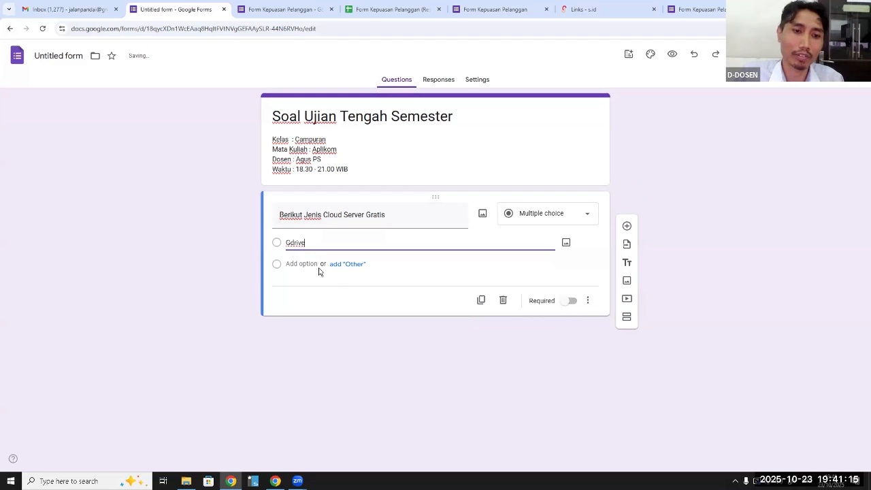
click(317, 263)
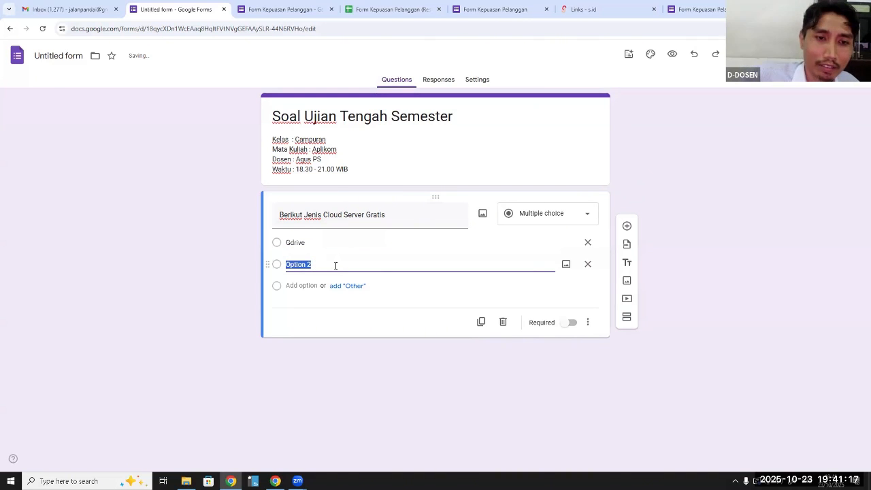
Append the word "Kecuali" to the end of the question text
click(409, 215)
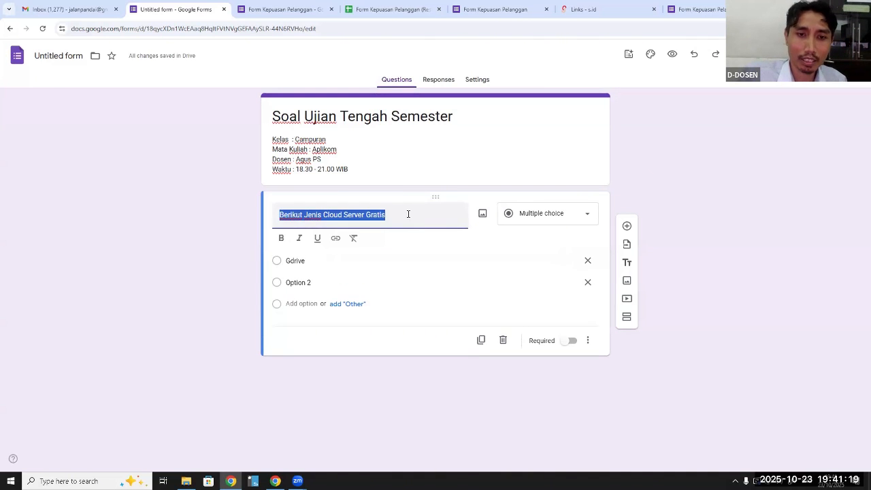
click(408, 215)
text(Ke)
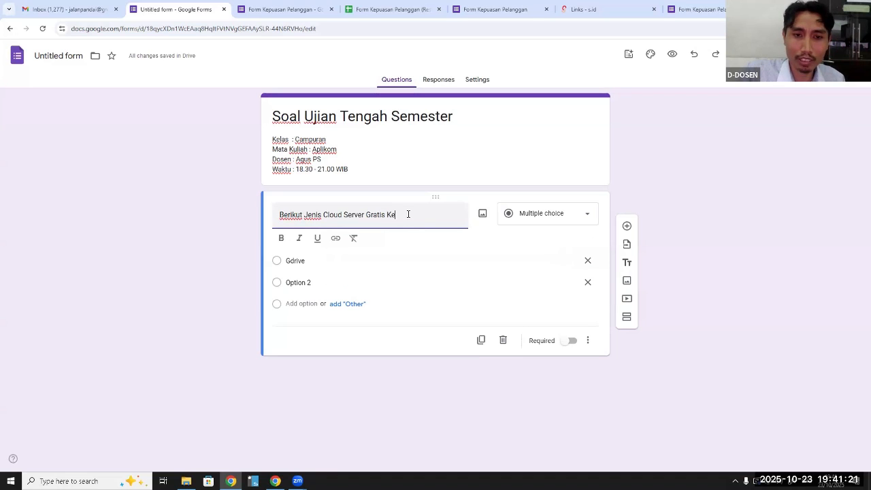
text(cuali)
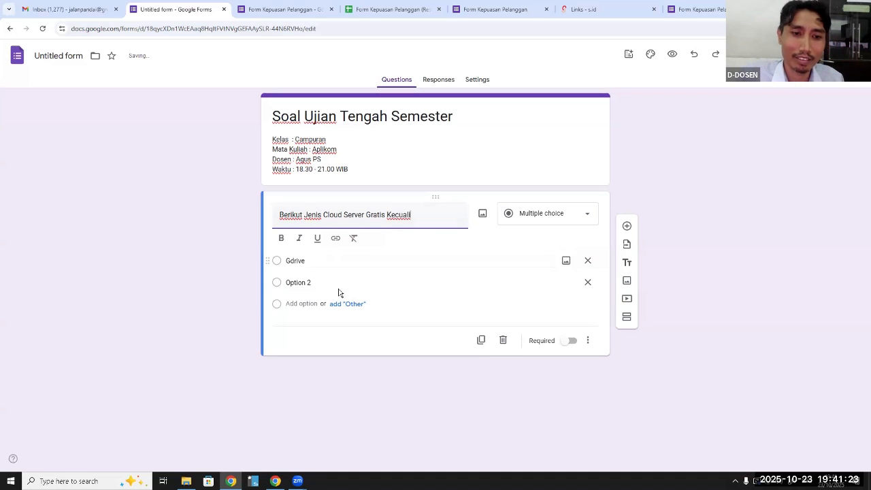
Name the second answer option "MegaNz" and add a third option "Windows"
click(315, 284)
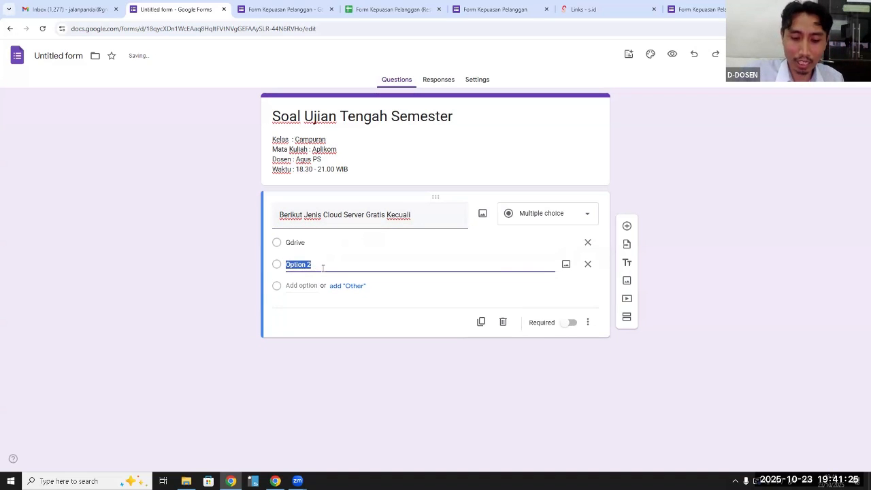
text(MegaN)
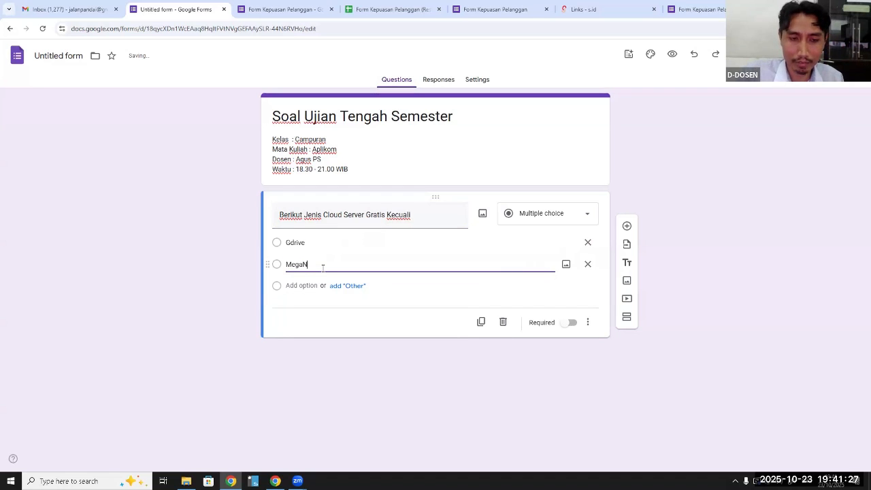
text(z)
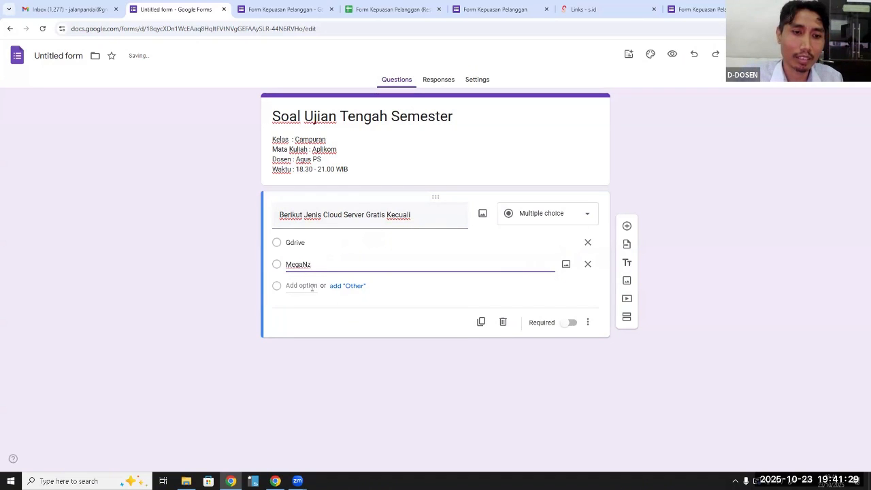
click(313, 286)
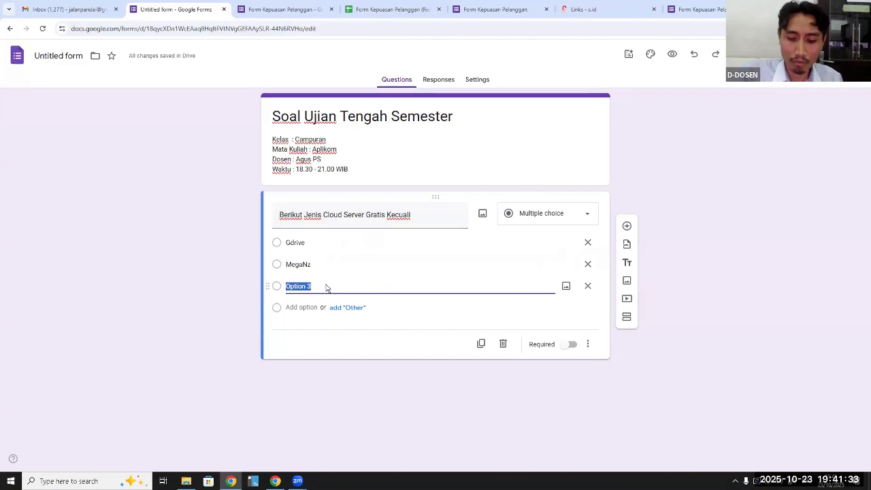
text(Windows)
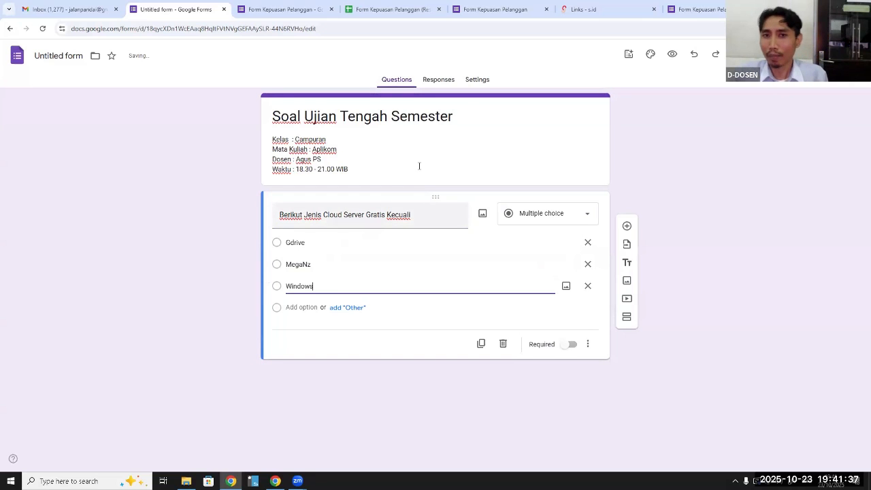
Turn the form into a quiz in the form settings
click(478, 80)
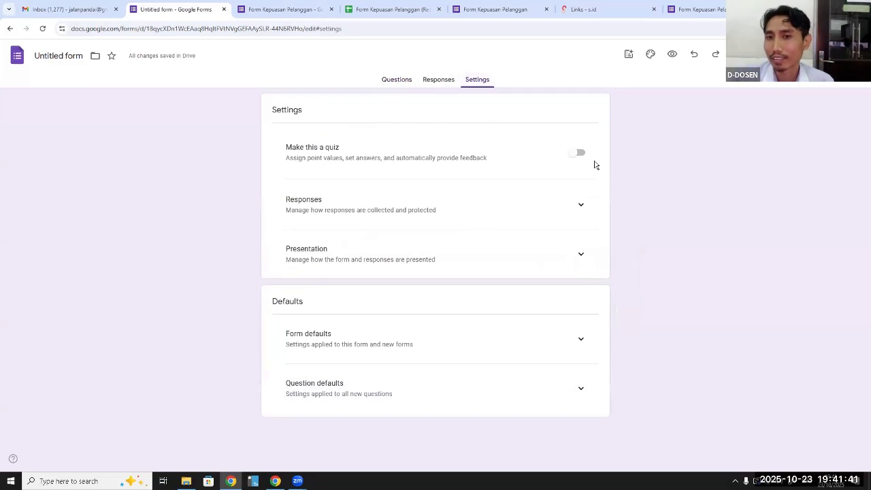
click(580, 154)
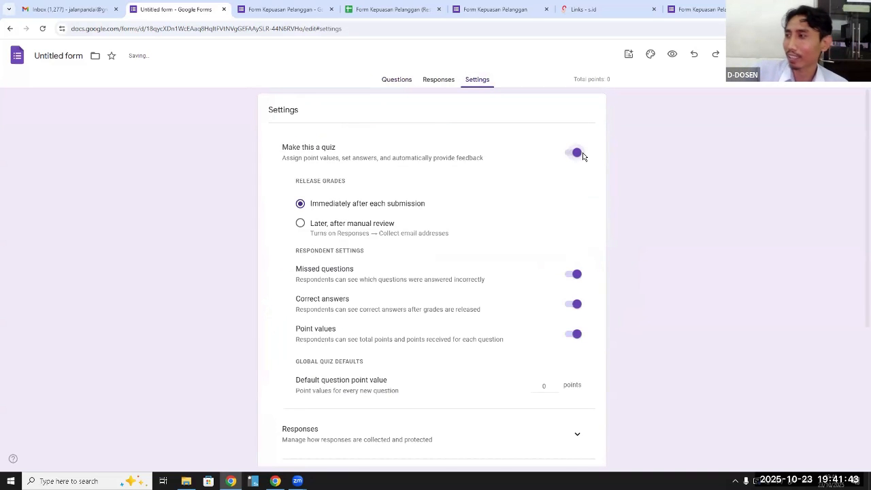
scroll(538, 239, down, 4)
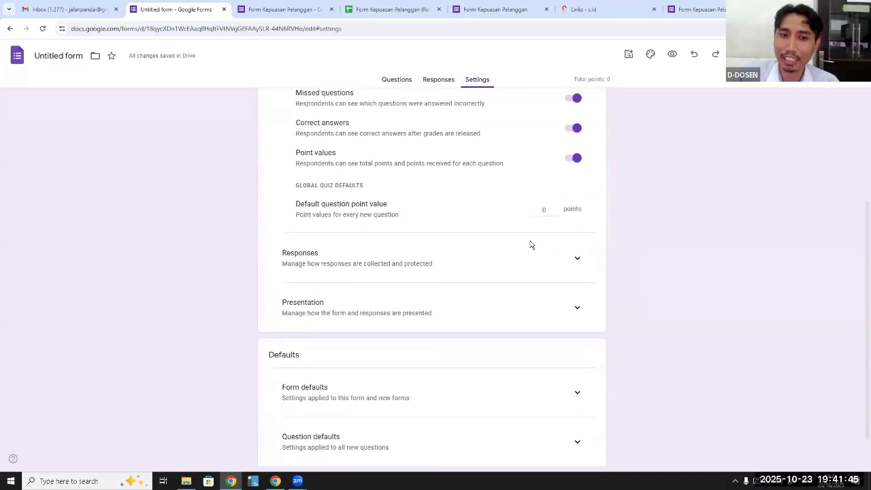
Set the cloud server question's value to 10 points in its answer key
click(406, 81)
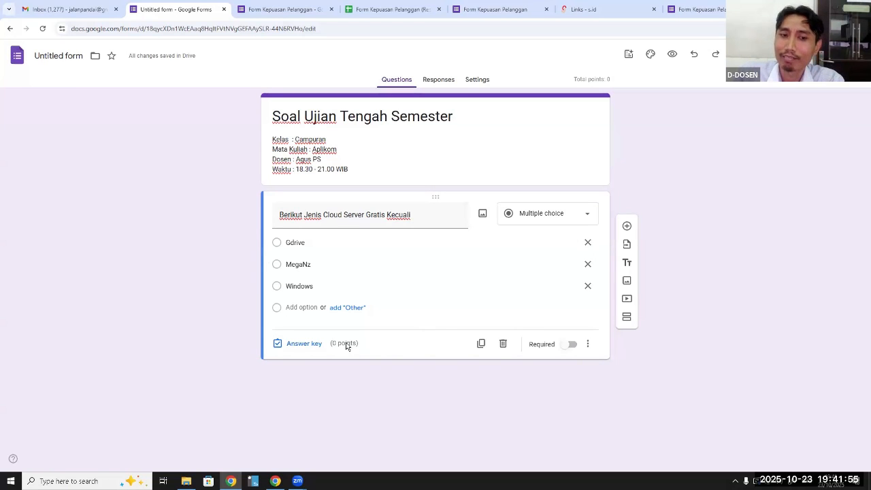
click(308, 345)
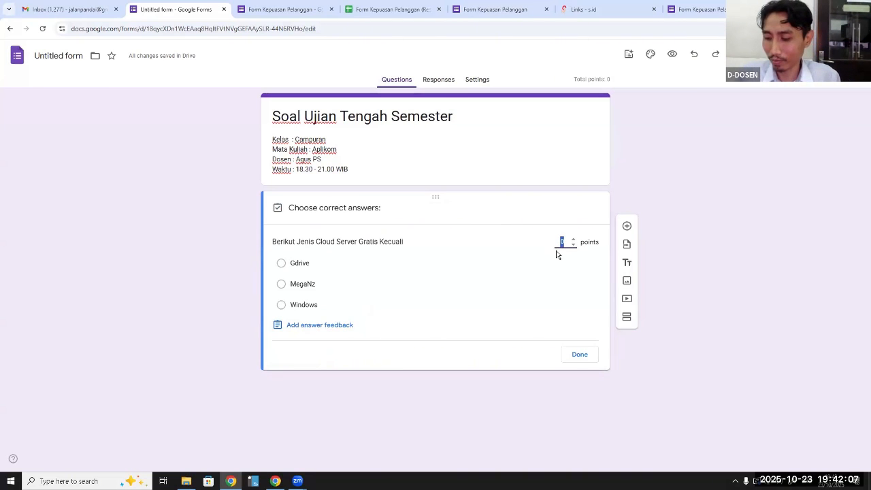
text(10)
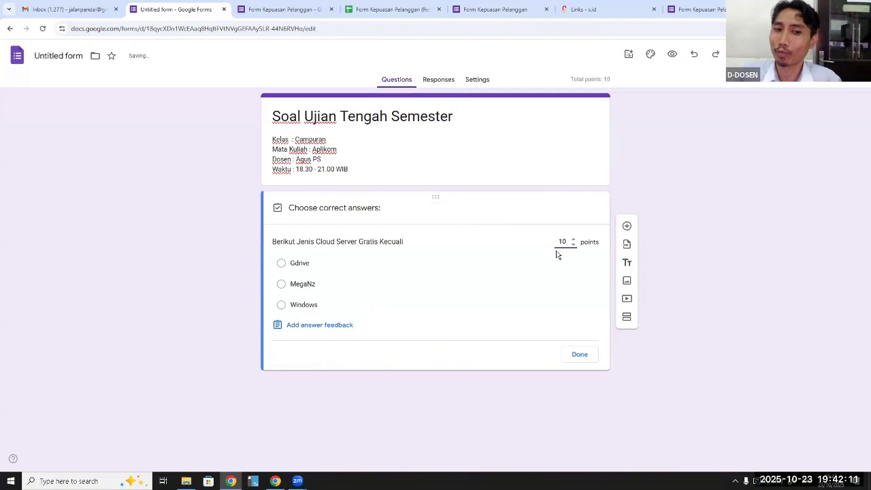
click(580, 354)
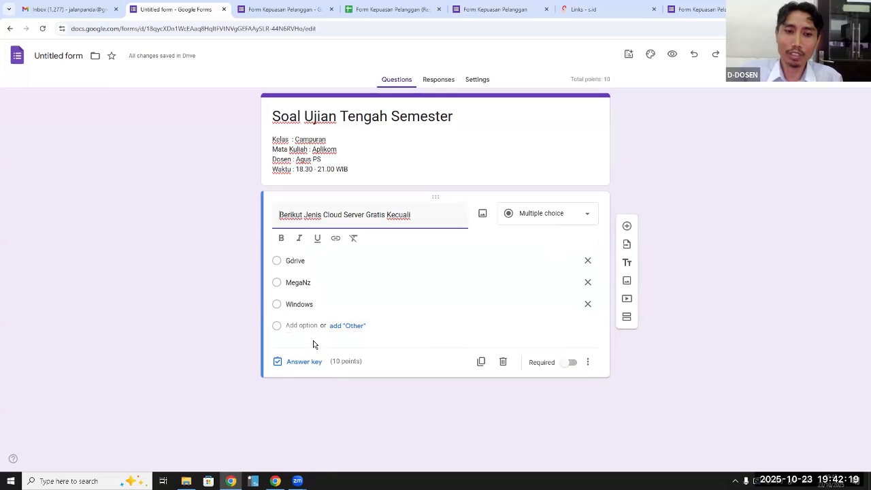
Reopen the question's answer key and view the feedback fields for incorrect and correct answers, cancelling without adding feedback
click(315, 303)
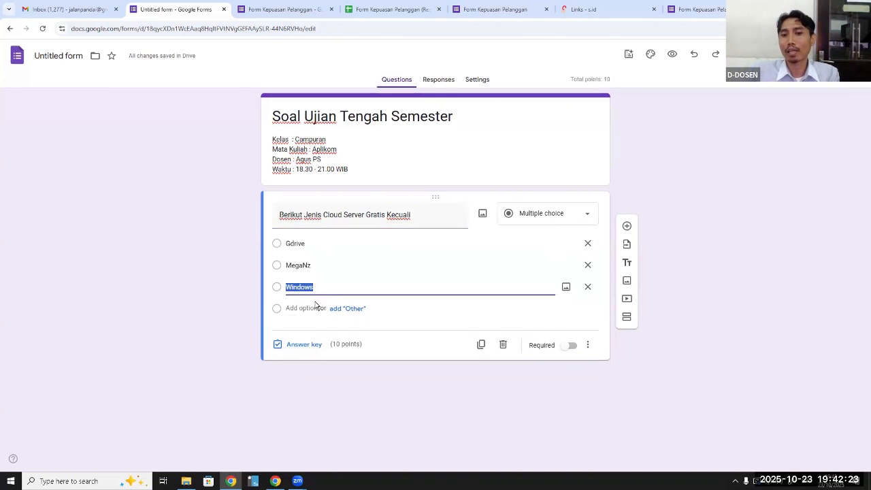
click(313, 344)
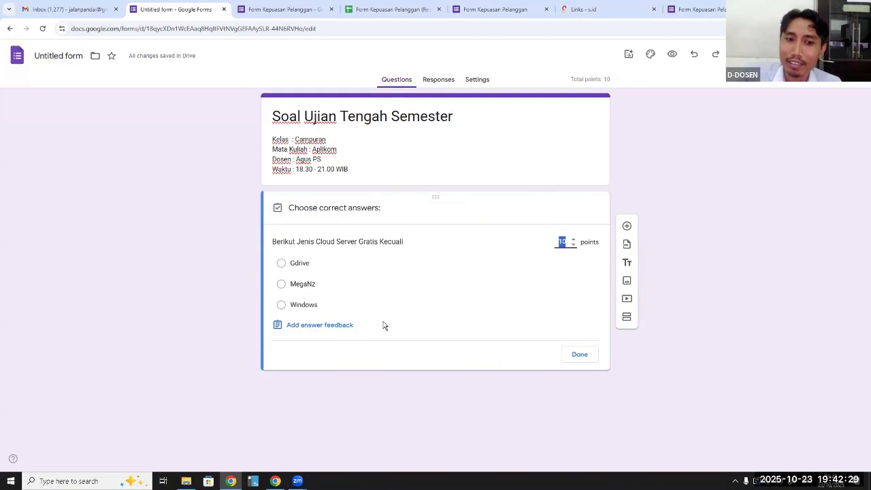
click(320, 325)
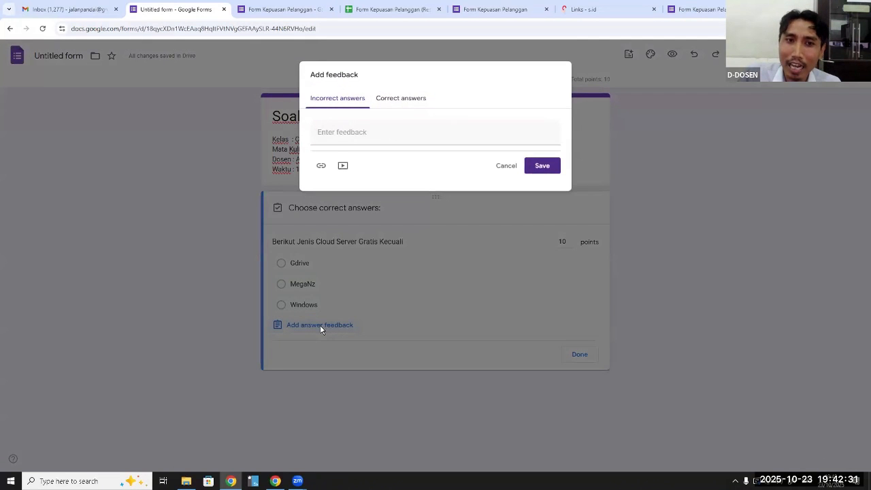
click(395, 101)
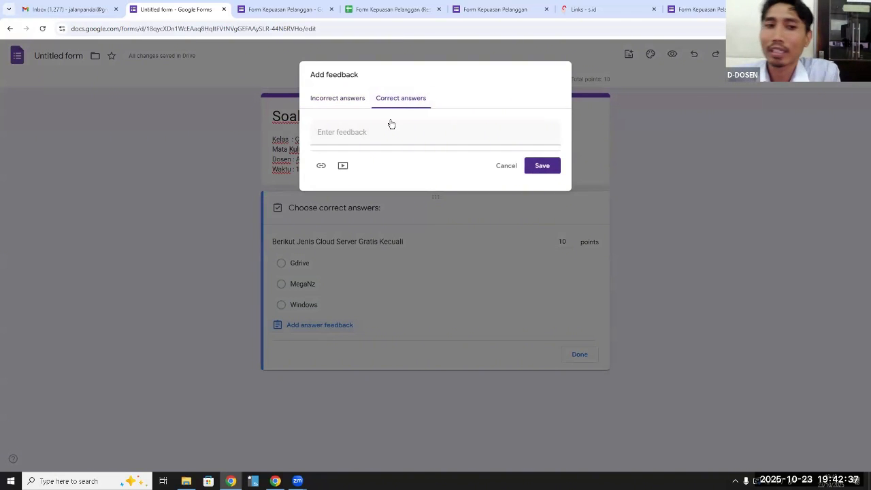
click(508, 169)
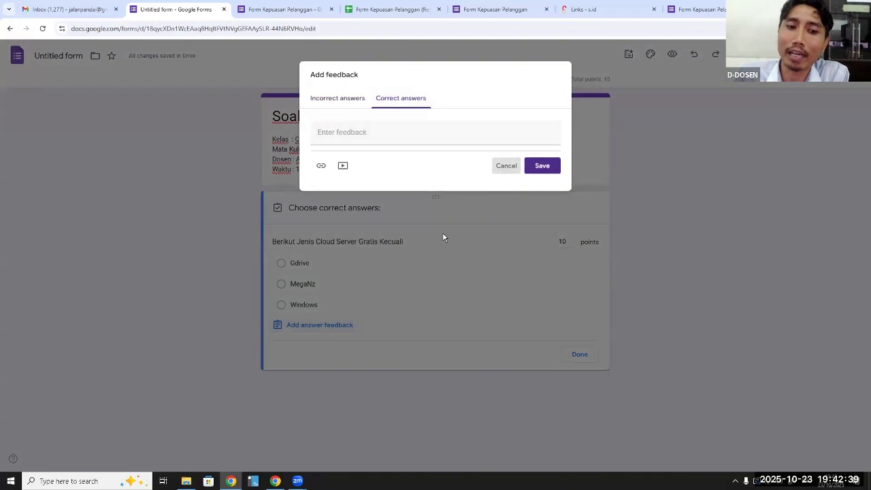
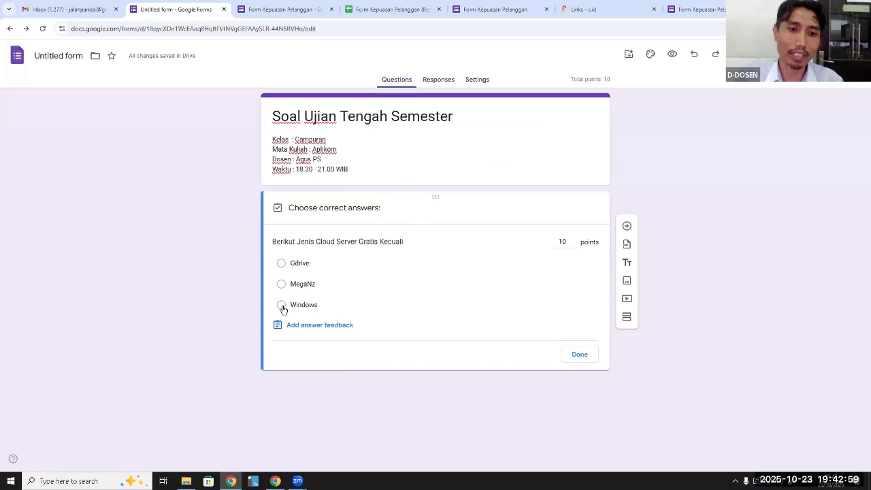
Mark "Windows" as the correct answer to the cloud server question and finish its answer key
click(282, 308)
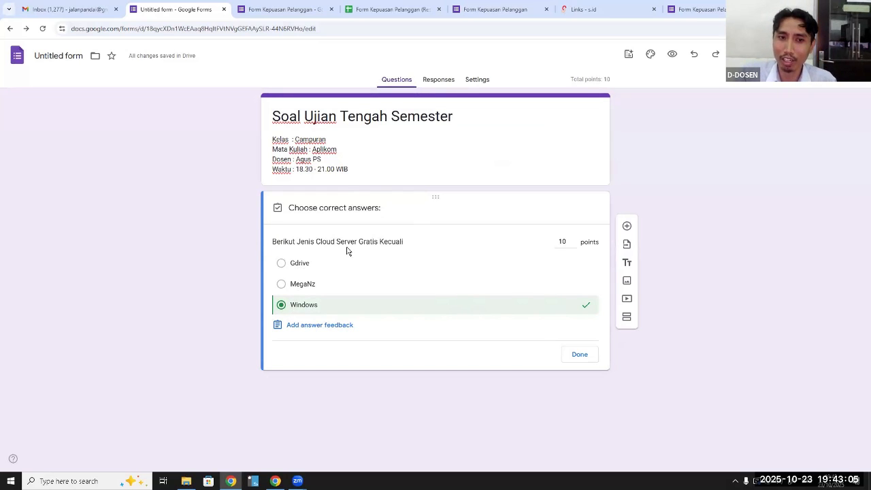
click(576, 356)
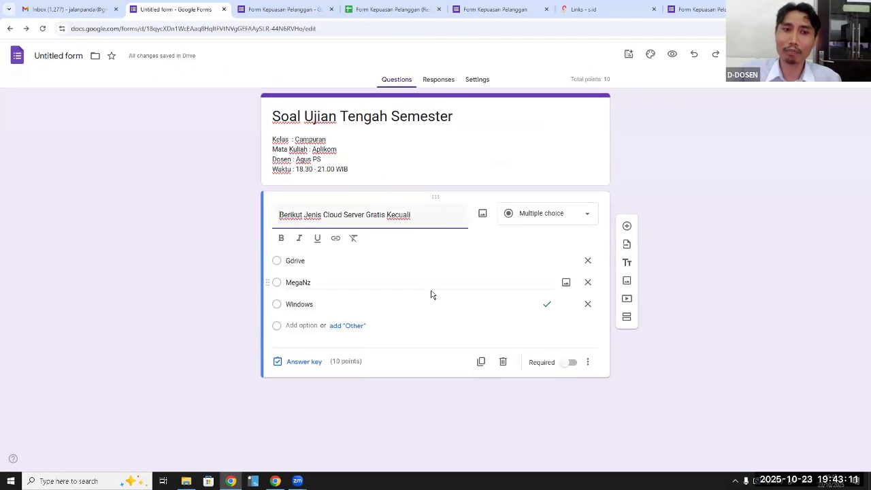
Add a second question, "Jenis Jenis Hardware dibawah ini", and set its type to Checkboxes
click(627, 226)
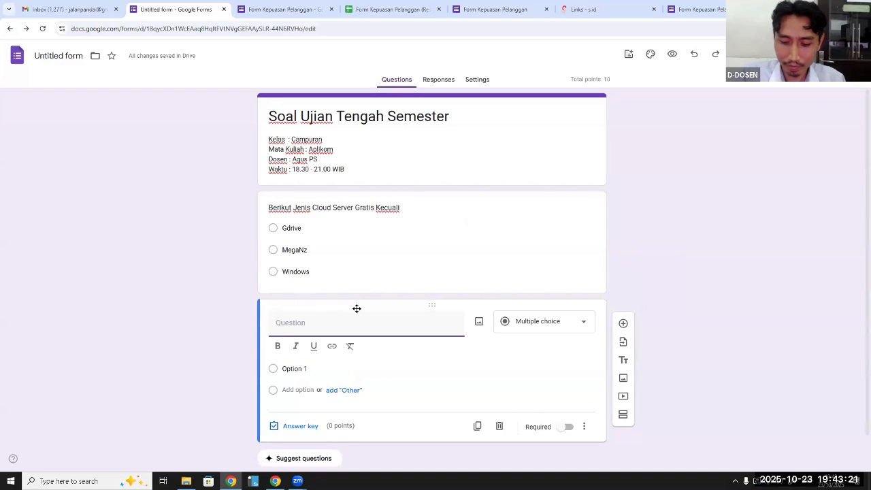
text(Je)
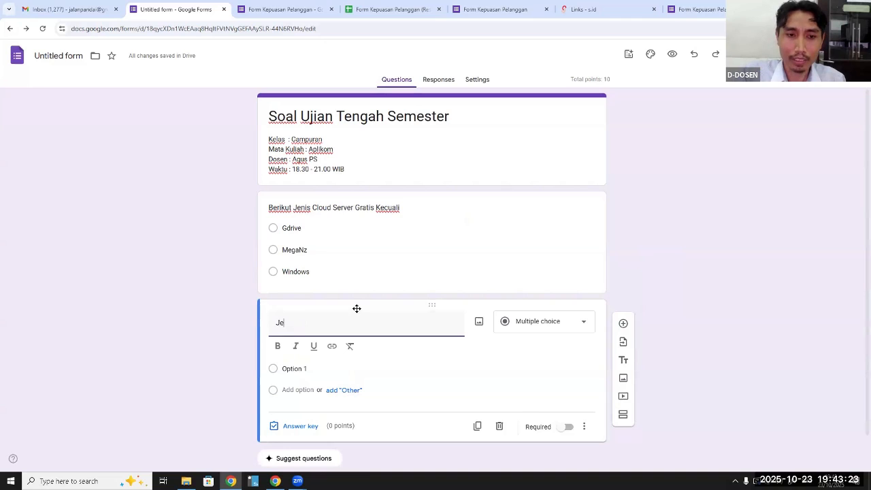
text(nis)
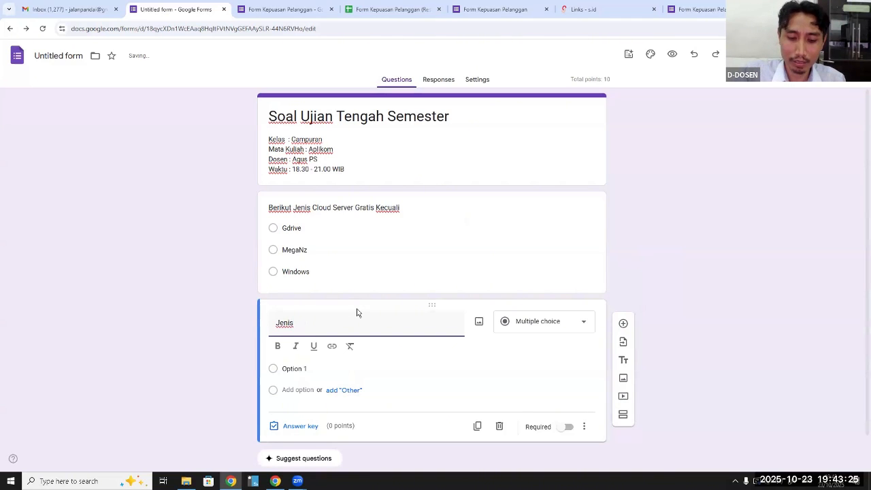
text( Jenis Ha)
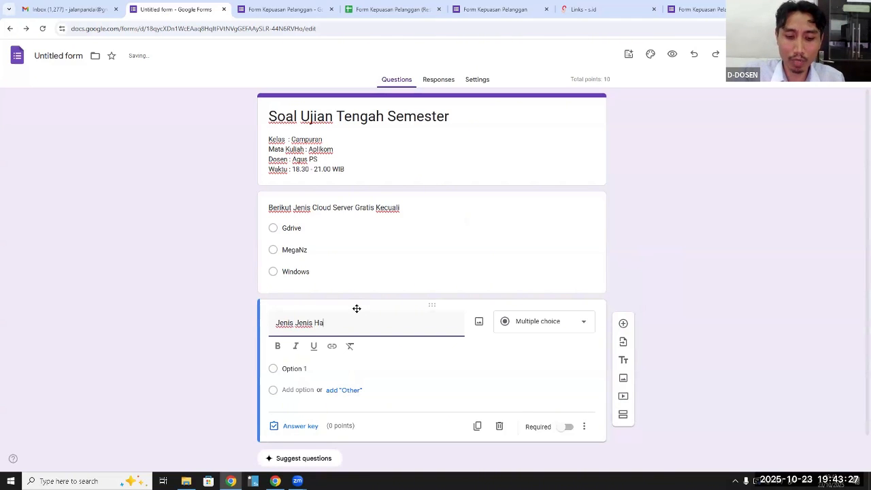
text(rd)
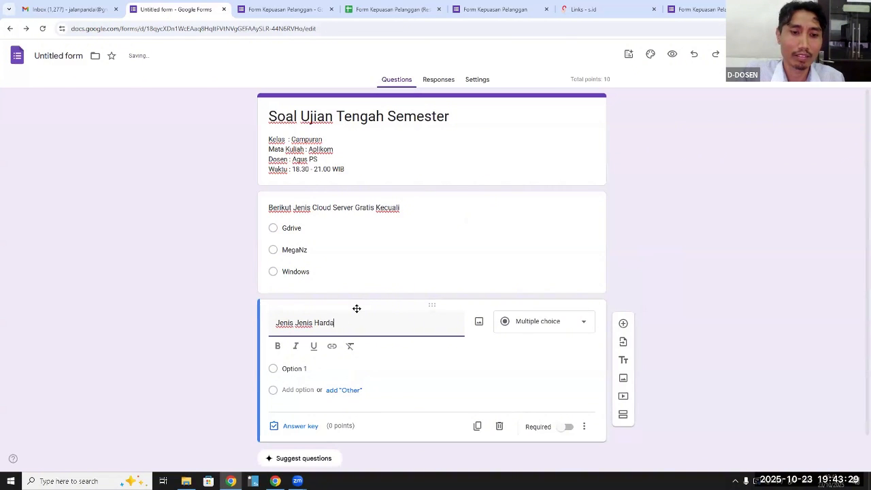
text(ware)
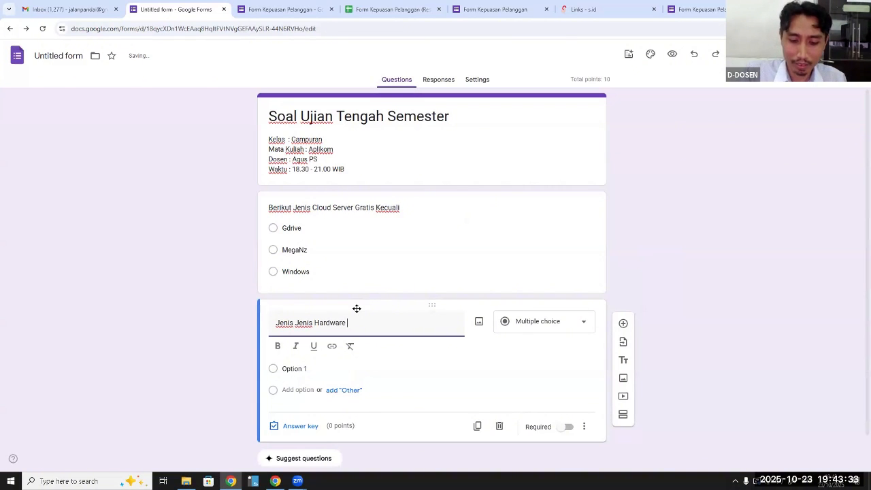
text( dibawah ini)
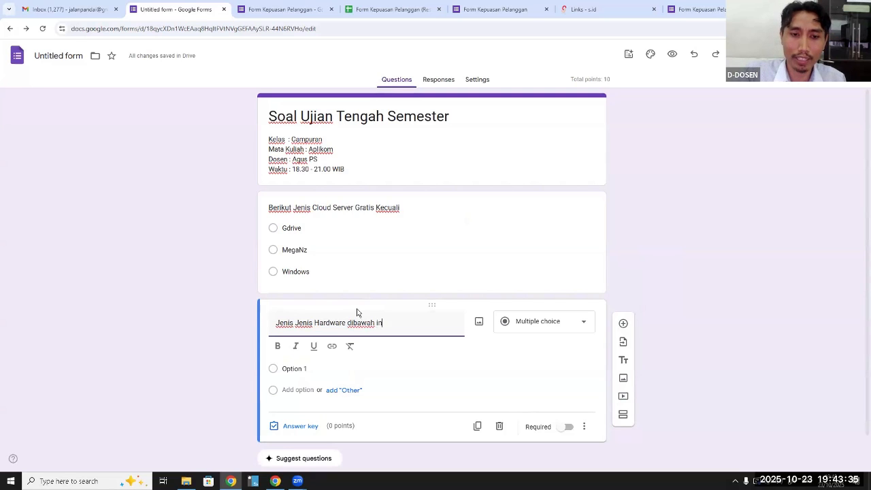
click(571, 329)
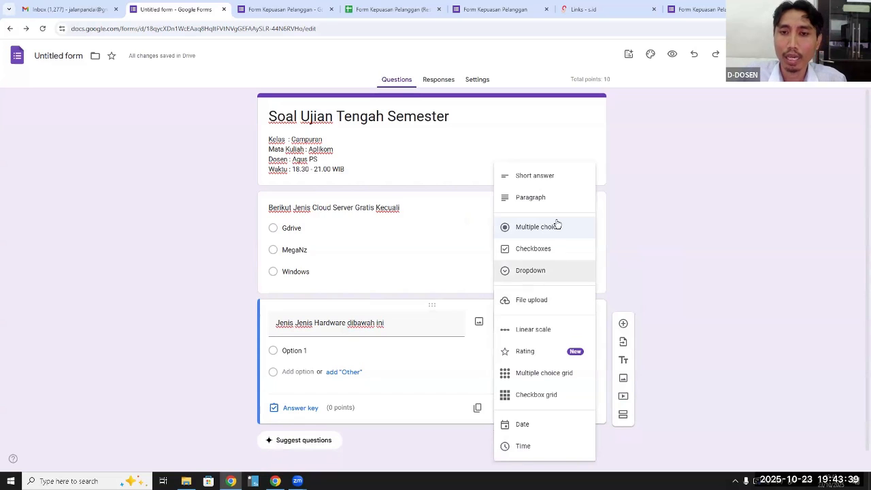
click(546, 250)
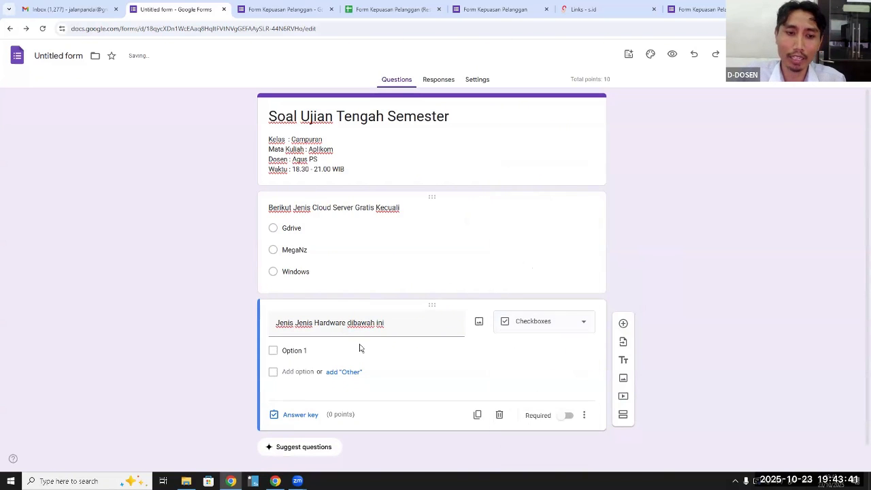
Enter the answer options "Monitor", "Printer" and "OS" for the hardware question
click(312, 350)
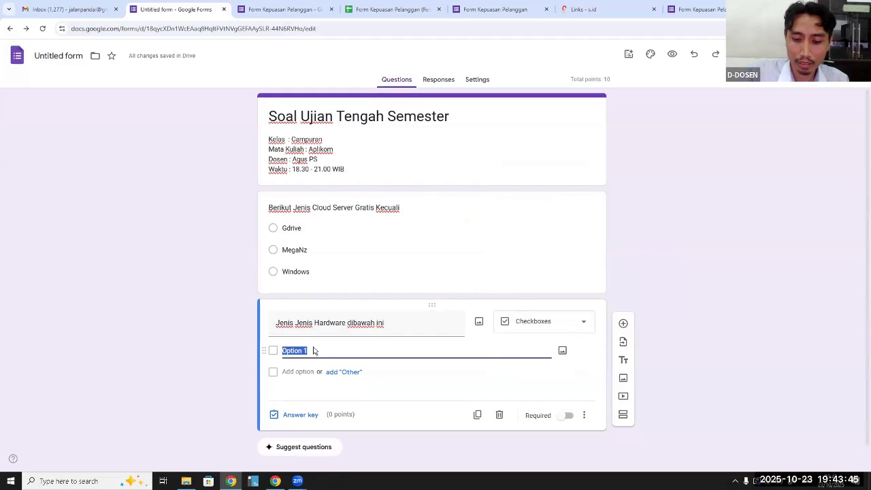
text(Monito)
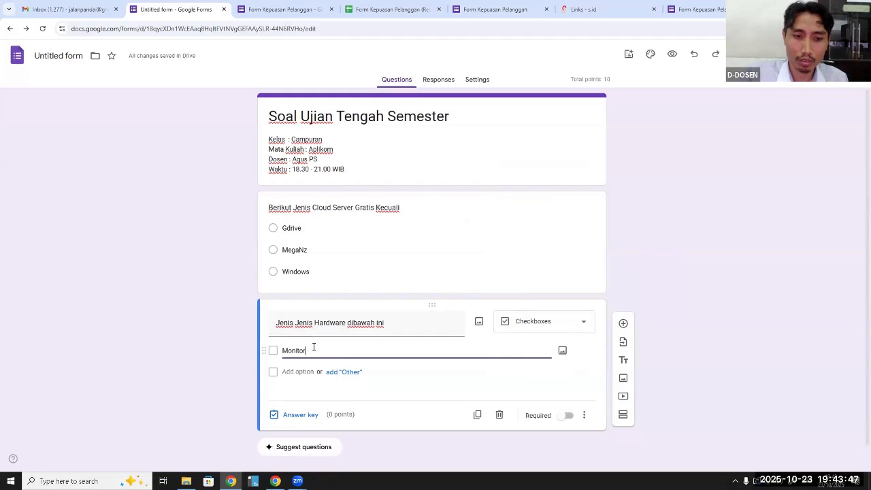
text(r)
click(307, 368)
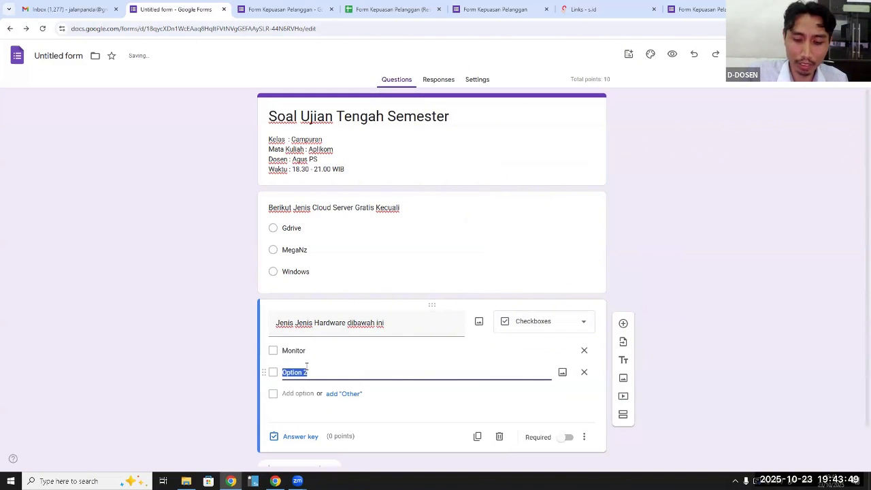
text(Printer)
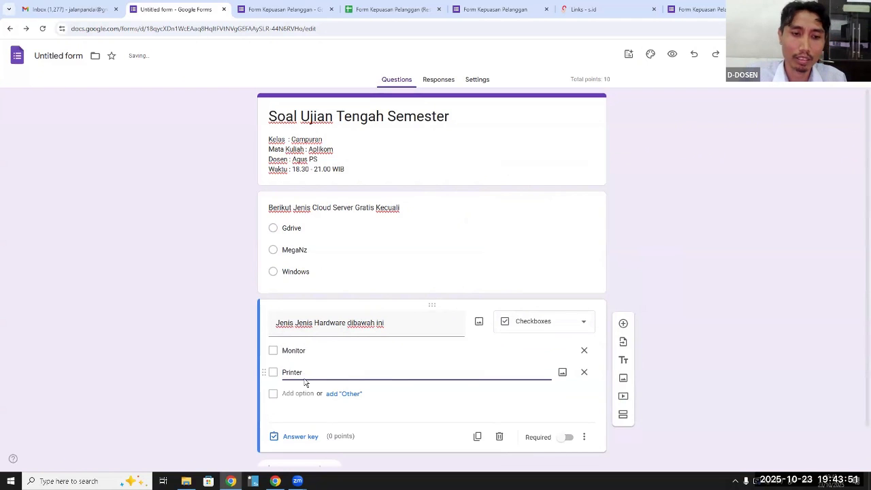
scroll(303, 374, down, 1)
click(300, 352)
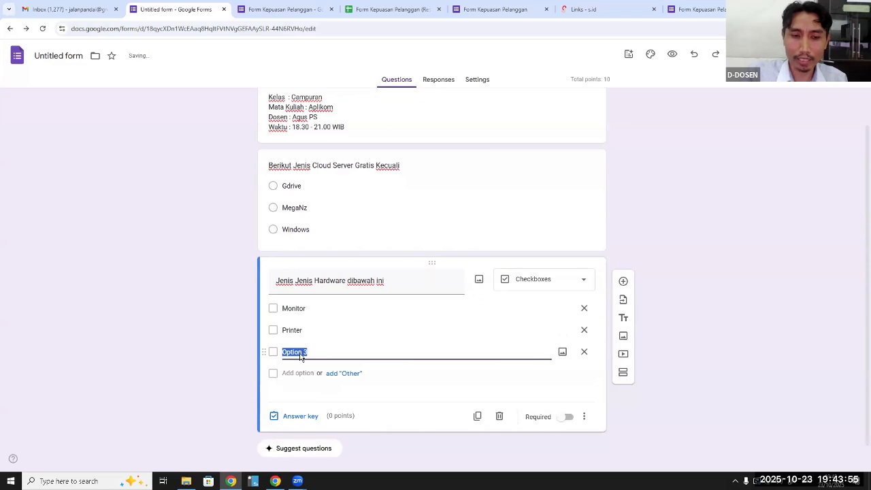
text(OS)
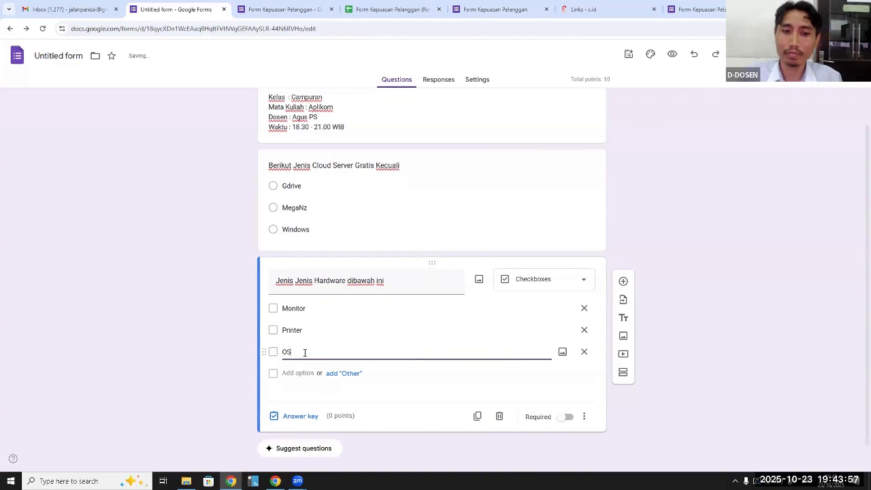
In the hardware question's answer key, mark "Monitor" and "Printer" as correct and set the value to 10 points
scroll(374, 366, down, 1)
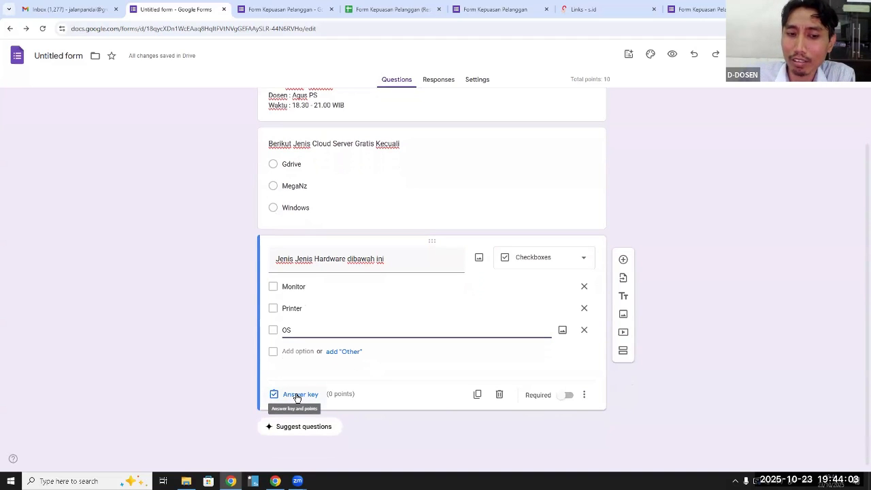
click(297, 396)
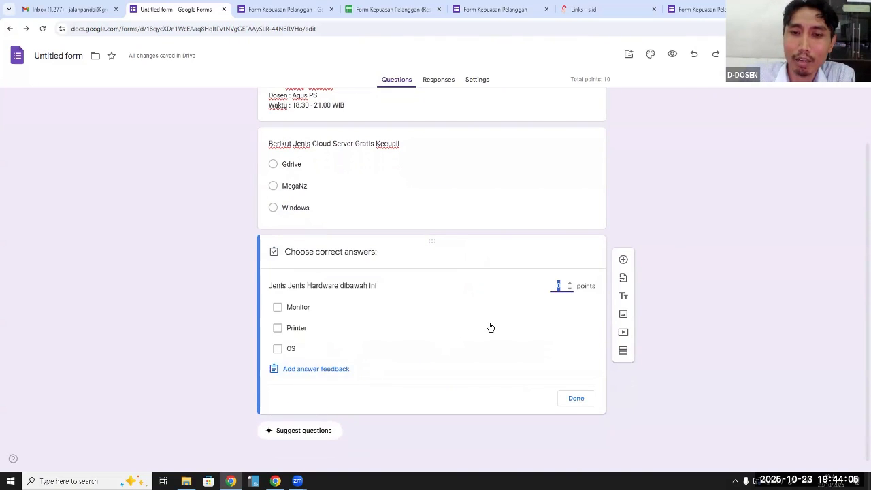
click(278, 309)
click(278, 329)
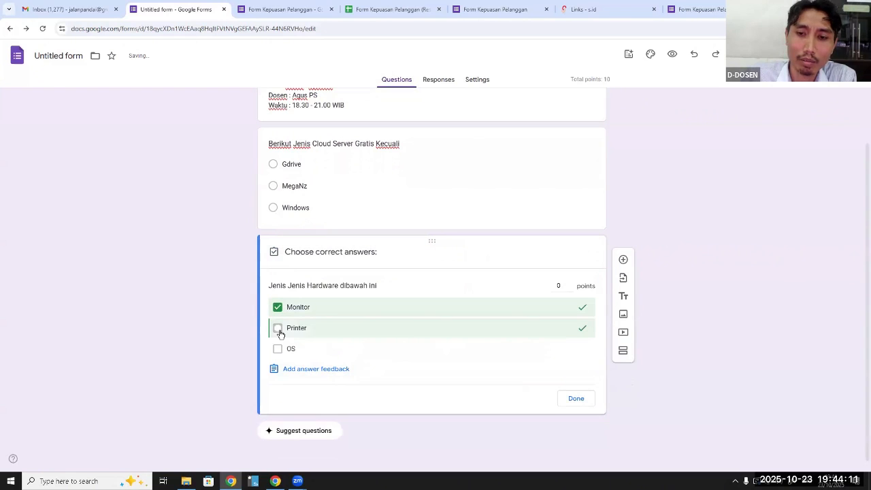
click(564, 310)
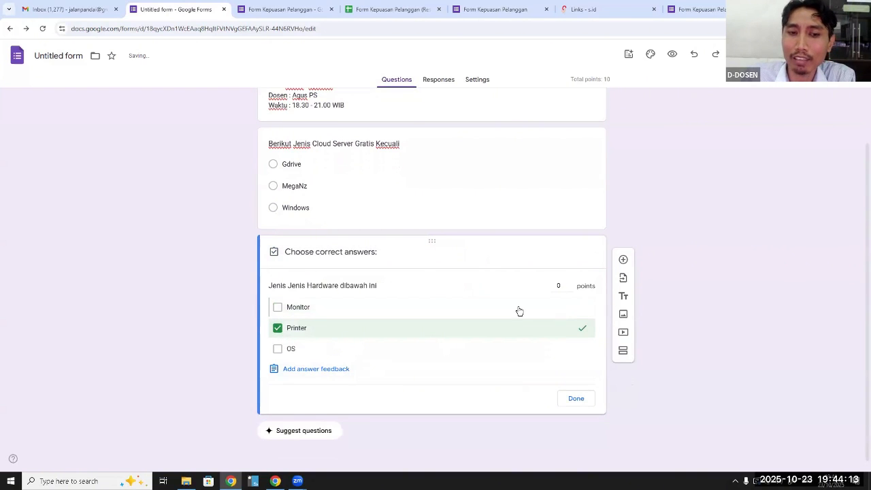
click(278, 308)
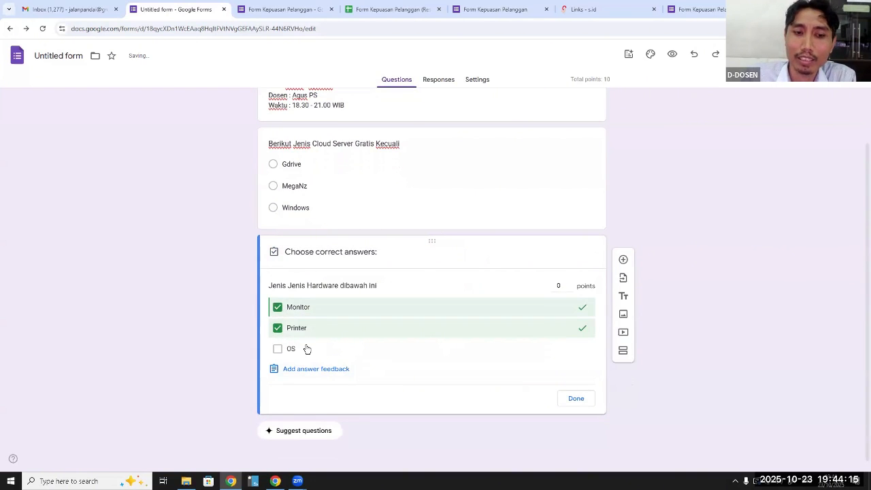
click(557, 285)
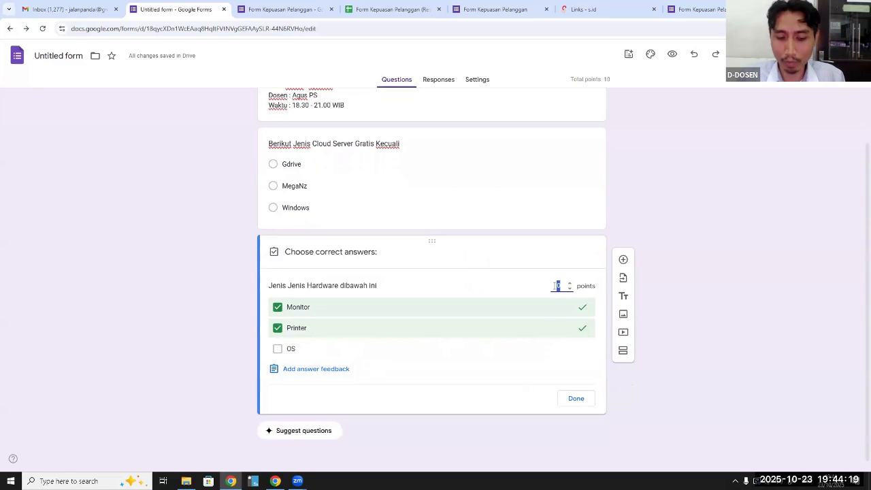
text(1)
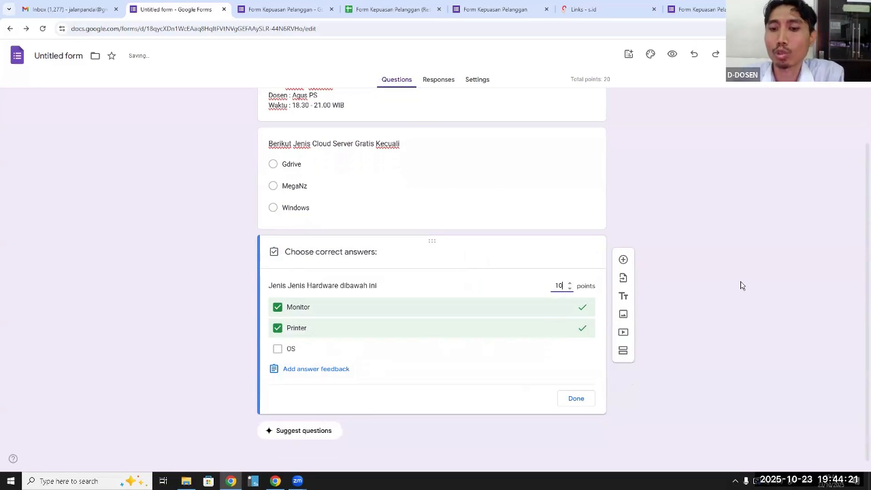
click(566, 397)
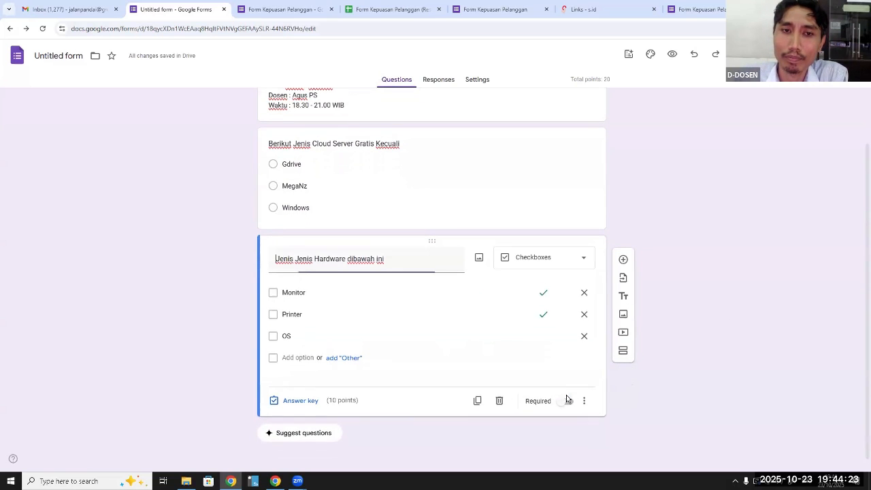
Preview the exam form with both questions and close the preview
scroll(688, 229, up, 1)
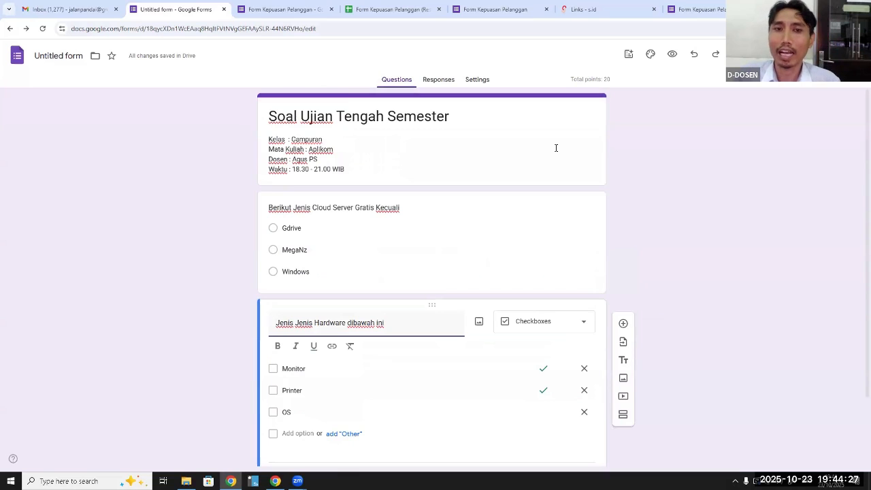
click(674, 58)
click(674, 58)
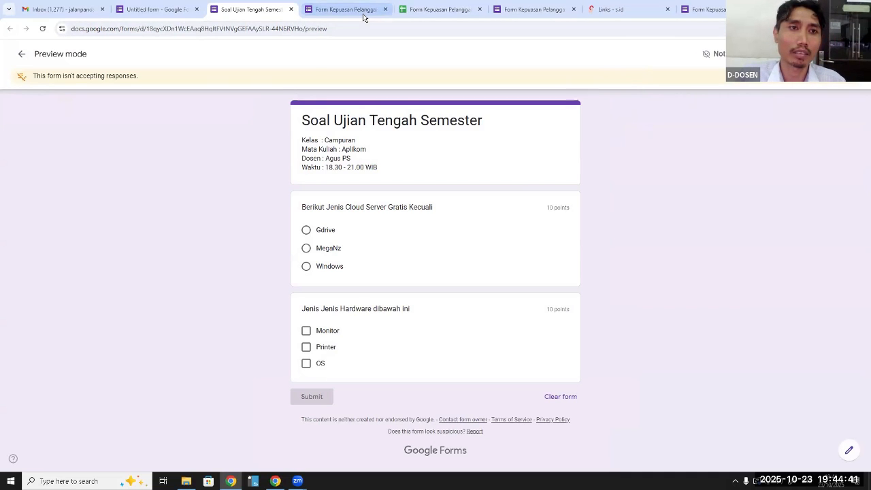
click(290, 9)
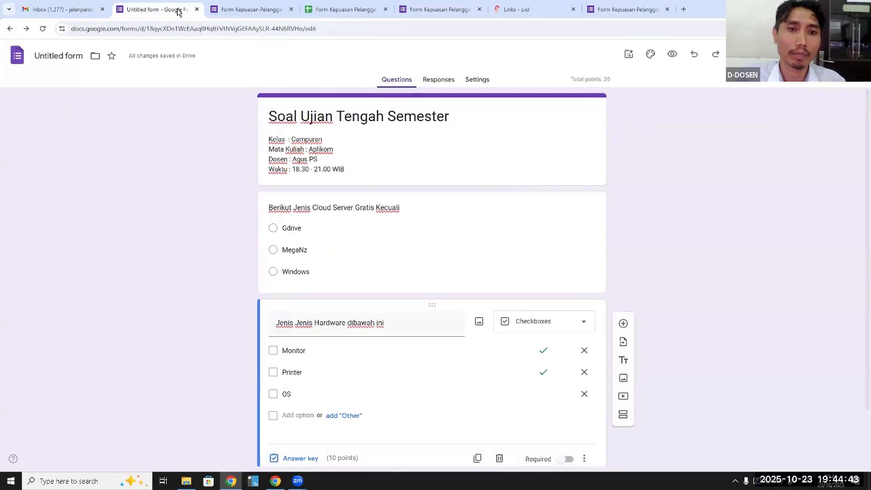
Publish the exam form for anyone with the link and copy its responder link
click(795, 53)
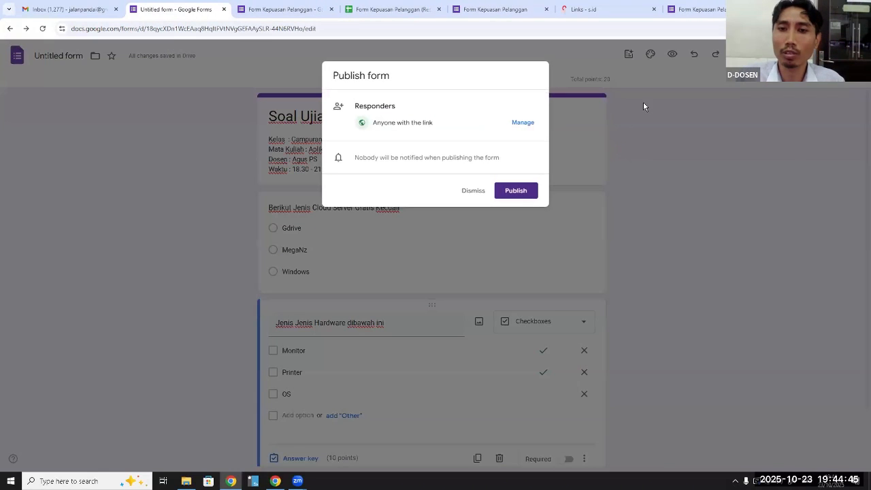
click(512, 194)
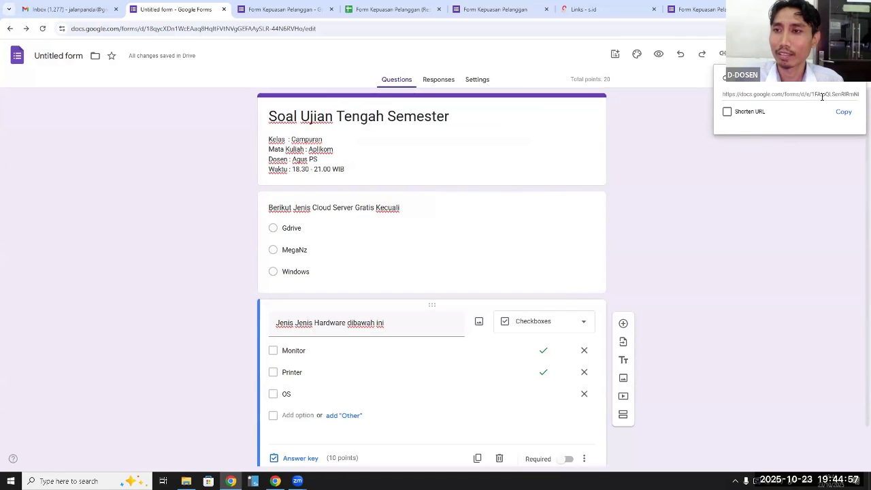
click(843, 112)
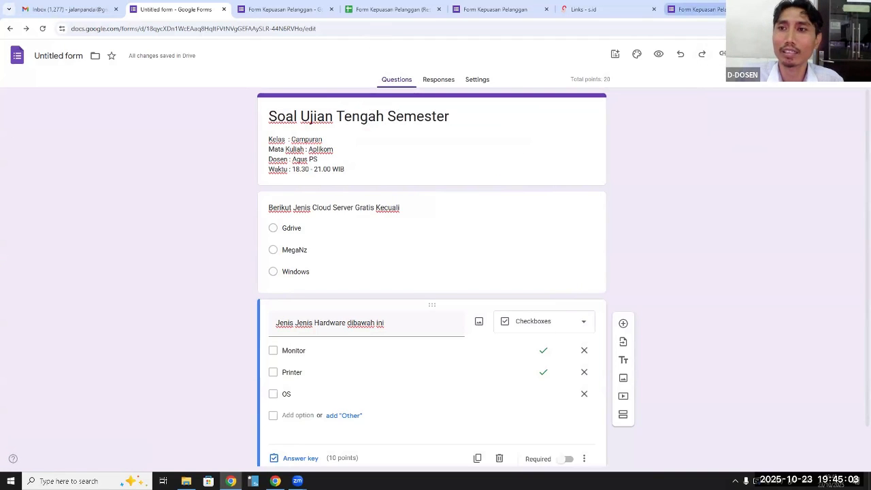
Open the copied responder link in a new browser tab to view the published exam form
key(ctrl+t)
key(ctrl+v)
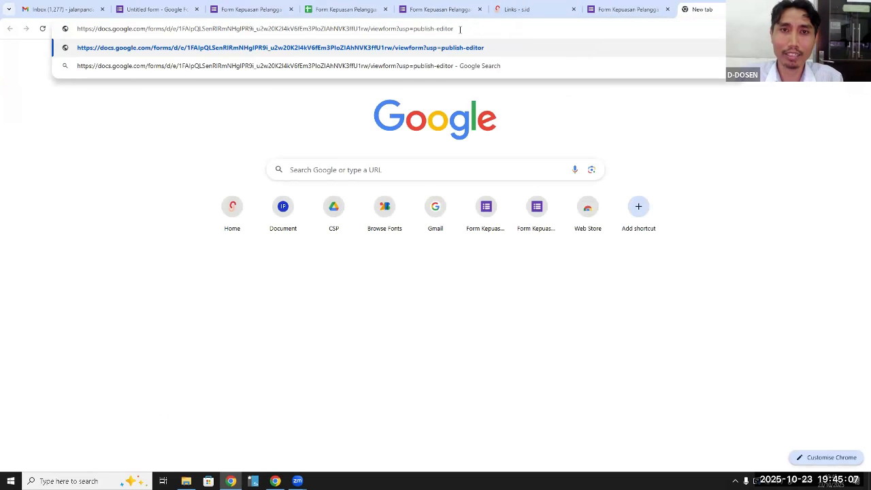
key(Return)
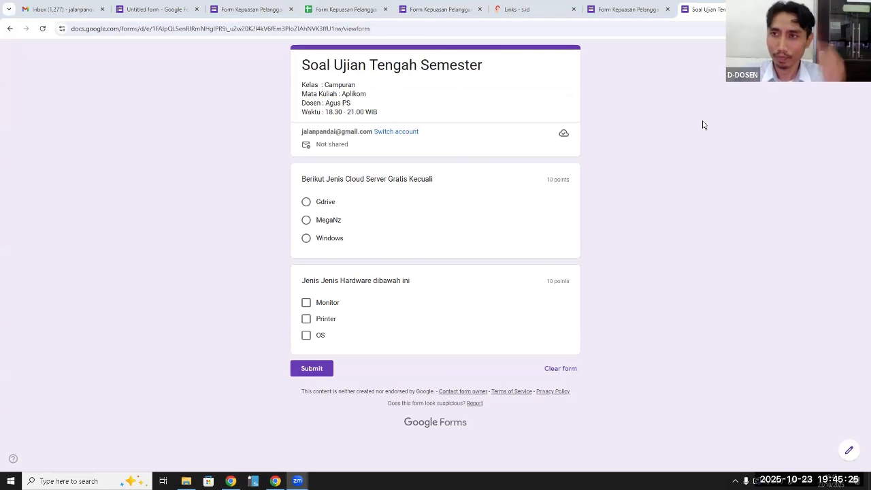
Return to the exam form's editor and preview the published form
click(174, 11)
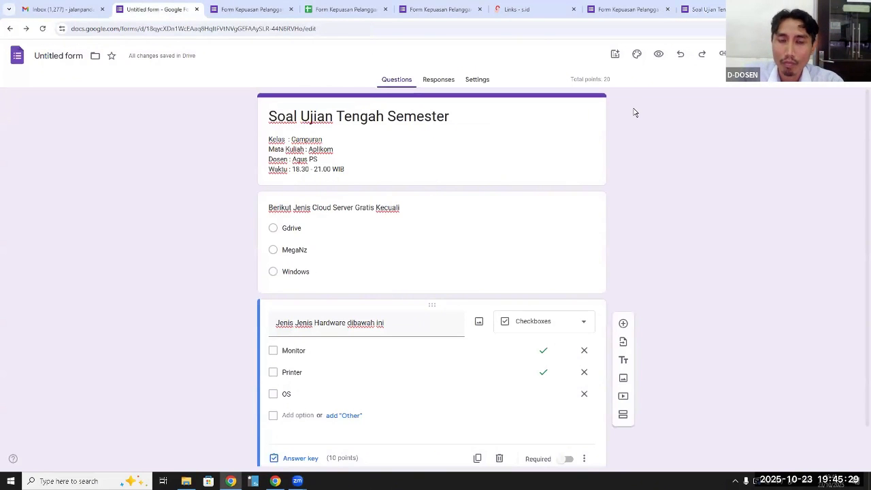
click(658, 54)
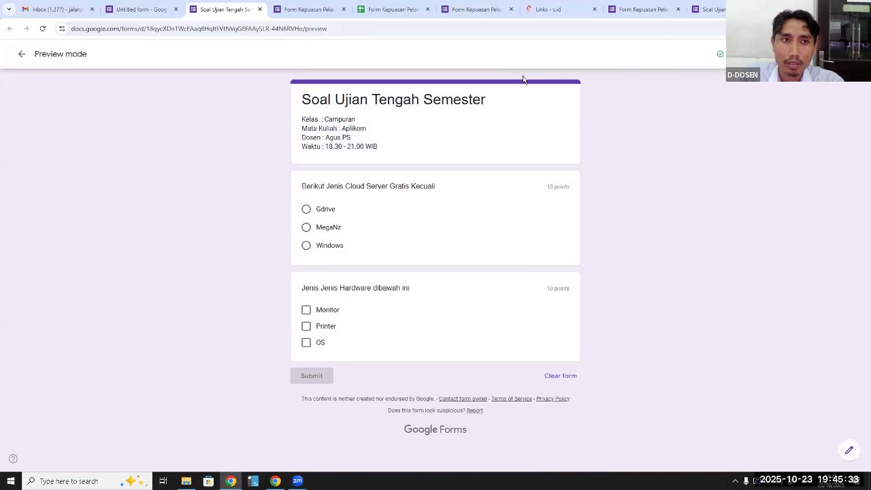
Close the form preview and review the summary of the responses, including the points distribution and per-question charts
click(259, 9)
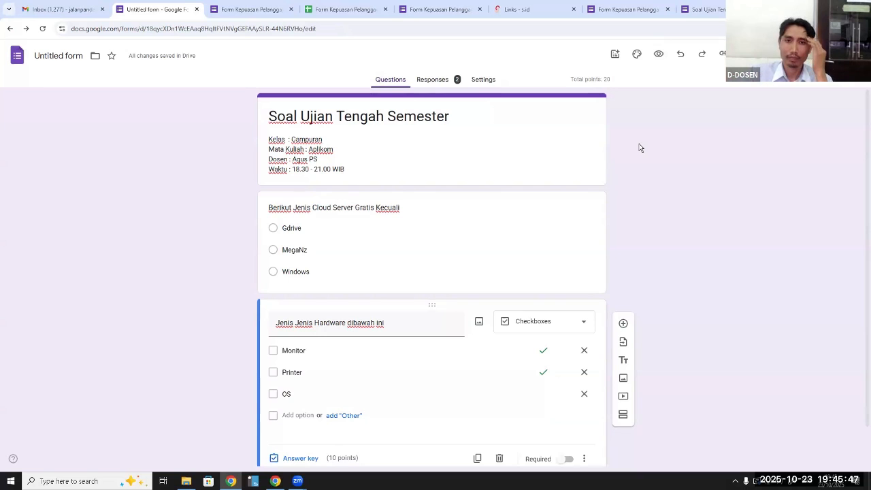
click(443, 81)
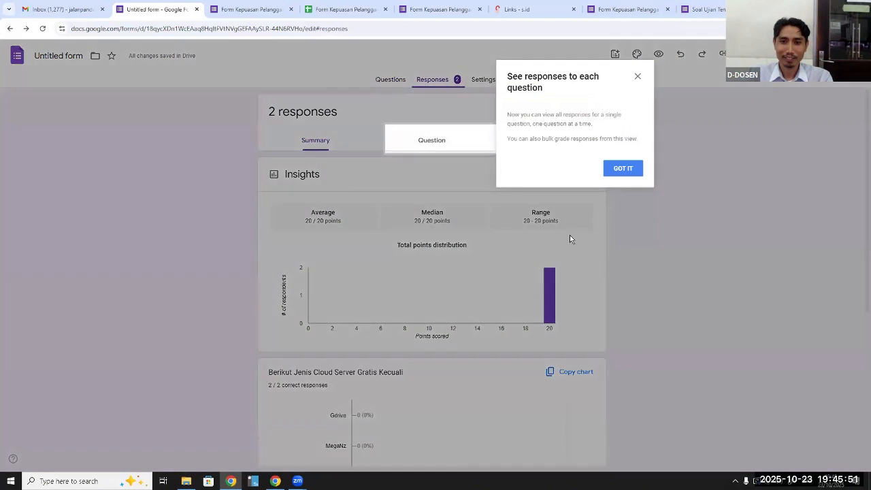
click(638, 76)
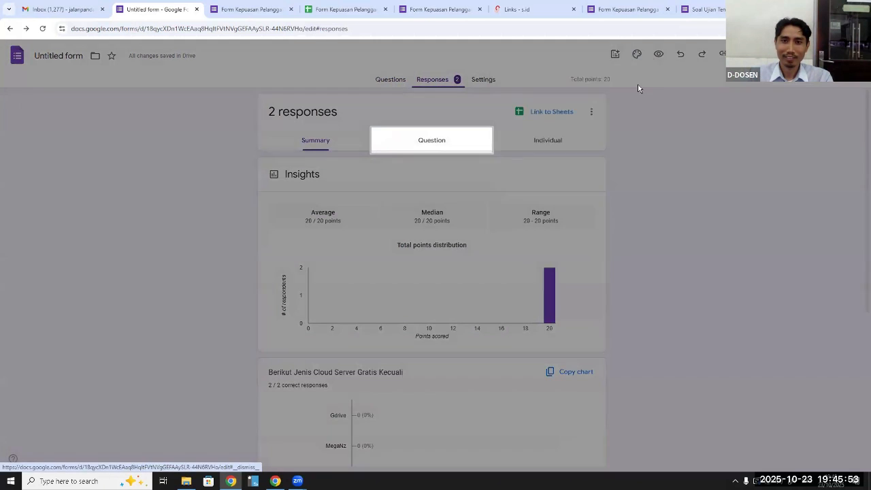
scroll(546, 161, down, 2)
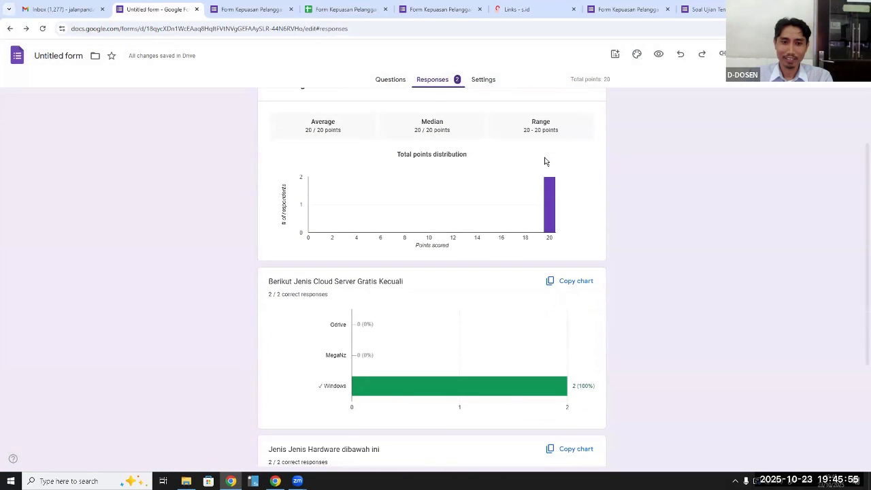
scroll(545, 161, down, 1)
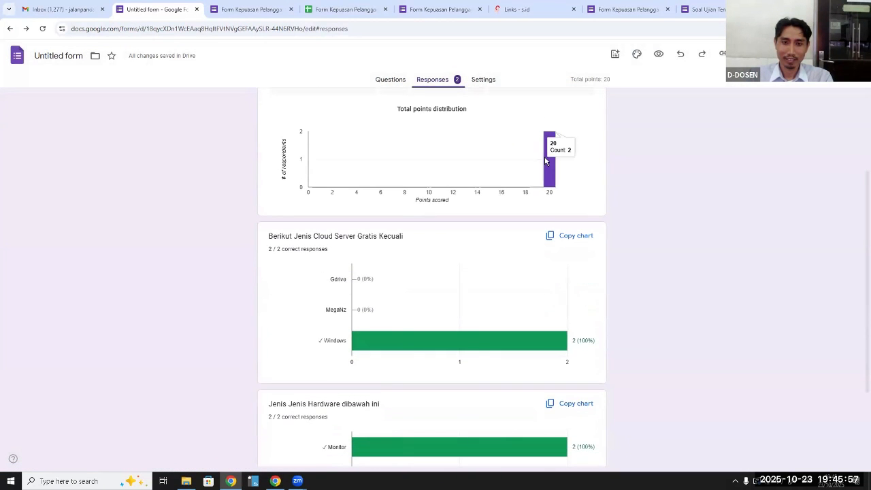
scroll(546, 162, up, 3)
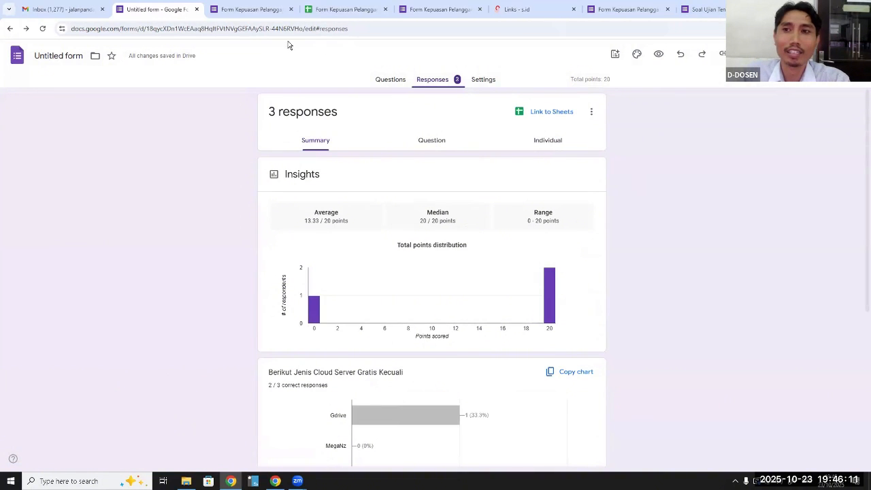
Preview the exam form, copy the preview page's address, and create a shortened link for it in s.id
click(658, 55)
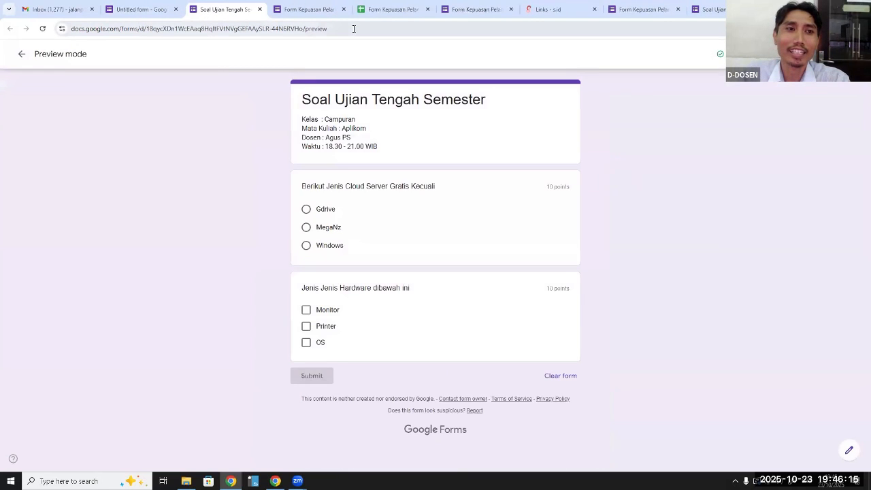
click(354, 29)
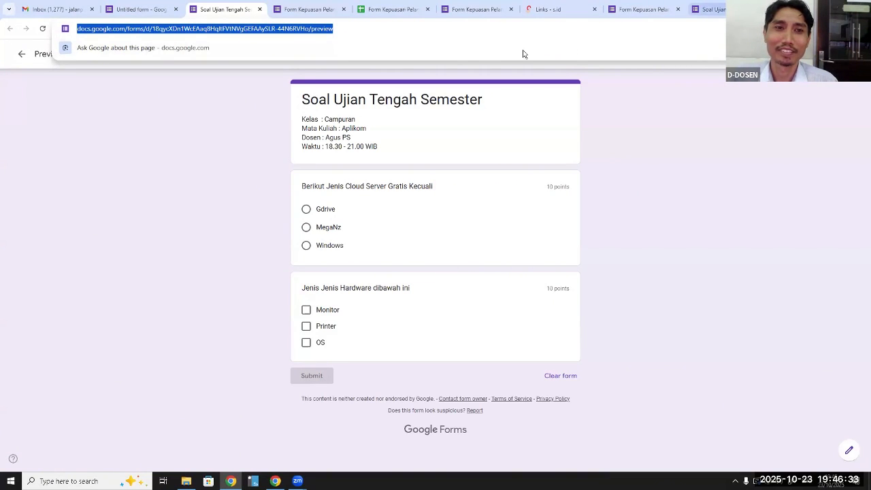
click(553, 13)
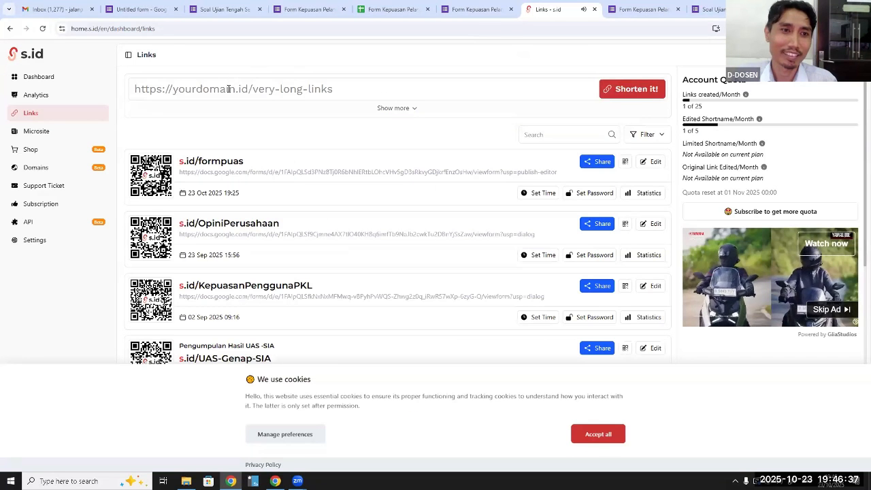
click(228, 89)
key(ctrl+v)
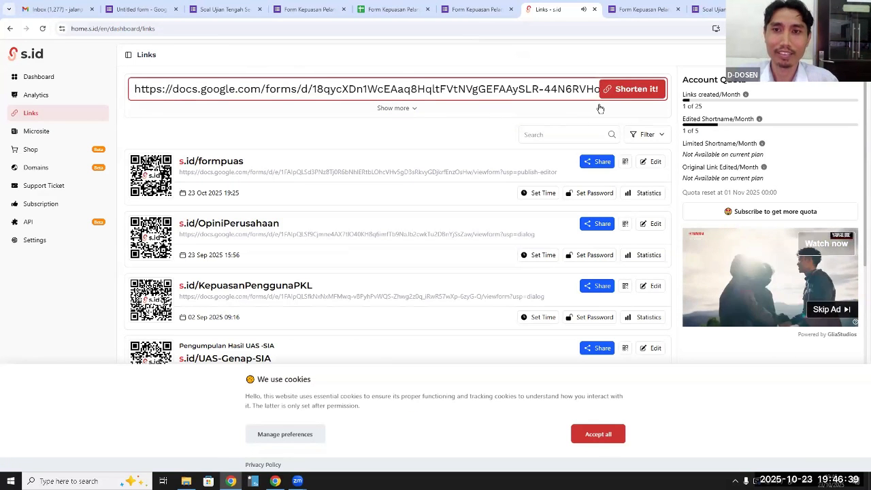
click(634, 91)
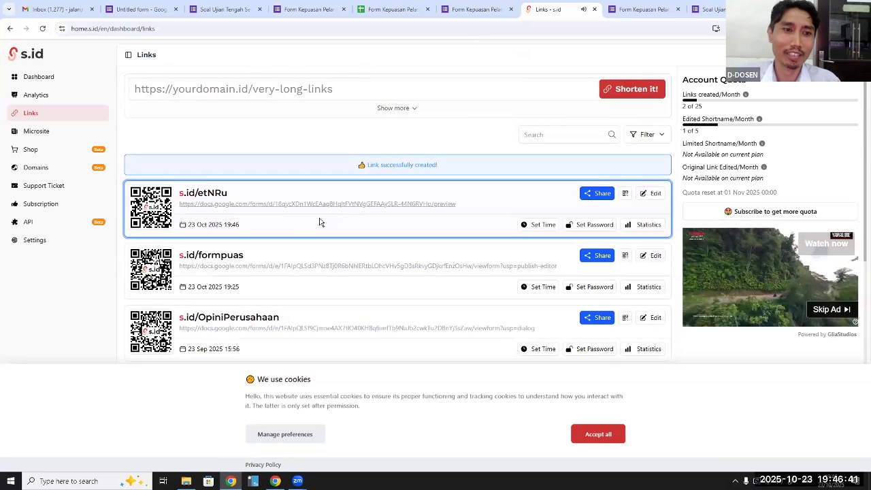
Change the new link's short URL to s.id/soalaplikom and save it
click(656, 193)
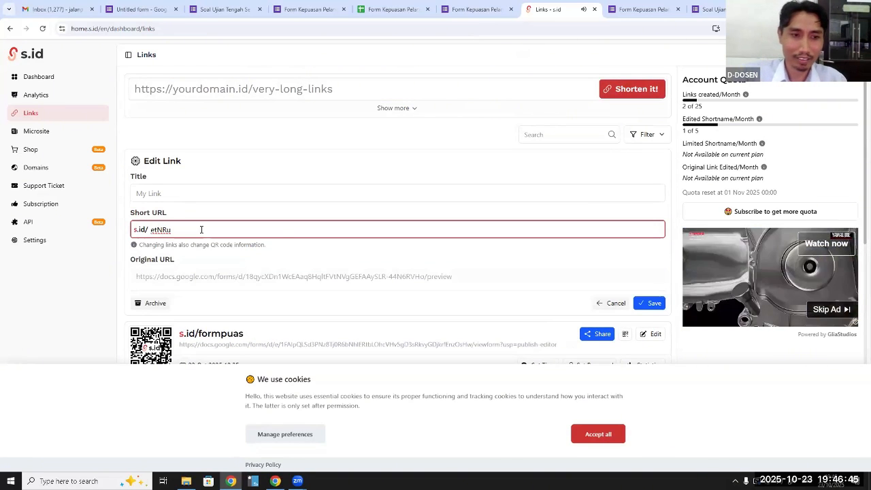
key(BackSpace)
key(BackSpace)
key(BackSpace)
key(BackSpace)
key(BackSpace)
text(soa)
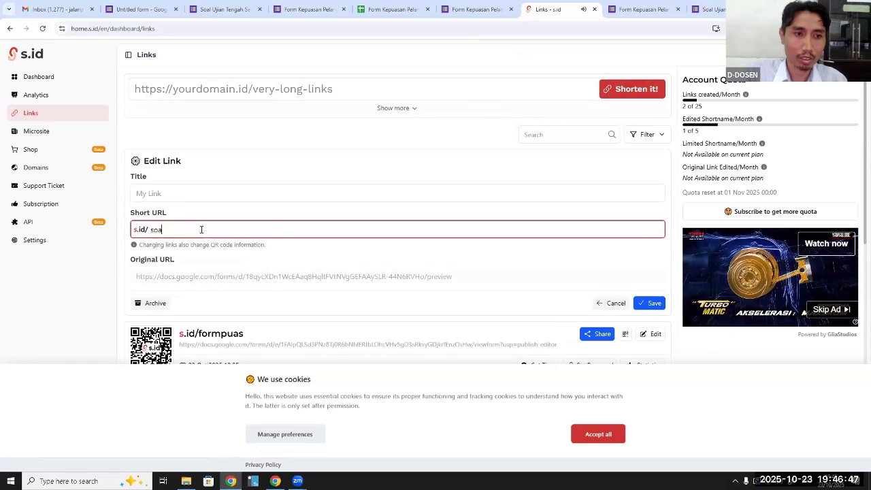
text(la)
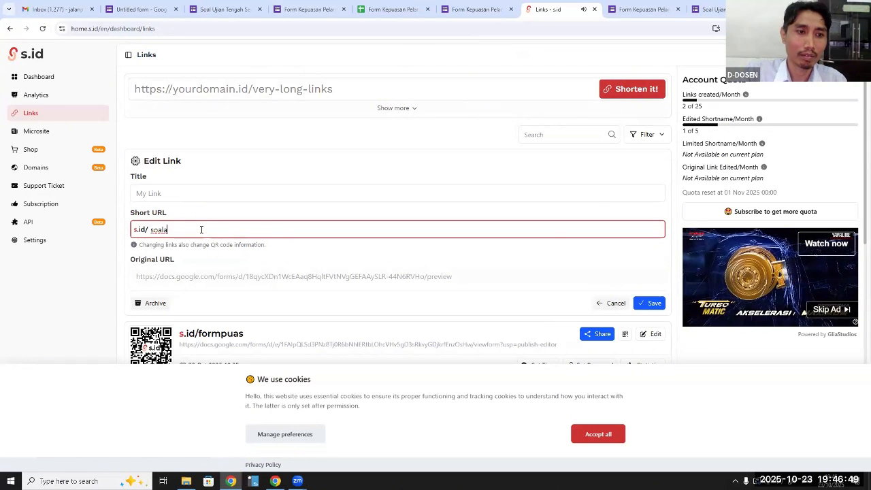
text(plikom)
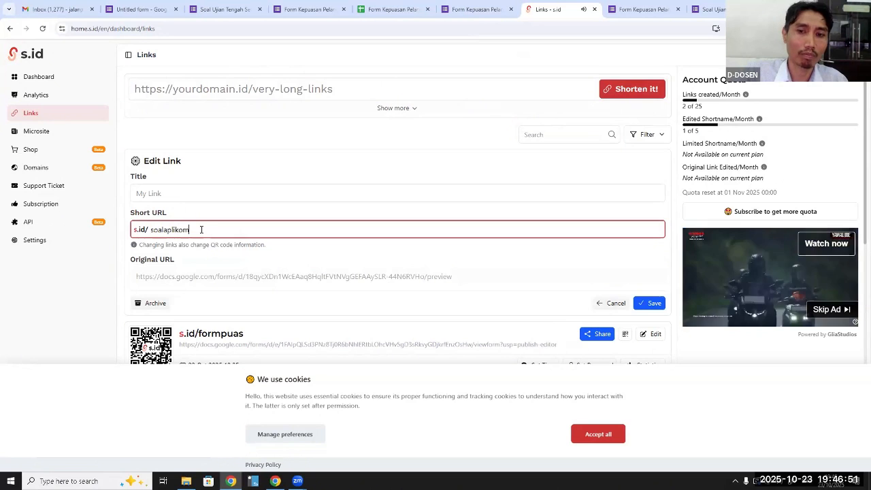
click(650, 303)
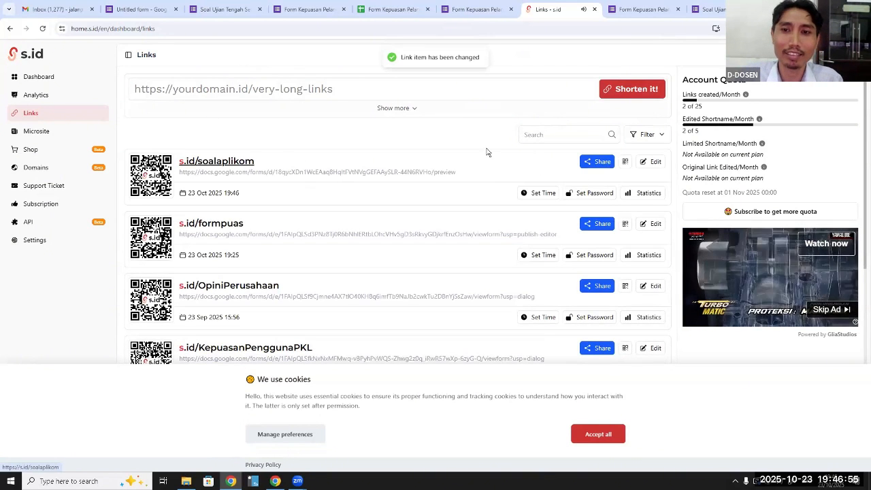
Copy the s.id/soalaplikom link and load it in the browser tab showing the published exam form
click(591, 161)
click(587, 228)
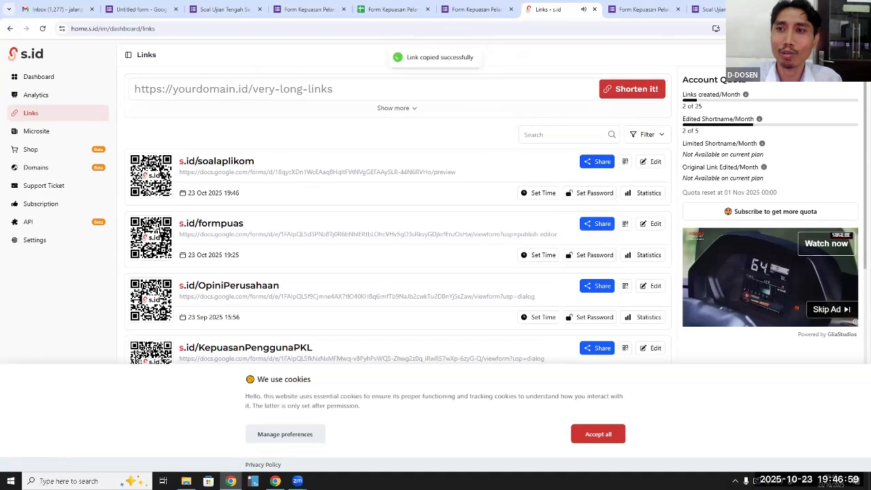
click(708, 9)
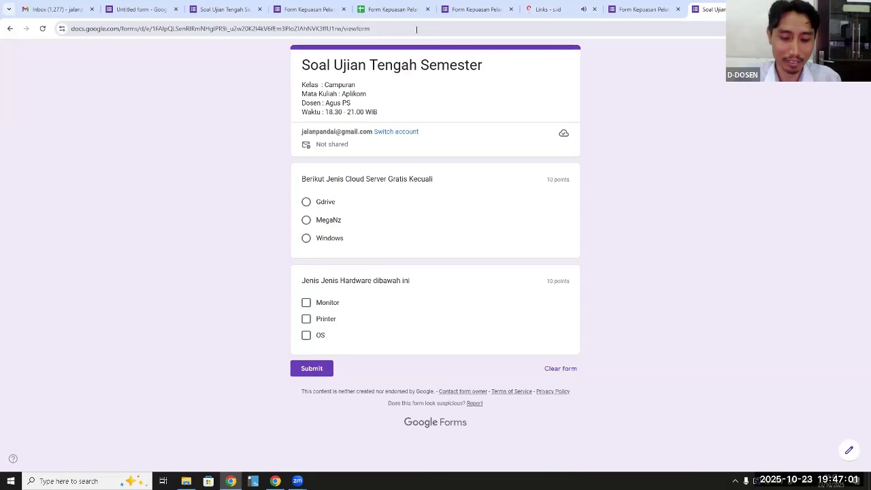
click(416, 29)
text(https://s.id/soalaplikom)
key(Return)
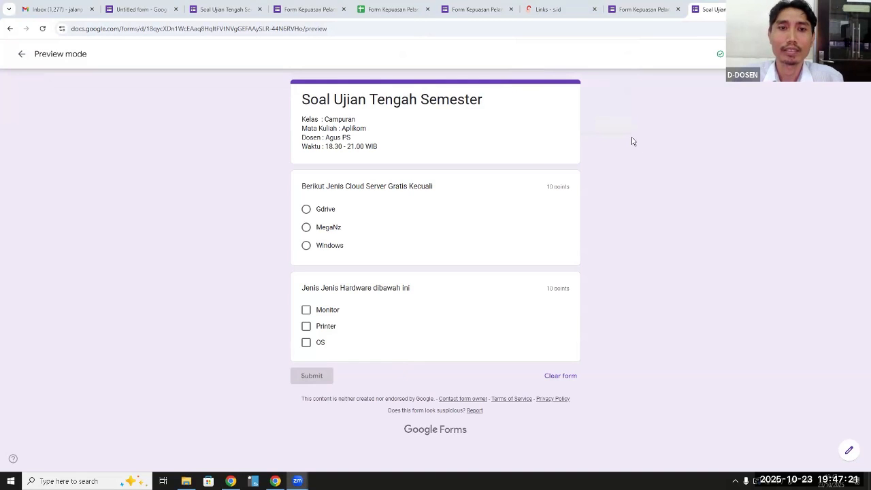
Return to the exam form's editor and examine the updated response insights, frequently missed questions and answer charts
click(225, 9)
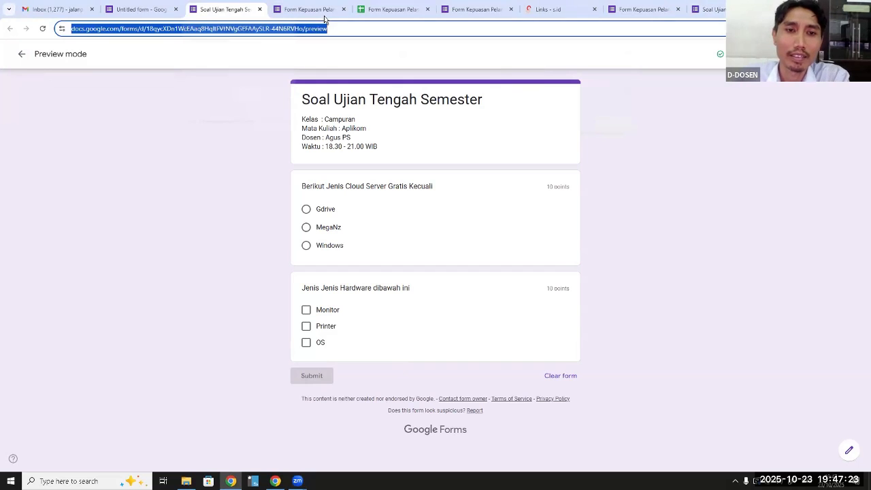
click(137, 8)
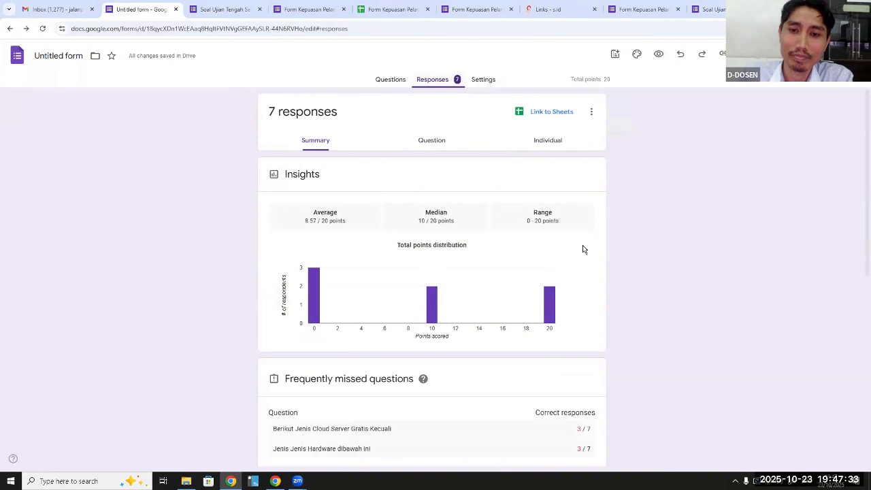
scroll(583, 249, down, 2)
scroll(583, 250, down, 2)
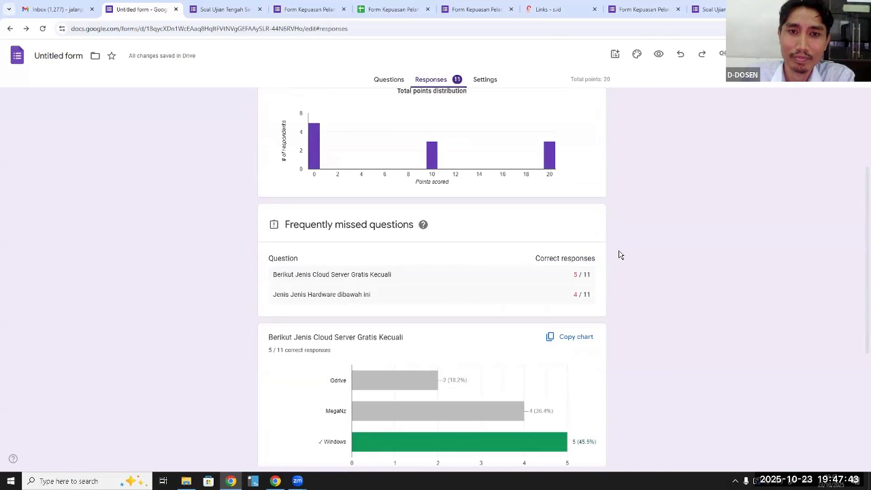
scroll(620, 254, up, 3)
scroll(619, 255, down, 4)
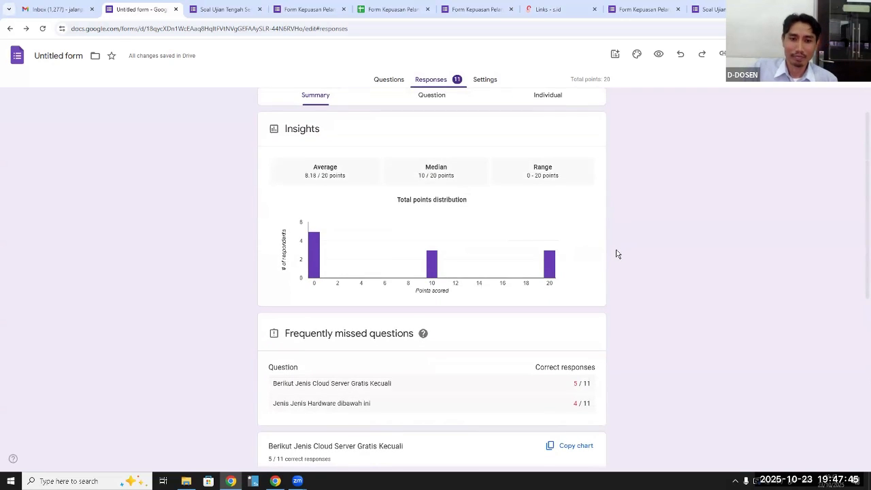
scroll(616, 256, up, 3)
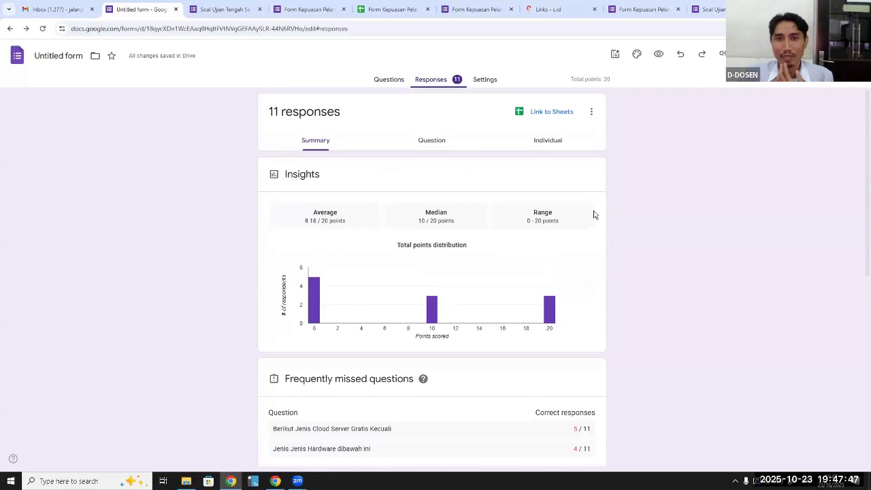
Link the responses to a new spreadsheet named "Untitled form (Responses)", dismiss the Gemini notice, and go back to the form's responses
click(544, 115)
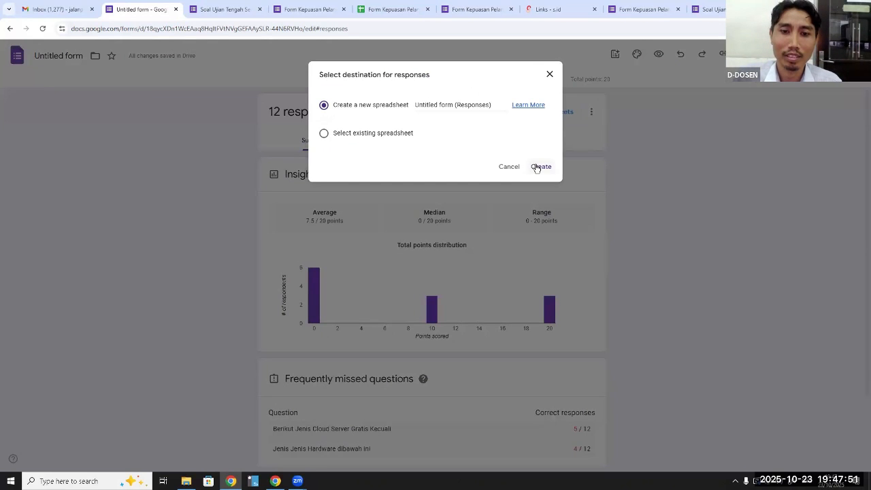
click(536, 167)
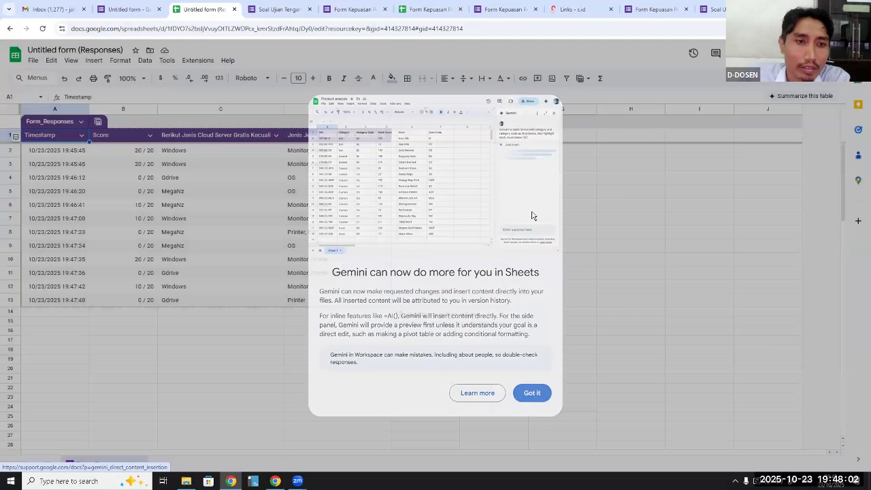
click(533, 214)
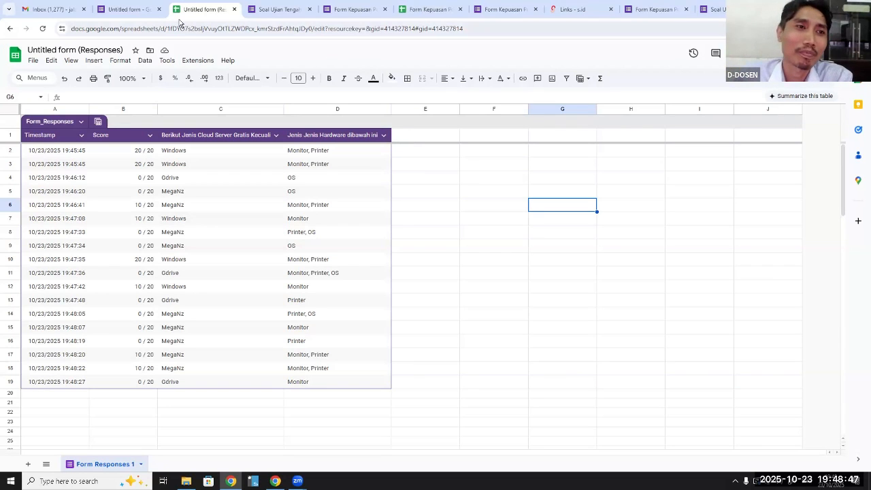
click(148, 15)
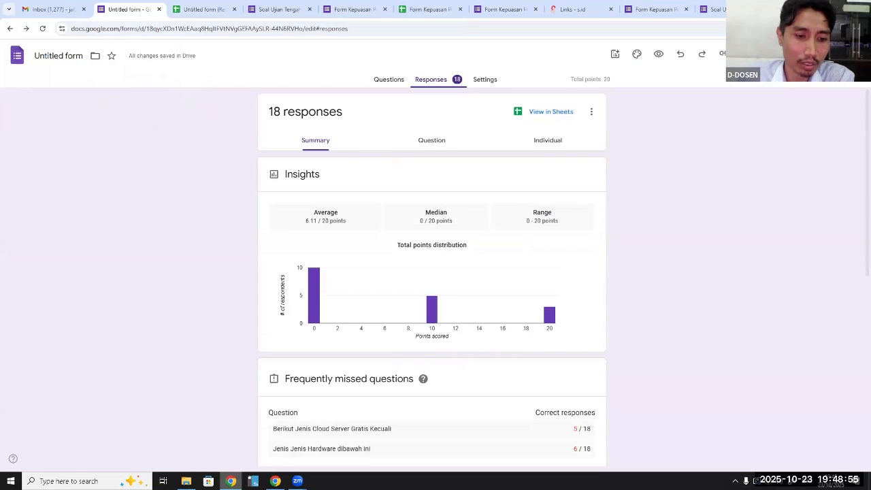
Clear the desktop by dismissing the NetSupport School warning and closing the Downloads folder window
click(231, 481)
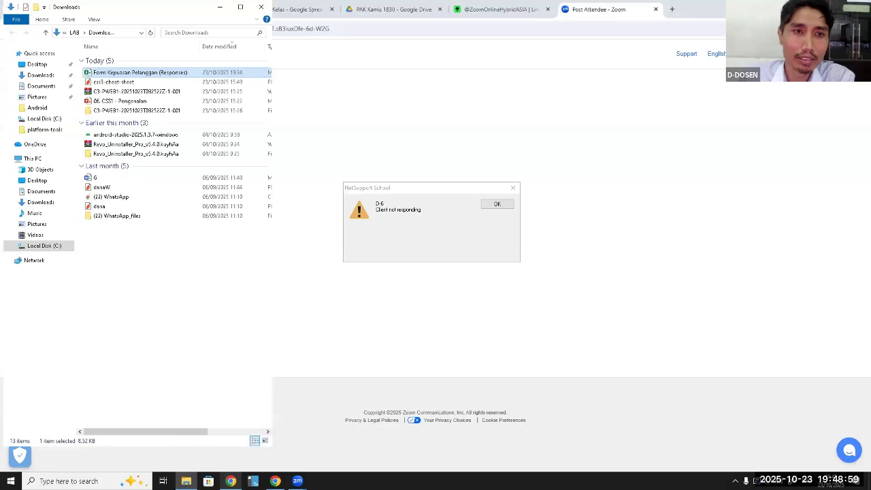
click(467, 356)
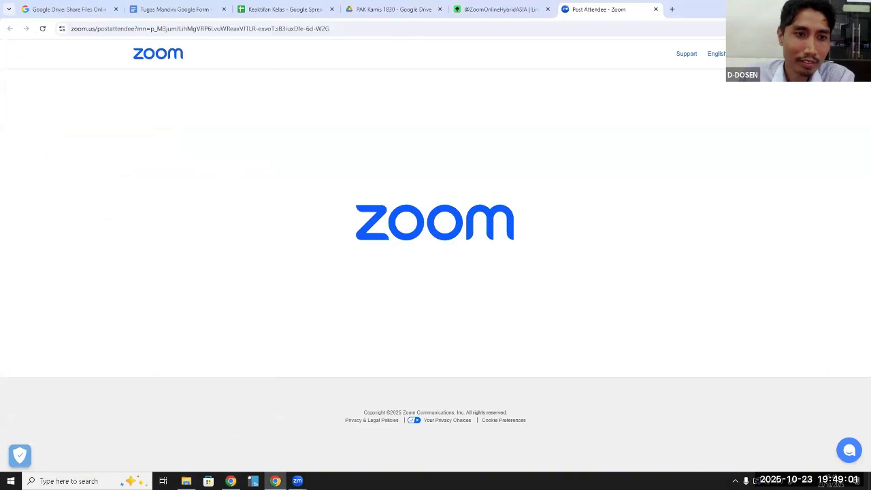
click(819, 8)
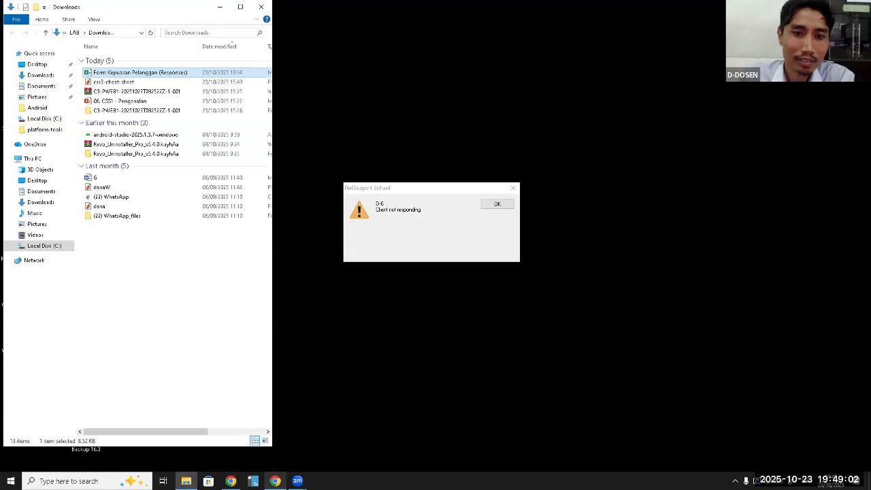
click(497, 205)
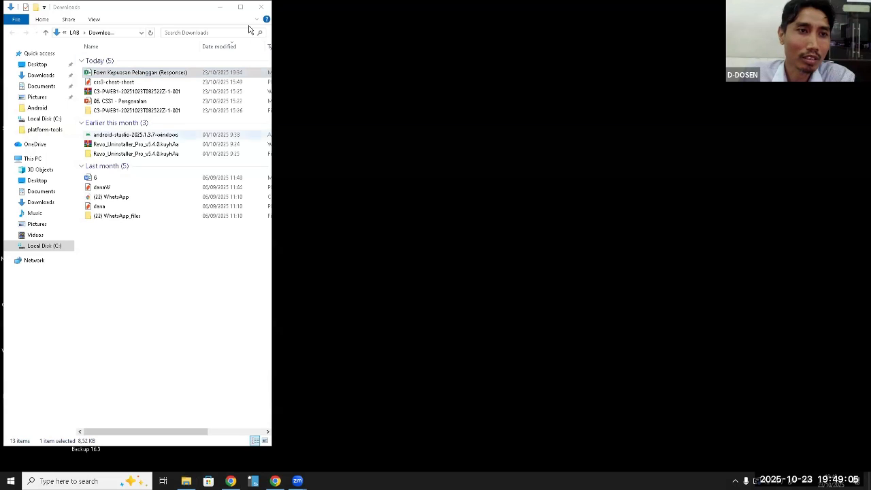
click(262, 7)
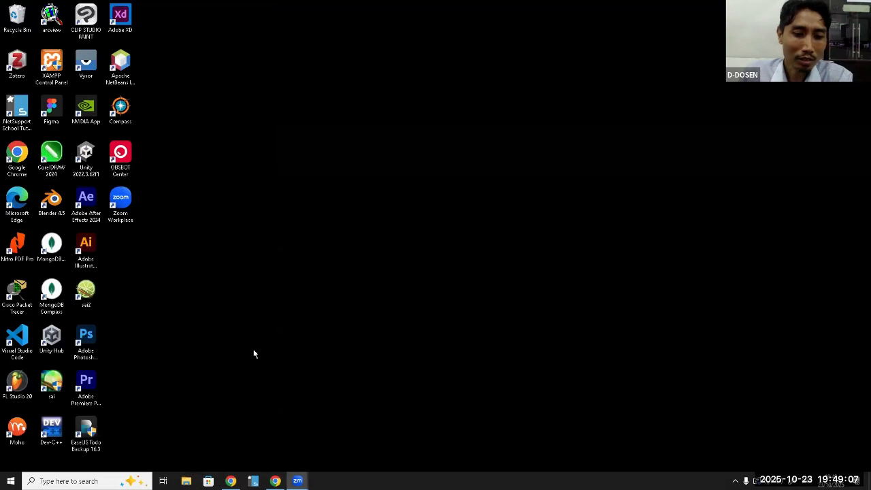
Switch to the other browser window and open the "Keaktifan Kelas" spreadsheet
key(alt+Tab)
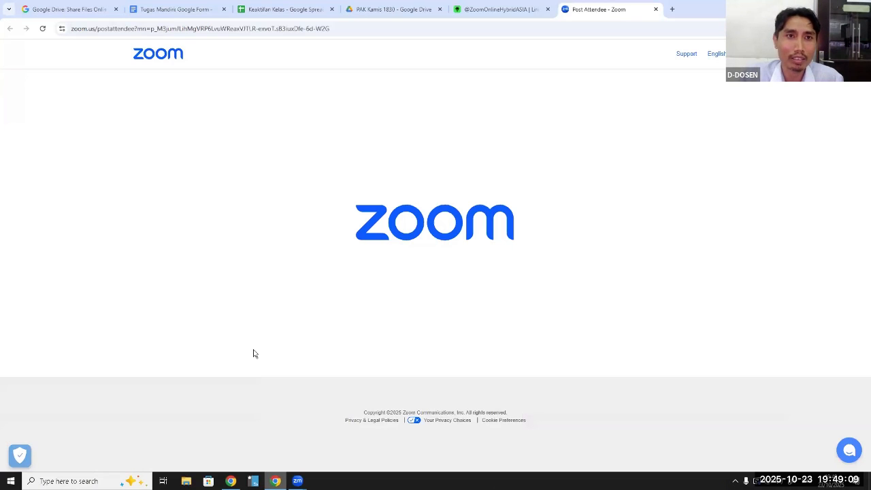
click(286, 10)
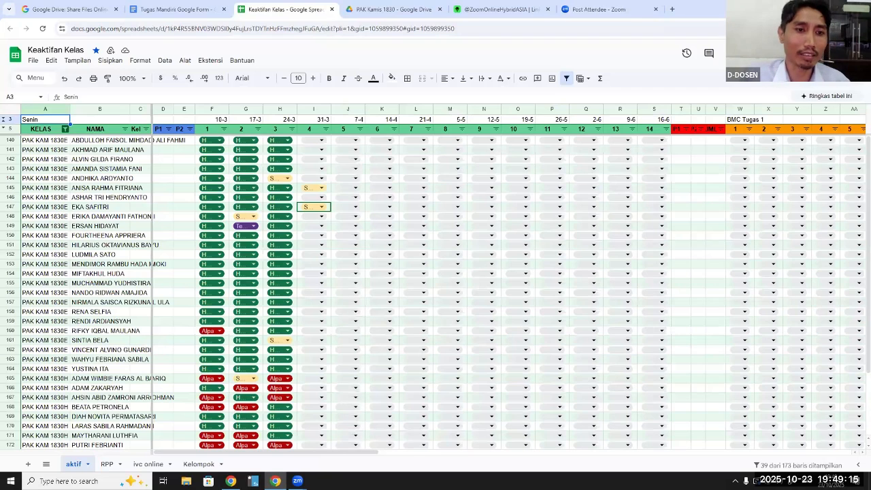
Examine the "Tugas Mandiri: Eksplorasi Google Form" assignment instructions and the student folders in the "PAK Kamis 1830" Drive folder
click(181, 9)
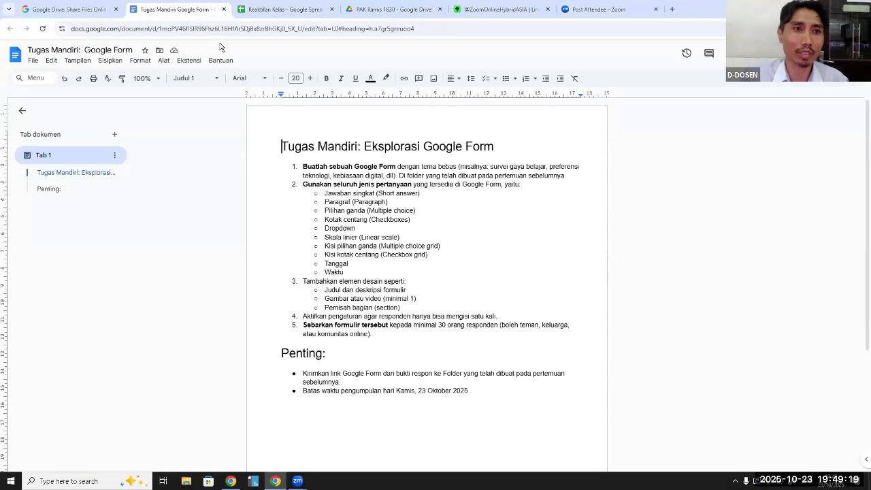
scroll(546, 221, down, 1)
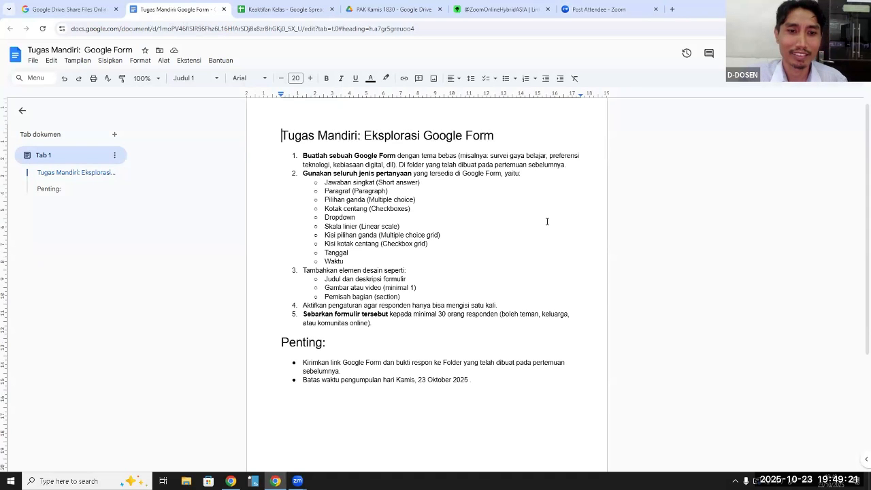
scroll(547, 221, up, 1)
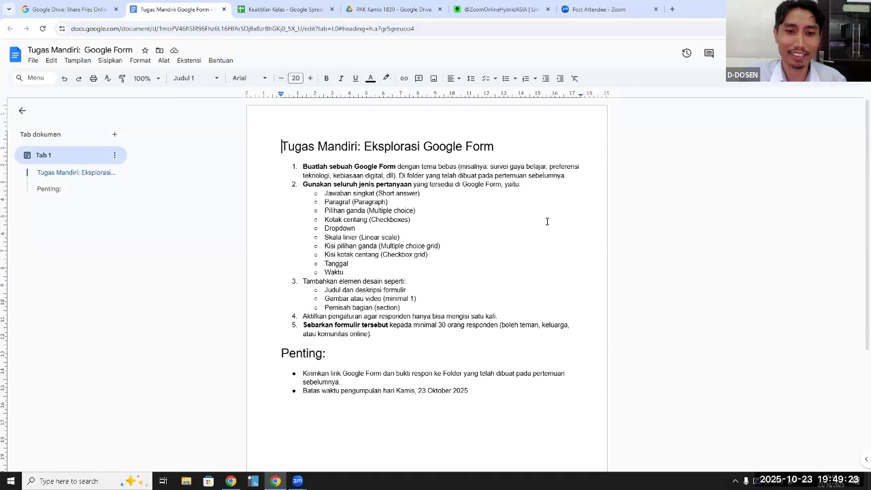
scroll(546, 222, down, 1)
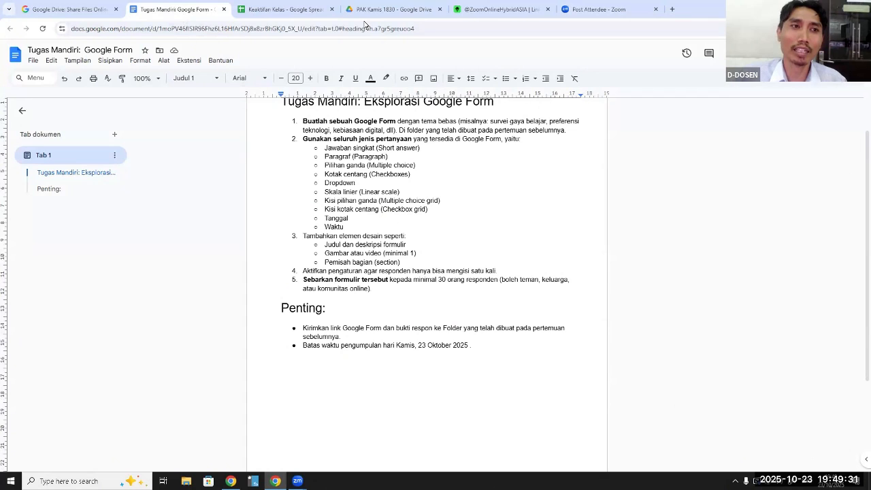
click(82, 9)
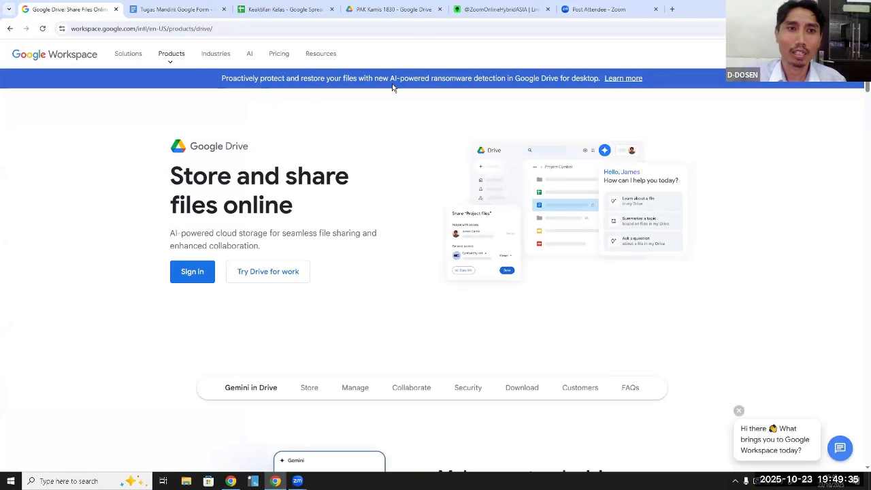
click(378, 13)
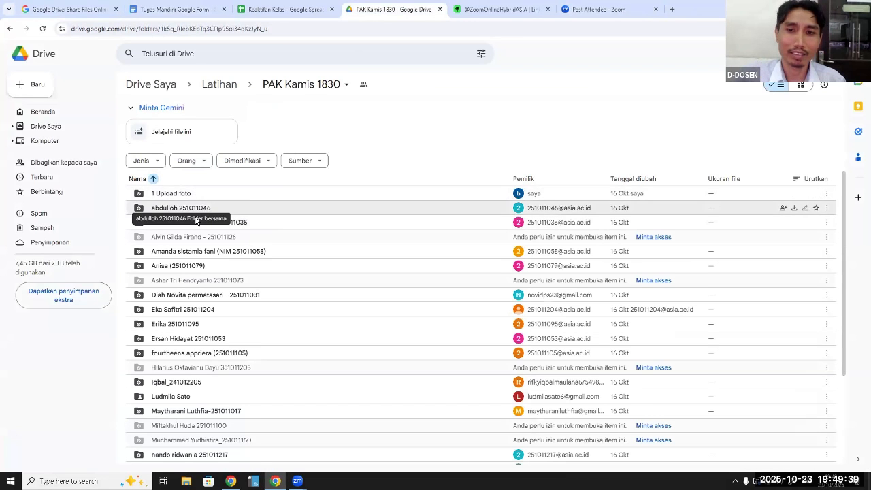
scroll(197, 217, down, 3)
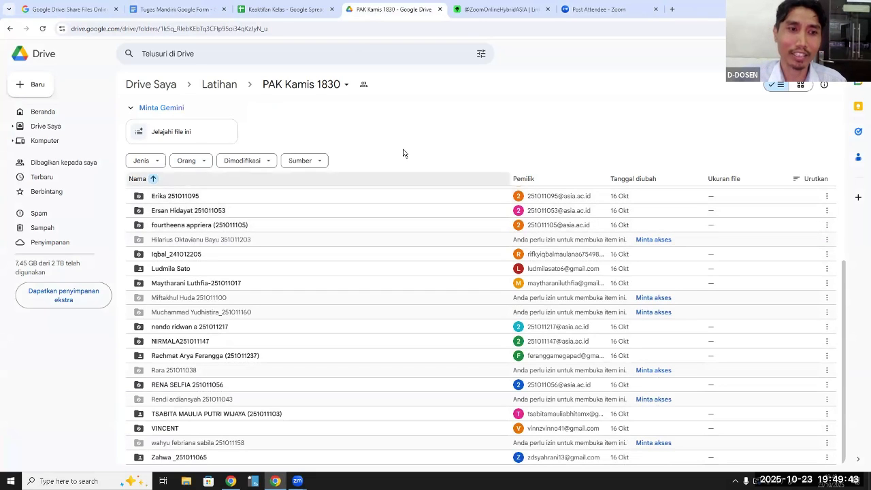
click(202, 13)
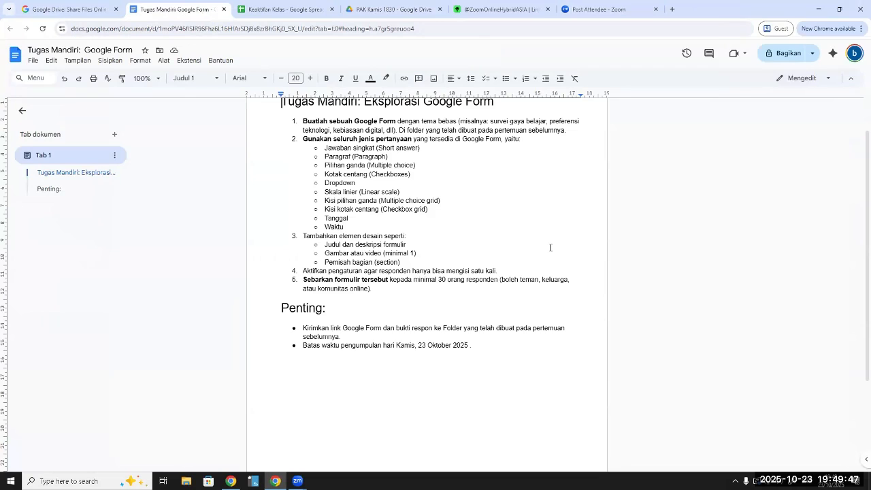
scroll(551, 248, up, 1)
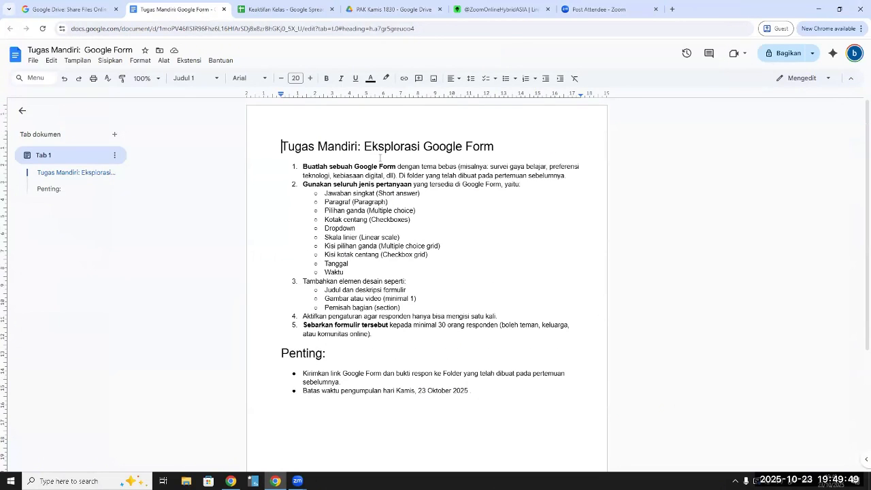
click(401, 16)
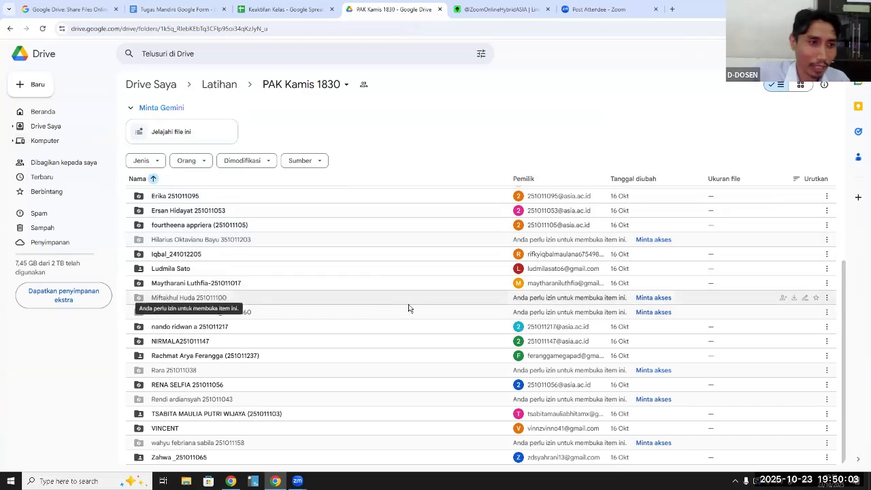
click(31, 90)
click(56, 83)
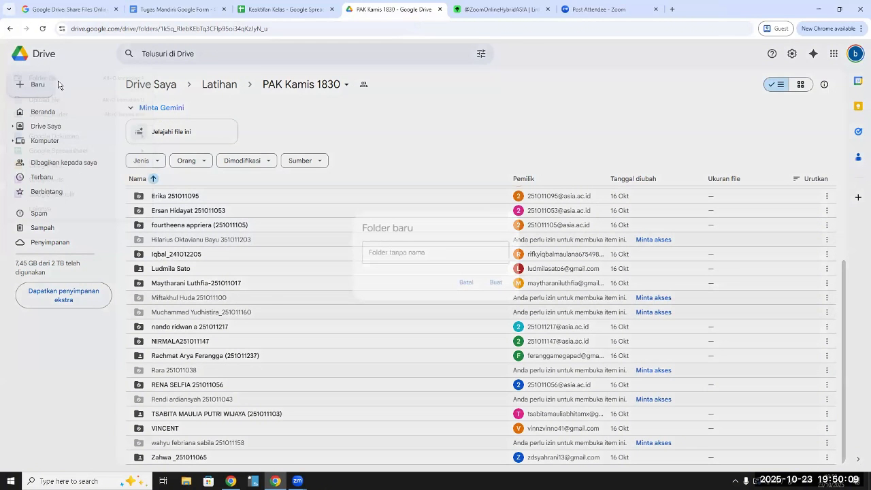
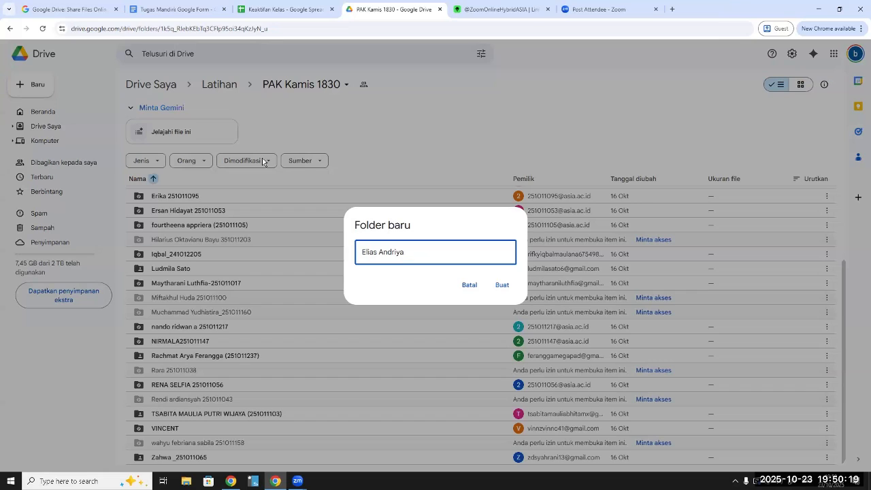
text(an)
key(Left)
key(Left)
key(Left)
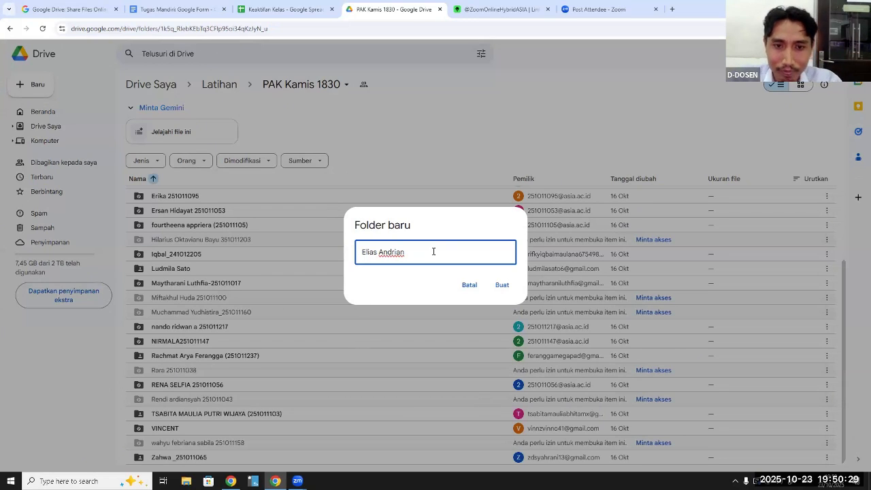
drag(432, 251, 345, 266)
key(BackSpace)
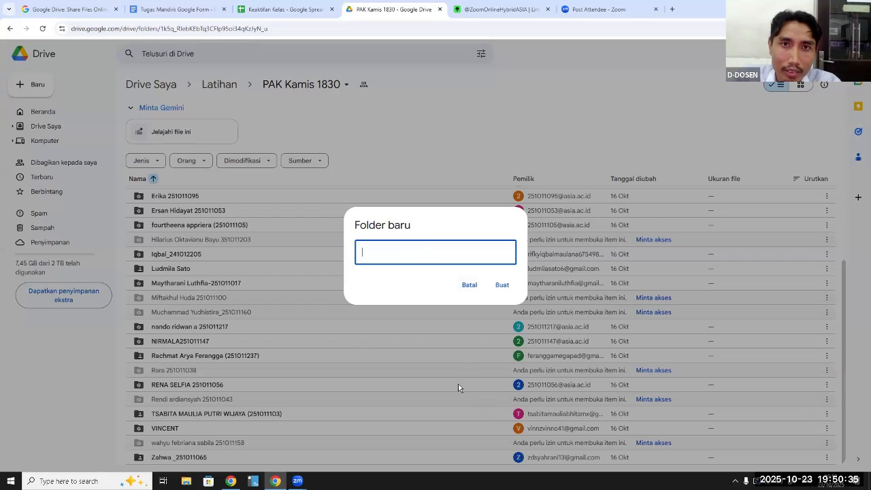
click(454, 15)
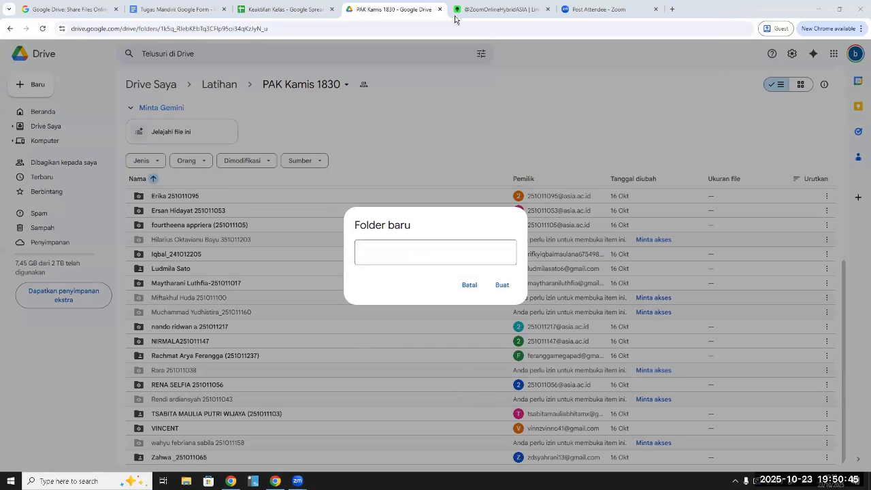
click(546, 112)
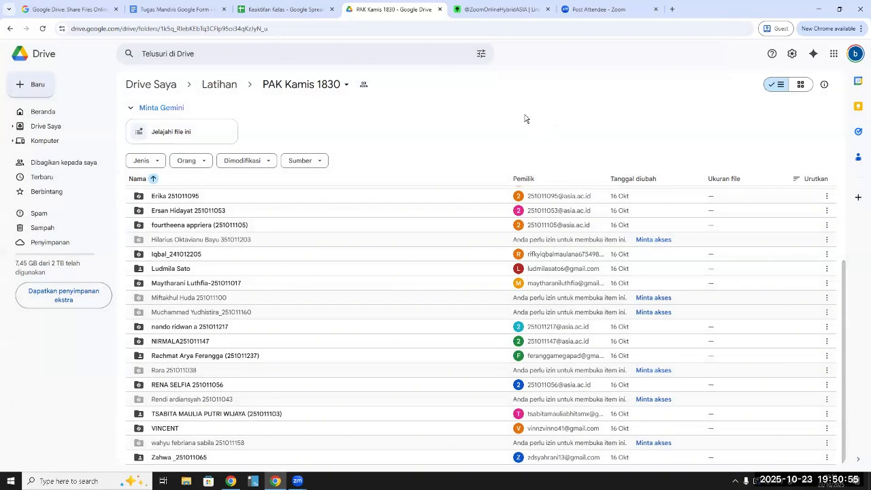
Create a new folder in "PAK Kamis 1830", replacing the wrongly pasted short link with the copied student's full name and student number
click(32, 85)
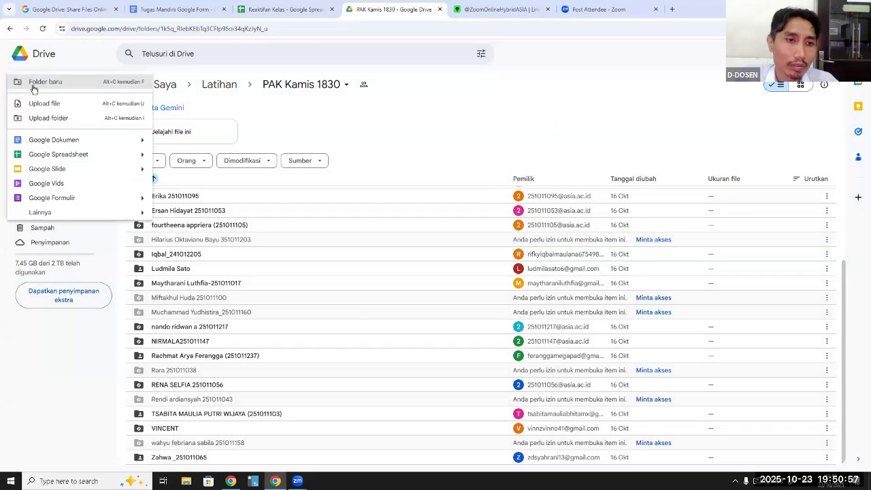
click(40, 83)
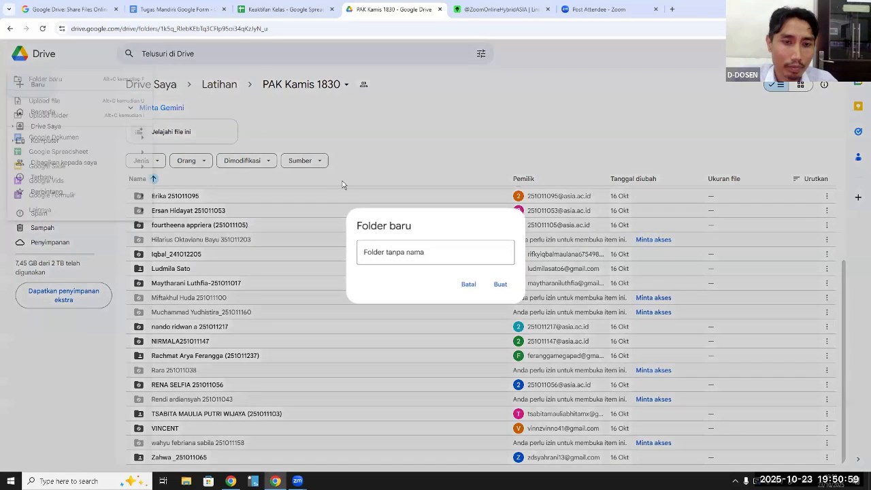
text(https://s.id/soalaplikom)
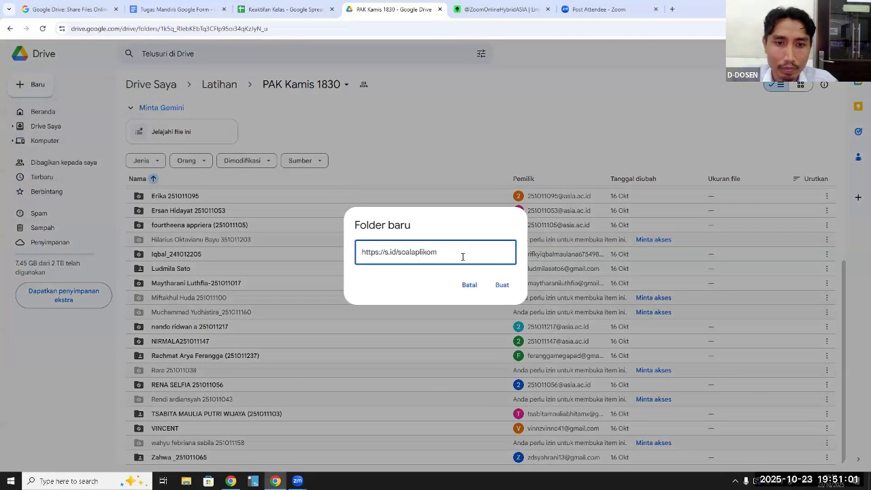
drag(451, 251, 330, 249)
key(BackSpace)
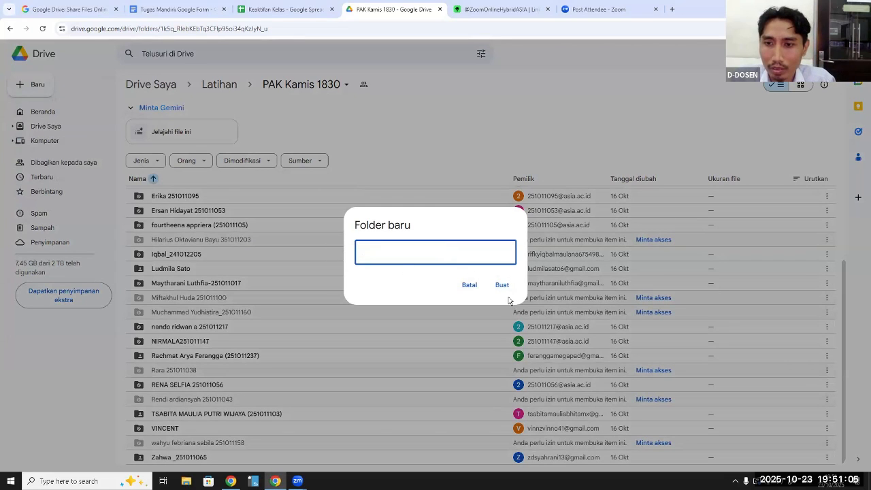
click(375, 254)
right_click(375, 255)
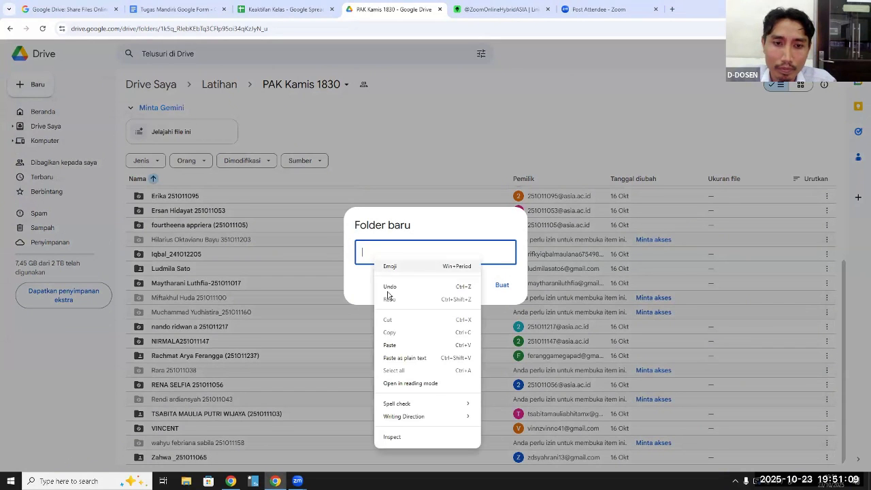
click(396, 347)
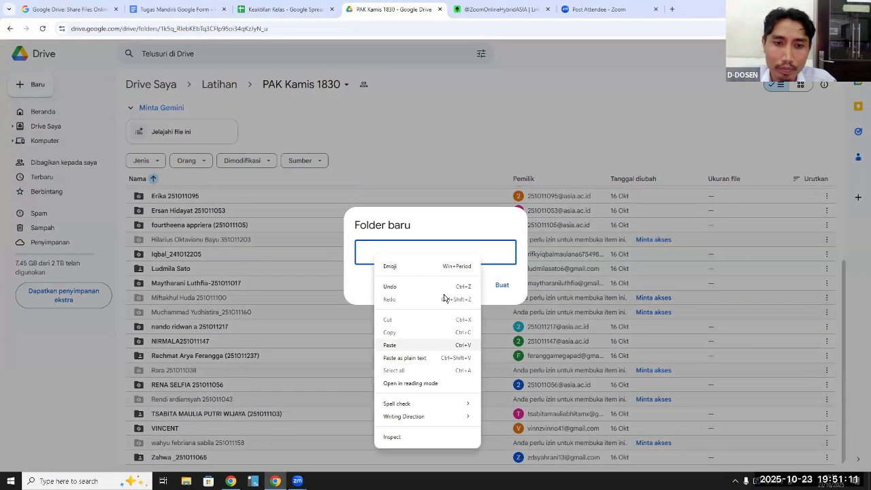
click(502, 286)
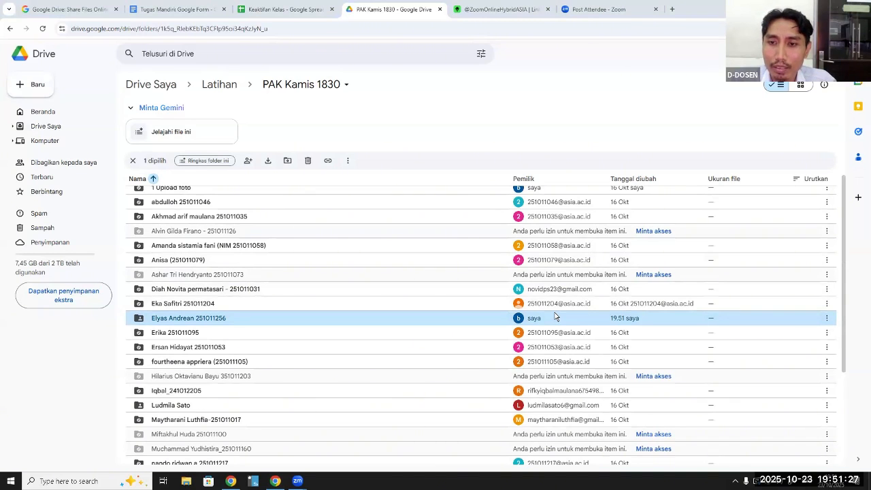
Create a second student folder in "PAK Kamis 1830", named with the next copied student's full name and student number
click(40, 88)
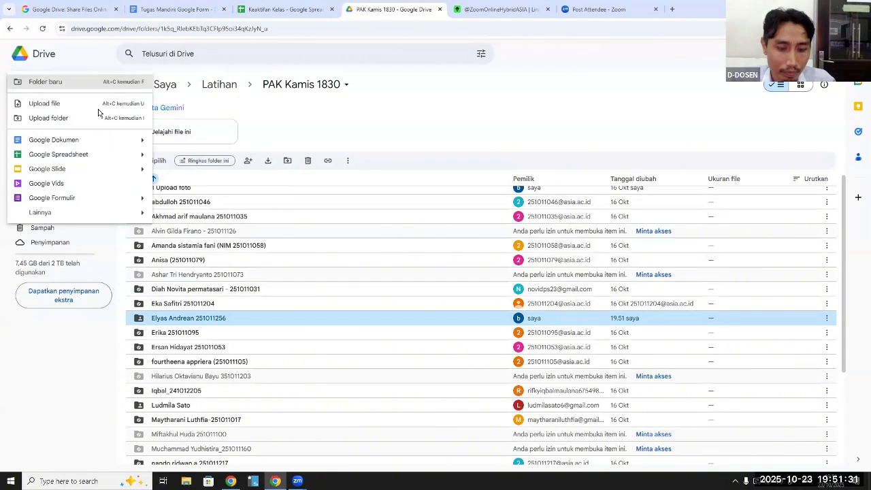
key(alt+c)
key(f)
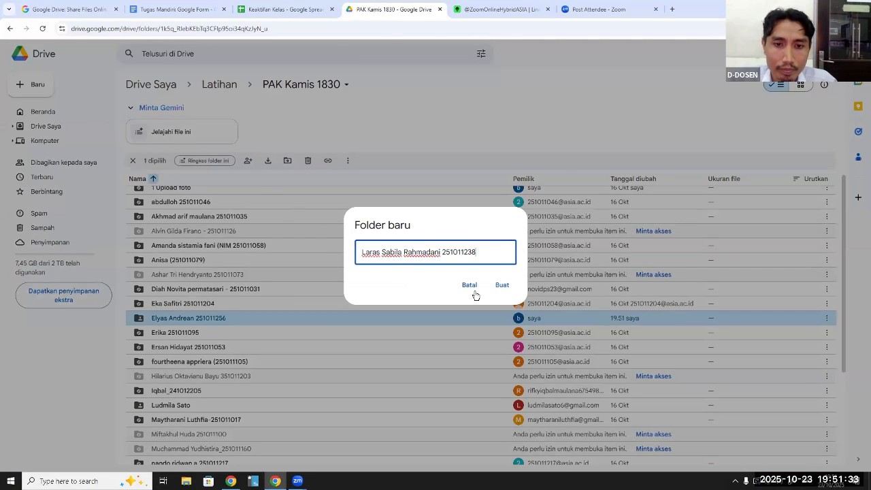
click(501, 286)
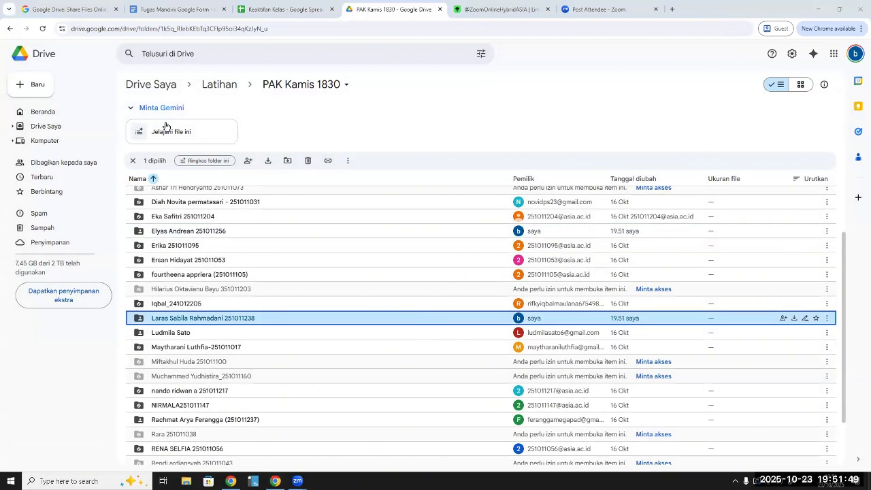
Create two more folders in "PAK Kamis 1830", each named with the pasted full name and student number of one student
click(38, 87)
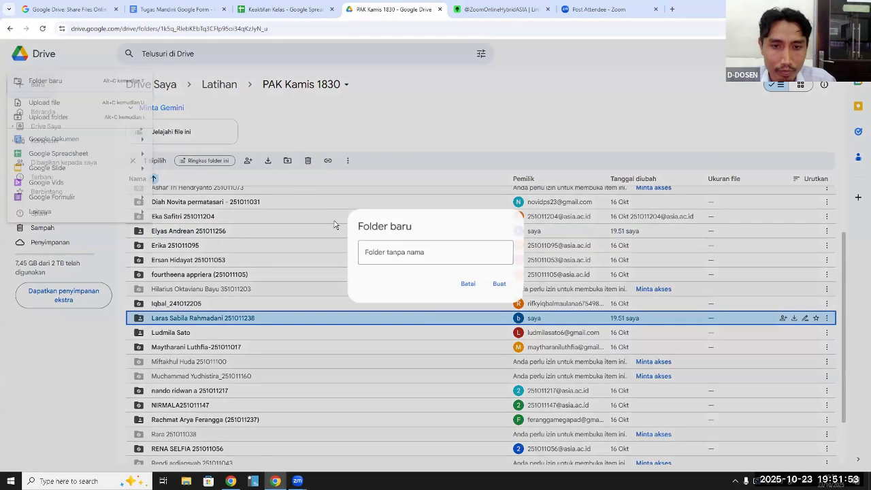
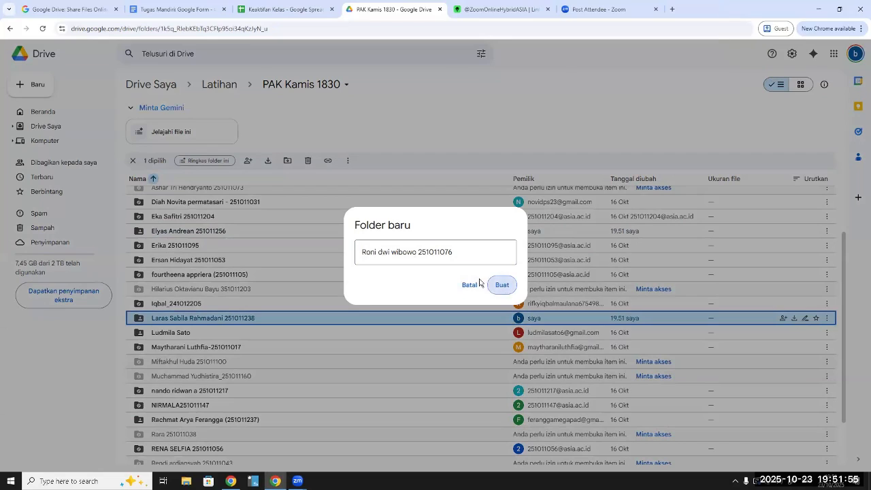
click(480, 282)
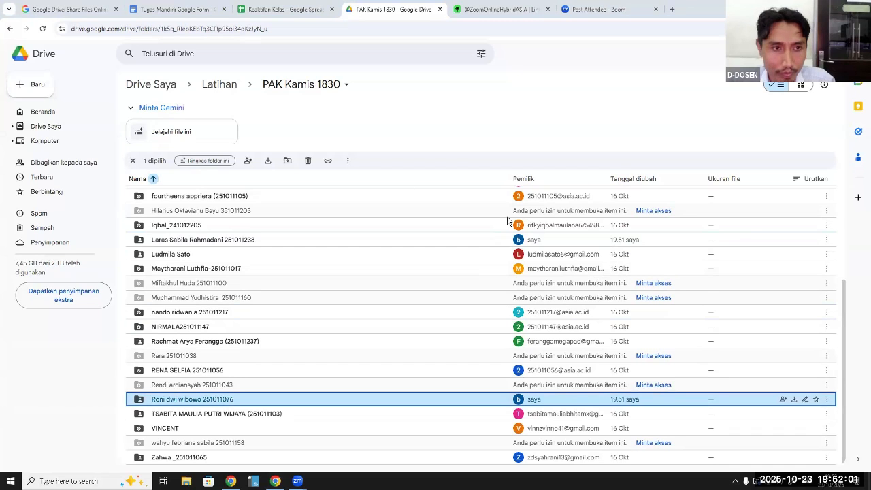
click(32, 85)
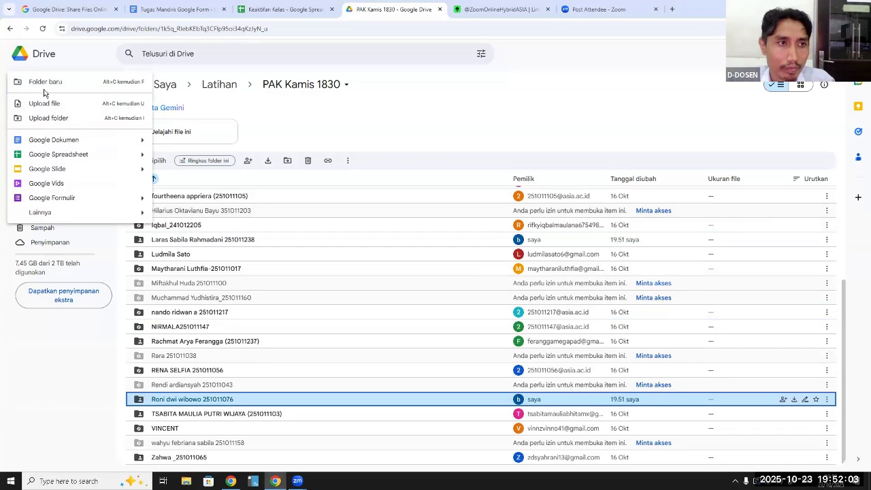
click(44, 87)
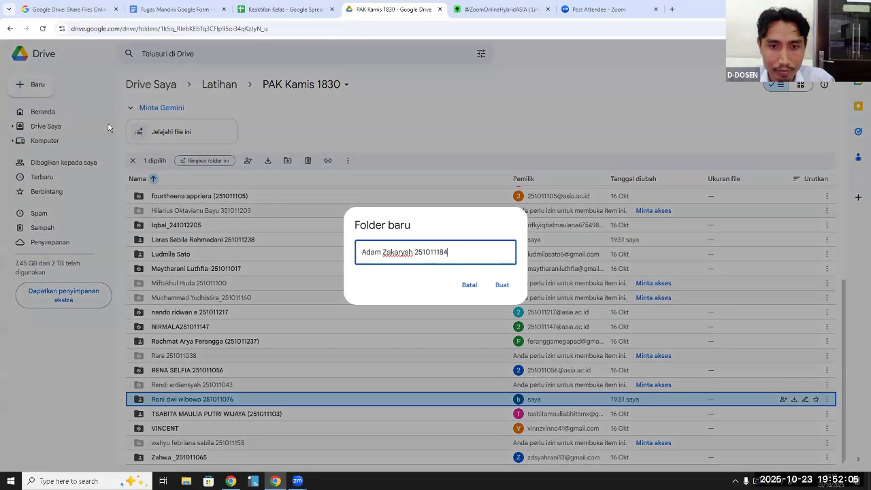
click(502, 285)
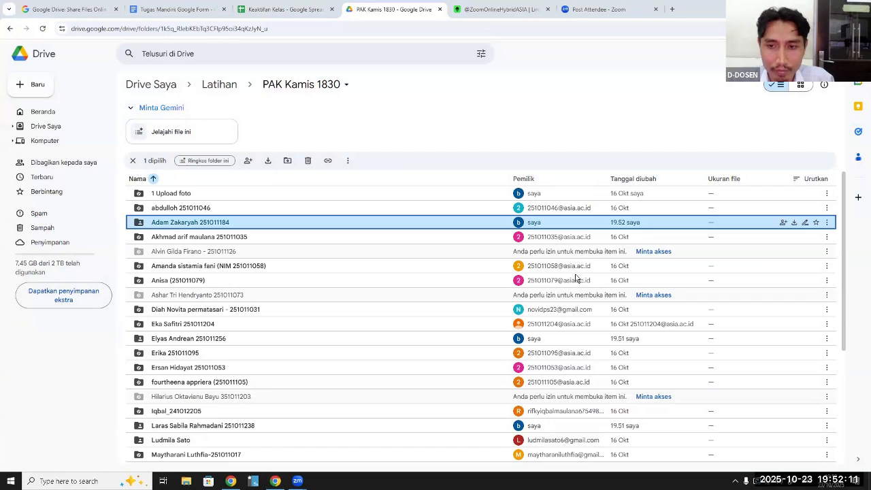
Create another student folder in "PAK Kamis 1830", named with the pasted full name and student number
click(37, 87)
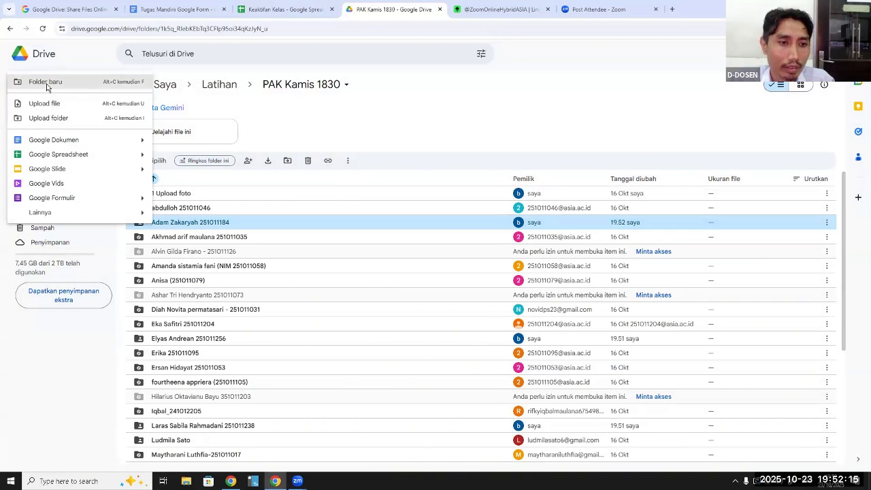
click(46, 82)
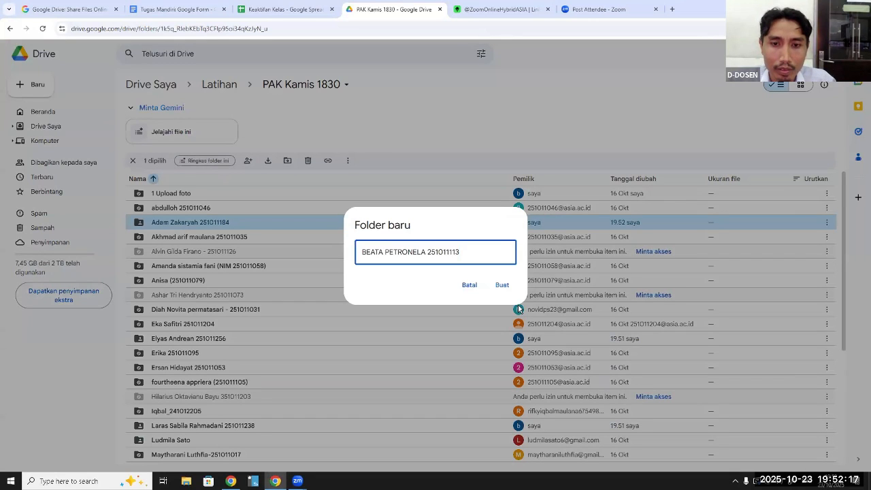
click(503, 286)
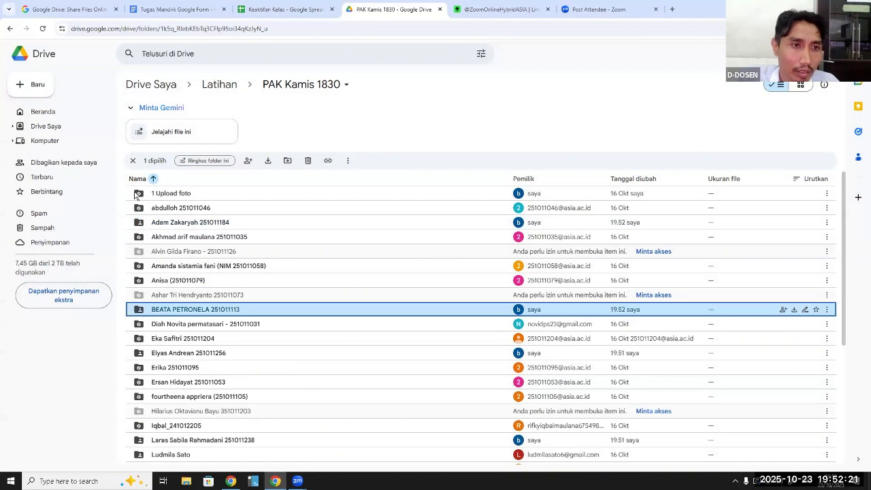
mouse_move(137, 196)
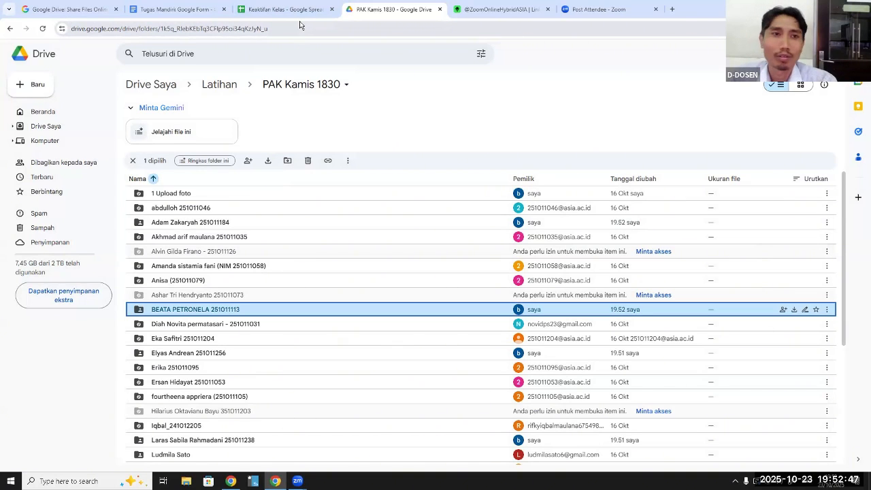
Select the full web address of the "PAK Kamis 1830" Drive folder
click(295, 31)
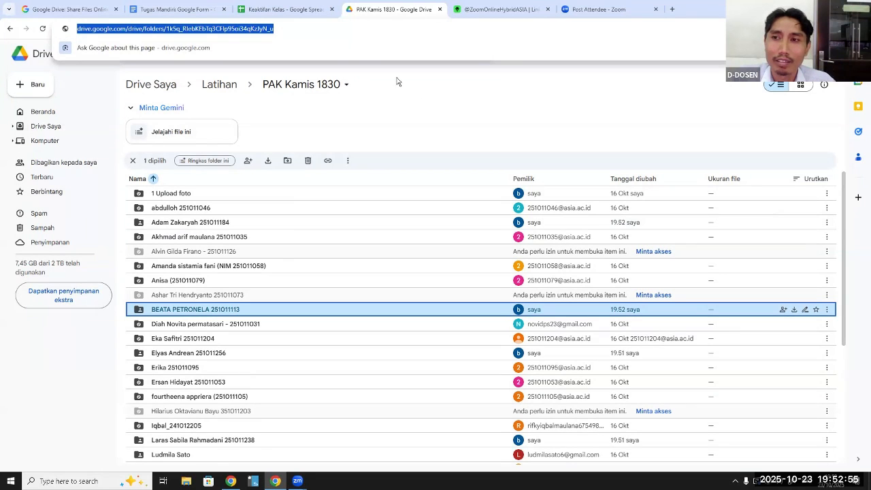
click(301, 28)
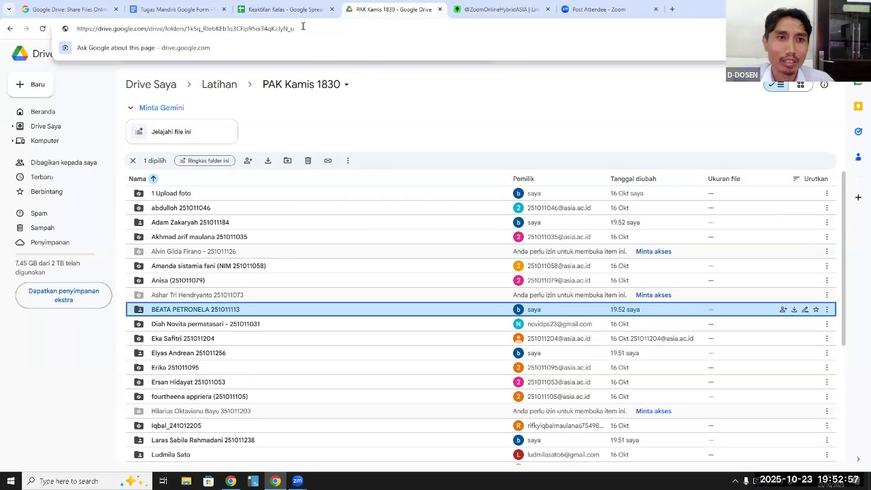
drag(210, 26, 67, 29)
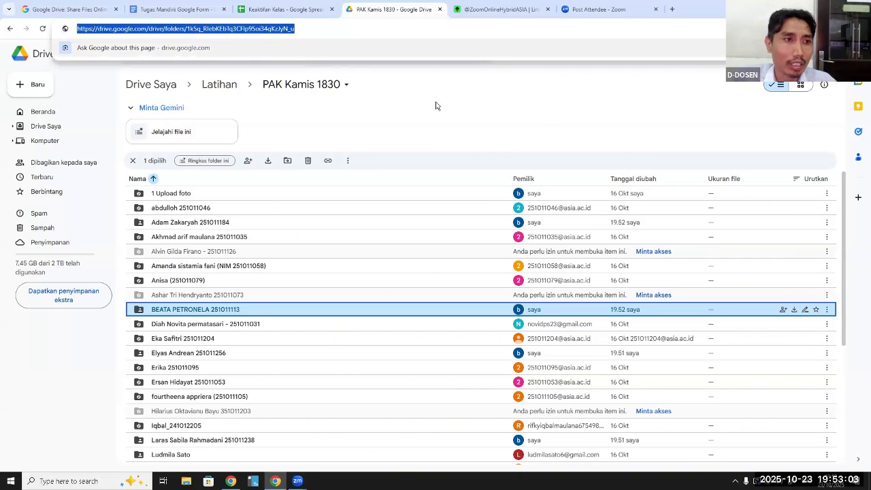
click(332, 96)
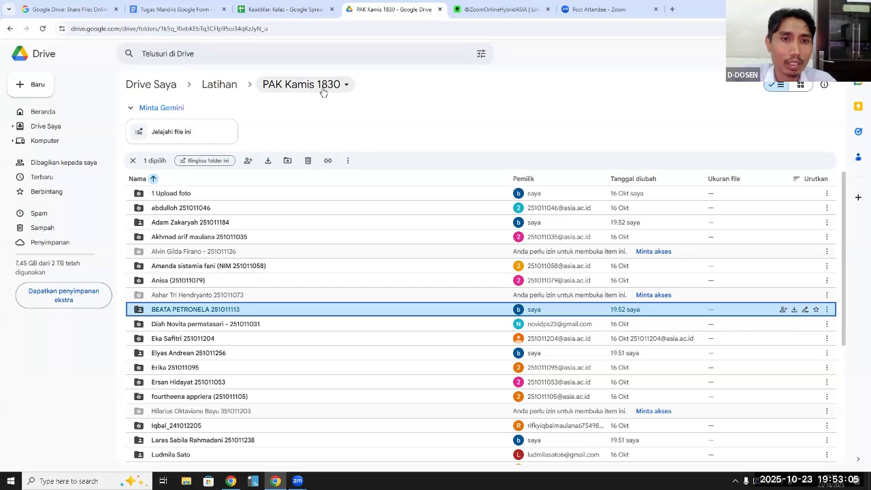
click(321, 29)
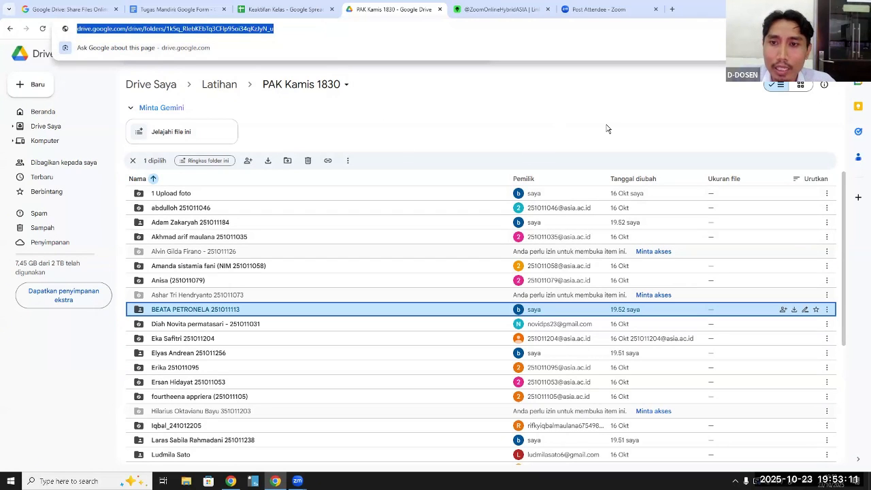
click(760, 285)
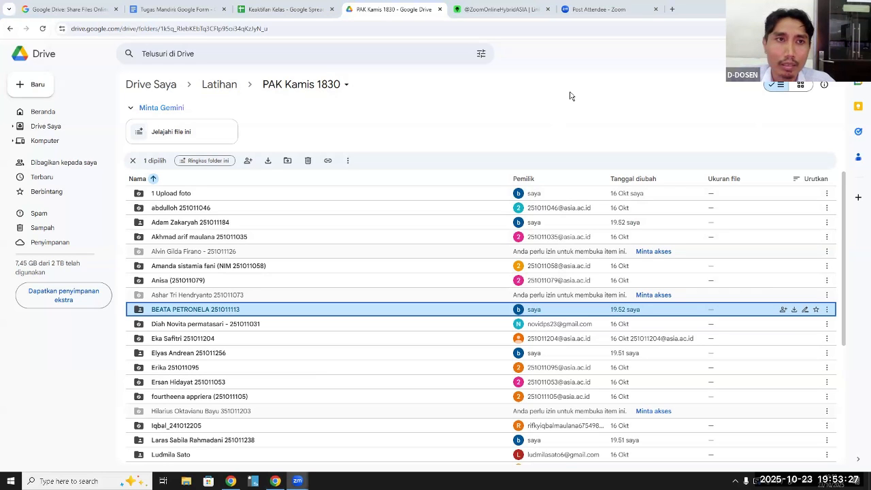
Review the "Tugas Mandiri: Eksplorasi Google Form" instructions and look at the "Keaktifan Kelas" attendance spreadsheet
click(185, 9)
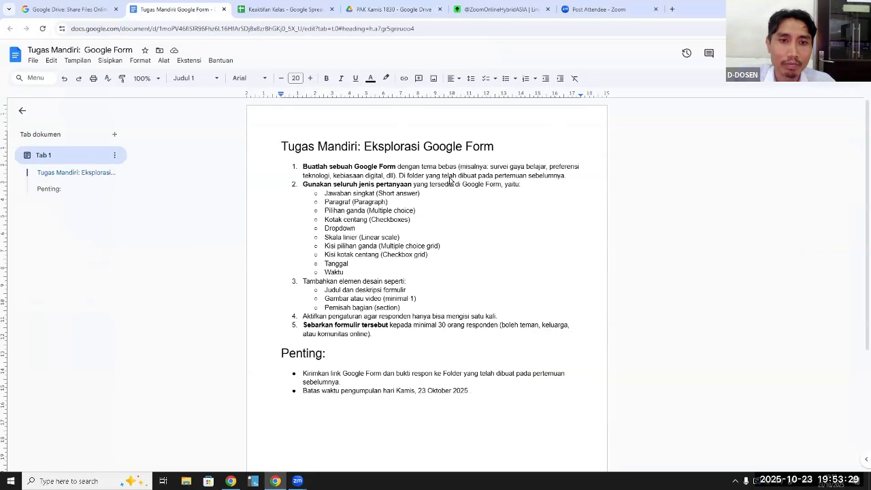
scroll(530, 256, down, 2)
scroll(530, 256, up, 2)
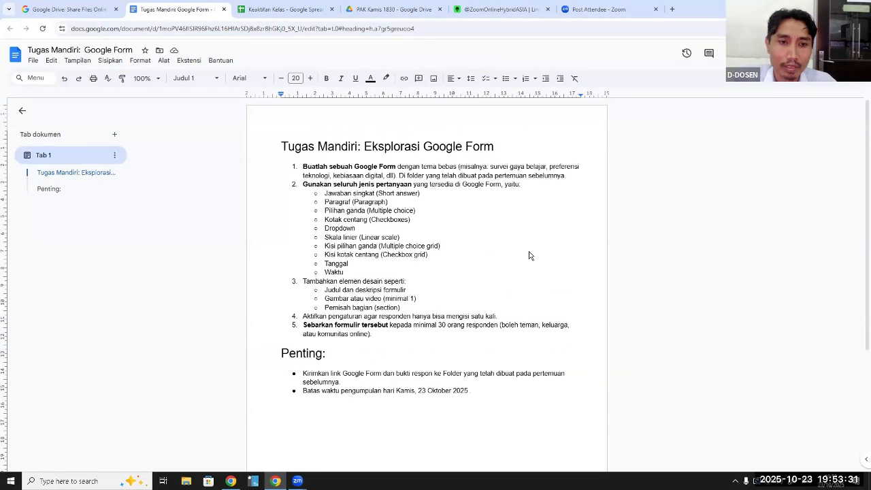
click(647, 213)
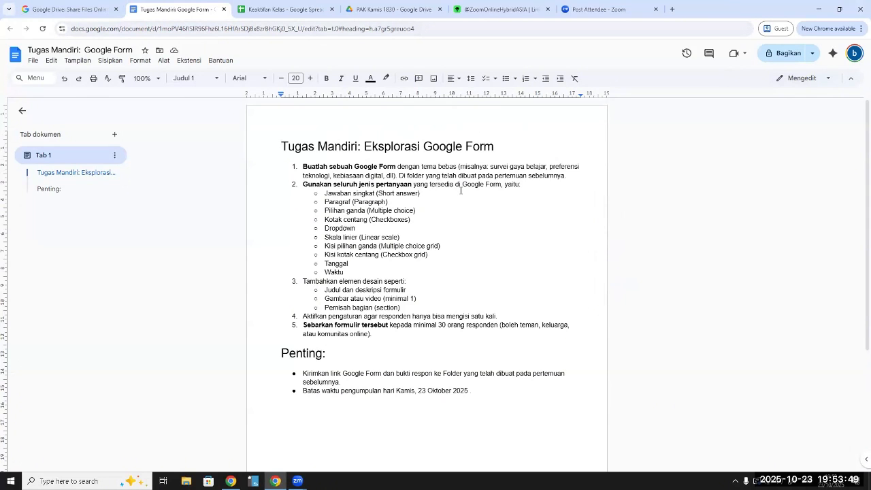
click(69, 11)
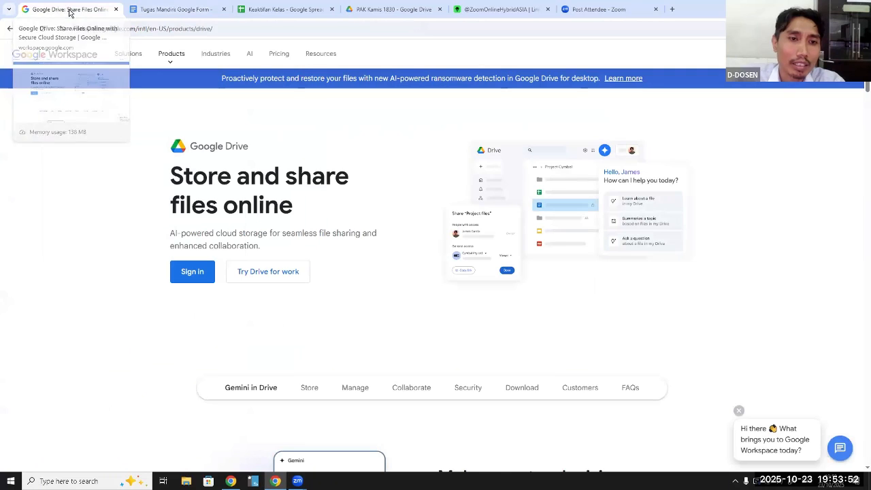
click(269, 10)
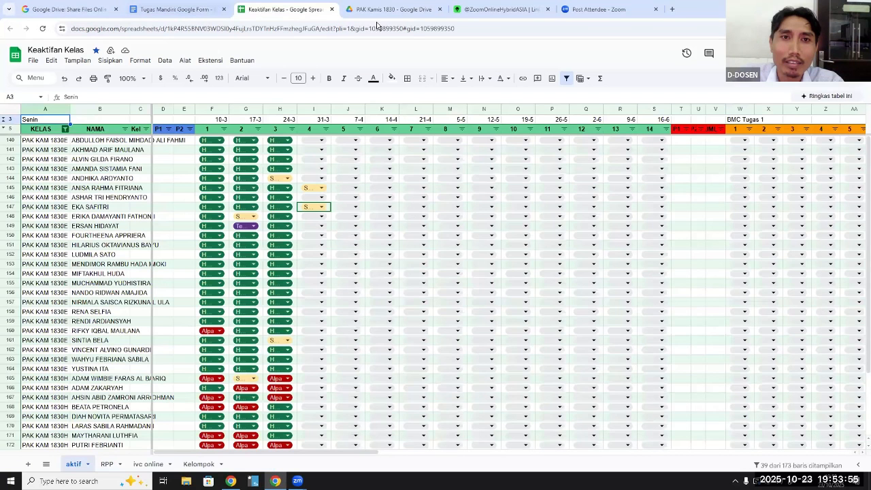
Go back to Drive, open the parent folder "Latihan", and inspect the link-access roles offered for "PAK Jum'at 0730"
click(380, 14)
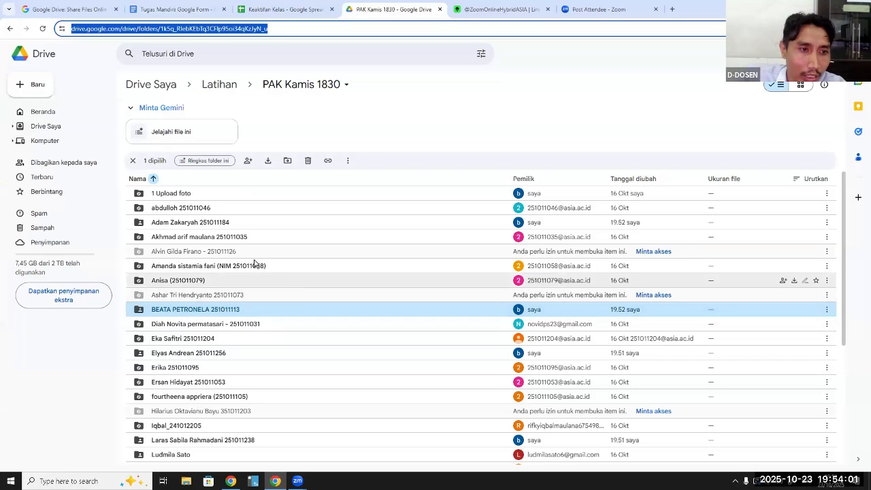
click(213, 225)
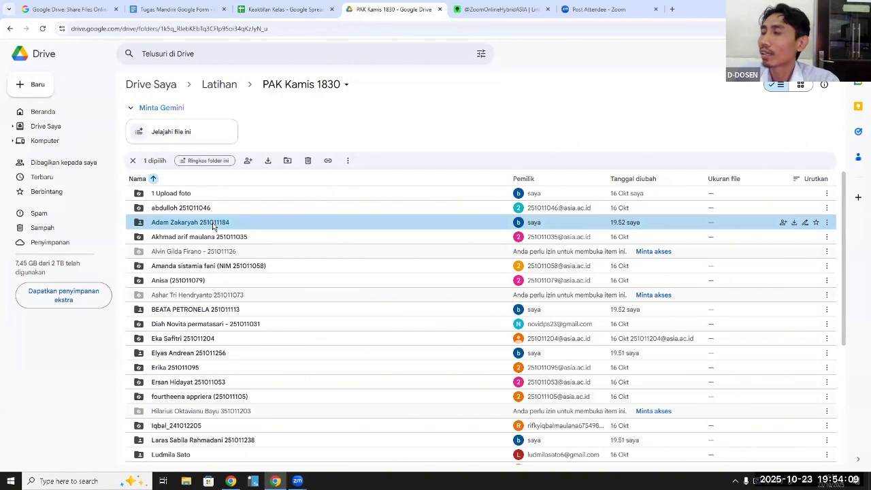
click(294, 90)
click(295, 89)
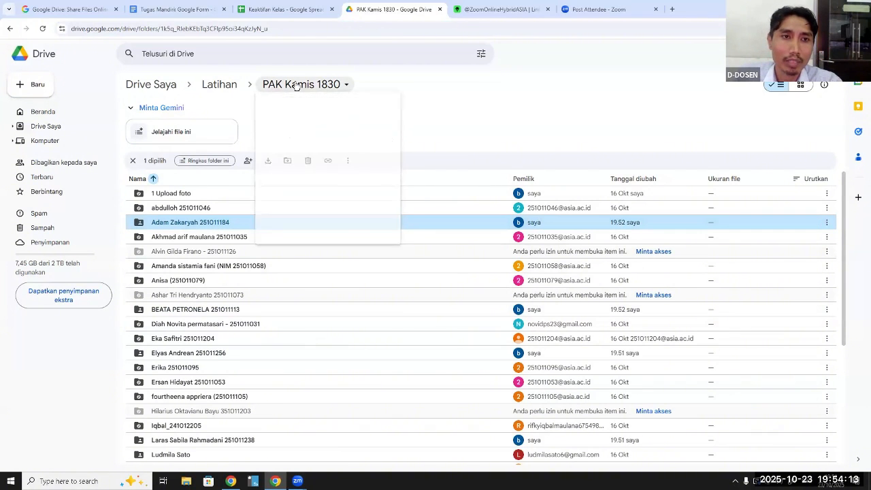
click(230, 86)
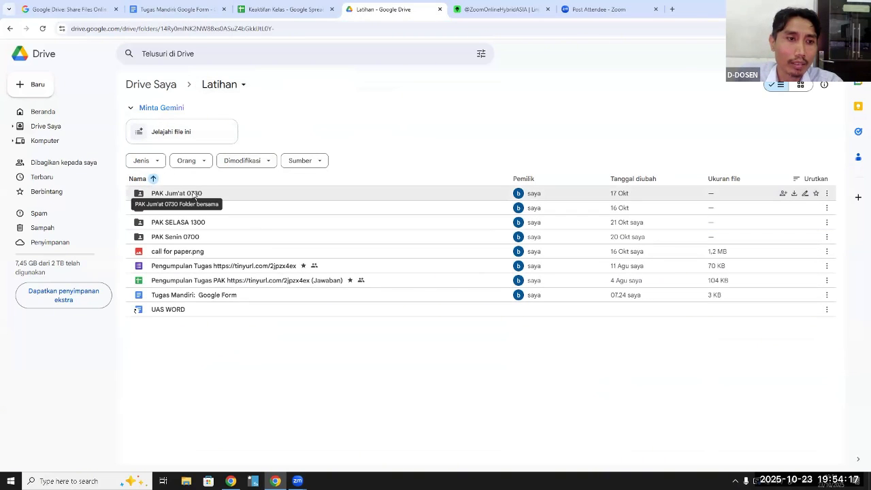
click(194, 196)
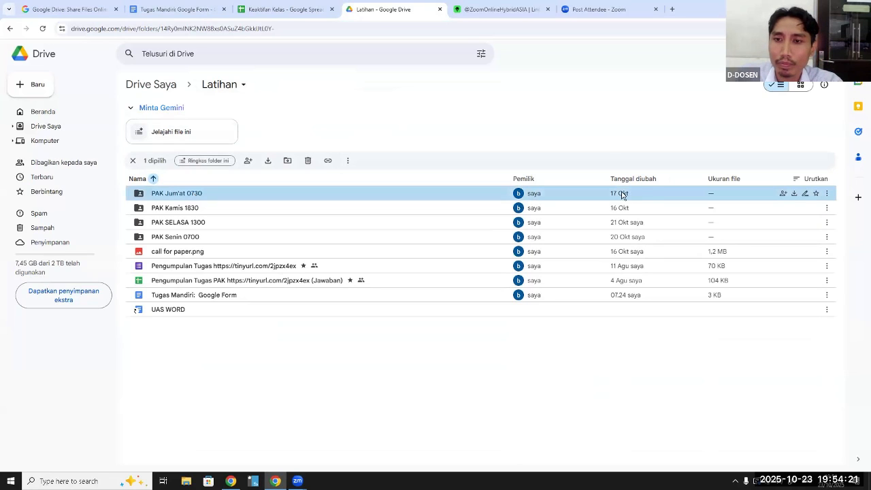
click(784, 194)
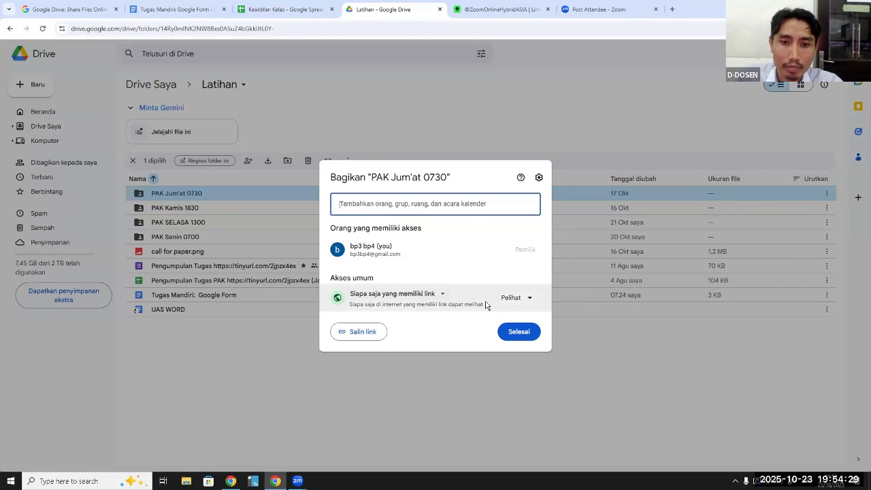
click(532, 301)
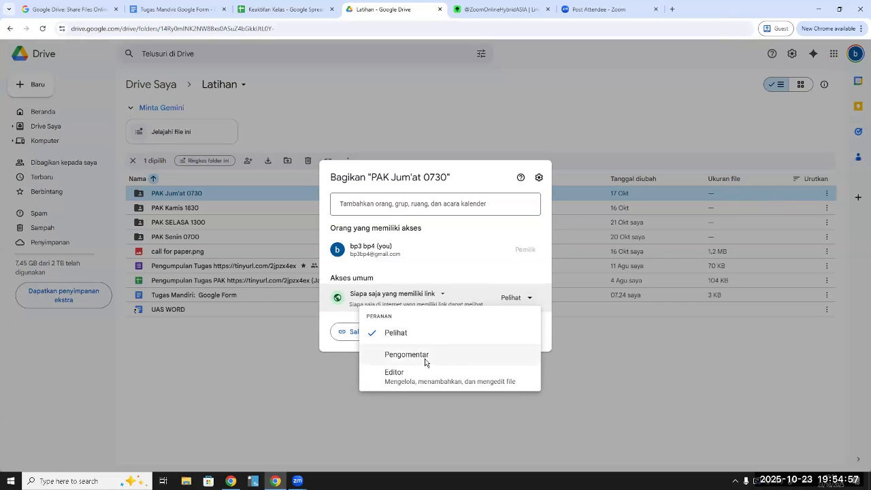
click(297, 340)
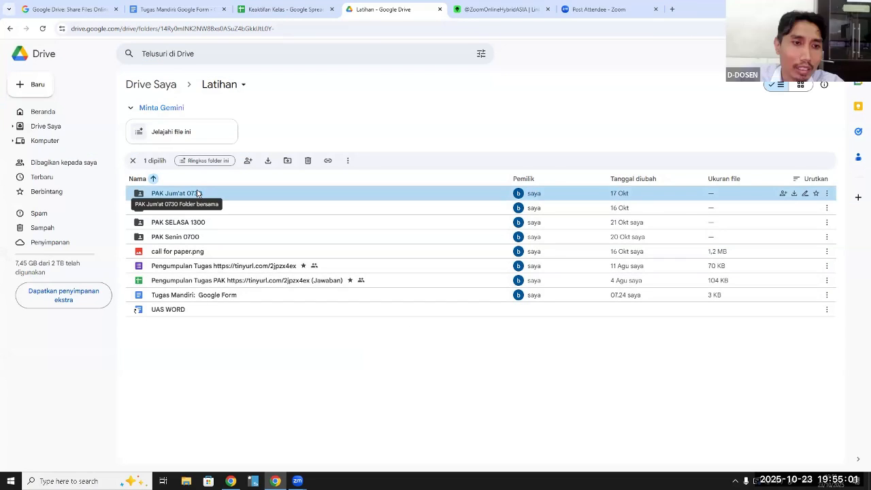
Give anyone with the link Editor access to the "PAK Jum'at 0730" folder and copy its link
double_click(197, 193)
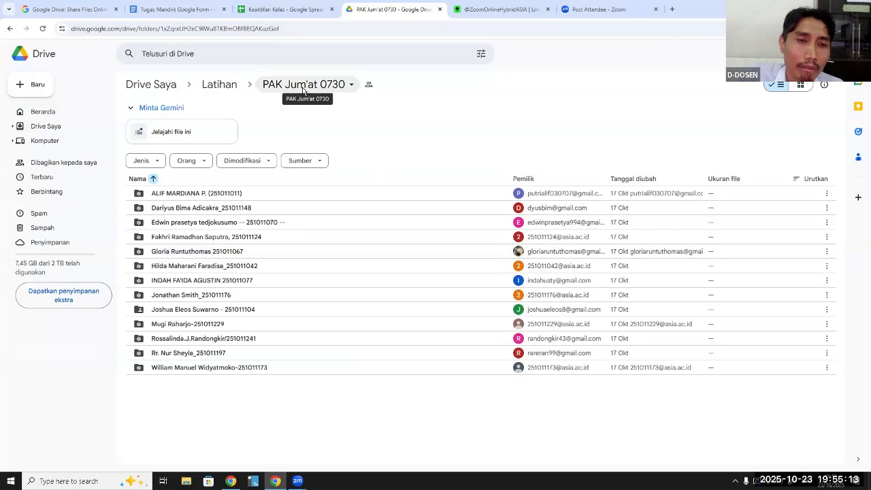
click(220, 87)
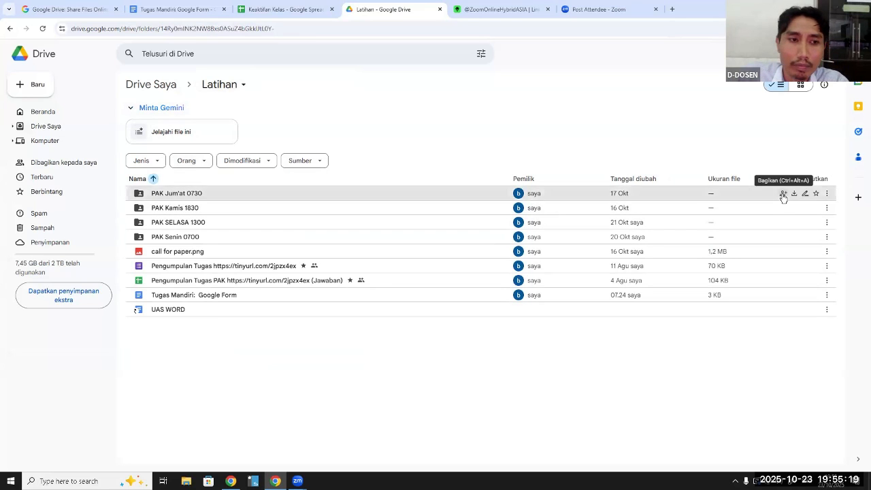
click(783, 194)
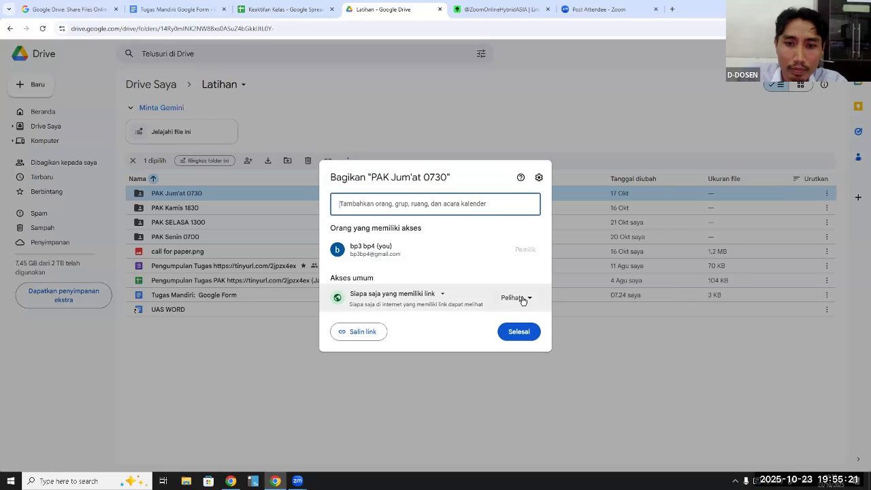
click(530, 300)
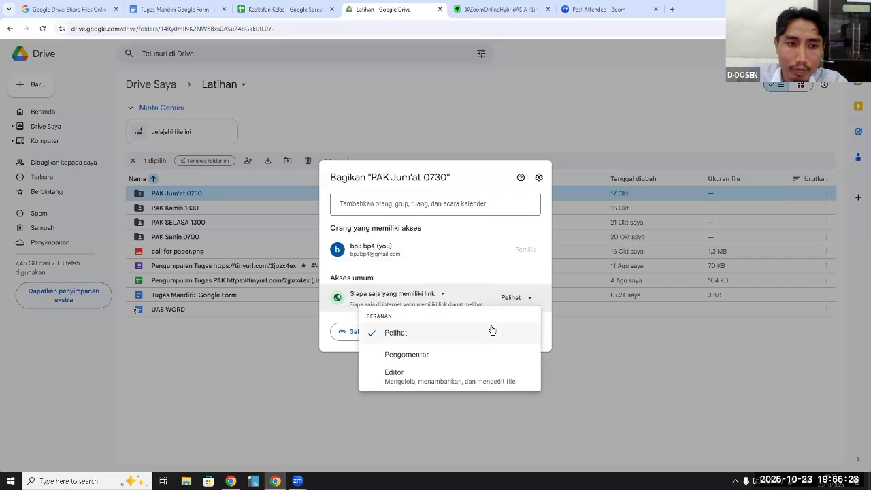
click(458, 383)
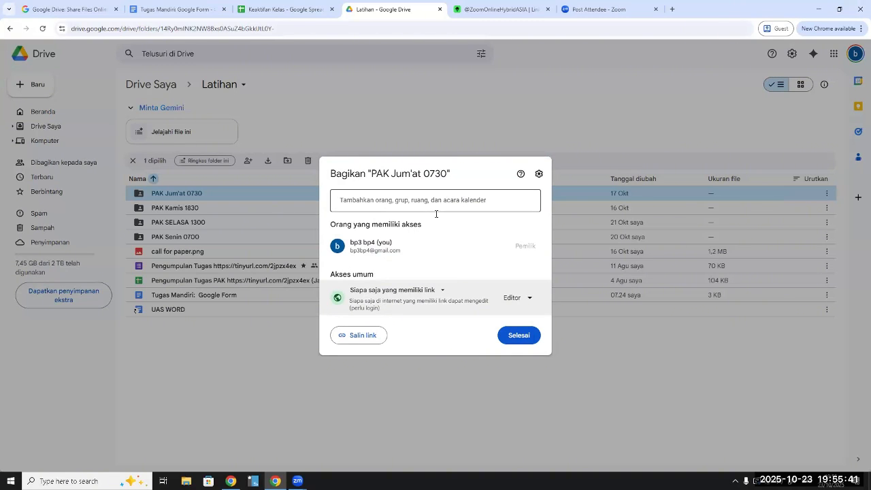
click(374, 338)
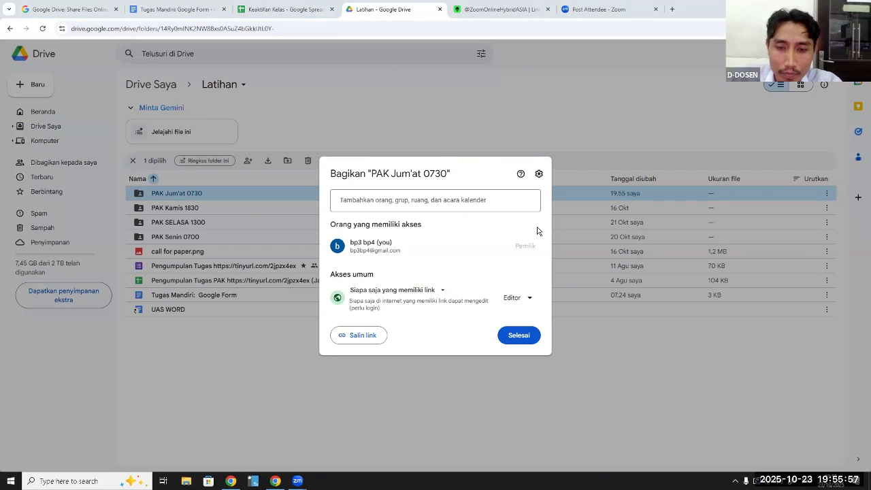
click(527, 336)
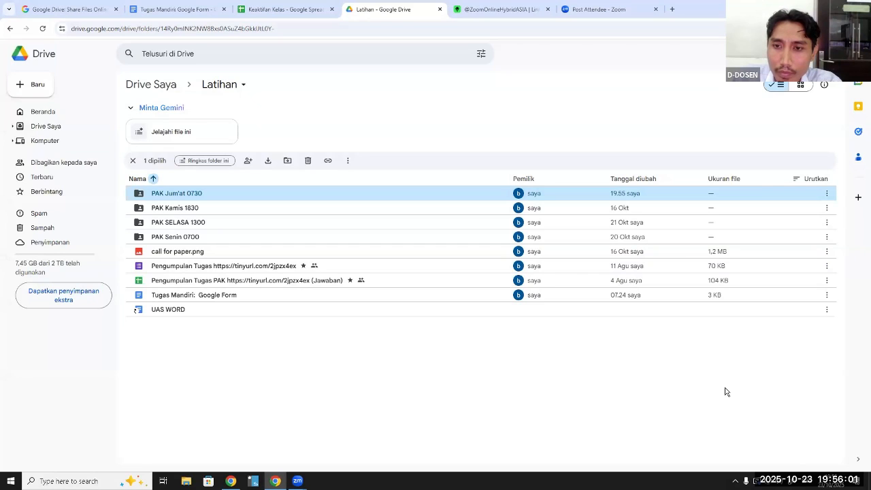
Look through the student folders and folder actions of "PAK Jum'at 0730", and return to "Latihan"
double_click(191, 197)
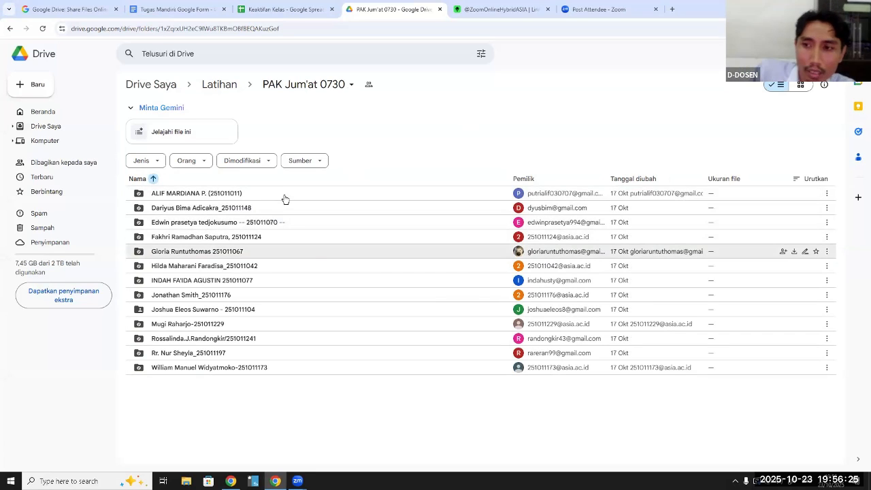
click(286, 90)
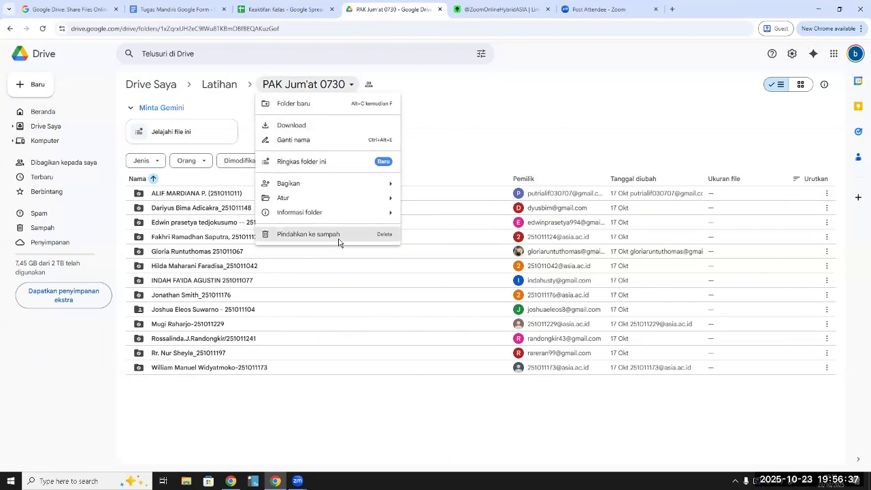
click(345, 87)
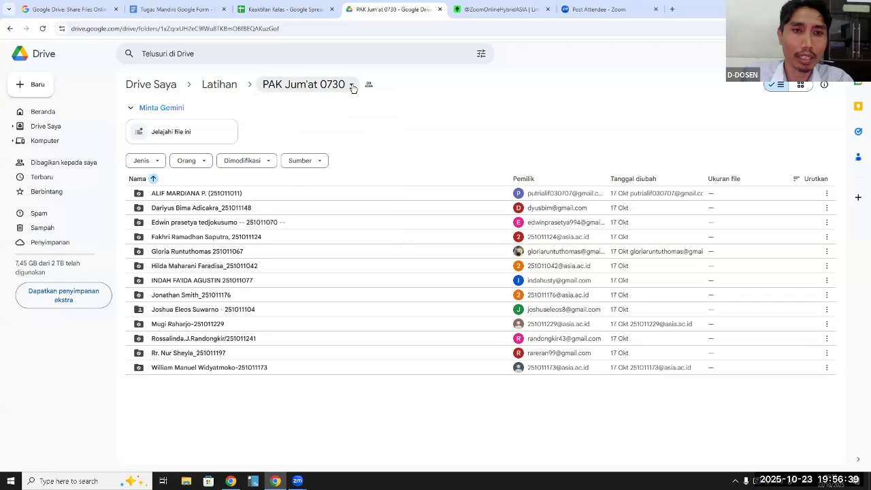
click(342, 84)
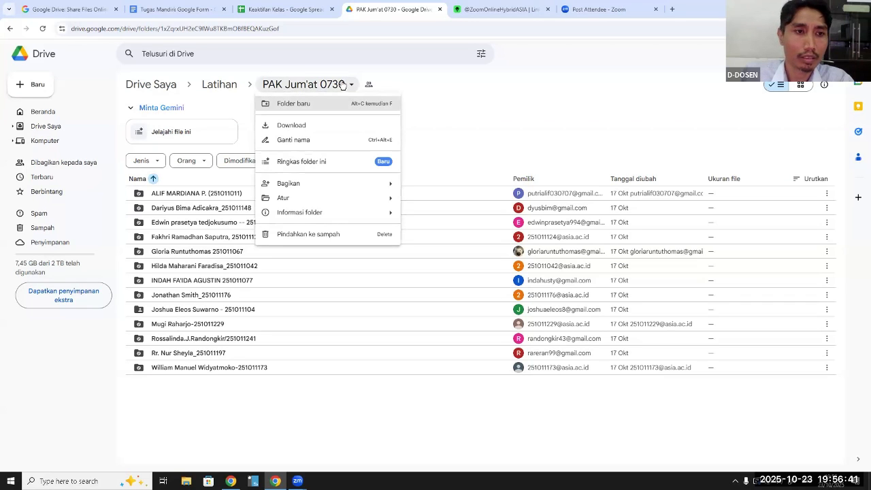
click(220, 86)
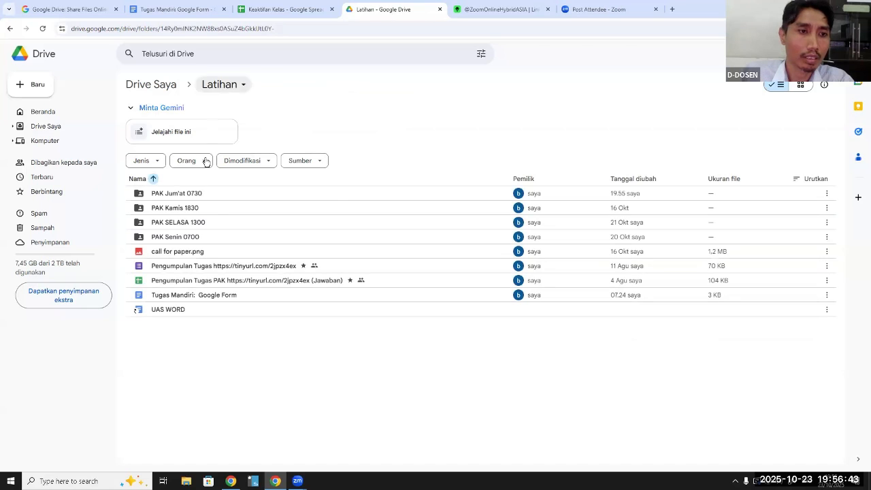
Change the link access of the "PAK Jum'at 0730" folder to Pelihat (Viewer) for anyone with the link
click(189, 194)
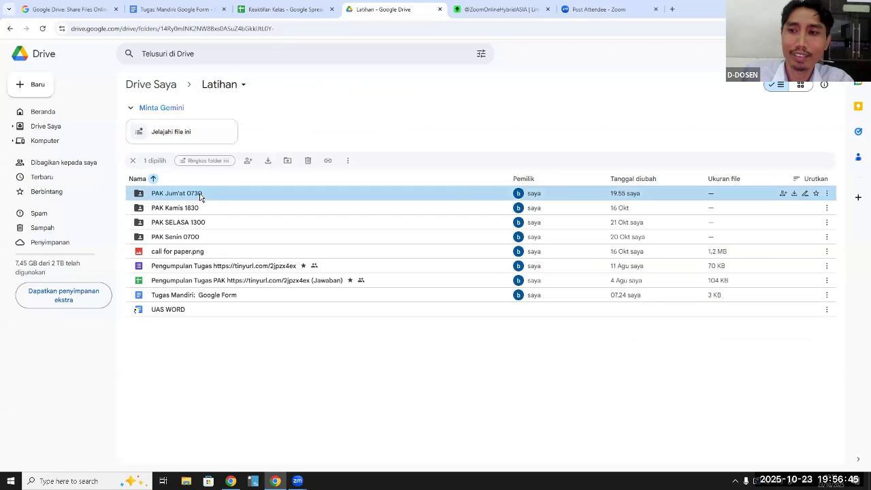
click(783, 195)
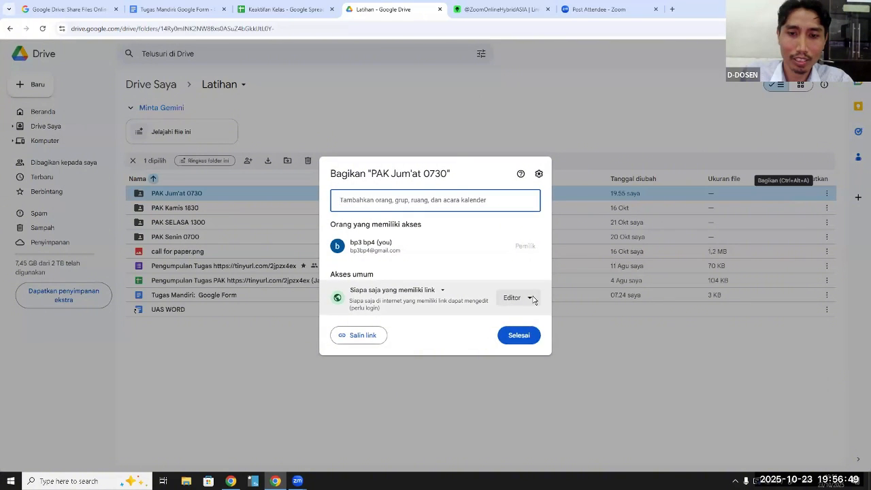
click(529, 298)
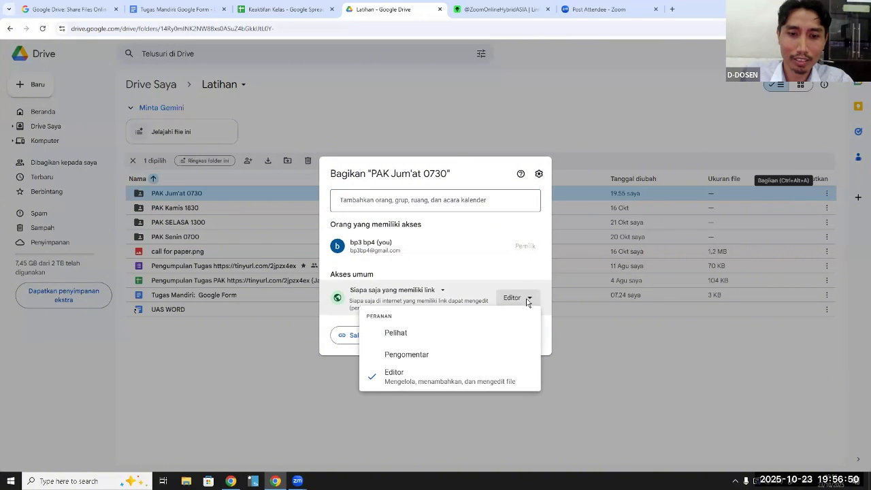
click(399, 334)
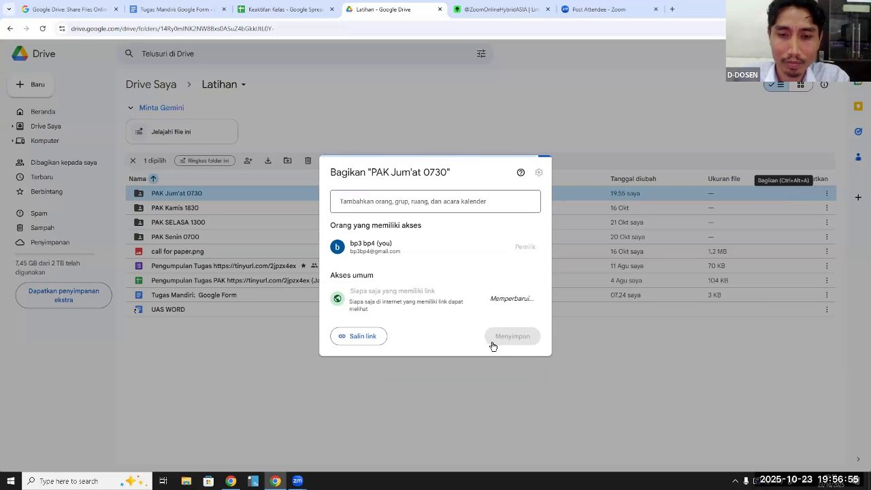
click(516, 336)
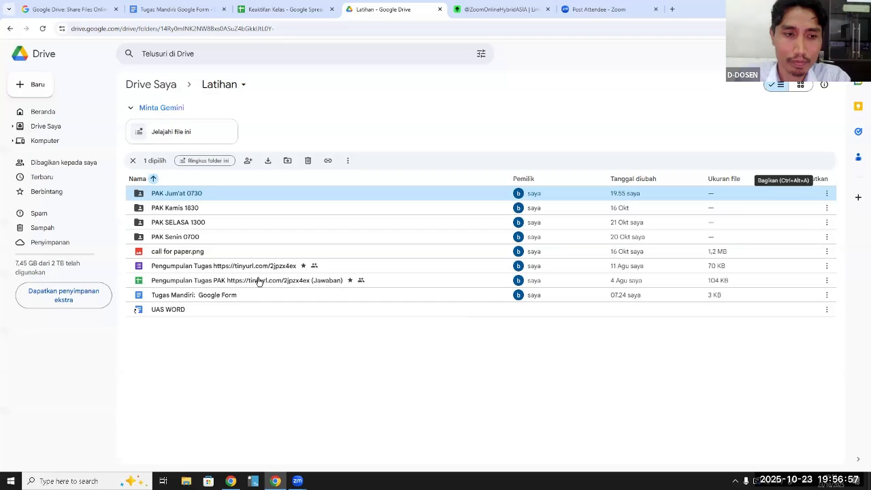
Look at the contents of the "PAK Jum'at 0730" folder and open the "PAK Kamis 1830" folder from "Latihan"
click(190, 209)
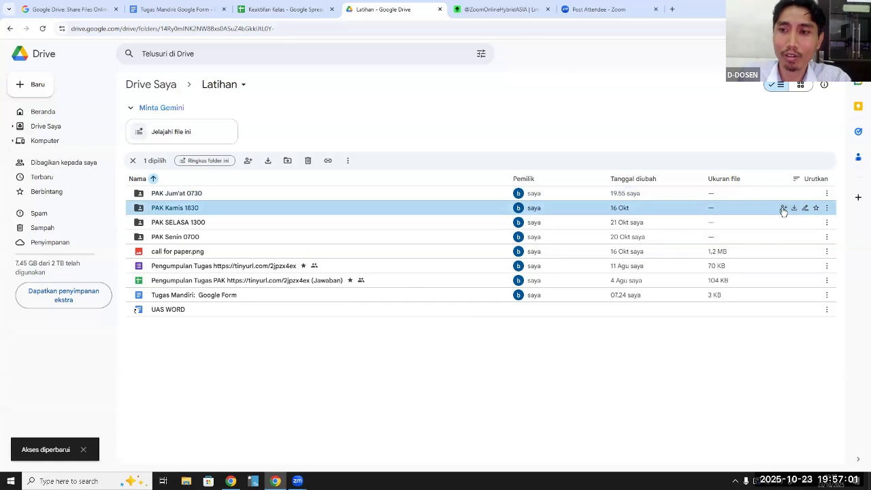
drag(771, 211, 767, 211)
click(543, 144)
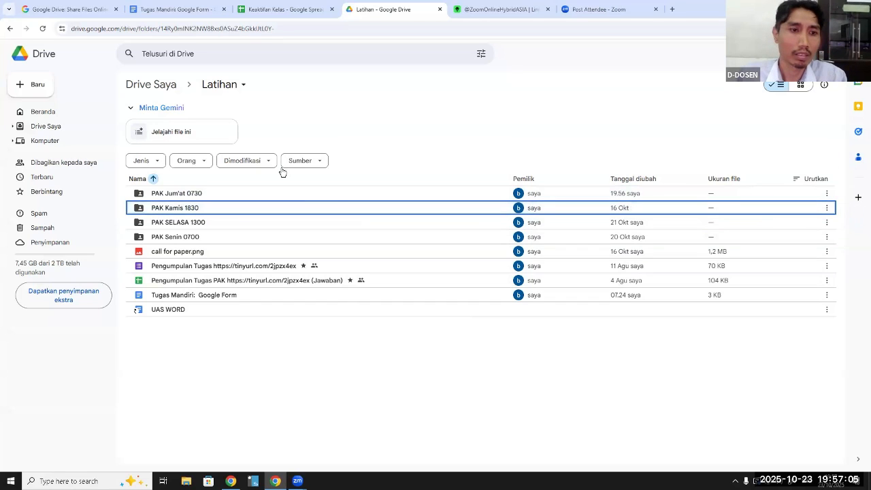
double_click(334, 194)
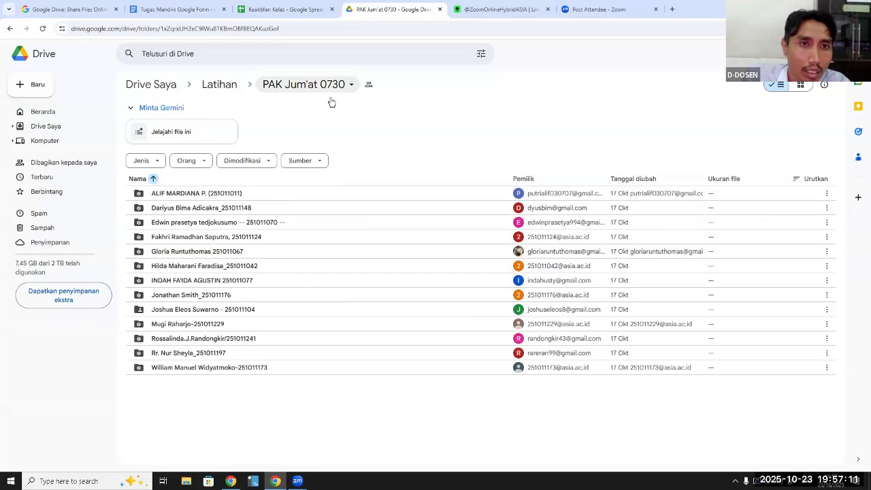
click(220, 84)
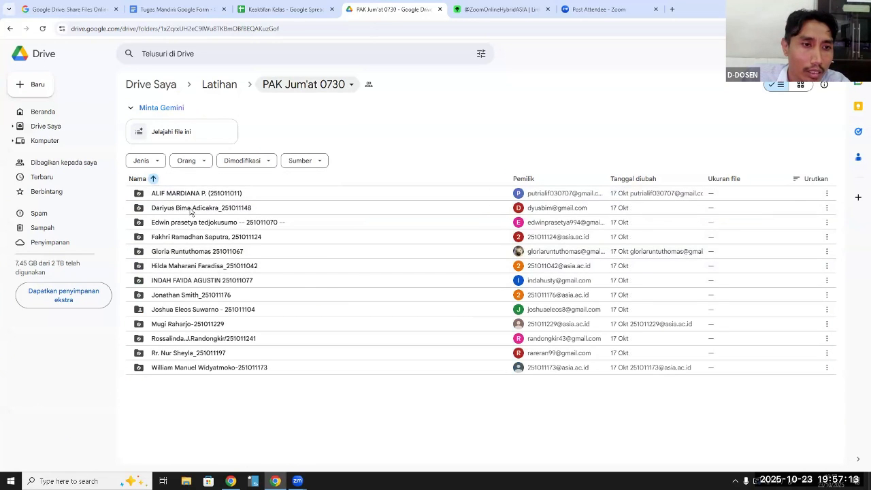
double_click(193, 208)
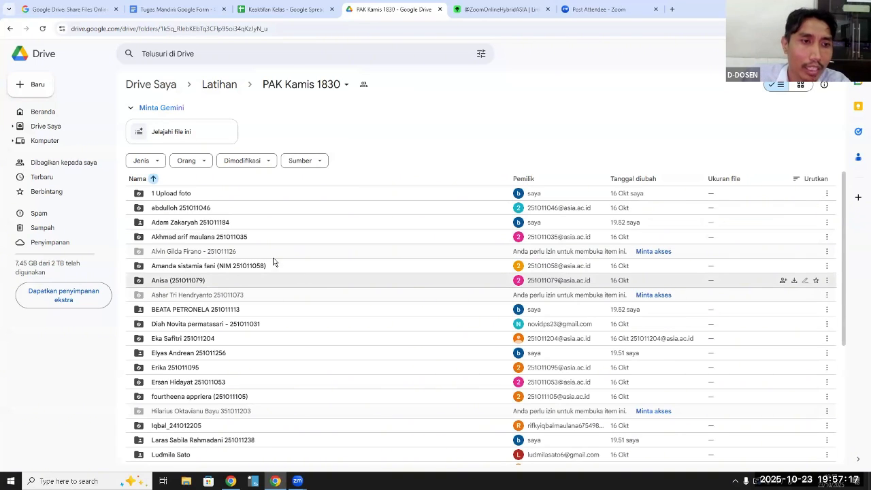
Inspect the sharing options of a student-owned folder in "PAK Kamis 1830" without sending a link, and return to "Latihan"
click(231, 223)
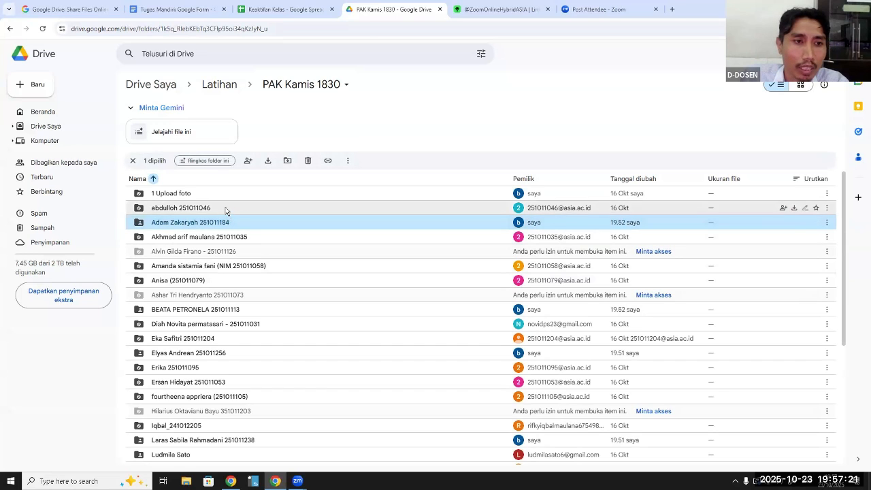
click(225, 208)
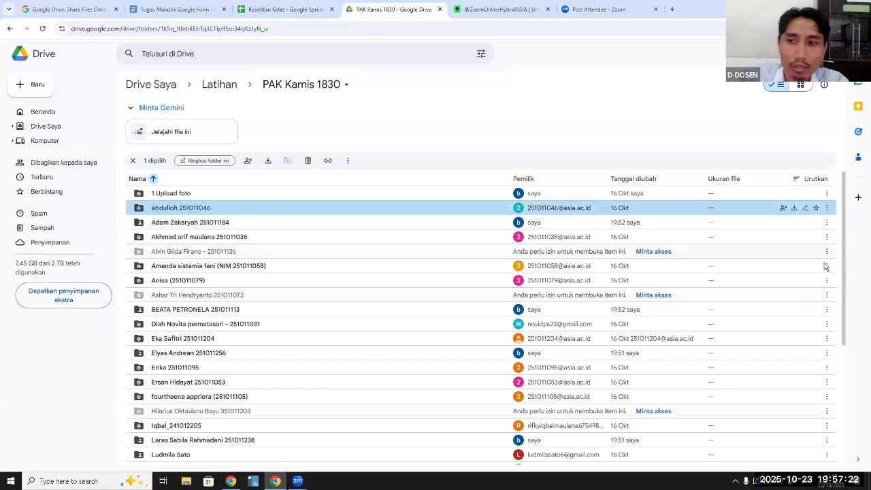
click(784, 209)
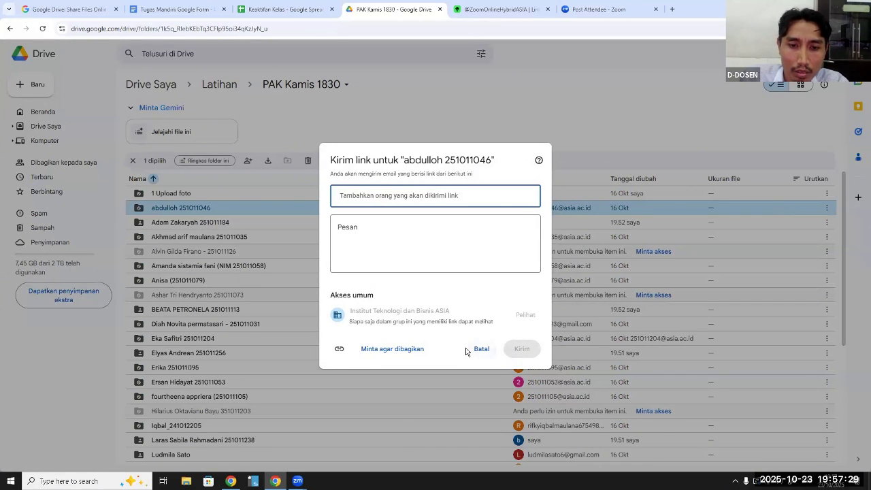
key(Escape)
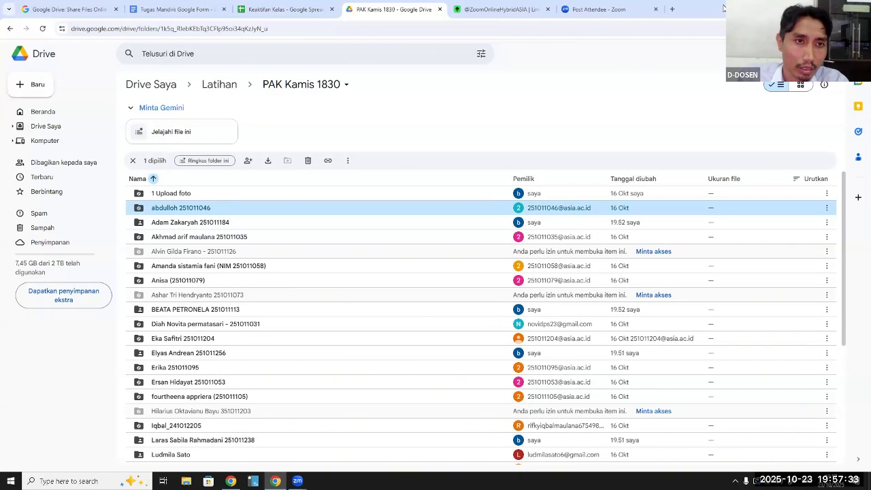
click(220, 83)
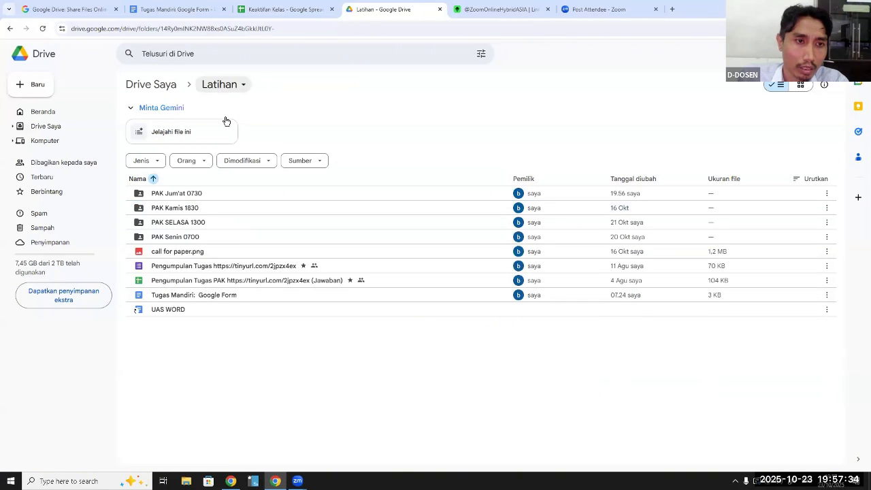
Give anyone with the link Editor access to the "PAK Kamis 1830" folder and copy its link
click(210, 209)
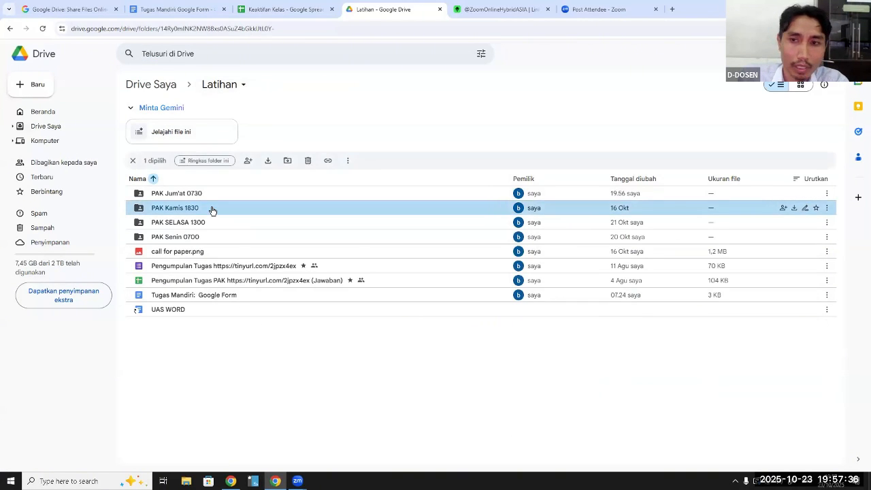
click(785, 209)
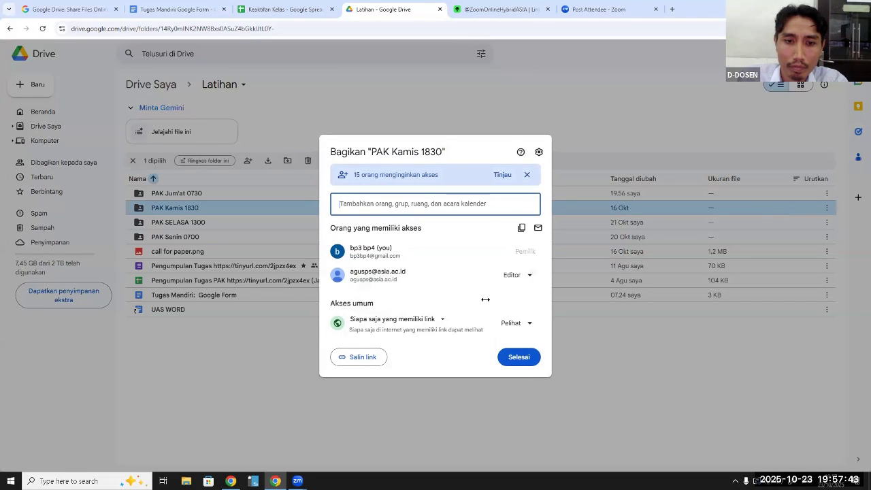
click(530, 324)
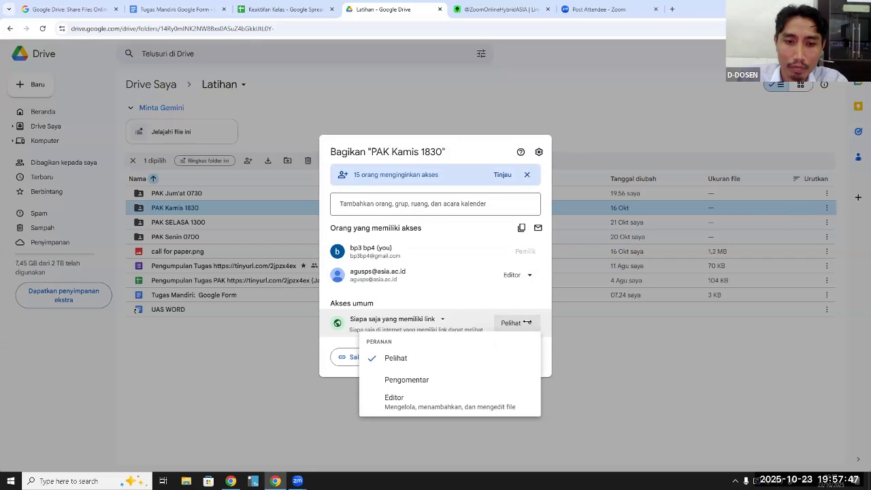
click(399, 400)
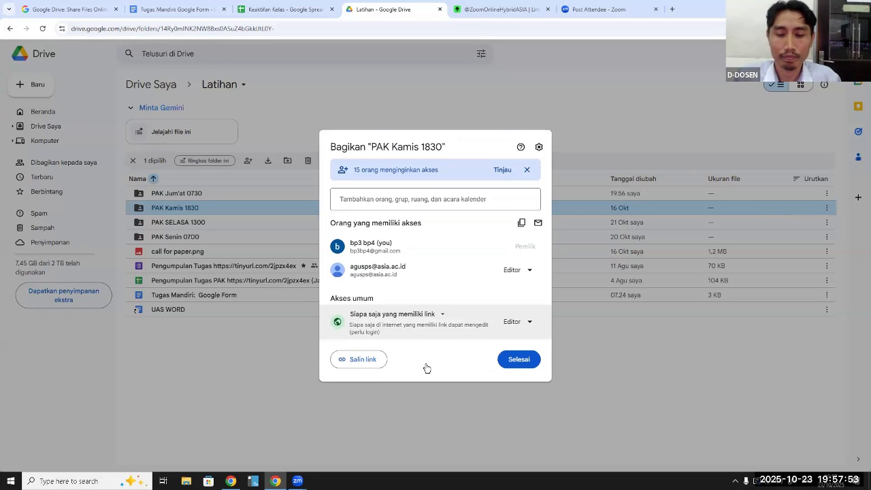
click(364, 360)
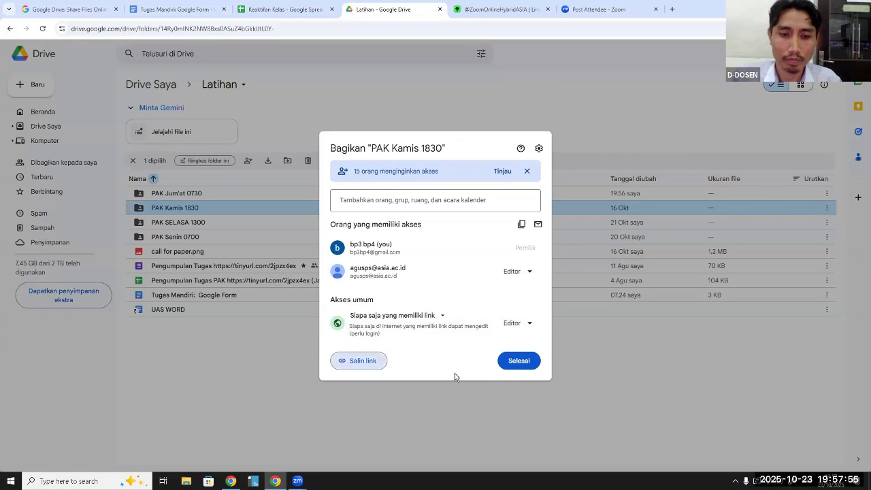
click(516, 363)
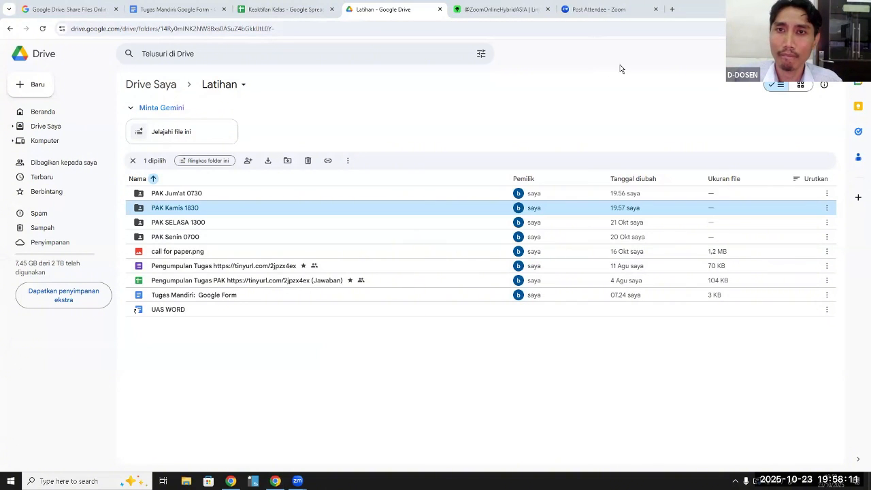
Open the copied "PAK Kamis 1830" link in a new browser tab, look through the student folders, and reload the page
click(672, 11)
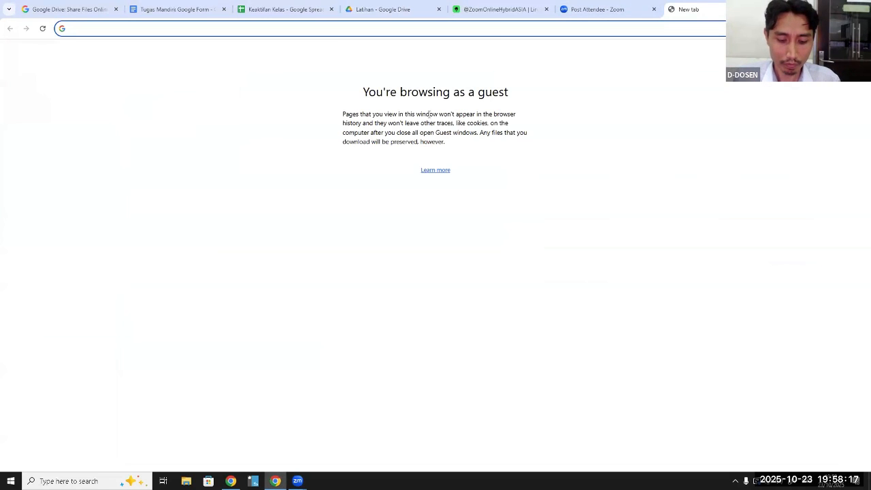
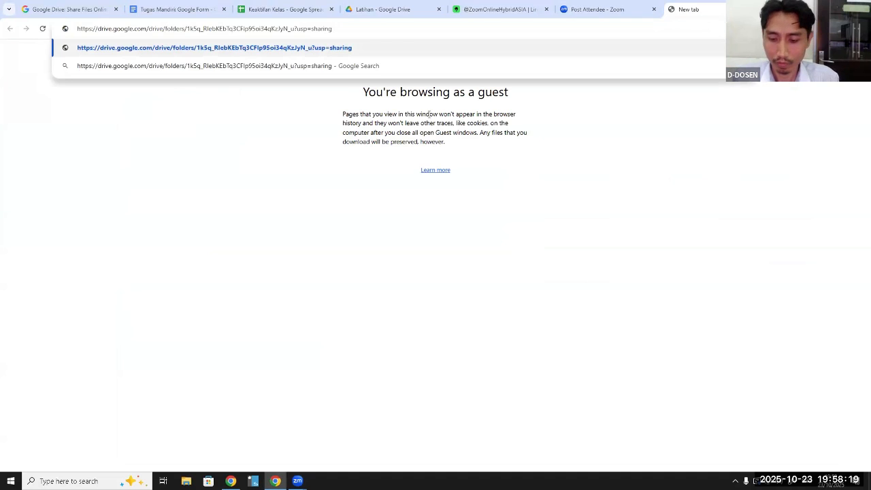
key(Return)
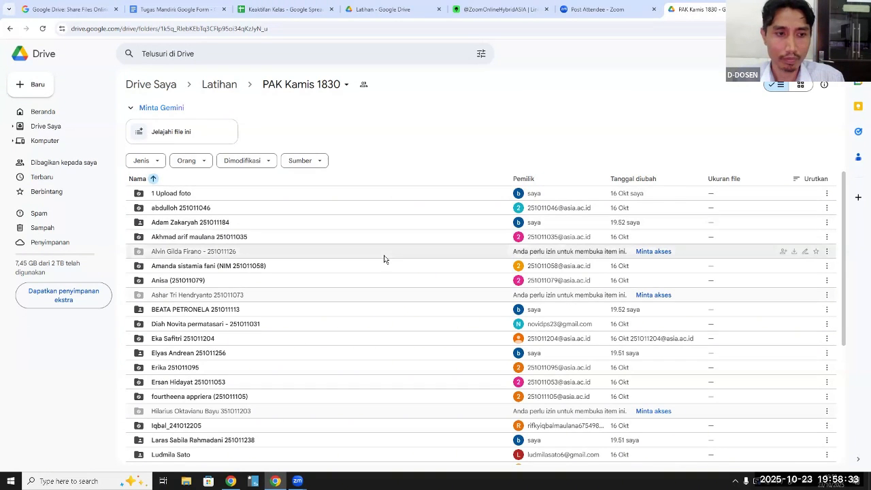
scroll(384, 259, down, 3)
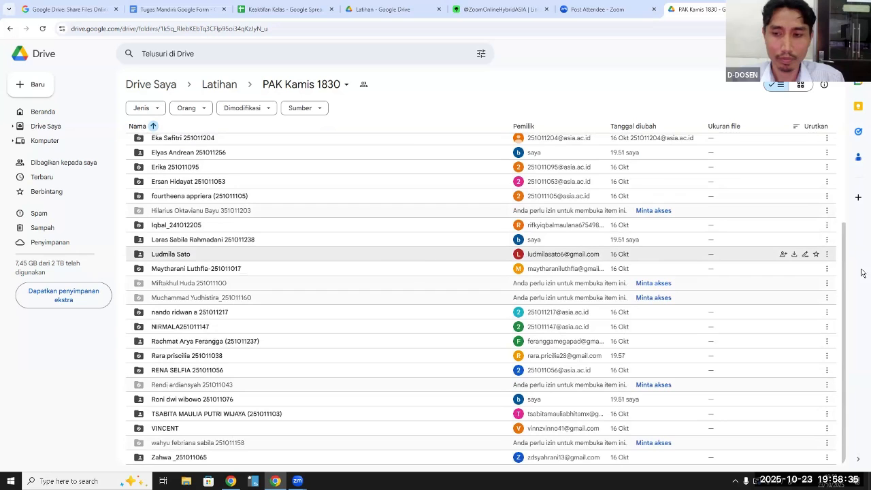
drag(846, 276, 863, 320)
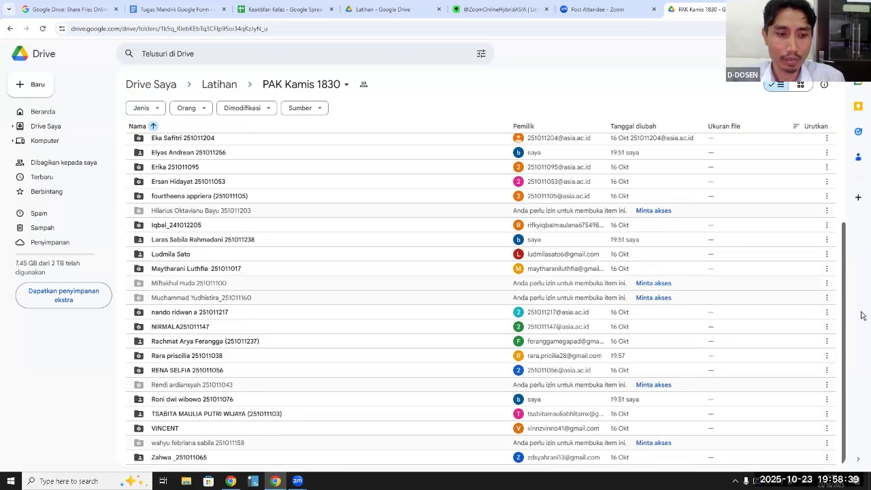
key(F5)
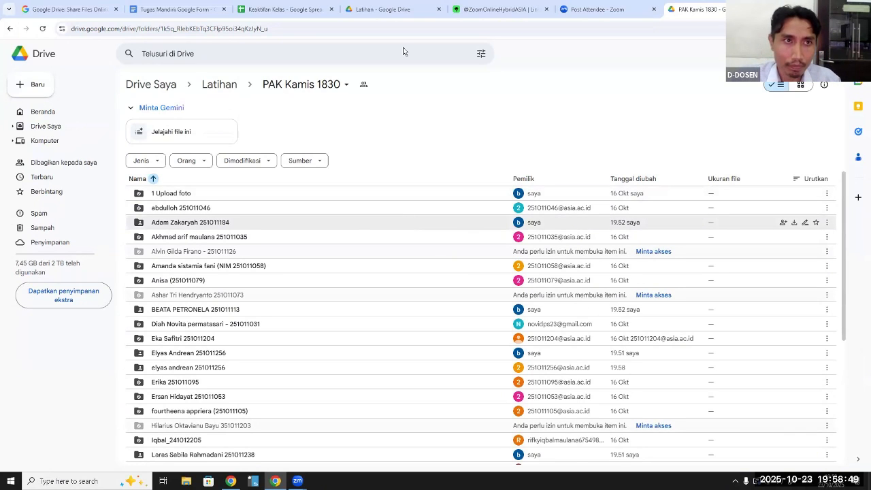
Return to the "Tugas Mandiri: Google Form" document, switch to NetSupport School, and end the screen show to the student computers
key(ctrl+2)
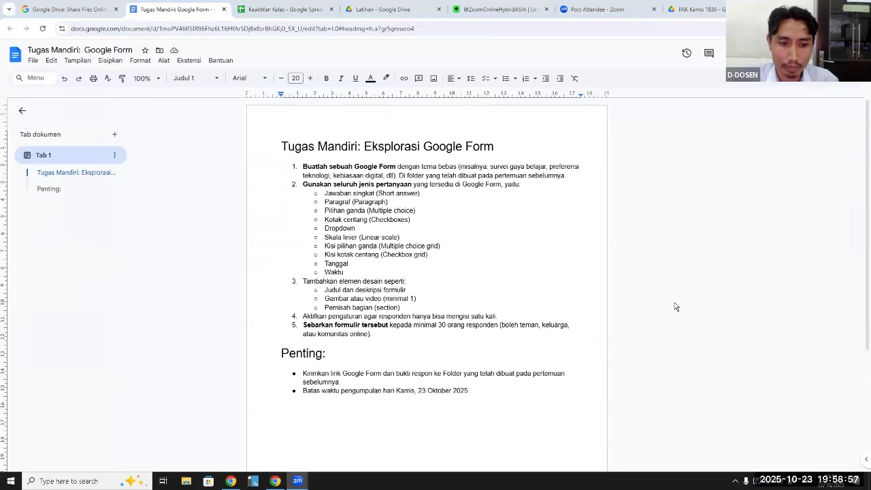
click(254, 481)
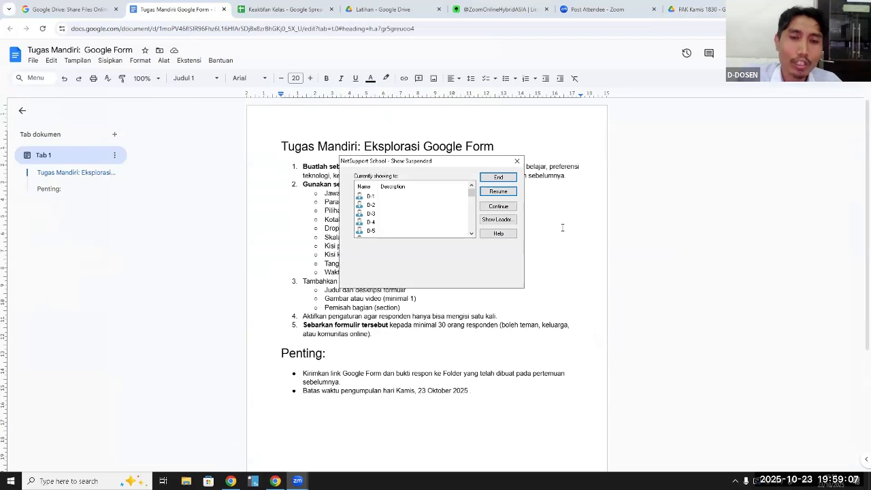
click(508, 181)
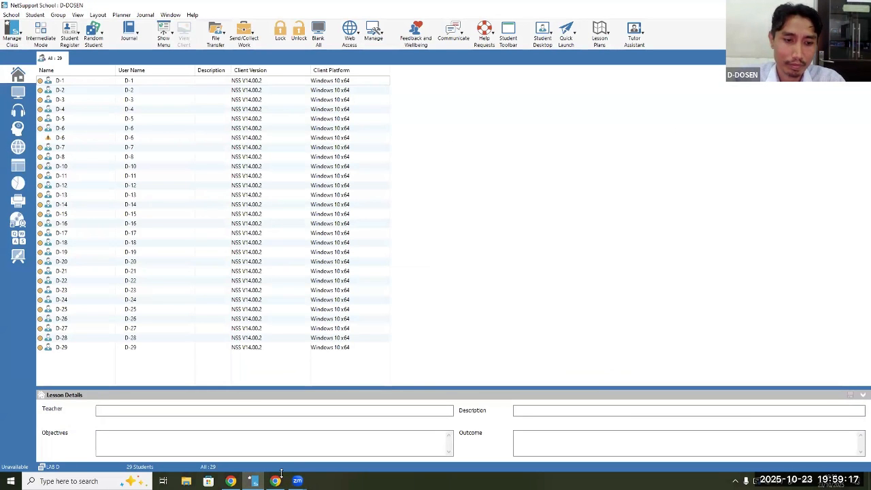
Switch back to Chrome and review the "Tugas Mandiri: Eksplorasi Google Form" instructions
mouse_move(275, 480)
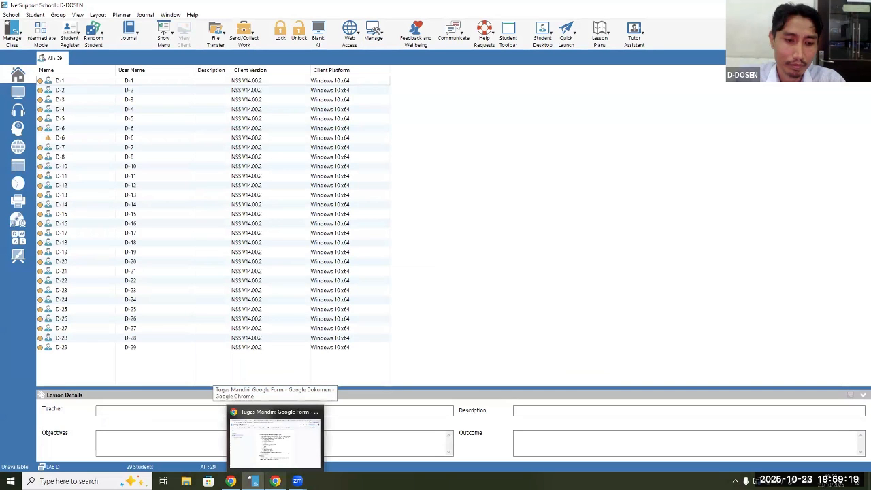
click(275, 439)
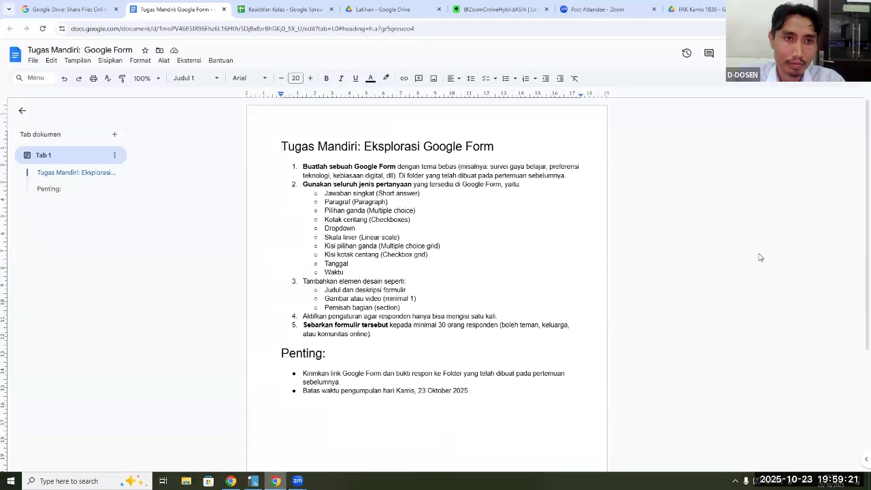
scroll(722, 254, down, 2)
scroll(721, 255, up, 2)
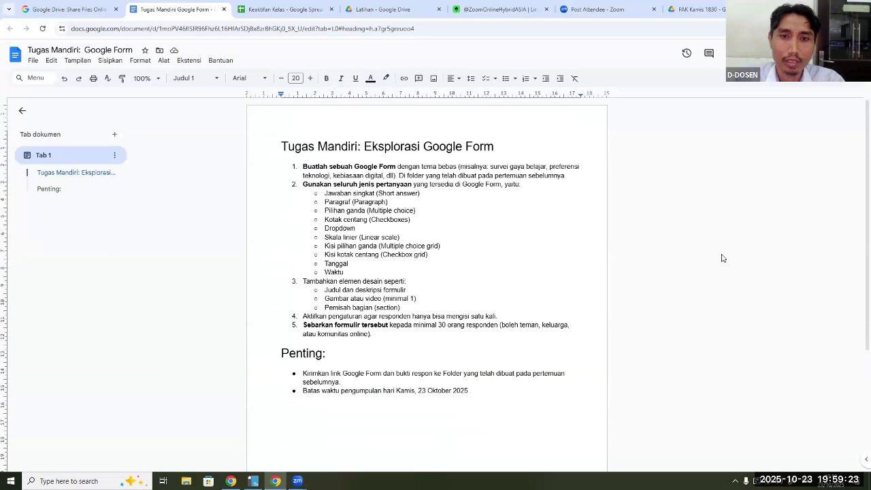
scroll(723, 258, down, 1)
scroll(723, 258, up, 1)
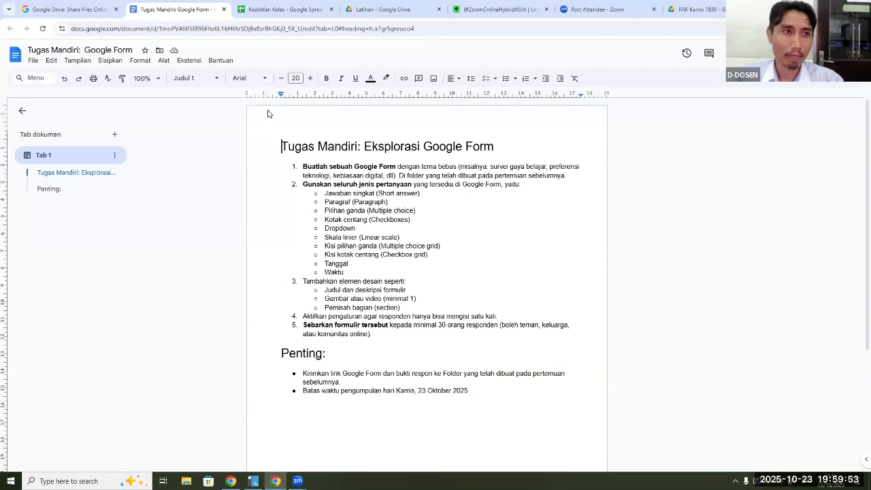
Download the assignment document as a PDF to the Downloads folder, keeping the suggested file name
click(33, 61)
mouse_move(74, 158)
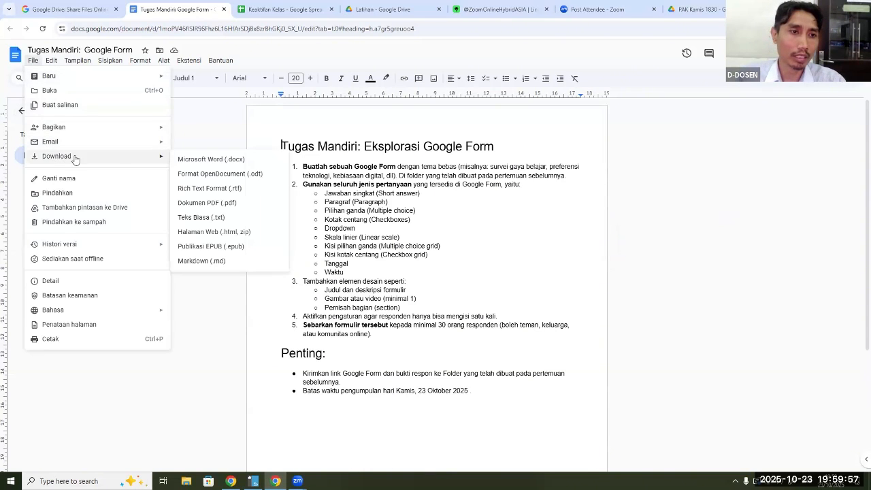
click(229, 206)
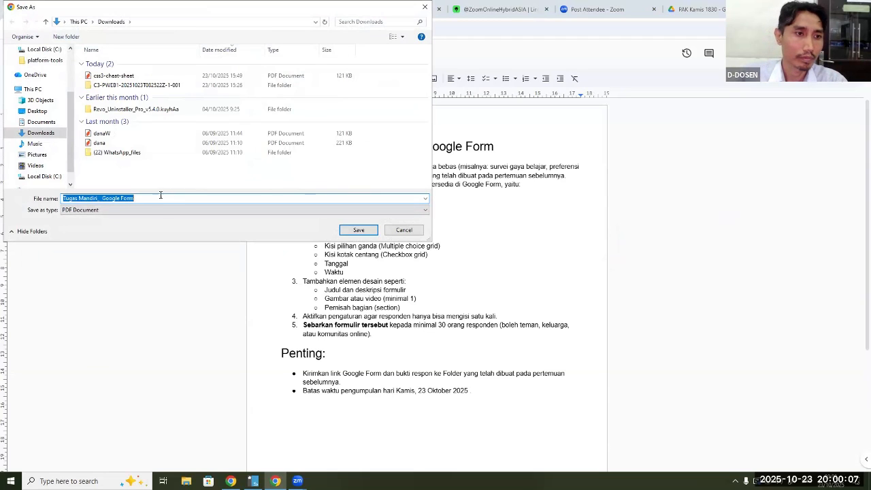
click(356, 233)
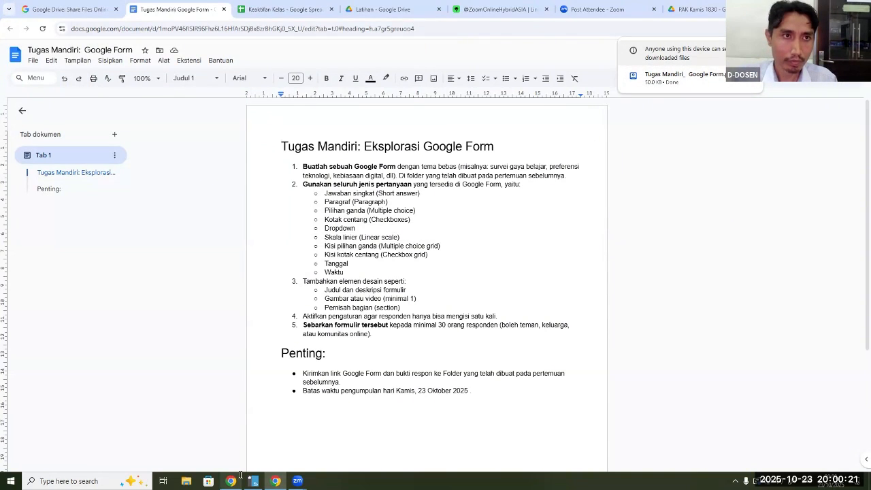
Go to the "Latihan" folder in Drive, open "PAK Kamis 1830" and look through the student folders
click(92, 10)
click(167, 12)
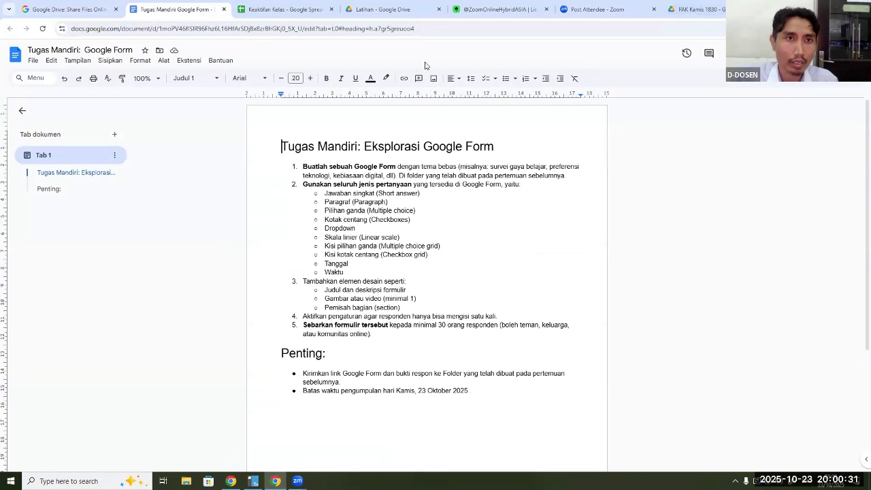
key(ctrl+Tab)
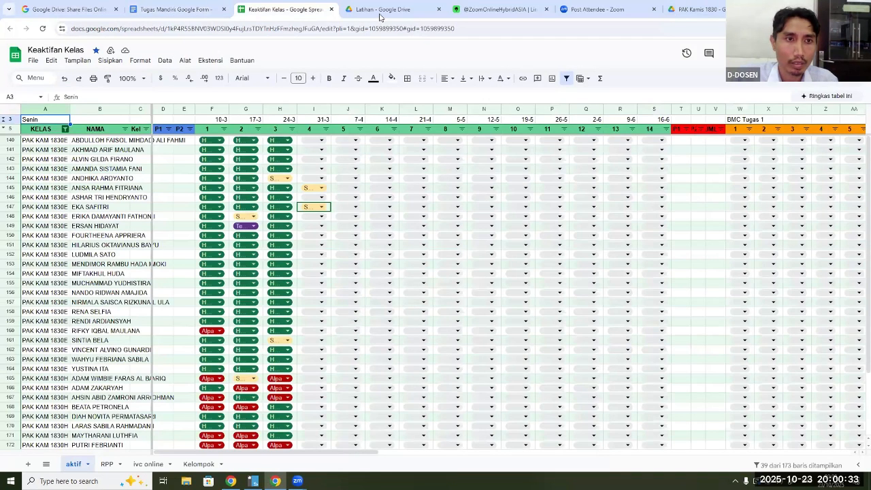
key(ctrl+Tab)
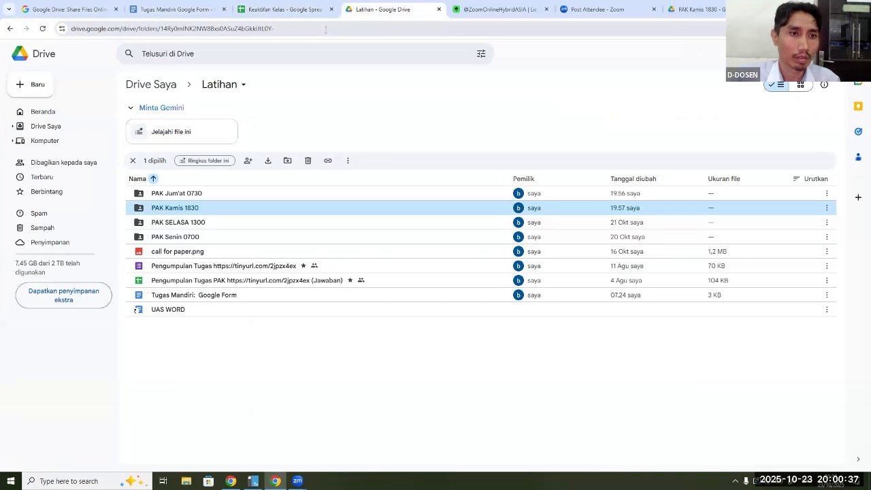
double_click(174, 210)
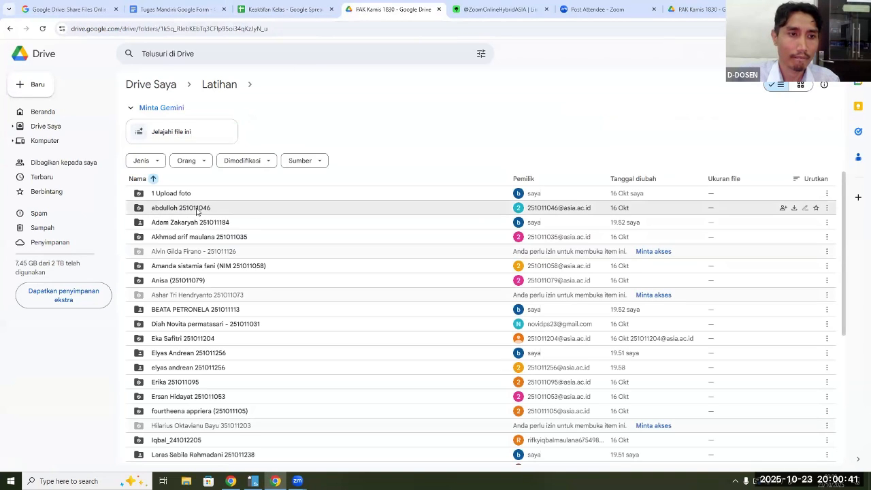
scroll(311, 224, down, 5)
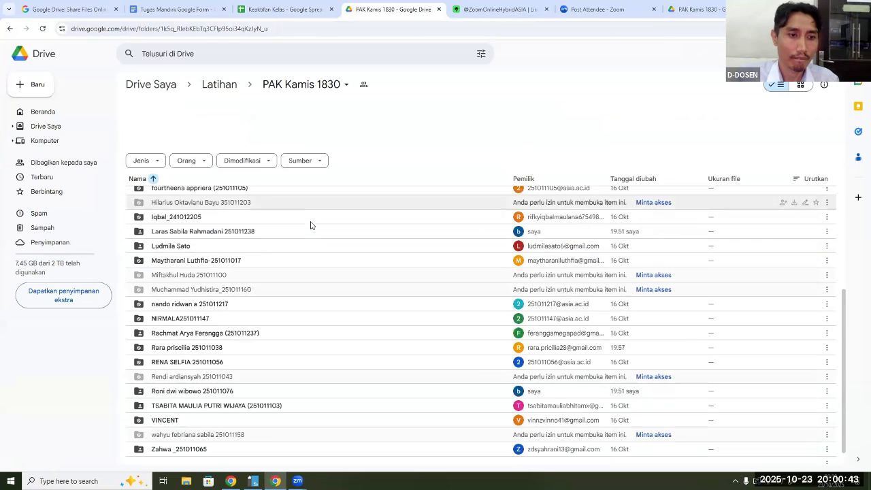
scroll(353, 237, up, 5)
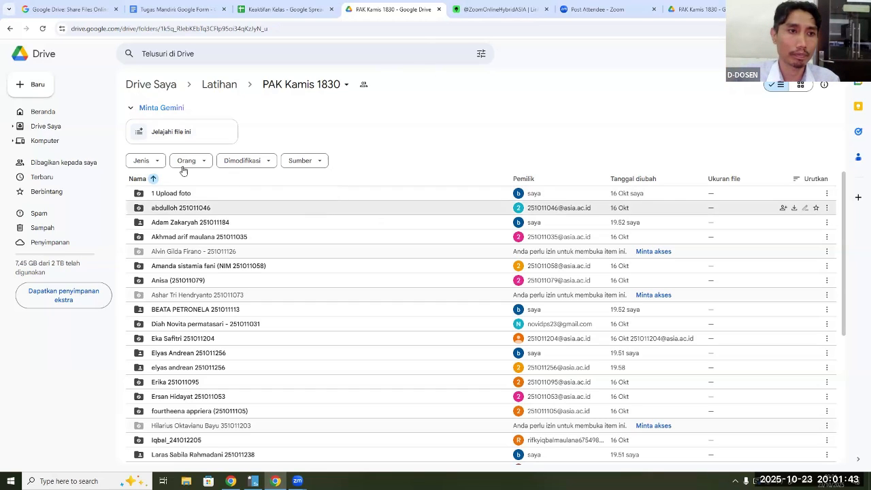
Create a new folder inside "PAK Kamis 1830" named with the student's full name and student number
click(39, 90)
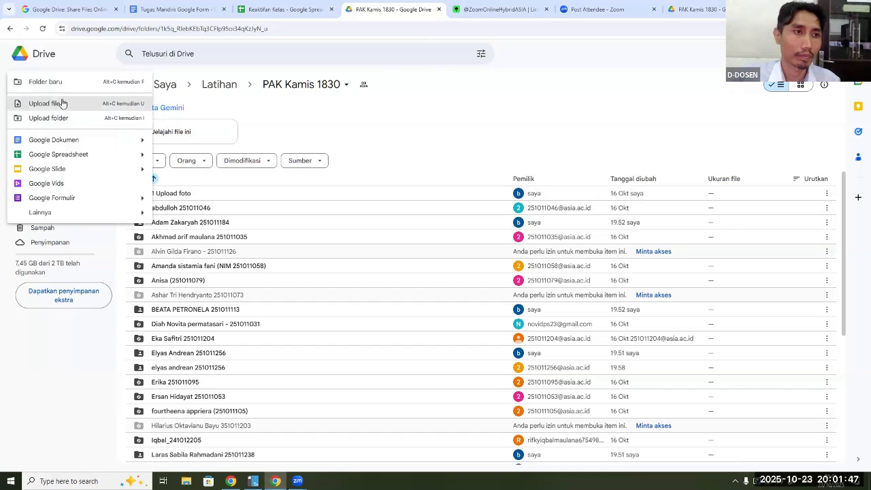
click(60, 87)
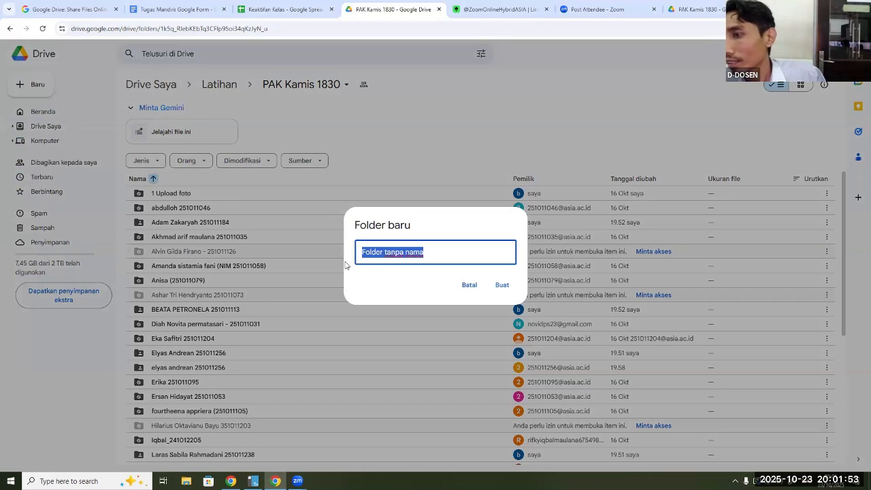
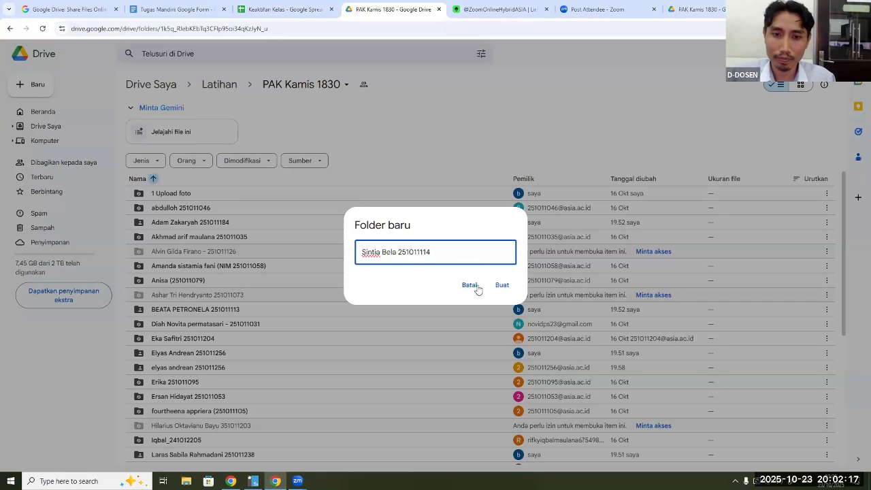
click(501, 290)
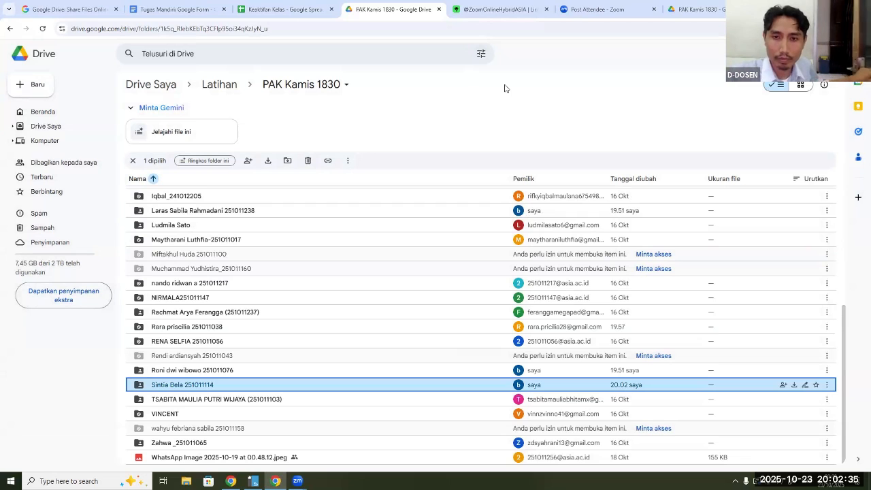
Check the "Tugas Mandiri: Google Form" document, then return to the "PAK Kamis 1830" folder and select its web address
click(184, 9)
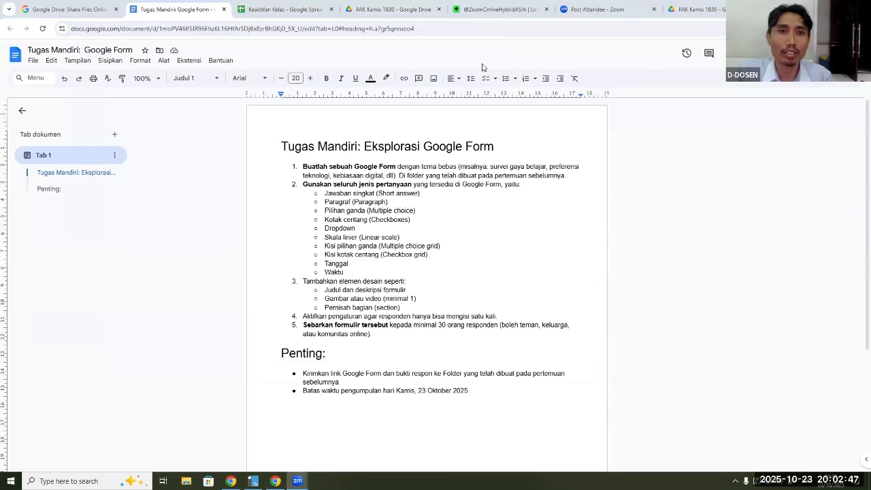
click(372, 15)
click(327, 30)
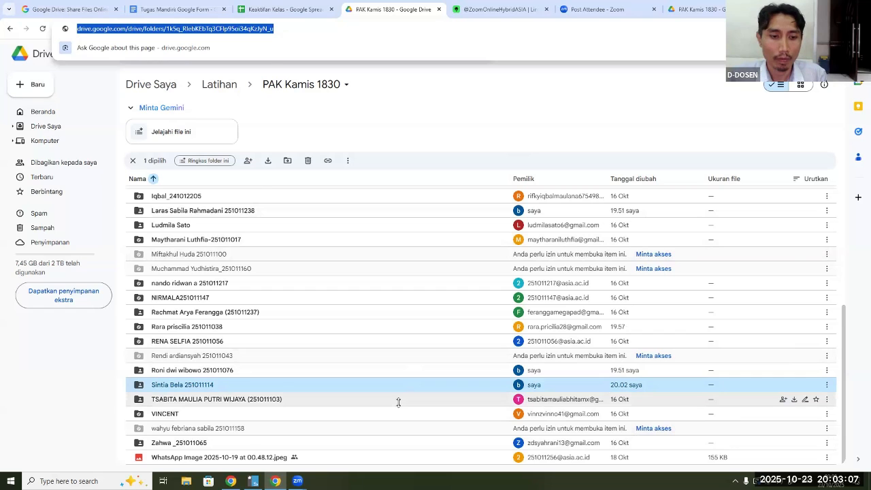
Switch to NetSupport School and open a remote view of student computer D-21
key(alt+Tab)
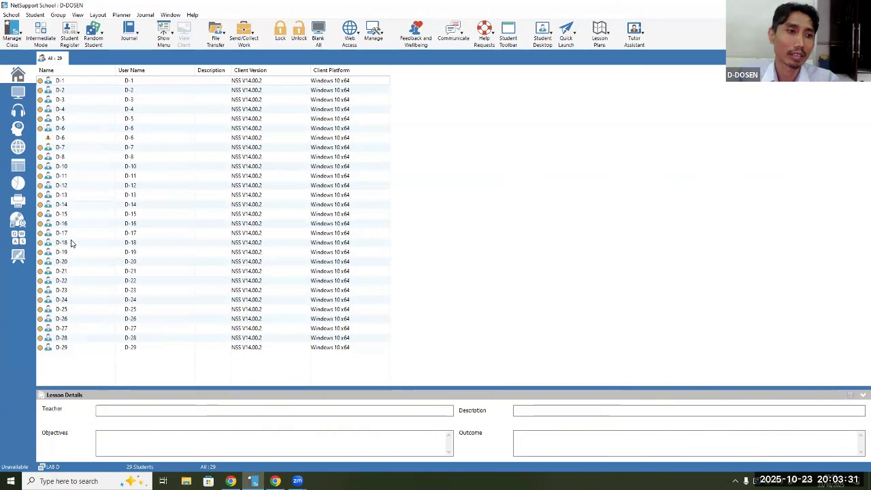
mouse_move(71, 244)
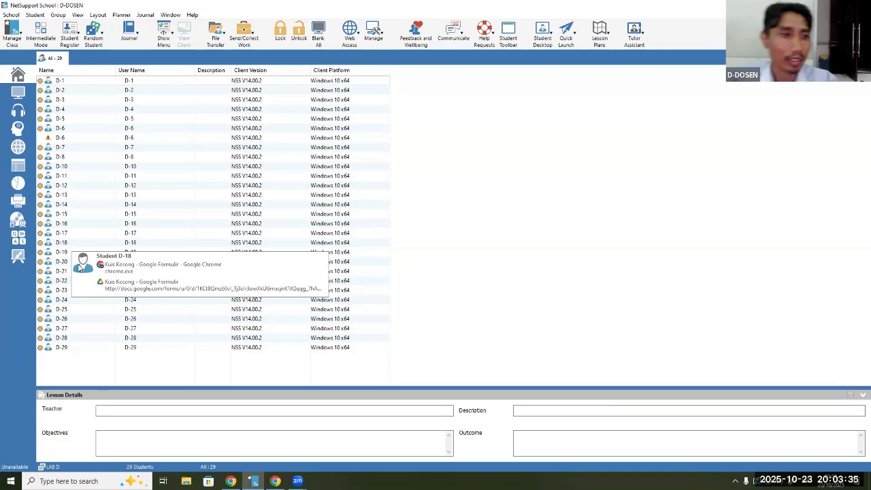
double_click(66, 273)
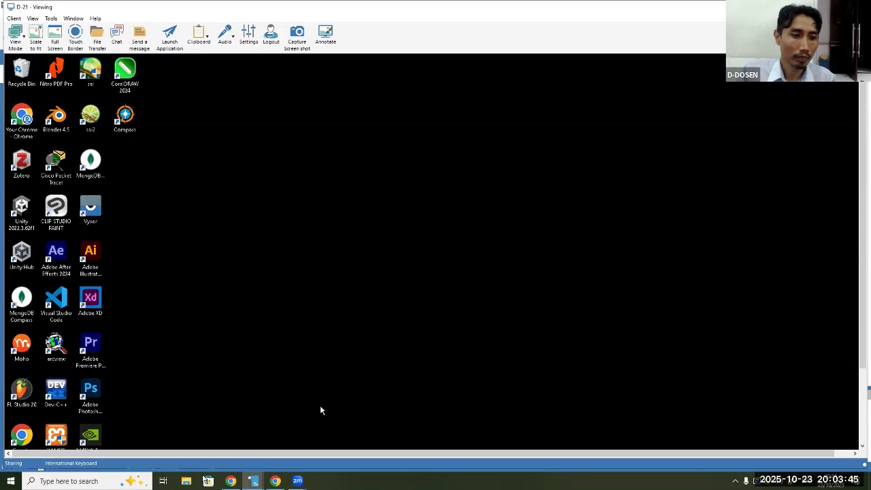
Launch Chrome on D-21 with the student's asia.ac.id profile and open a new tab ready for a web address
double_click(21, 436)
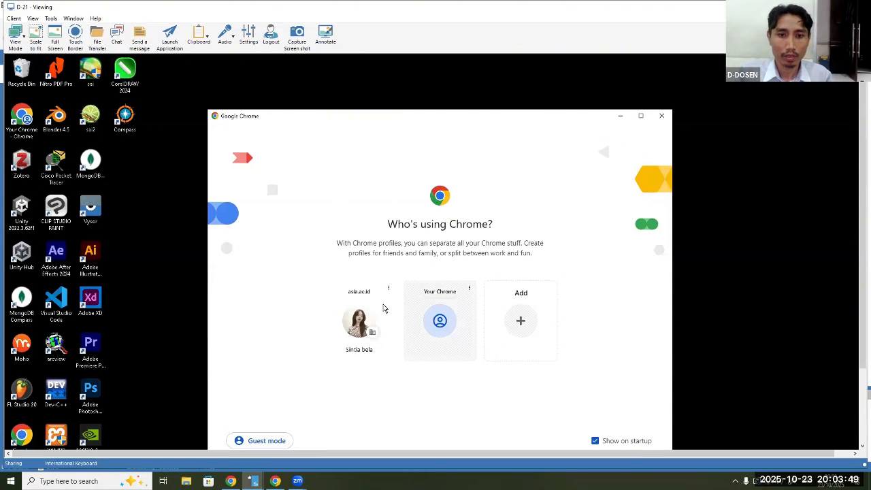
click(359, 318)
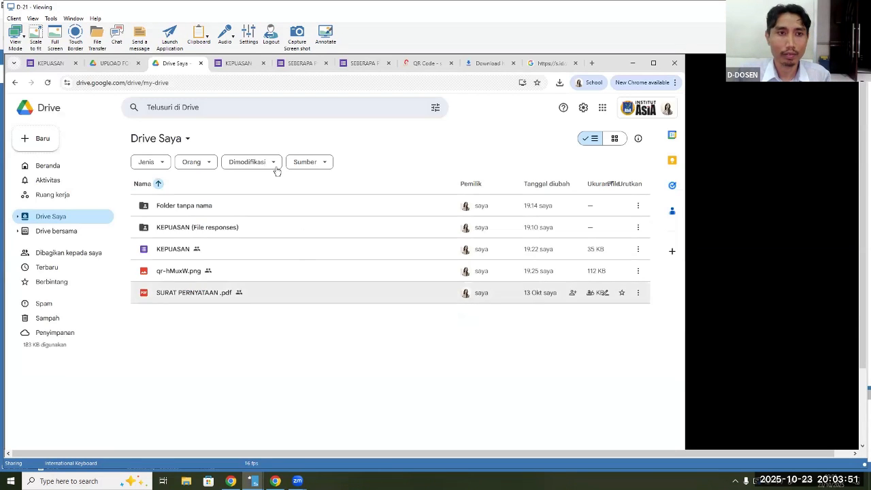
click(591, 63)
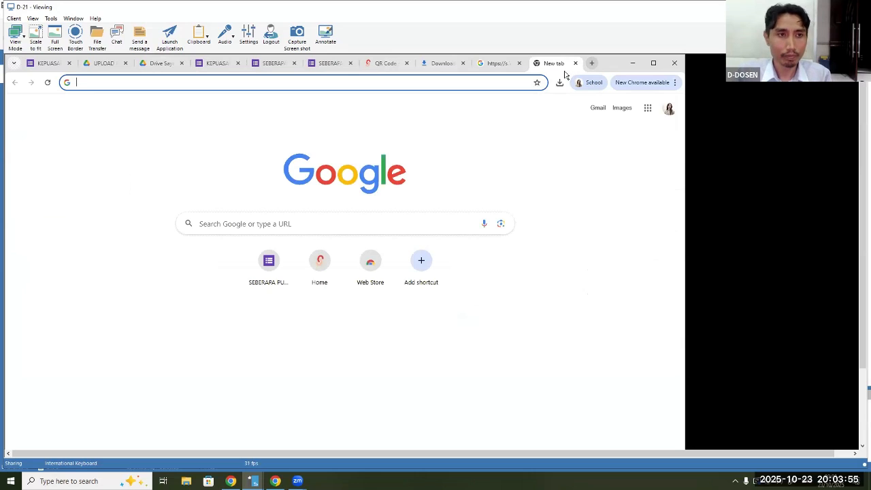
click(373, 82)
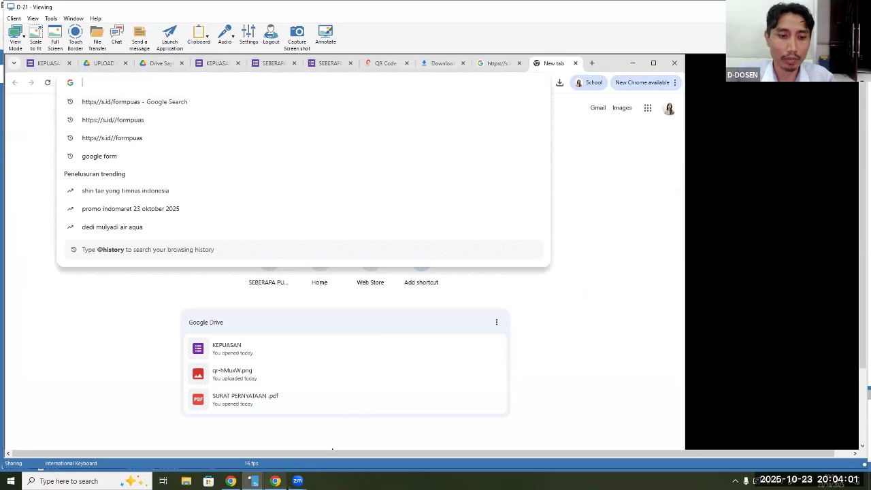
Switch back to the local Chrome window and copy the full URL of the "PAK Kamis 1830" folder
click(277, 481)
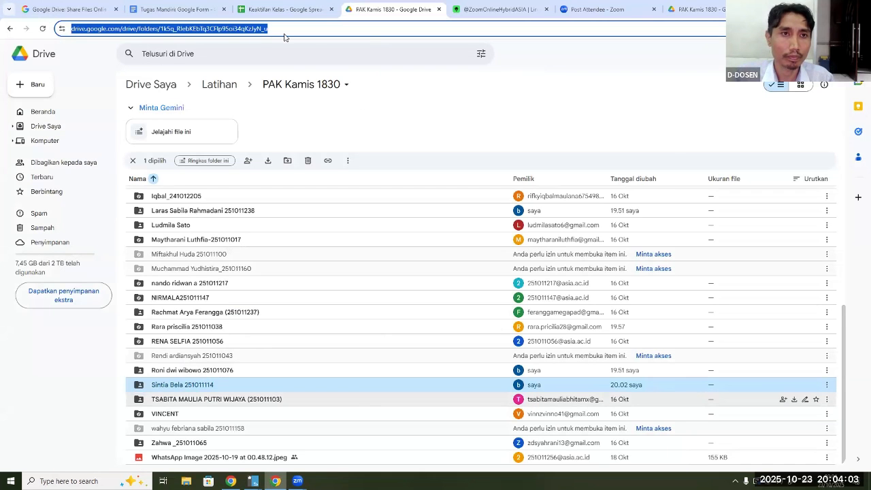
drag(285, 38, 69, 29)
right_click(78, 32)
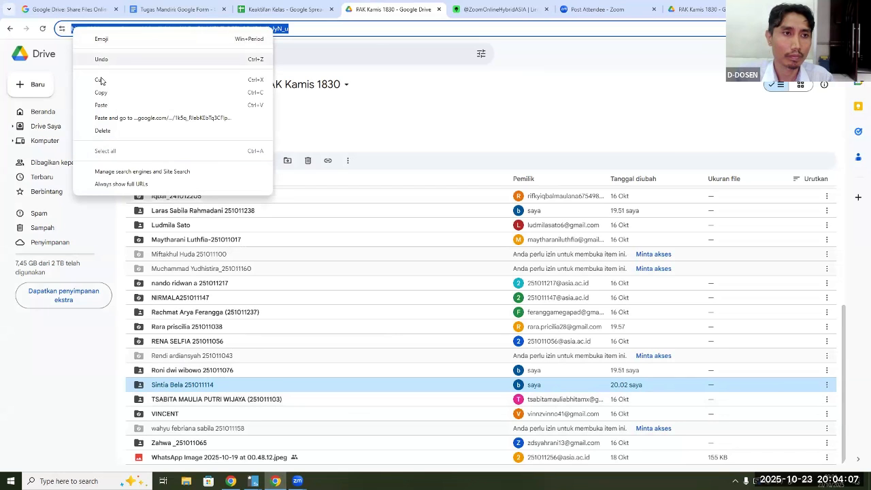
click(101, 94)
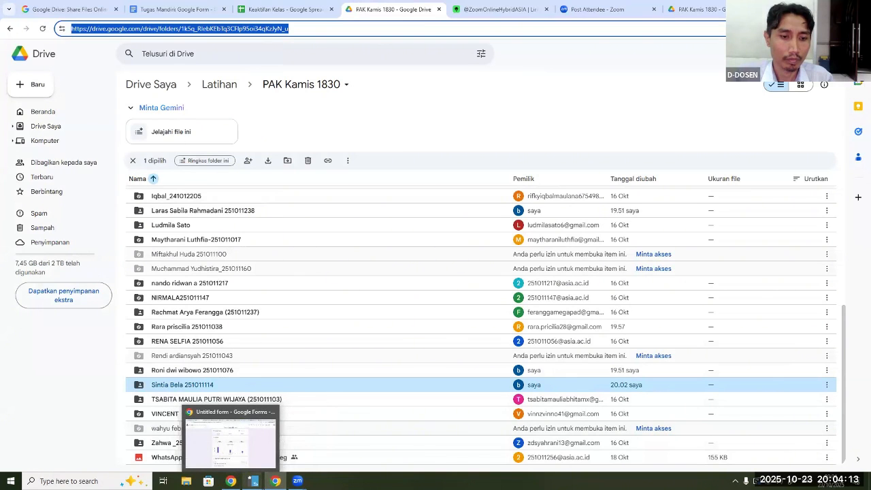
Return to the D-21 remote view, load the copied "PAK Kamis 1830" link in the new tab, and look through the folder list
click(254, 481)
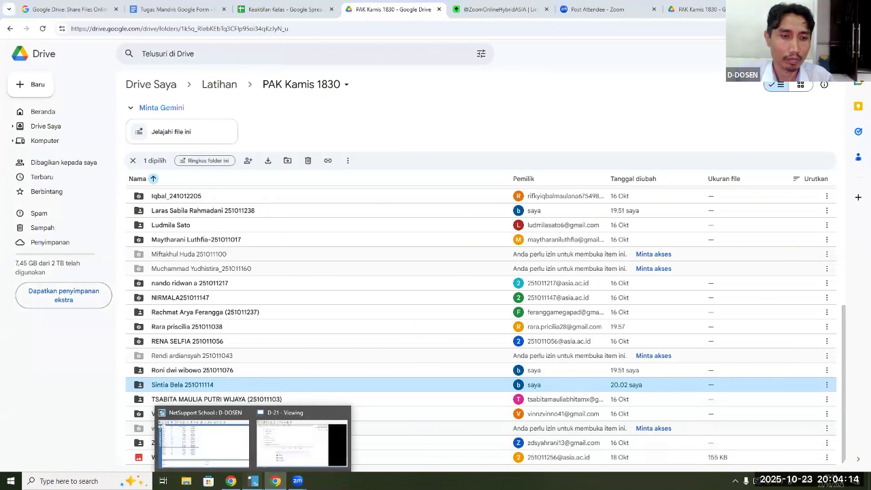
click(306, 415)
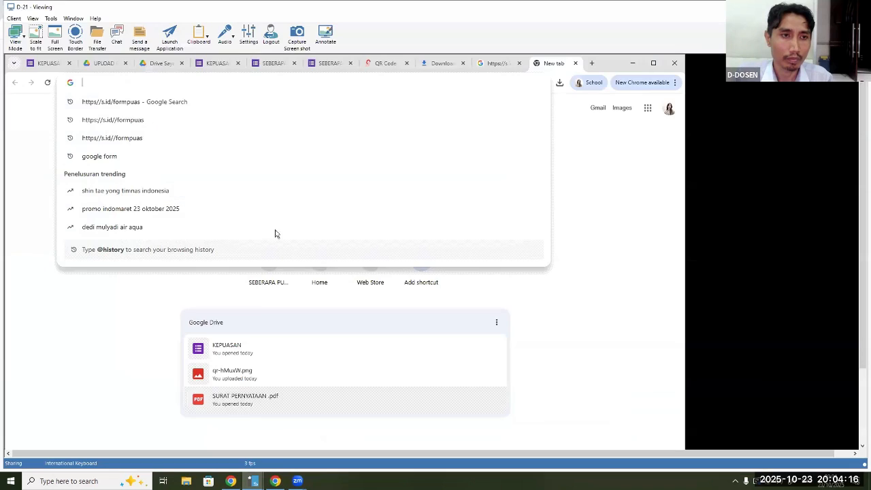
right_click(99, 83)
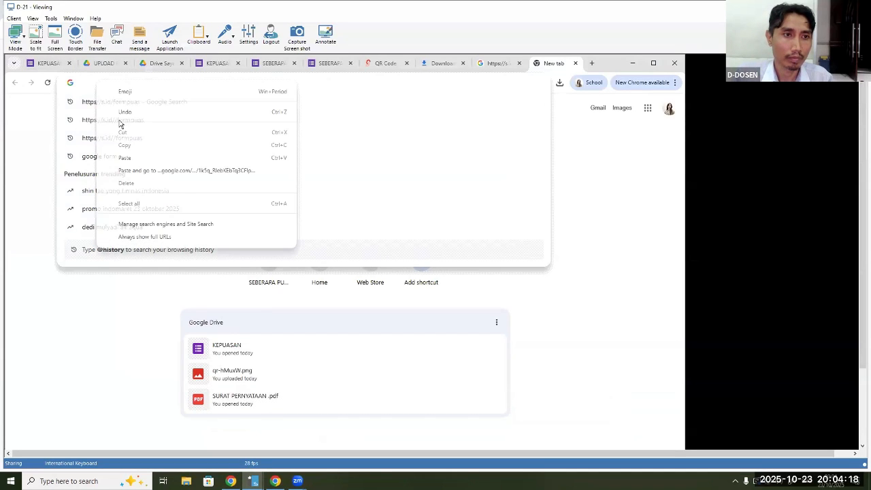
click(126, 158)
key(Return)
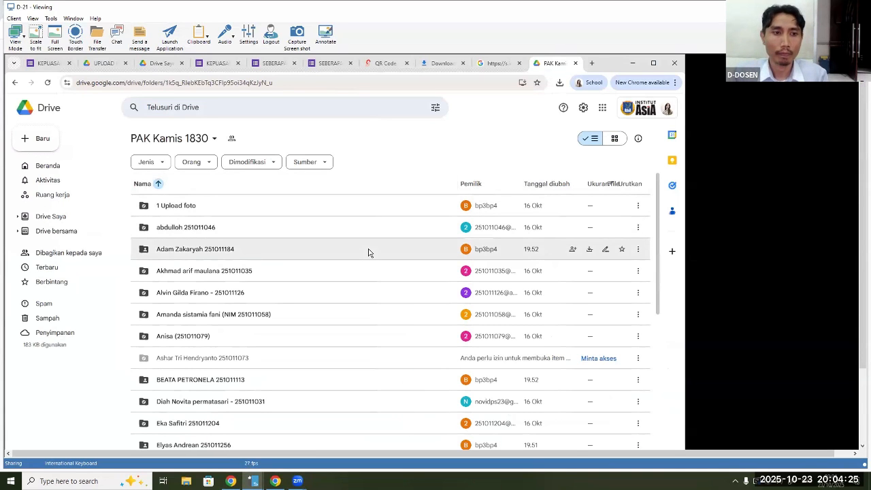
scroll(368, 253, down, 2)
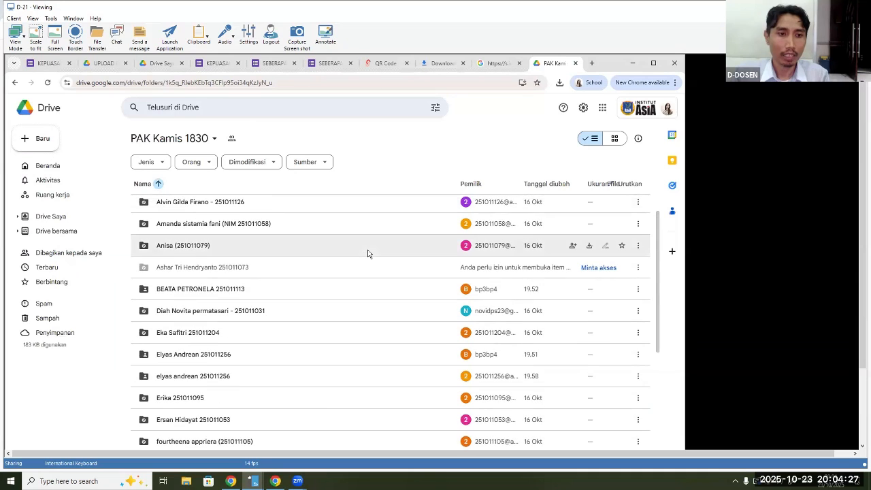
Look through the rest of the "PAK Kamis 1830" folder list on D-21, check the local copy, and return to the NetSupport School student list
scroll(368, 253, down, 6)
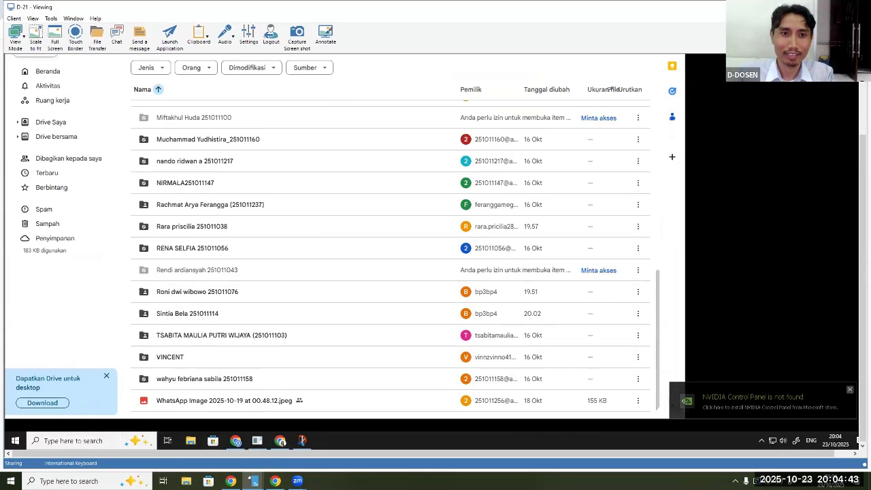
key(alt+Tab)
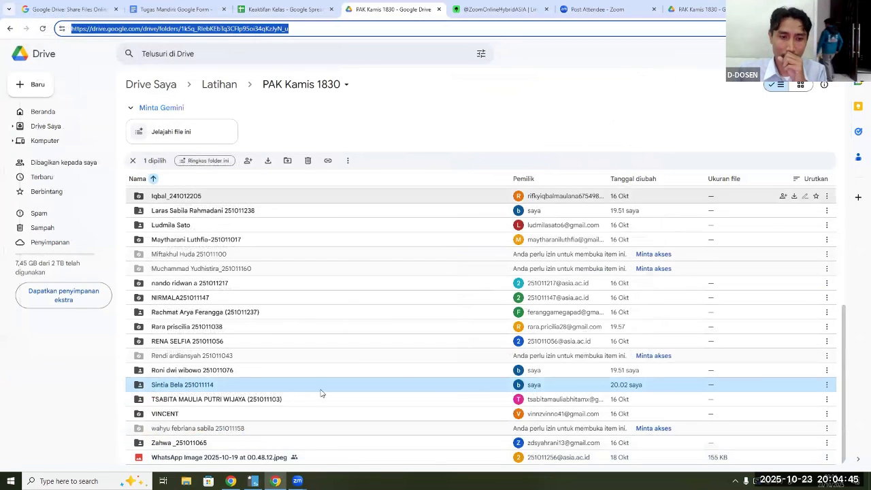
key(alt+Tab)
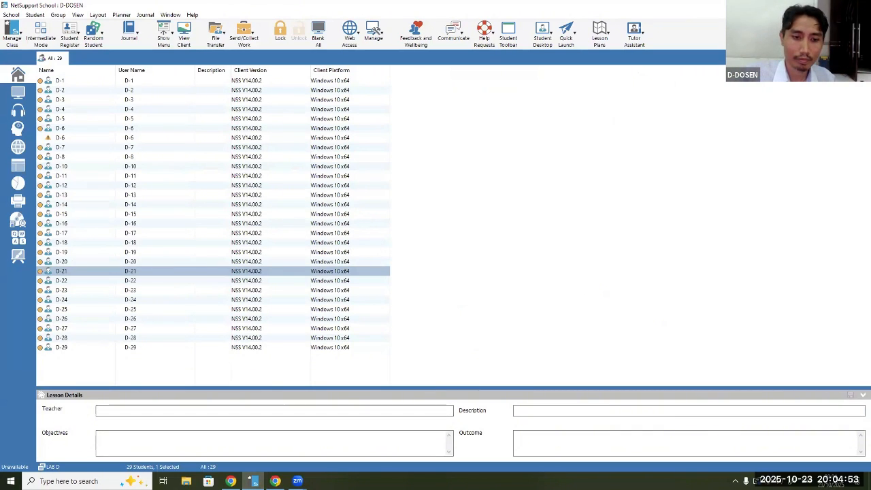
Bring up the Zoom screen-sharing controls, switch back to the local Chrome window and show the "Tugas Mandiri: Google Form" document
mouse_move(297, 481)
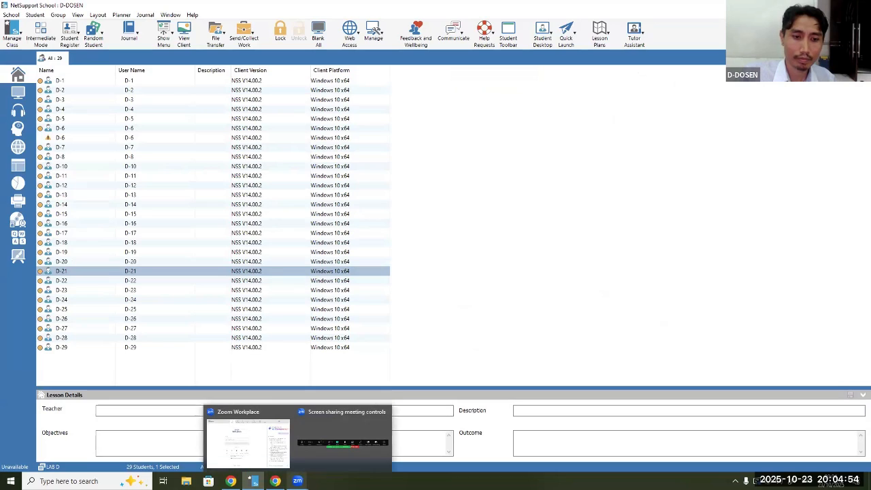
click(324, 414)
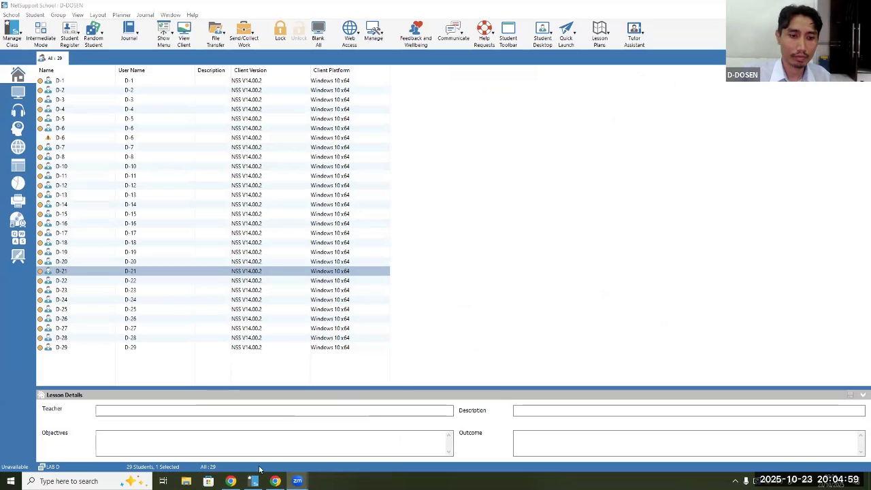
click(232, 481)
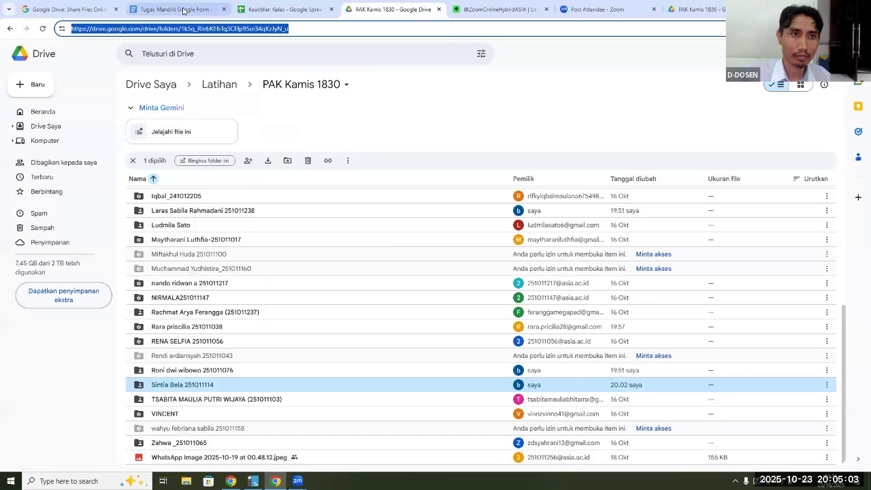
click(187, 9)
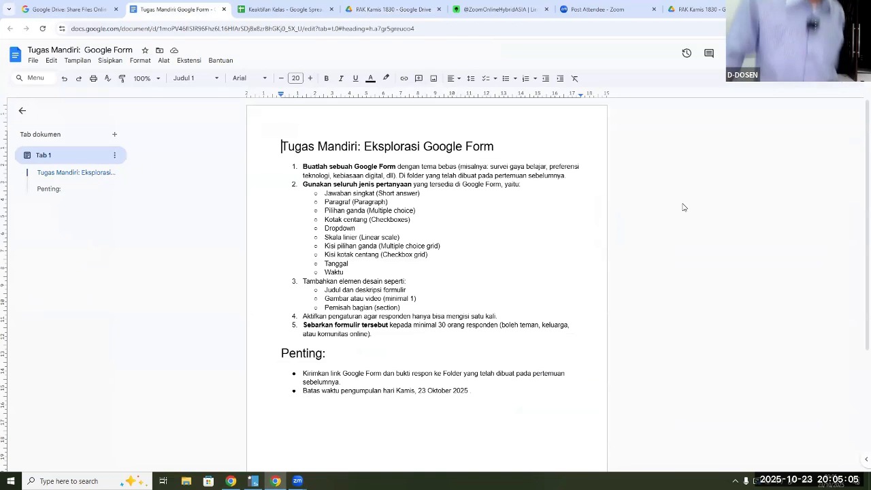
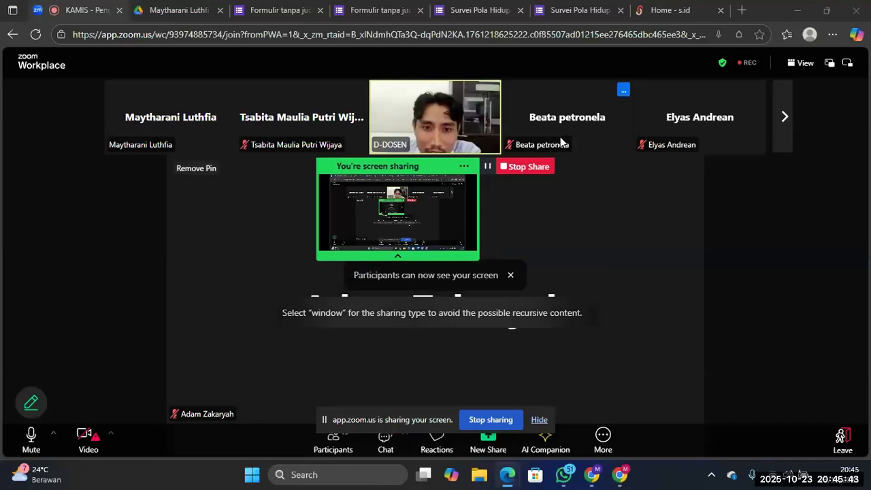
click(655, 10)
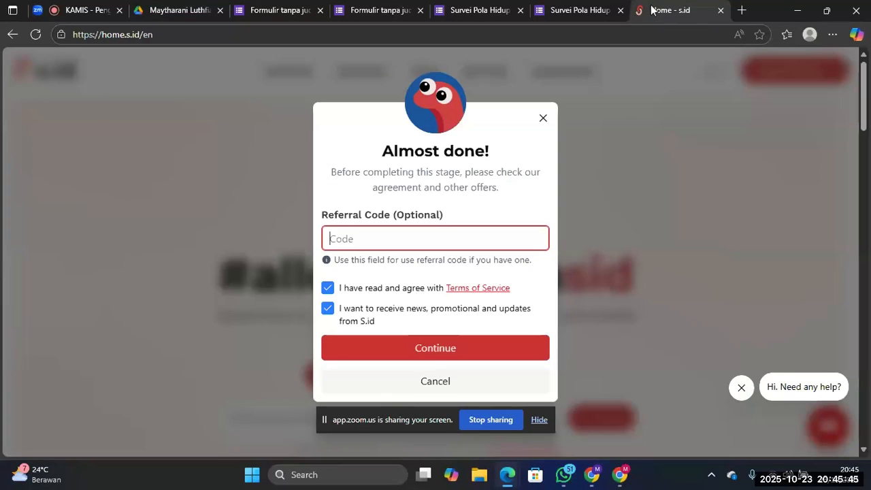
click(828, 10)
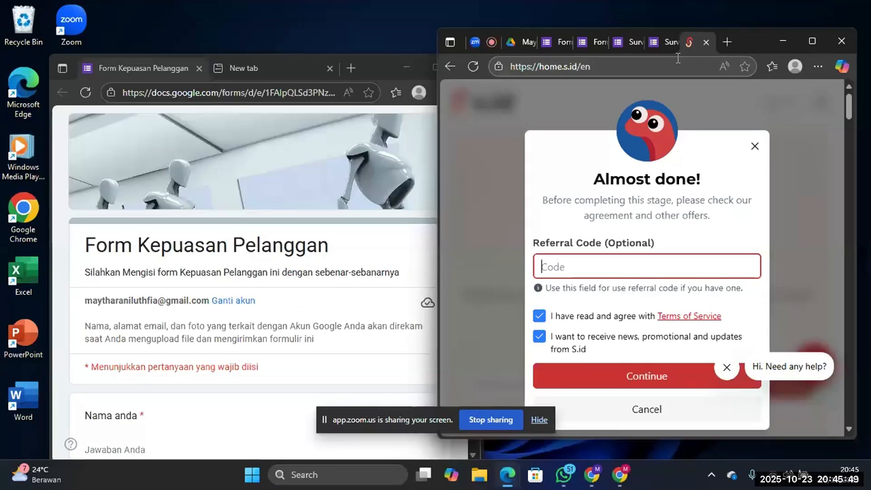
click(810, 42)
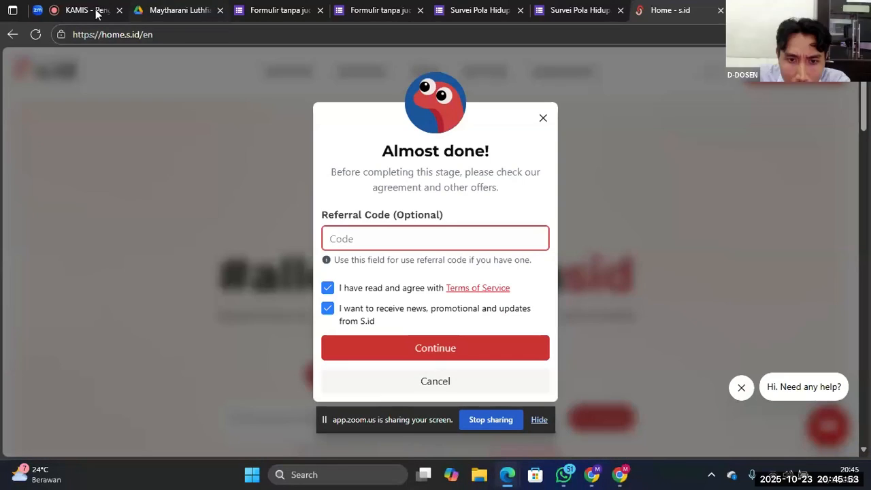
click(96, 13)
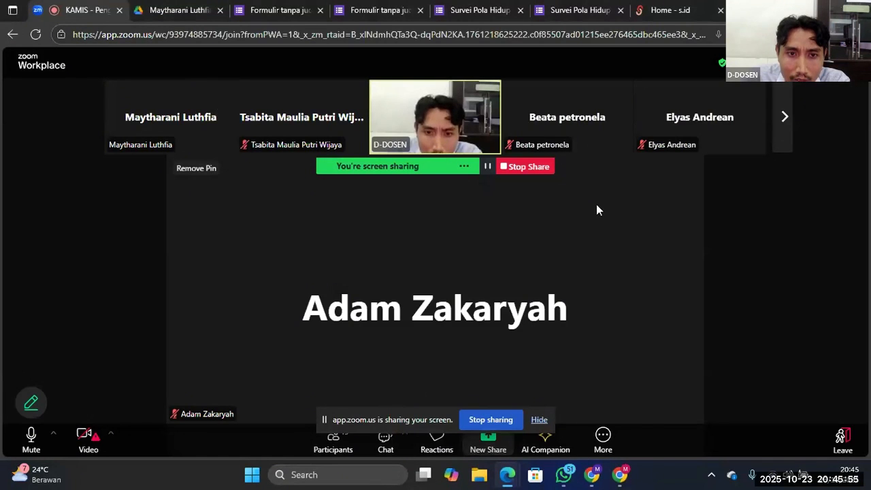
Return to the s.id site, close its "Almost done!" dialog, and view the available sign-in methods
click(654, 12)
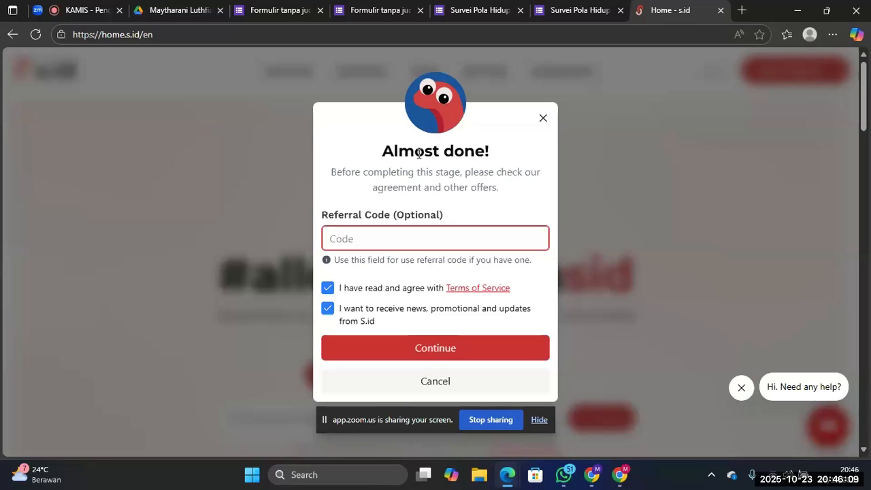
click(546, 121)
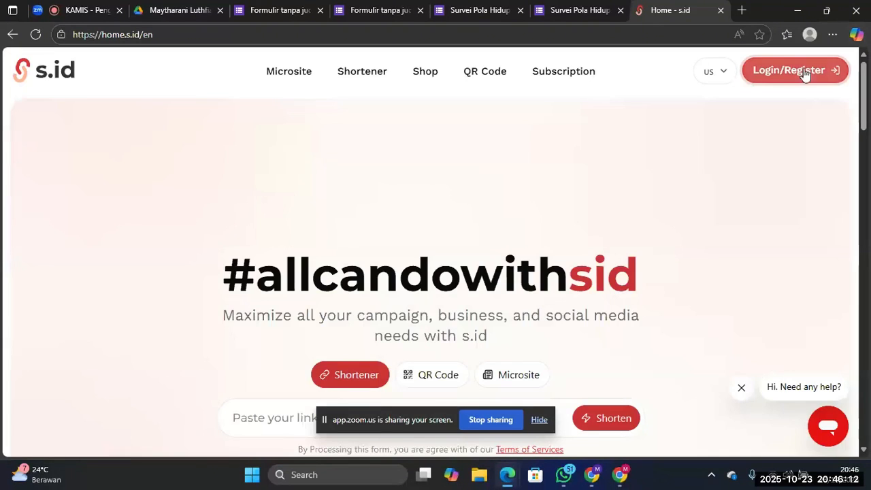
click(806, 72)
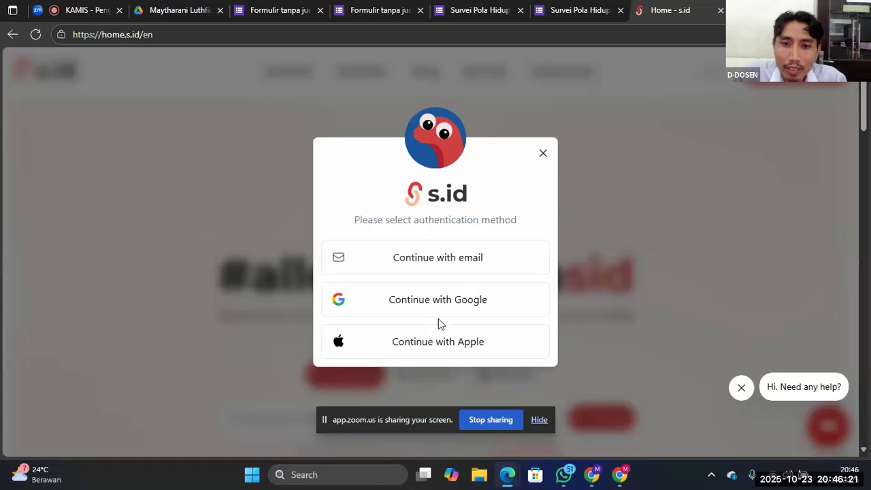
click(543, 153)
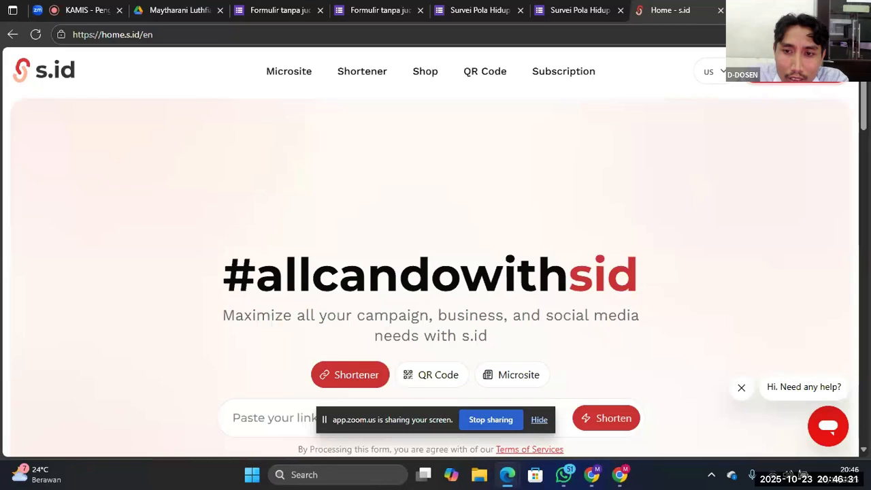
Try to sign in to s.id with the listed Google account, cancelling at the "Almost done!" agreement dialog
click(797, 72)
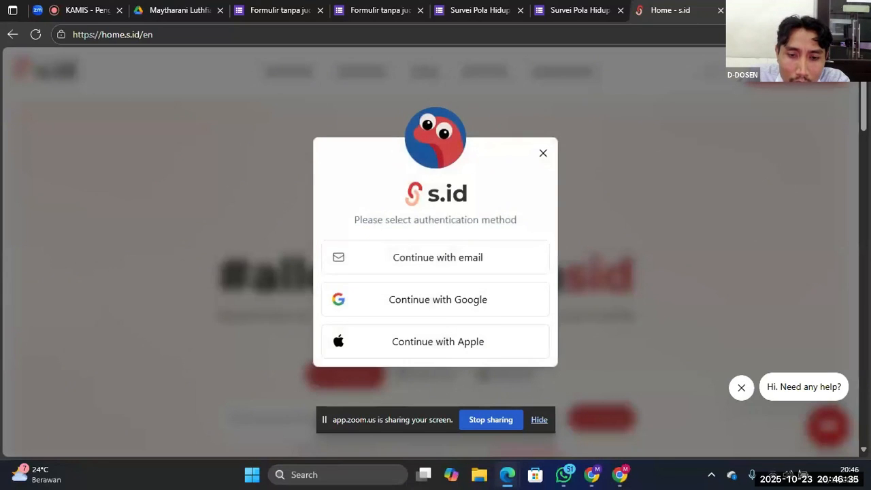
click(446, 303)
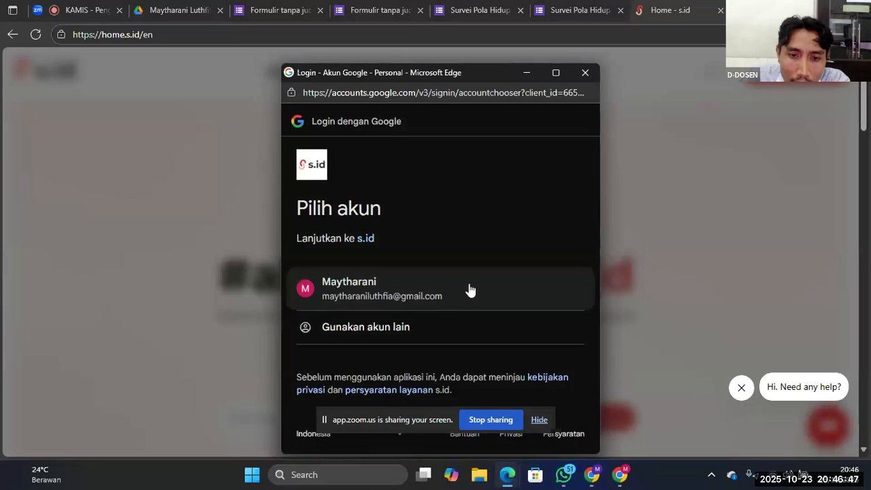
click(469, 288)
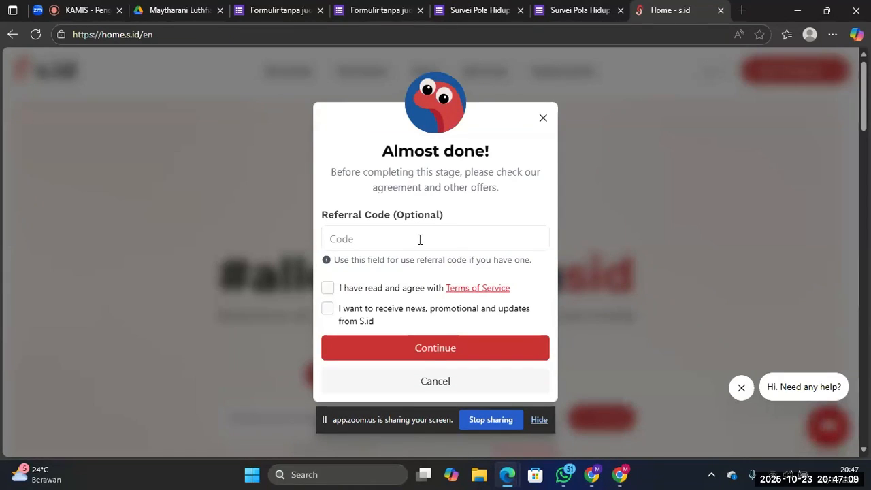
click(432, 381)
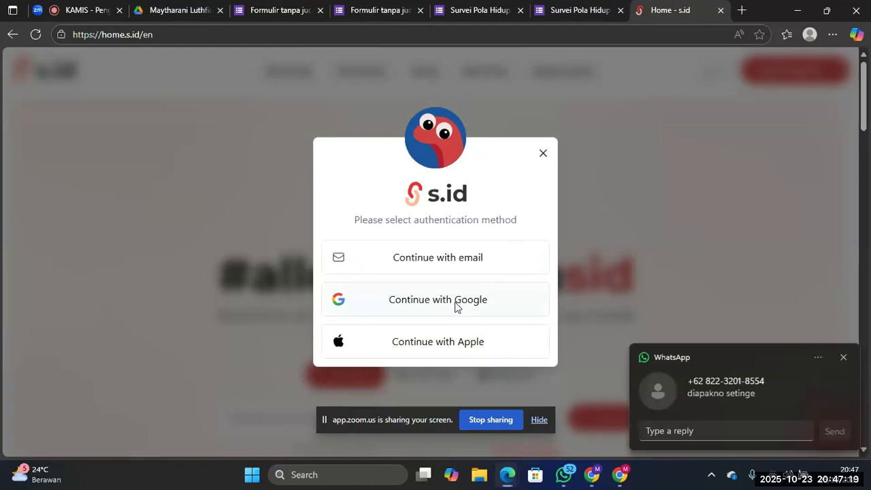
Sign in to s.id with the listed Google account, accepting the Terms of Service and the news and promotional updates
click(456, 307)
double_click(412, 296)
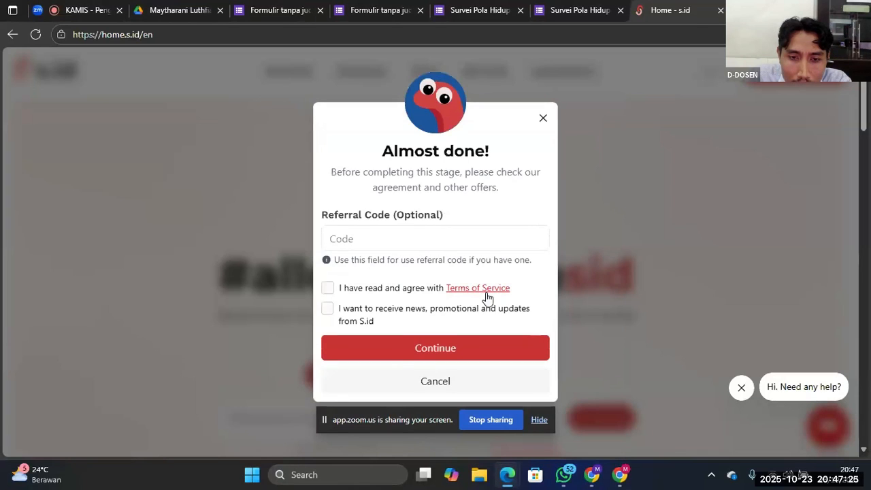
click(330, 311)
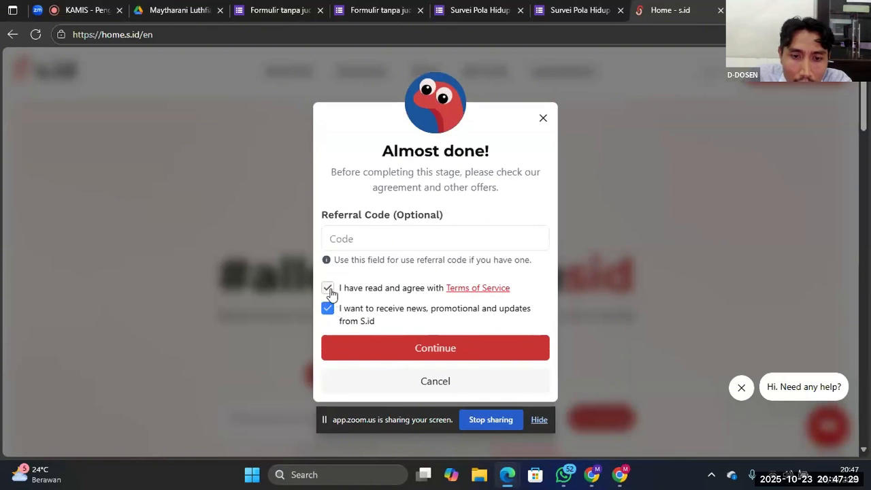
click(330, 290)
click(367, 349)
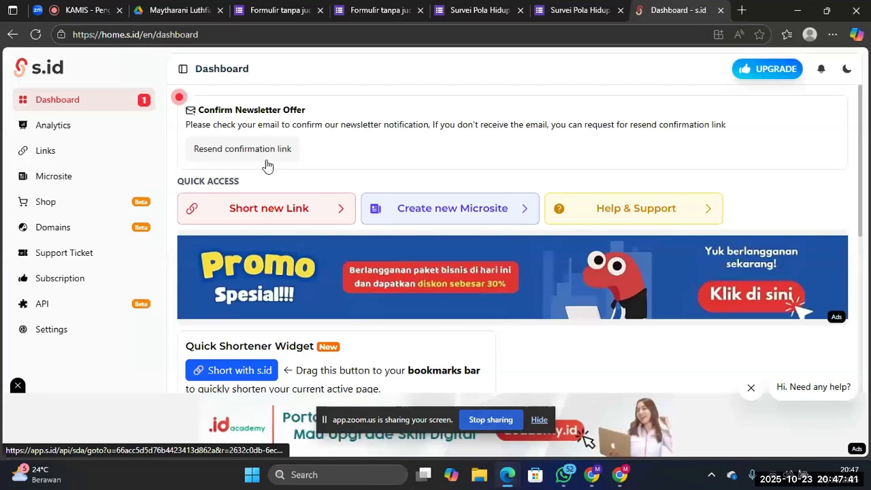
Stop the Zoom screen sharing, switch to NetSupport School, and start showing the screen to the students
click(491, 420)
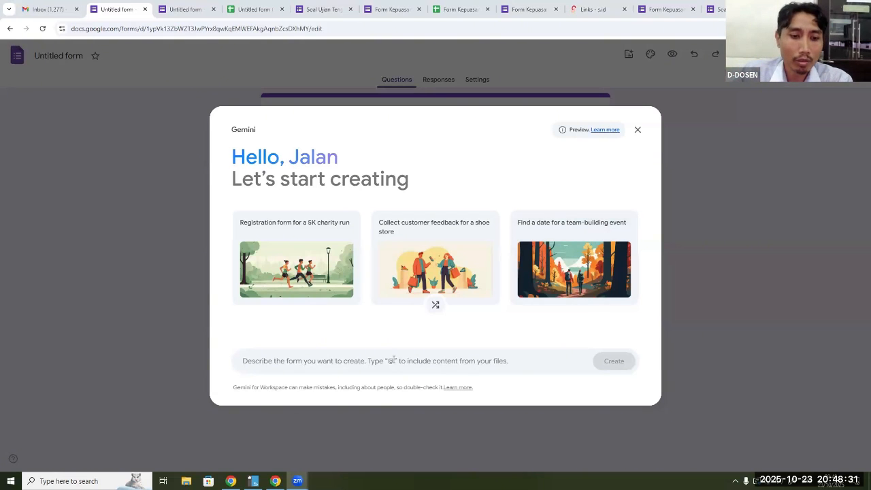
mouse_move(254, 480)
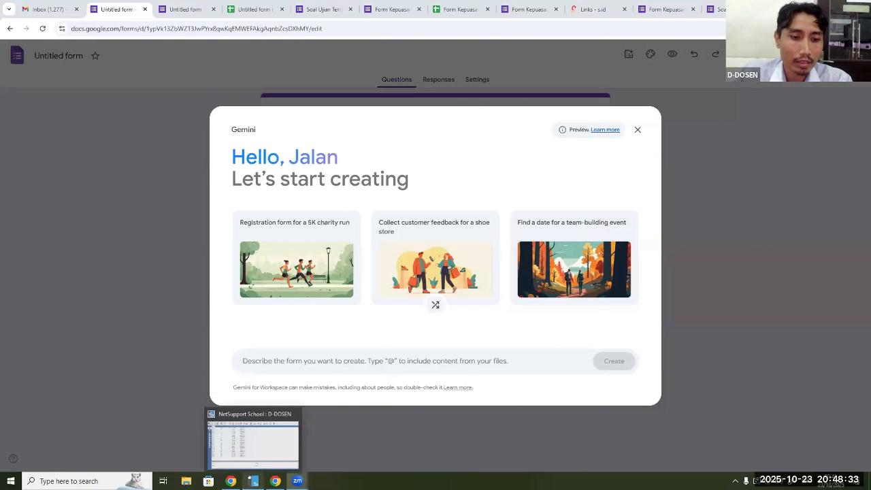
click(269, 449)
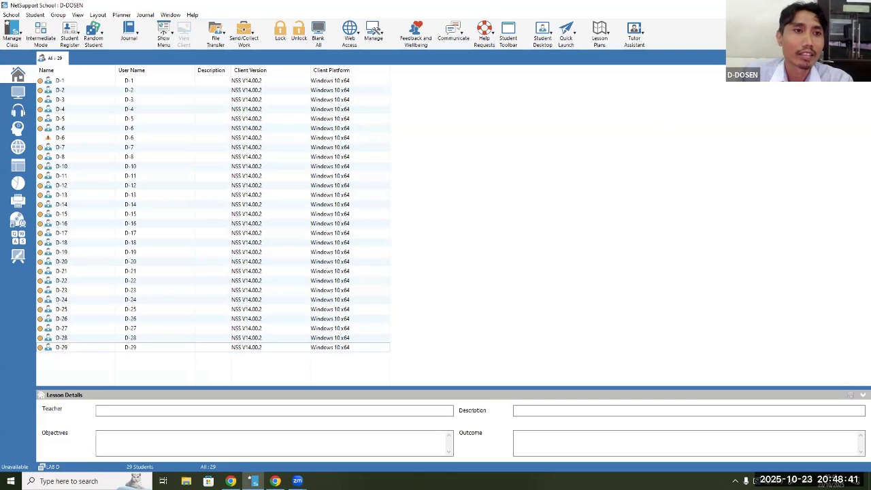
click(173, 38)
click(181, 62)
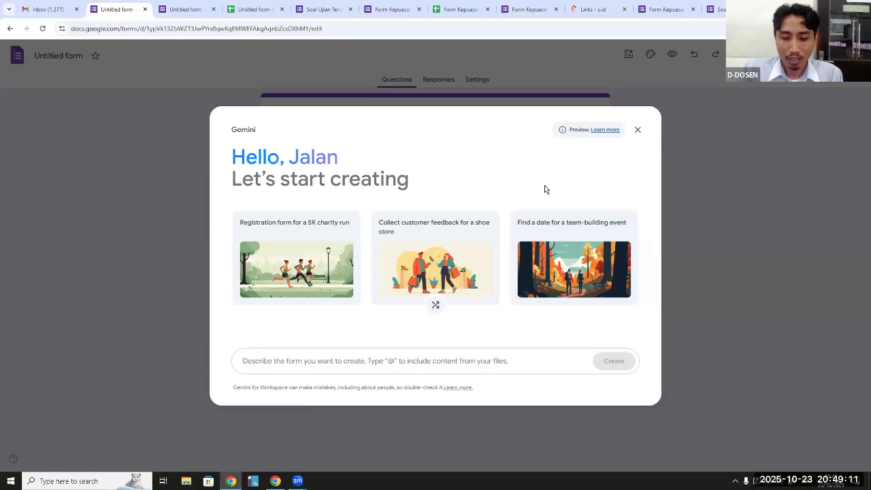
Begin the Gemini form description in the untitled form with "Create form for survey"
text(Cre)
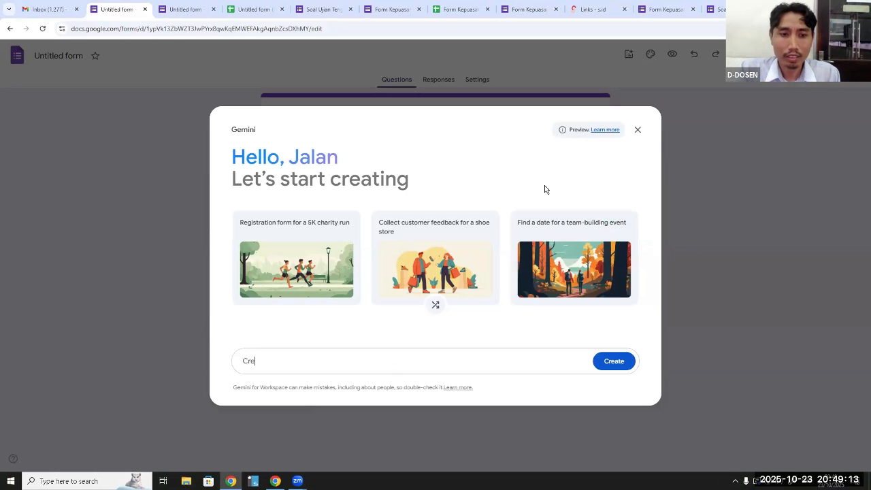
text(ate)
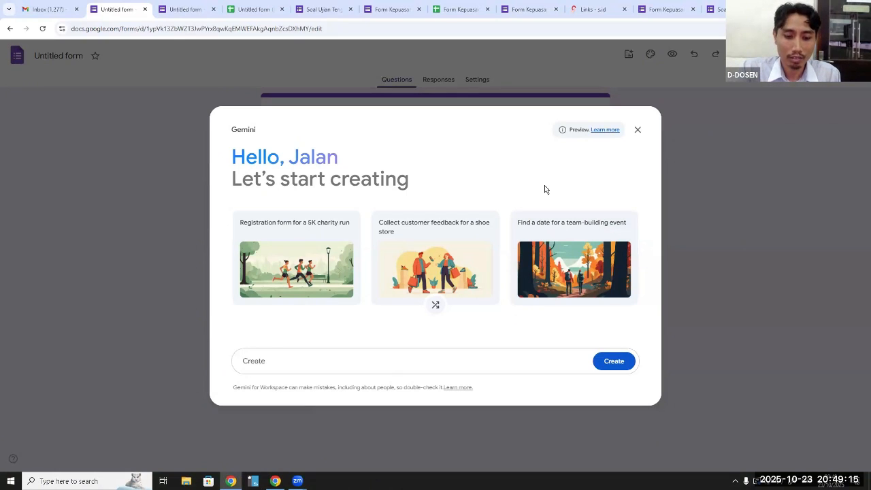
text( form)
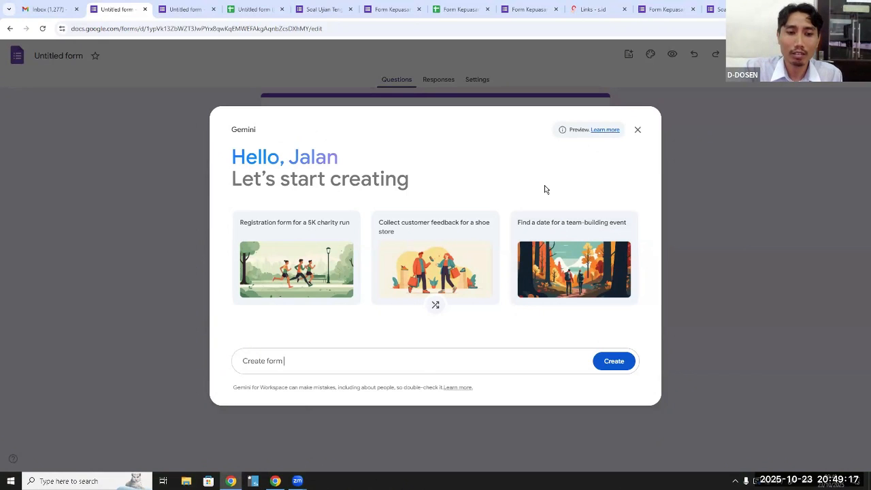
text( for su)
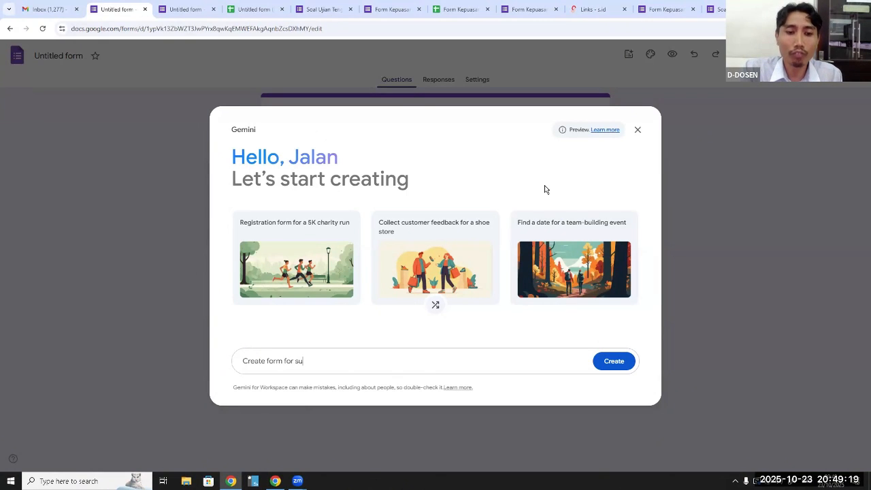
text(rvey)
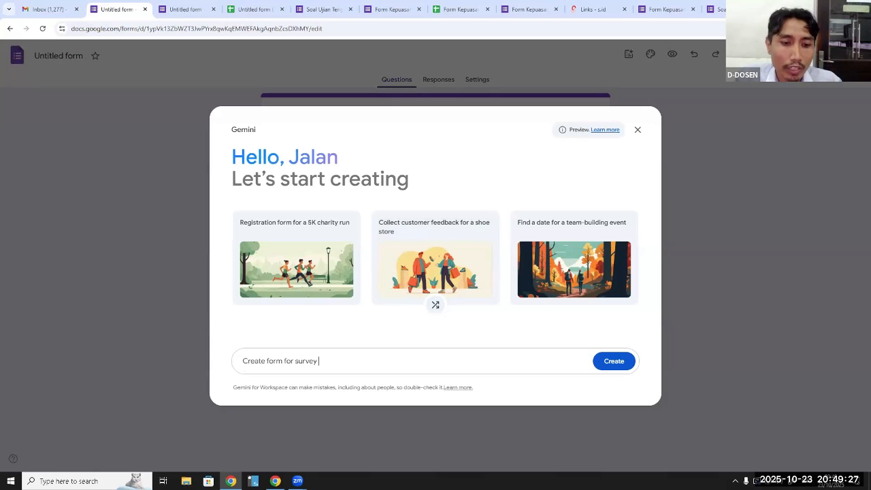
Check the survey theme suggestions in the "Tugas Mandiri: Google Form" document and return to the Gemini prompt
click(276, 481)
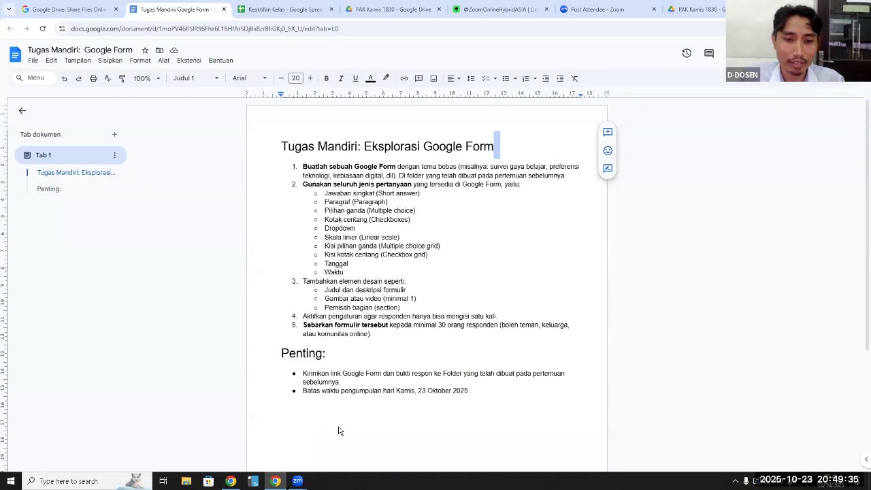
mouse_move(338, 427)
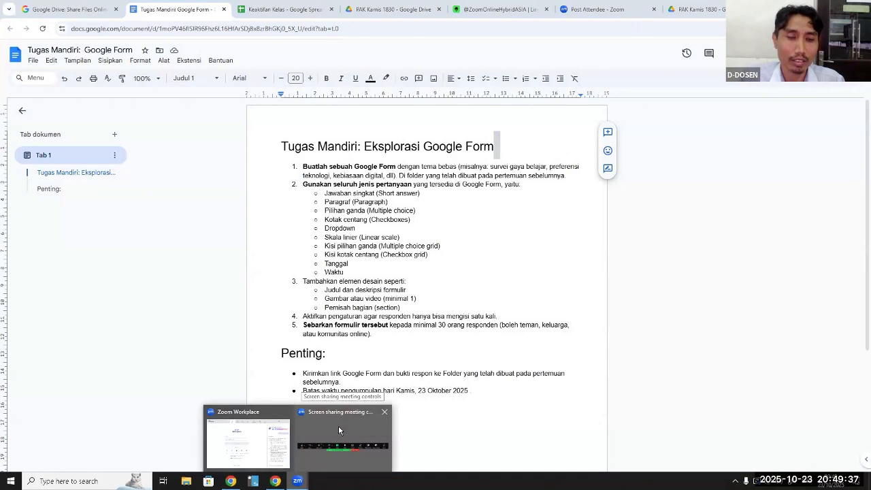
click(249, 467)
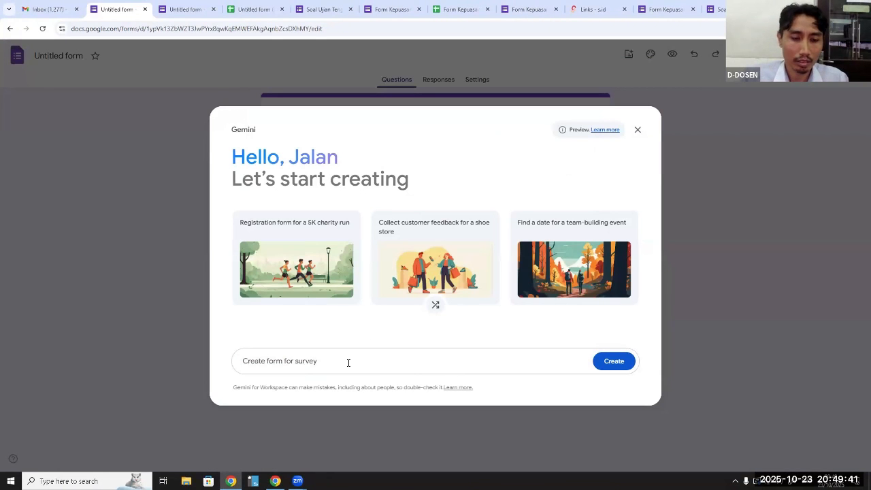
Complete the Gemini prompt as "Create form for survey tecnology using Bahasa Indonesia"
text(te)
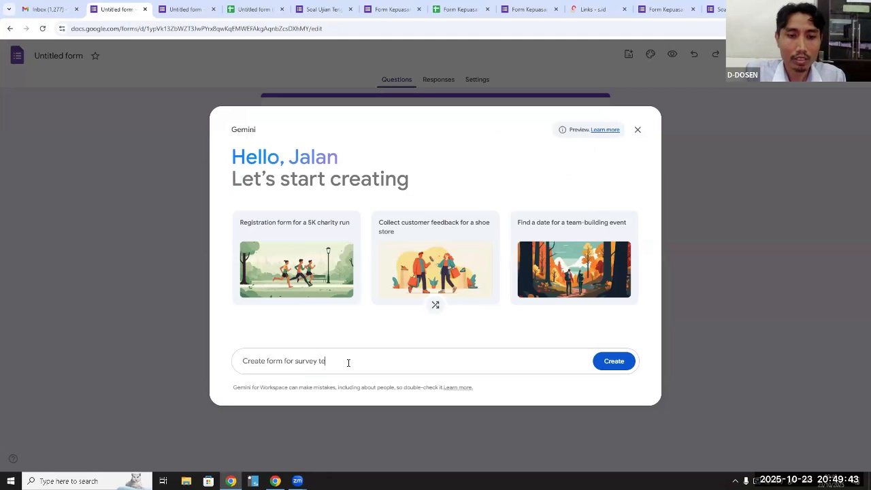
text(cnolog)
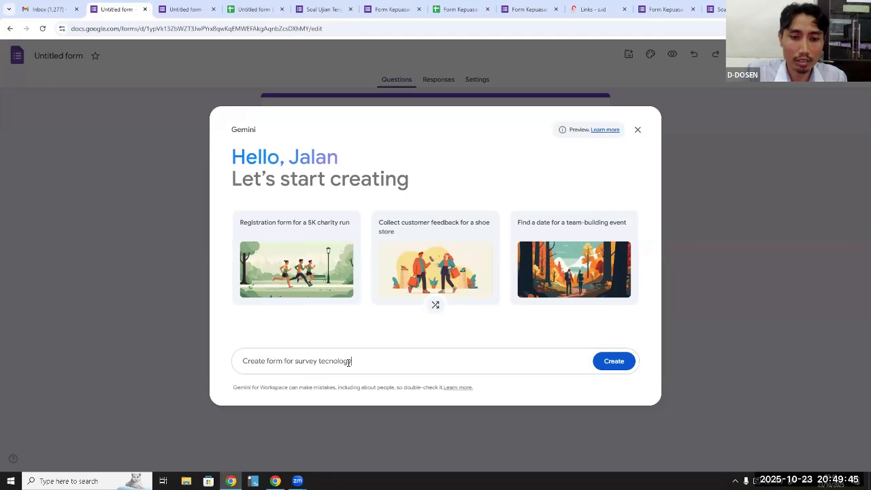
text( using )
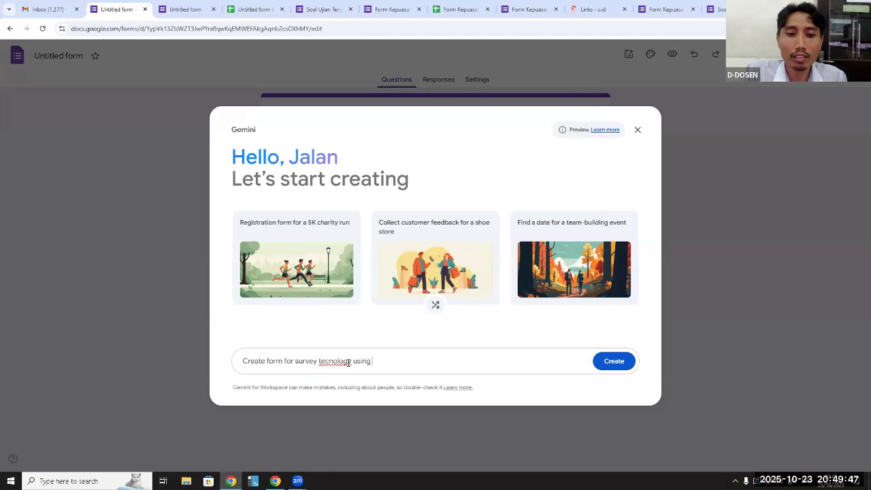
text(Bahasa )
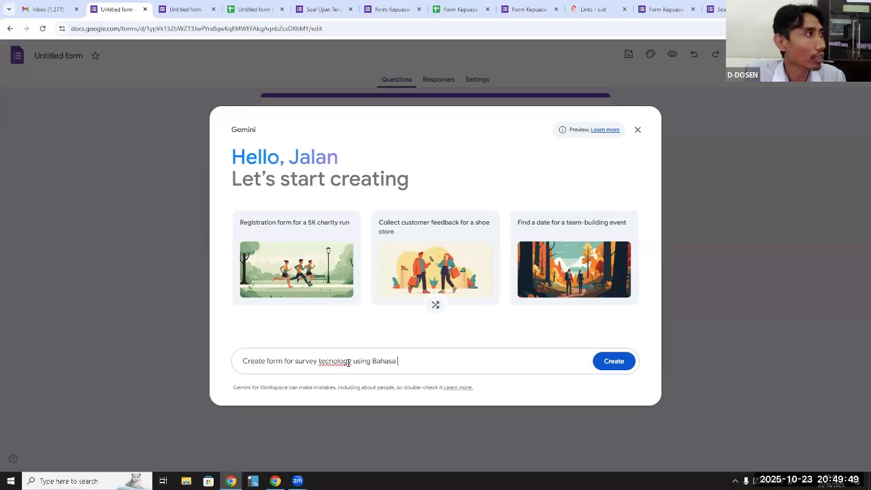
text(Indoens)
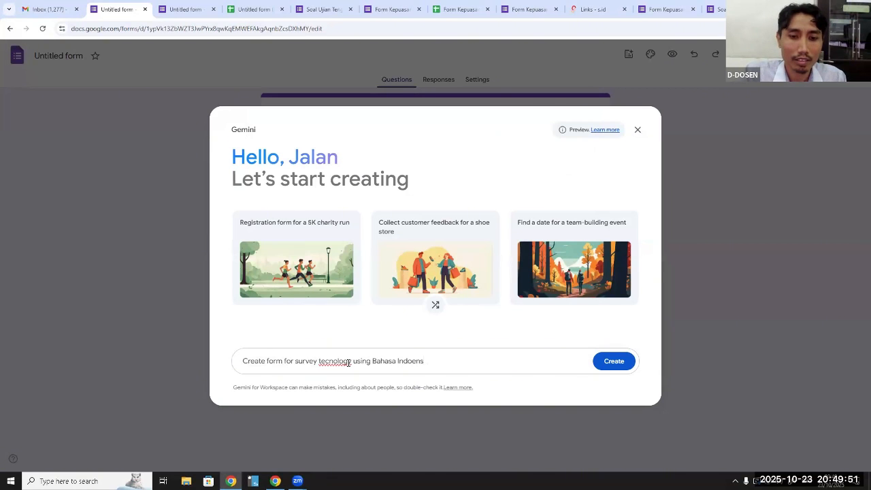
key(BackSpace)
key(BackSpace)
key(BackSpace)
key(BackSpace)
key(BackSpace)
key(BackSpace)
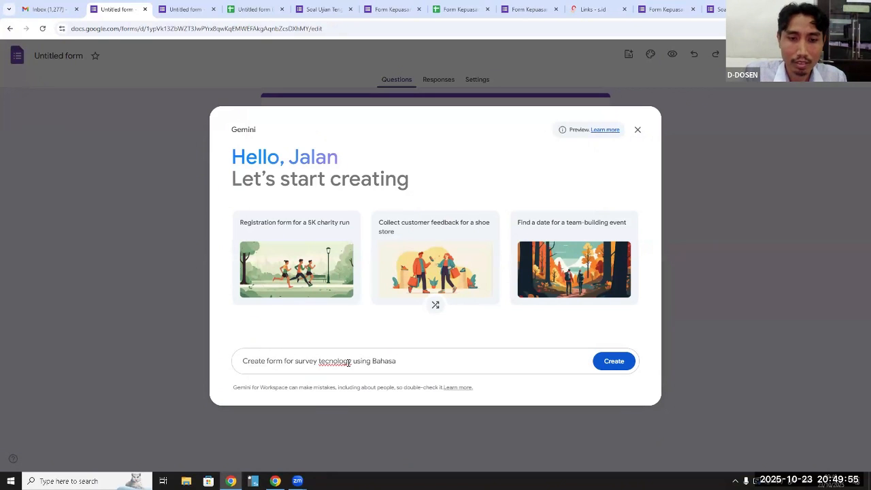
text(ndonesia)
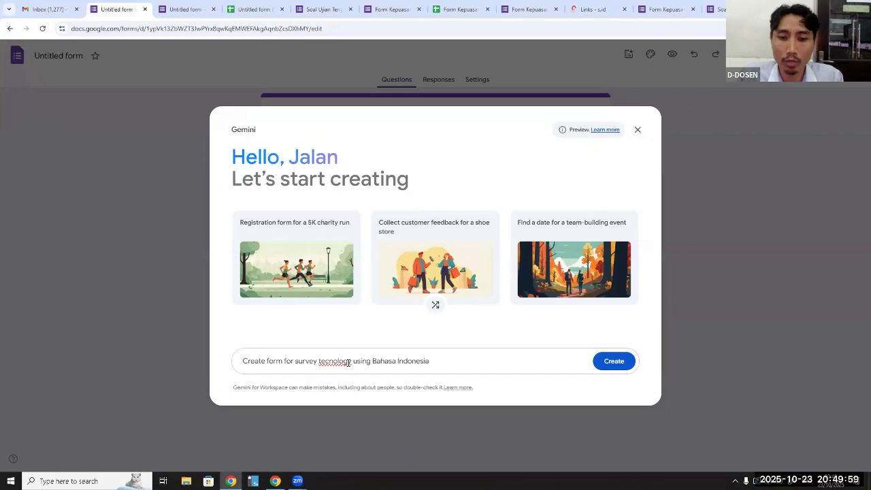
Replace "Bahasa Indonesia" at the end of the Gemini prompt with "Indonesian Language"
key(shift+Left)
key(shift+Left)
key(shift+Left)
key(shift+Left)
key(shift+Left)
key(shift+Left)
key(shift+Left)
key(shift+Left)
key(shift+Left)
key(shift+Left)
key(shift+Left)
key(shift+Left)
key(shift+Left)
key(shift+Left)
key(shift+Left)
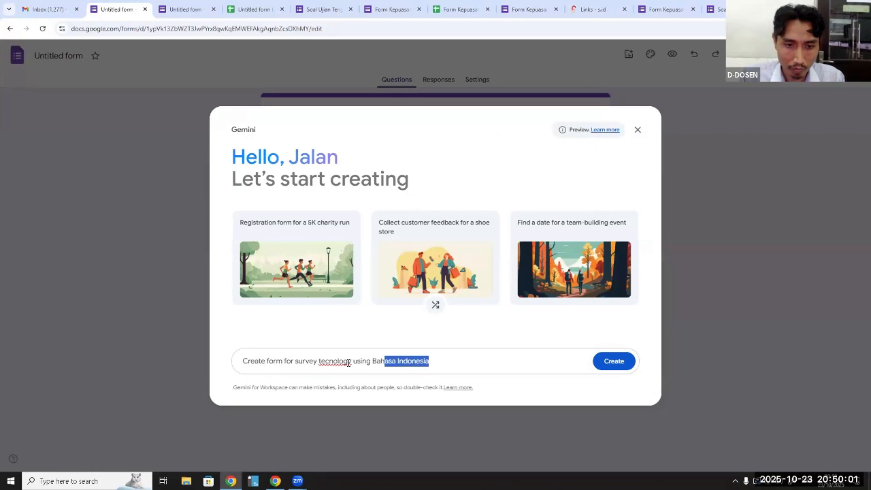
key(BackSpace)
text(Indo)
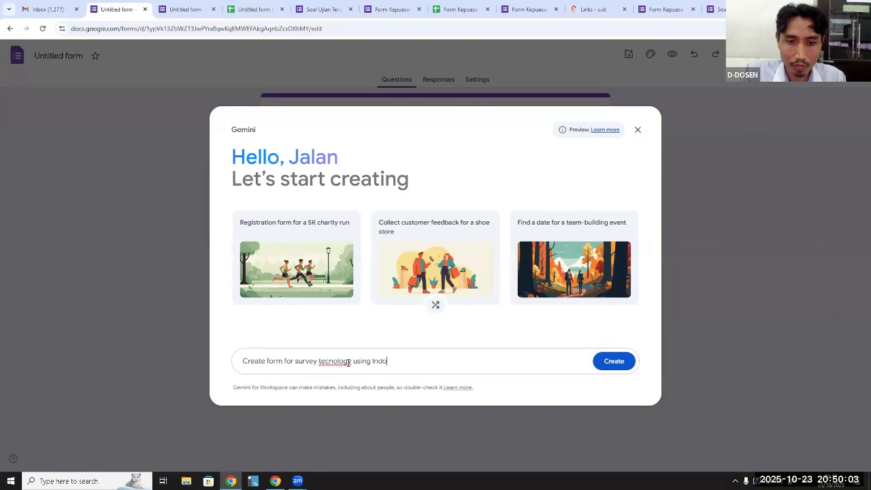
text(nesian)
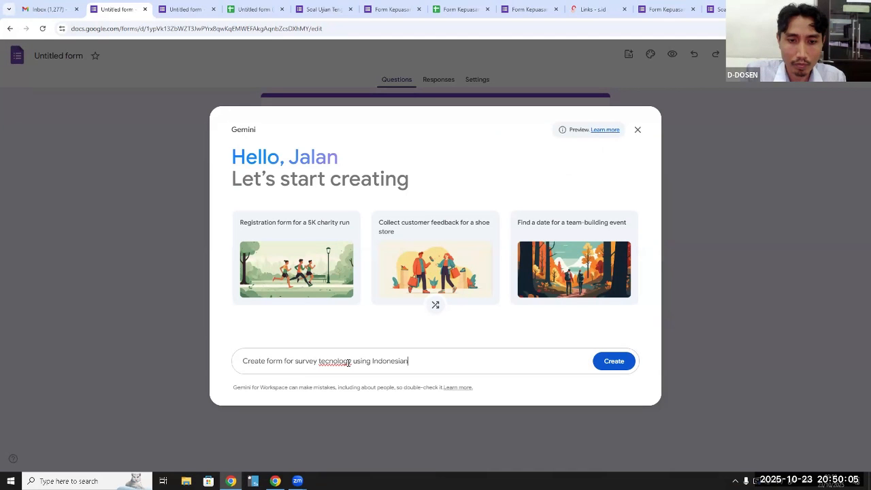
text( Len)
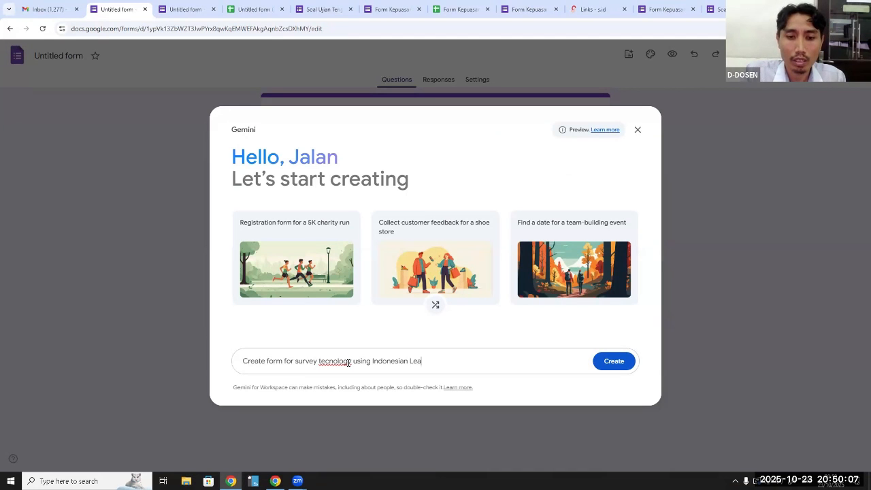
key(BackSpace)
text(anguage,)
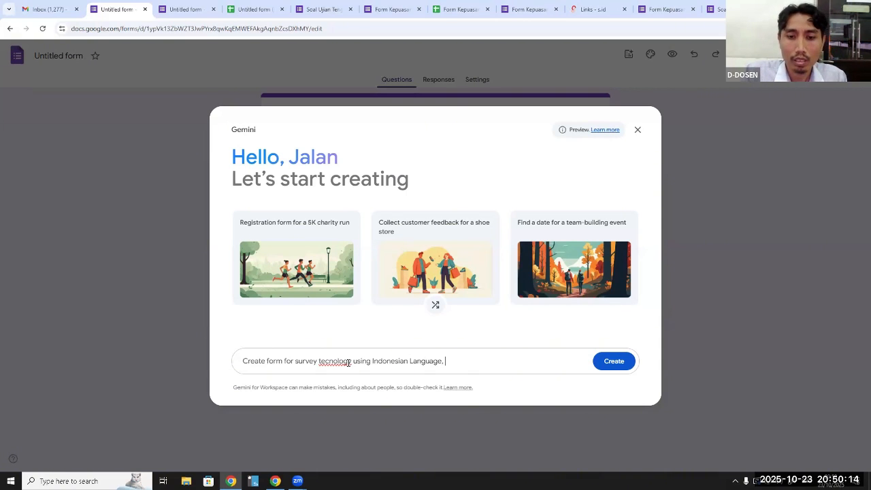
Extend the Gemini prompt with ", the content must be short answer,"
key(BackSpace)
text(, the )
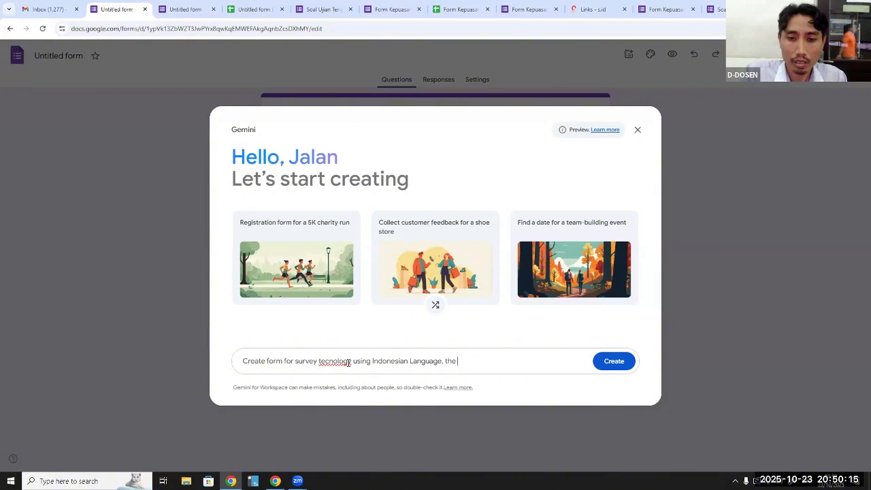
text(content m)
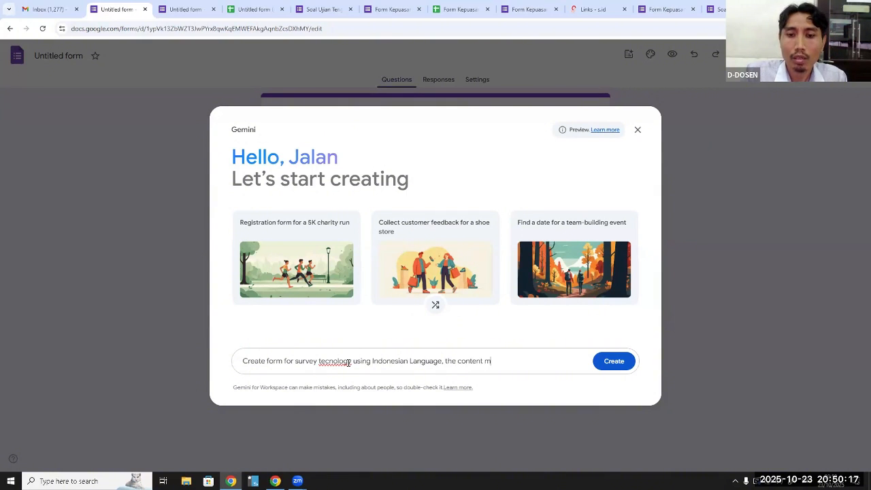
text(us)
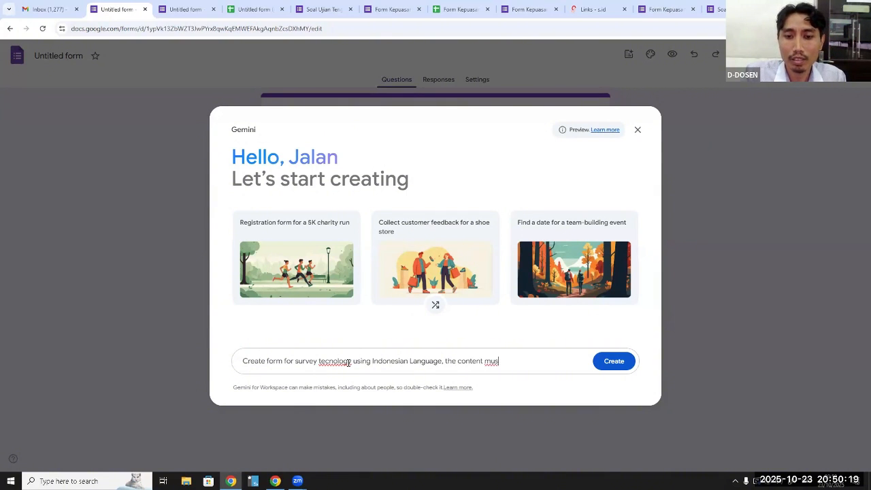
text(t be)
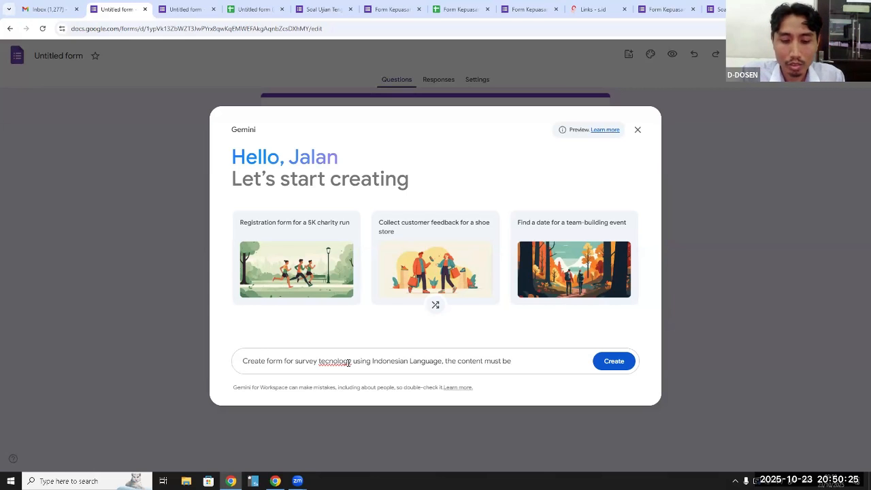
text(short a)
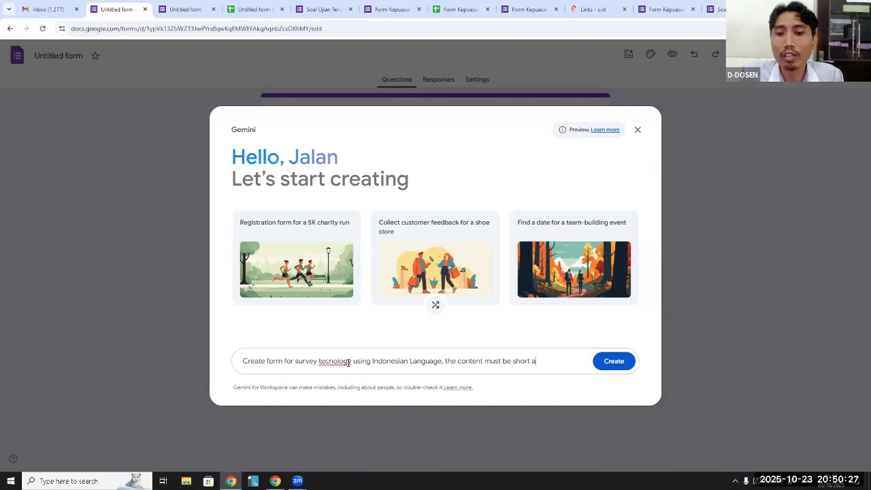
text(nswer)
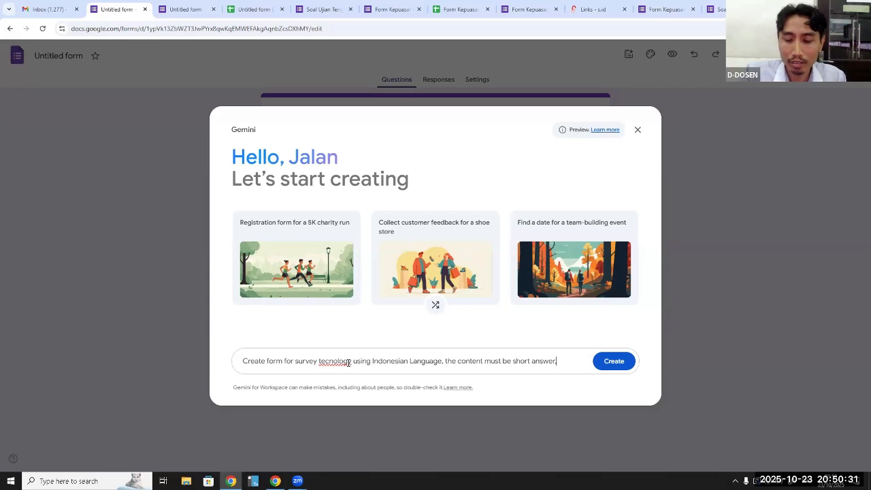
text(,)
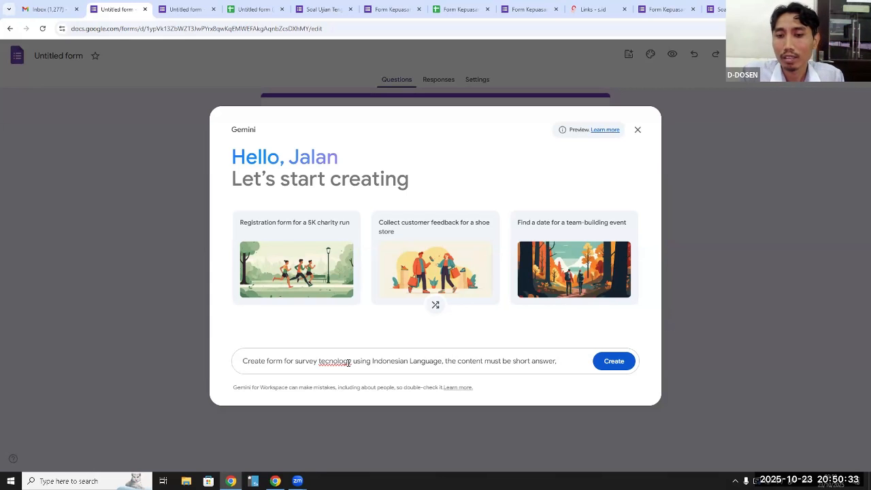
text( Multipl)
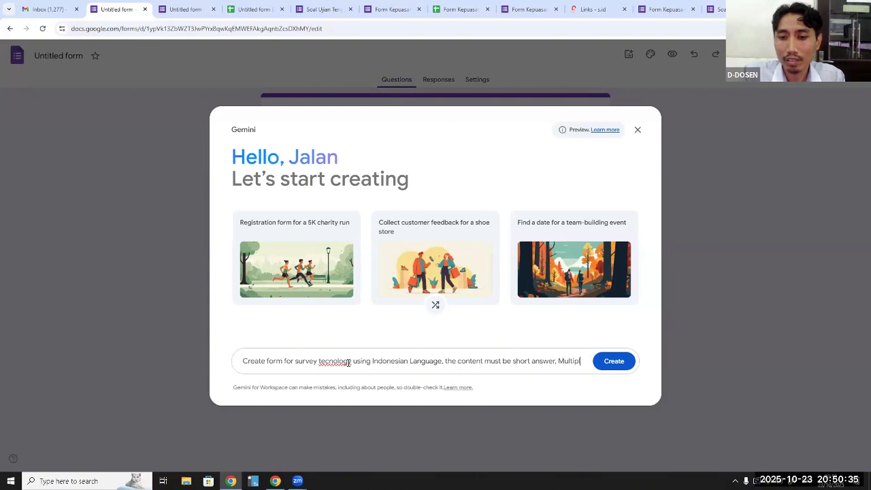
text(e choice)
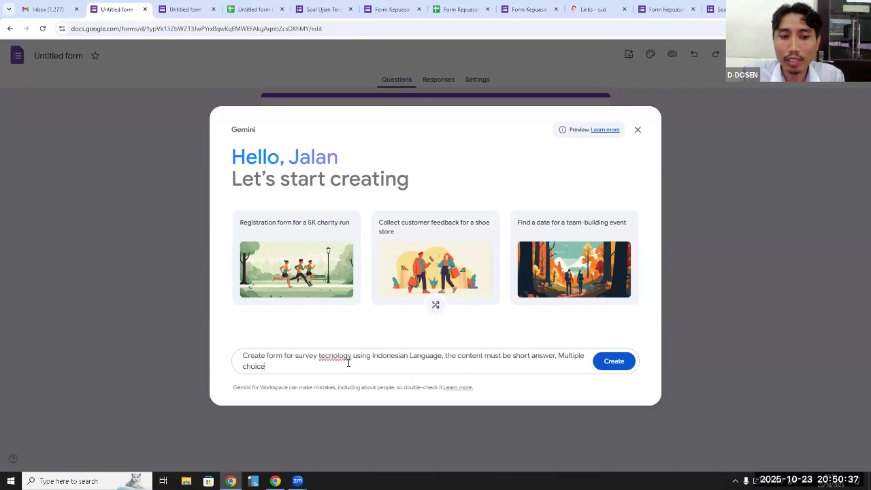
text(,)
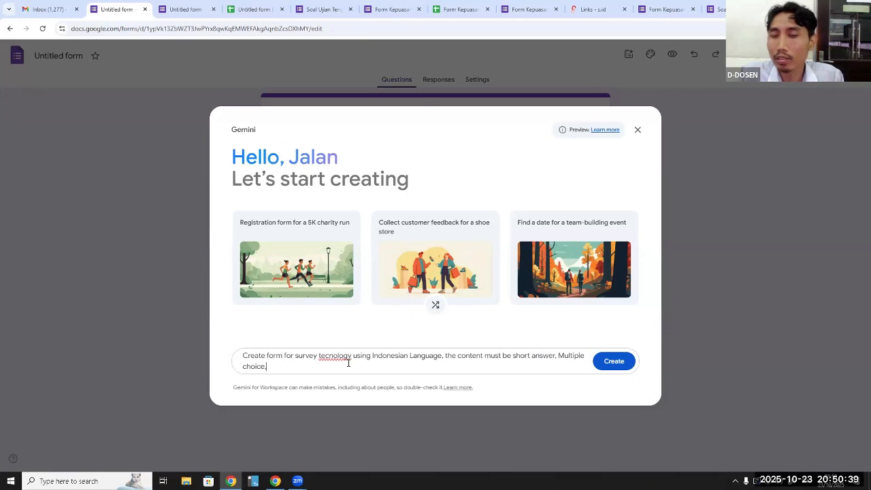
text( rating)
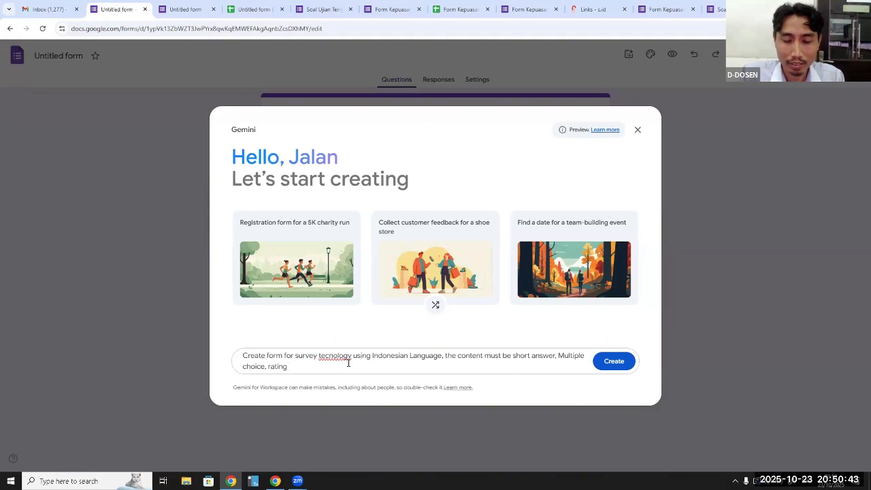
text( etc)
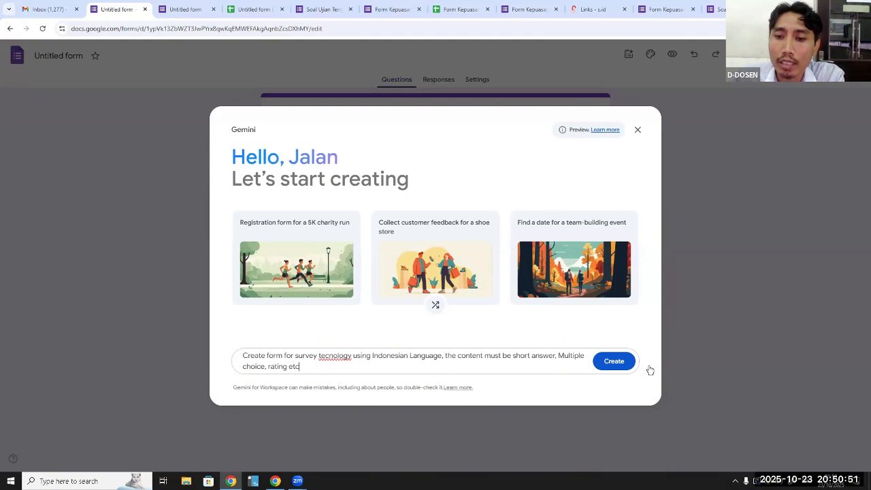
Finish the prompt with "Multiple choice, rating etc" and have Gemini generate the form suggestion
click(614, 361)
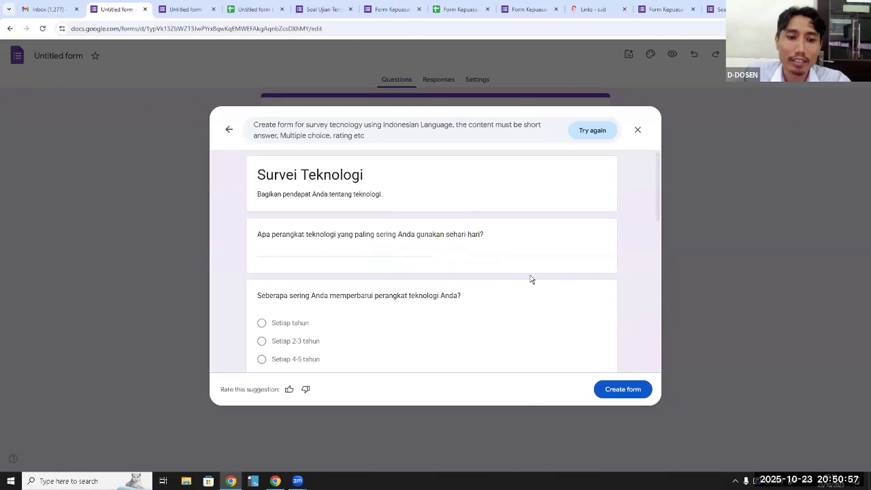
Review the questions and answer types of the suggested "Survei Teknologi" form from beginning to end
scroll(529, 275, down, 5)
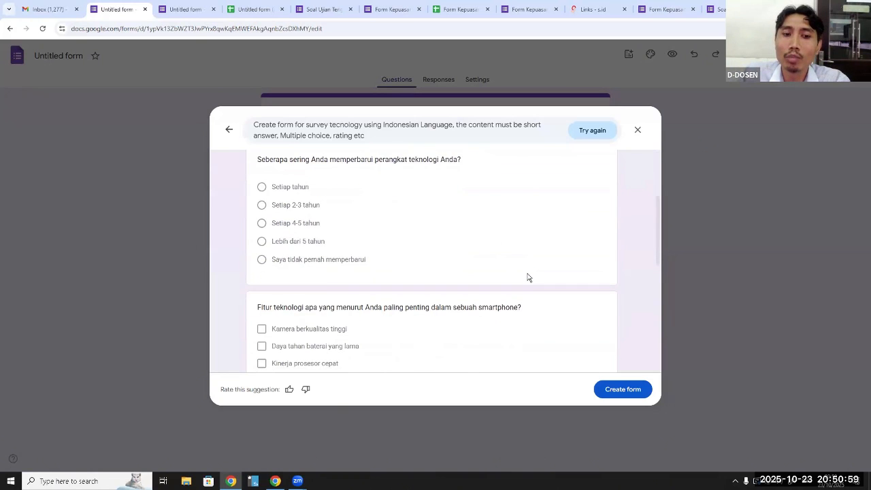
scroll(529, 275, down, 2)
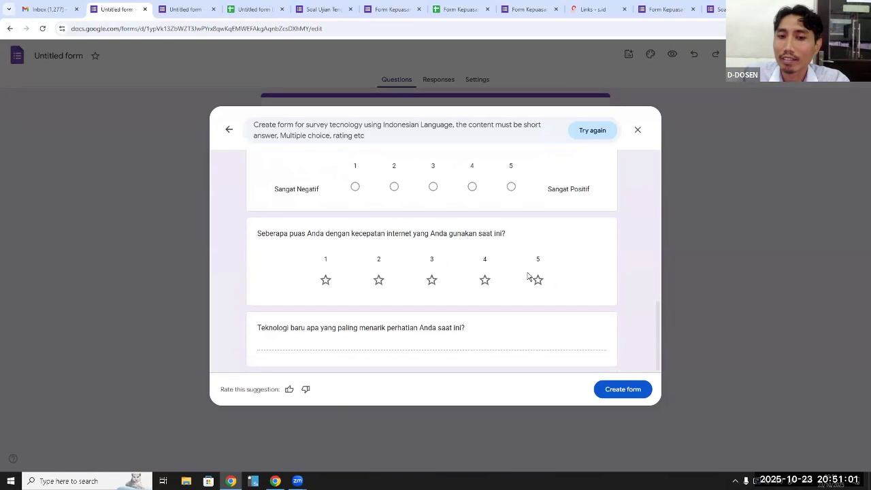
scroll(528, 276, up, 4)
scroll(528, 276, up, 4)
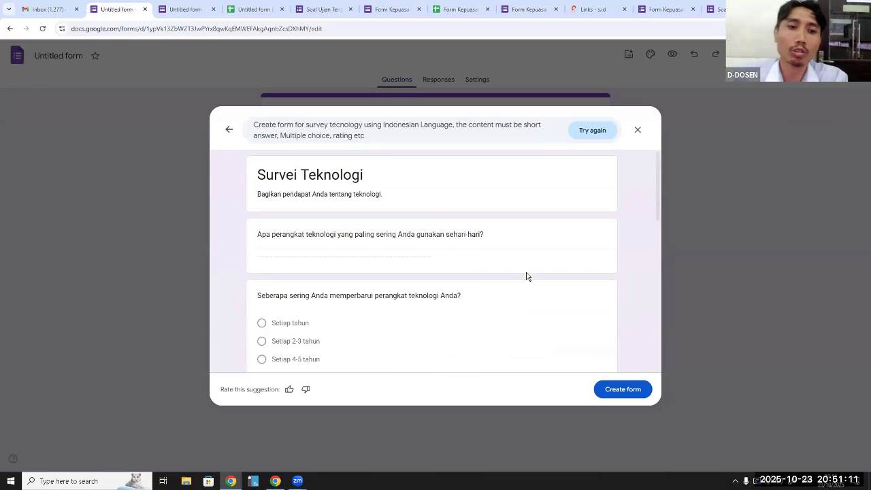
scroll(429, 308, down, 4)
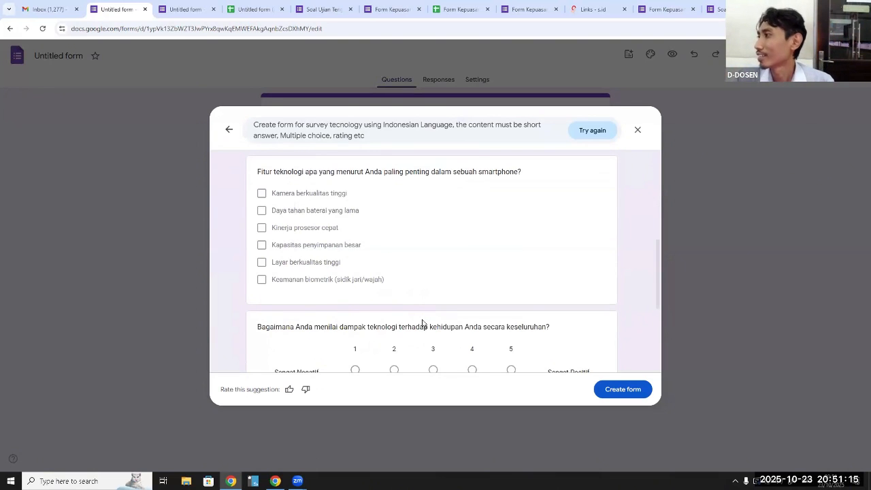
scroll(422, 324, down, 1)
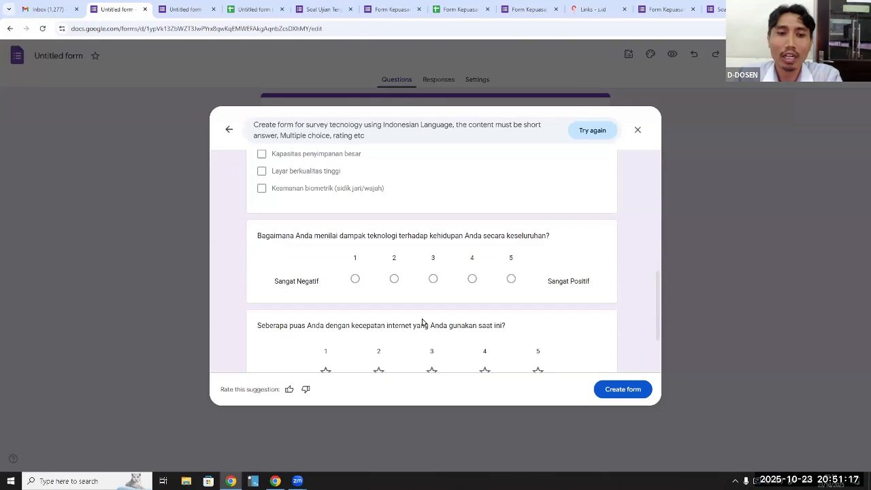
scroll(431, 314, down, 1)
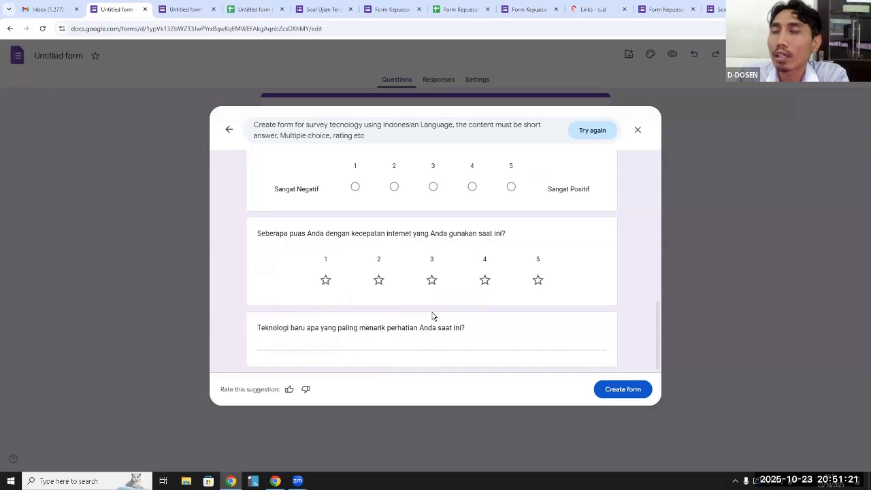
scroll(535, 279, up, 5)
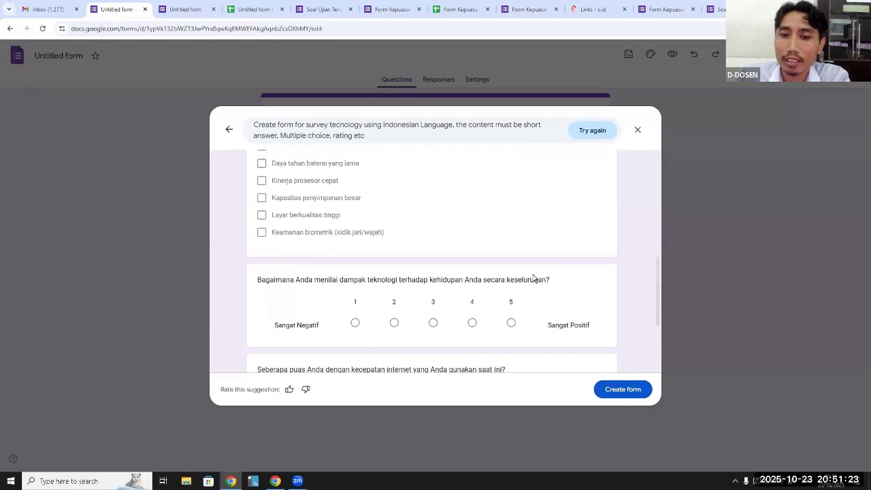
scroll(535, 279, up, 3)
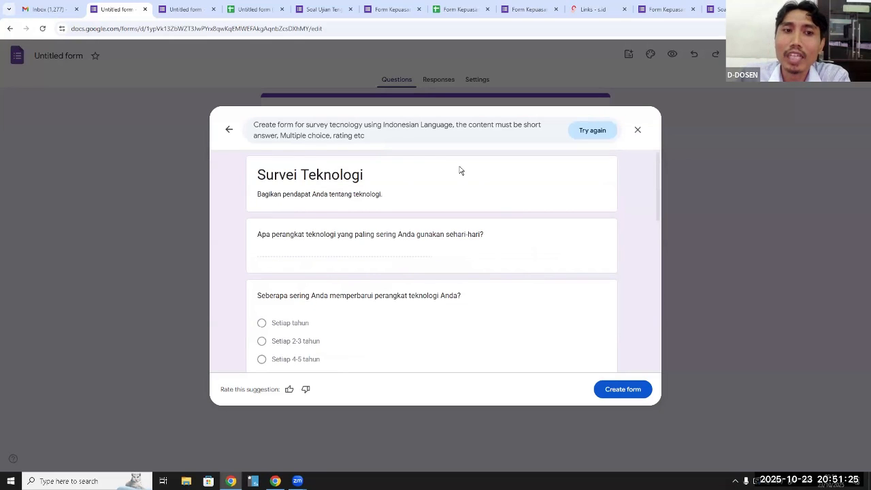
Highlight the full prompt text above the suggestion, and close Gemini without creating the form
drag(378, 134, 250, 122)
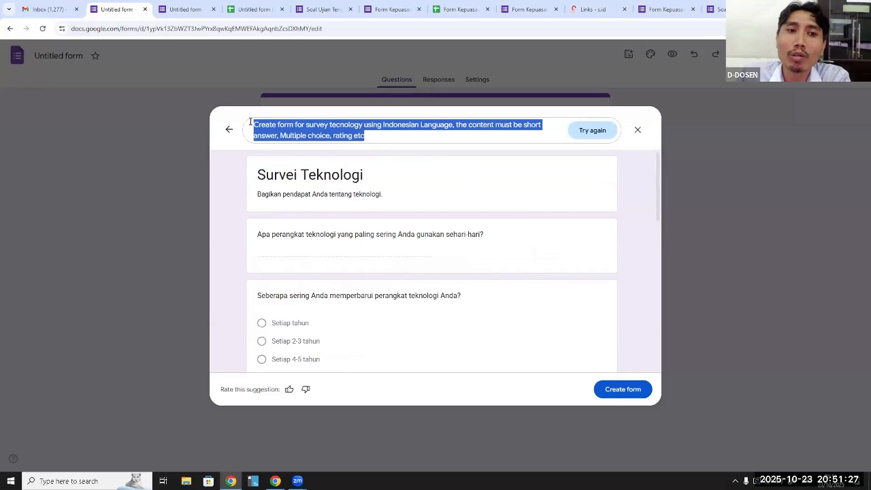
click(383, 134)
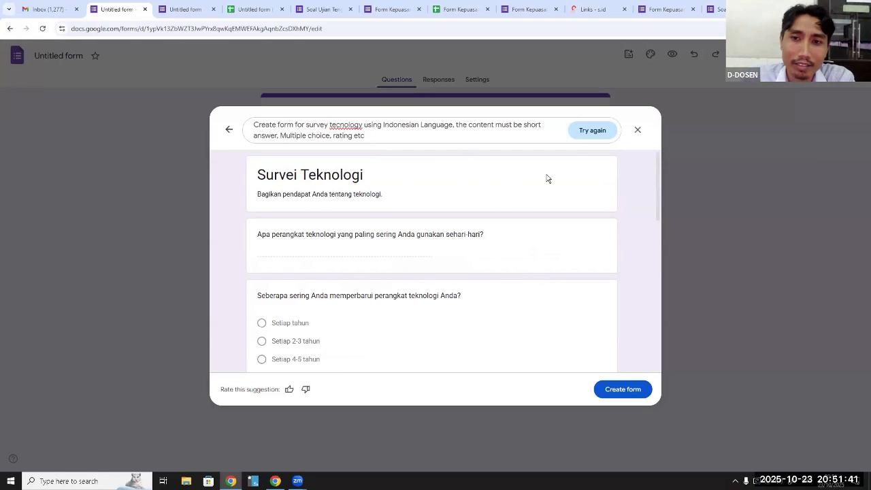
click(639, 132)
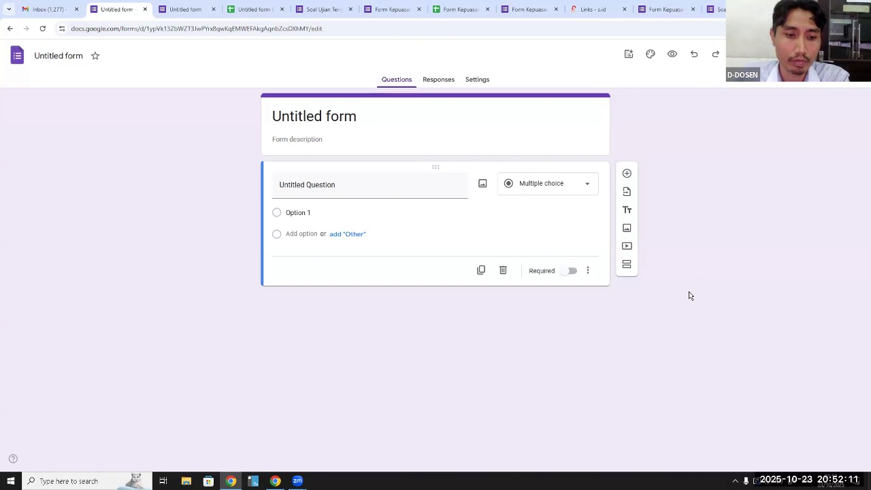
Switch to NetSupport School and end the screen show to the students
mouse_move(232, 481)
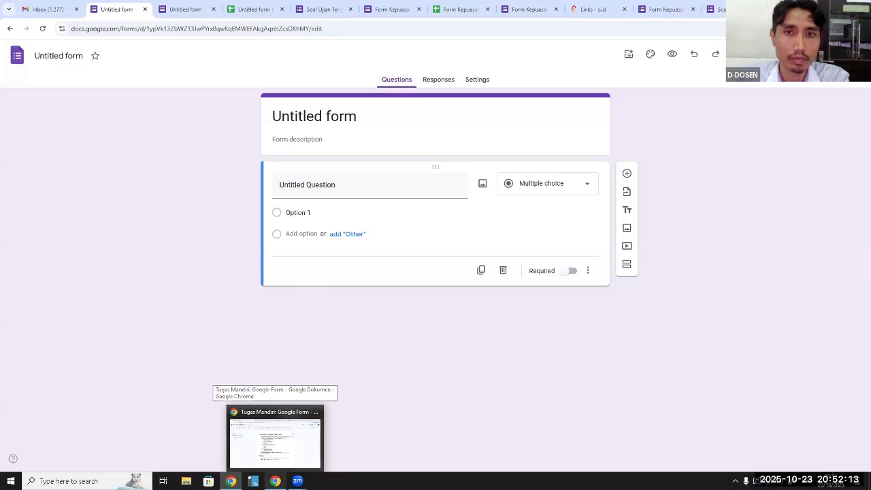
click(253, 481)
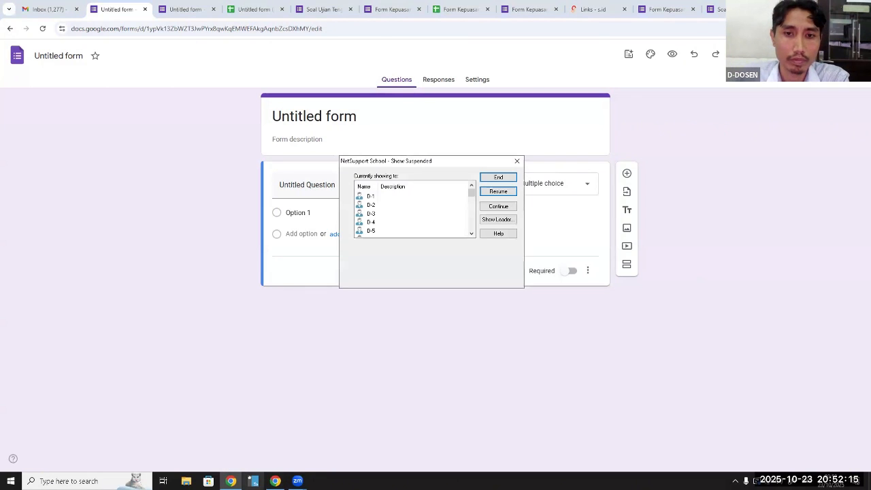
click(498, 177)
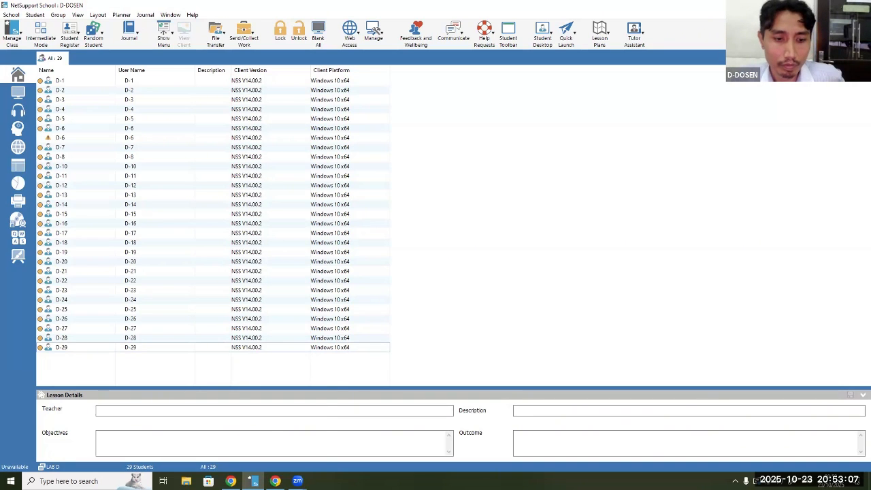
Switch to the other Chrome window and bring up the "PAK Kamis 1830" Google Drive folder
click(275, 482)
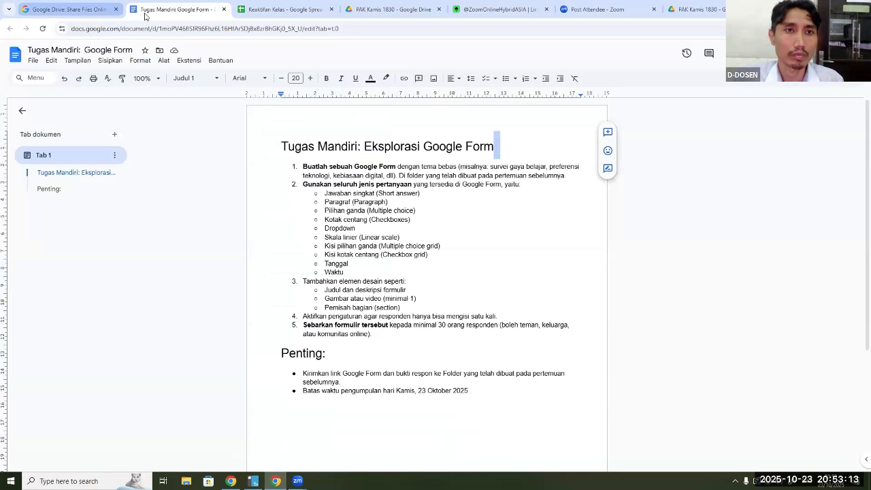
key(ctrl+Tab)
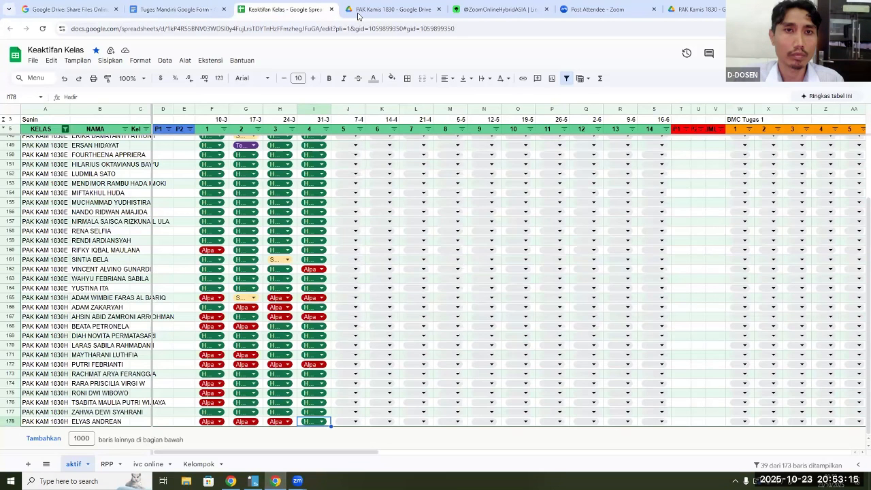
click(358, 15)
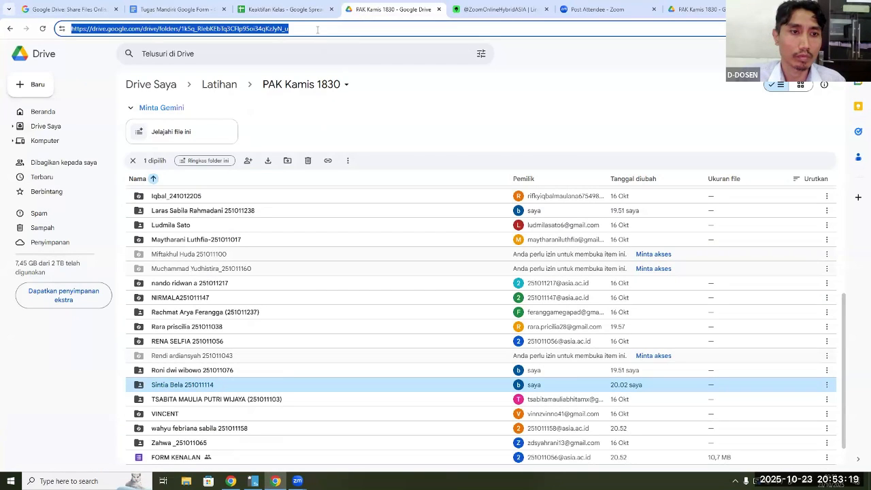
Select the Drive folder's URL, switch to NetSupport School, and open the remote view of student computer D-27
drag(317, 29, 41, 34)
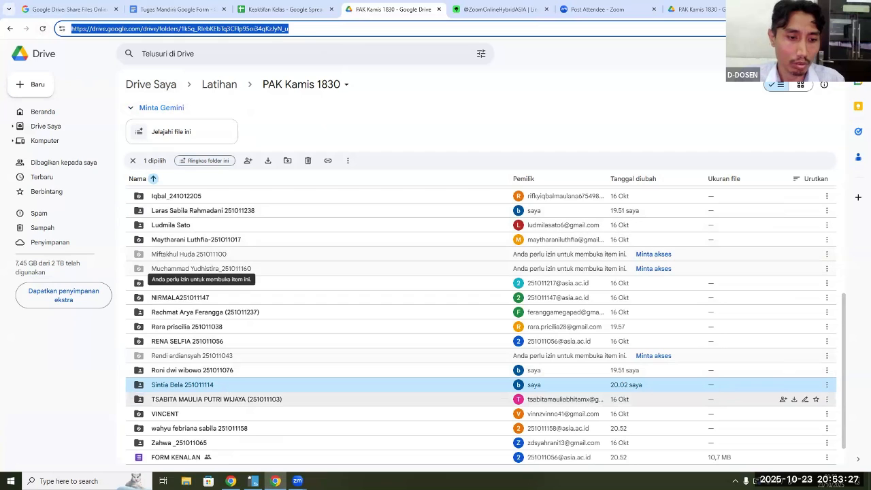
click(231, 482)
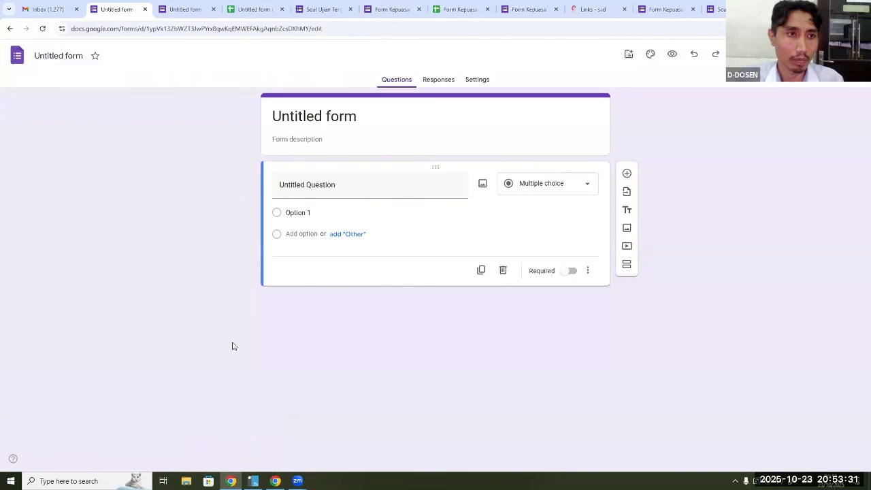
key(alt+Tab)
click(63, 329)
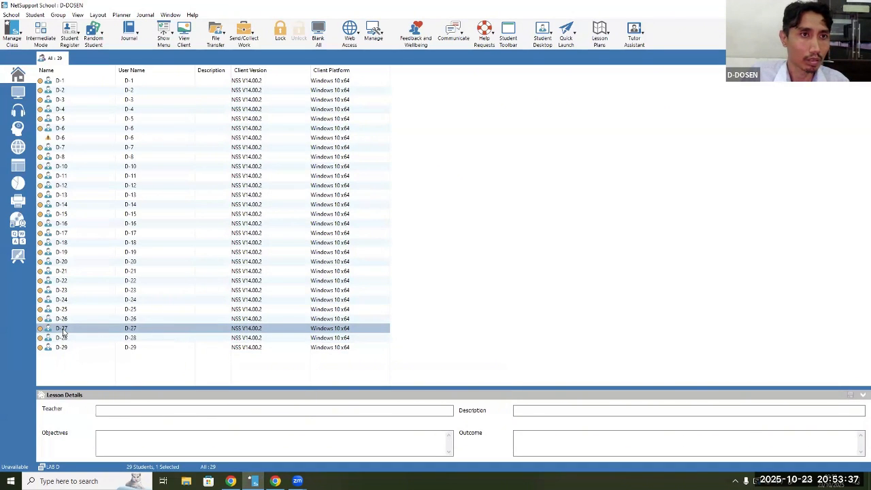
double_click(62, 329)
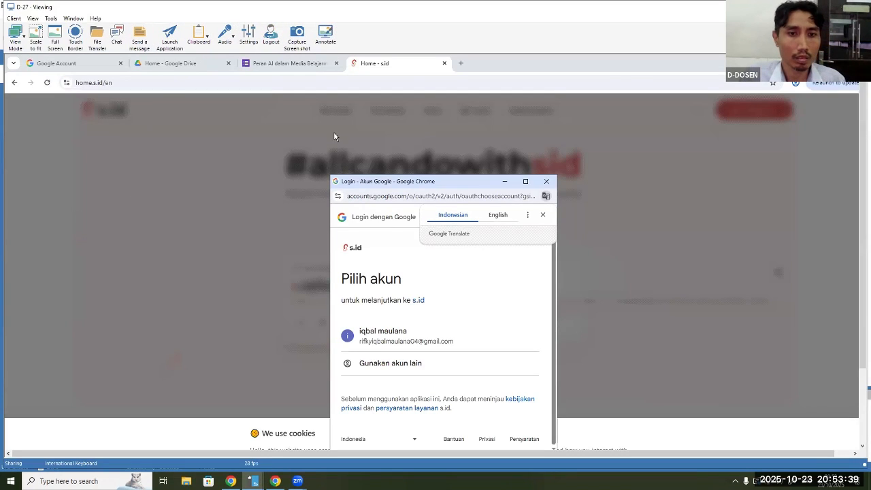
Open a new browser tab on D-27, try pasting the folder link, and clear the pasted address
click(460, 63)
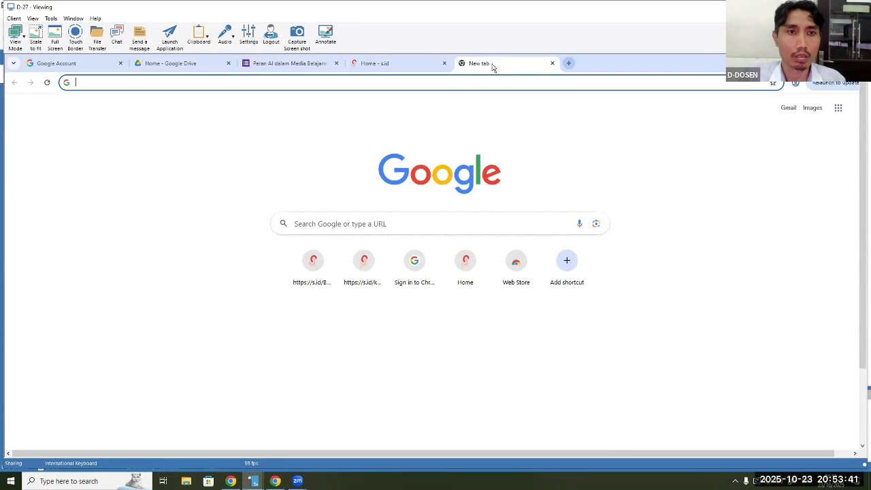
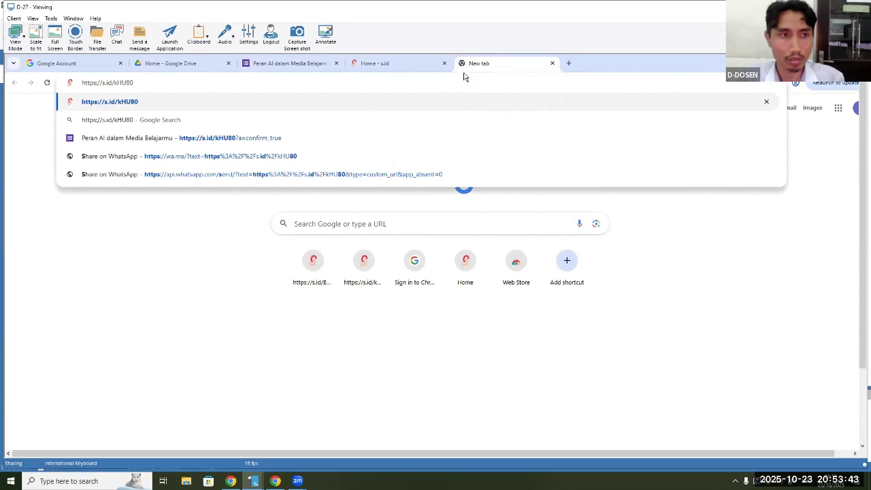
key(ctrl+a)
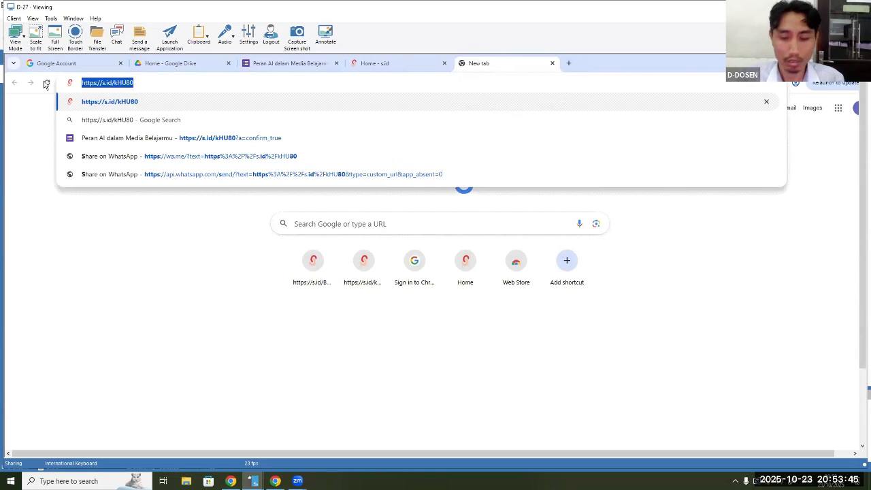
key(BackSpace)
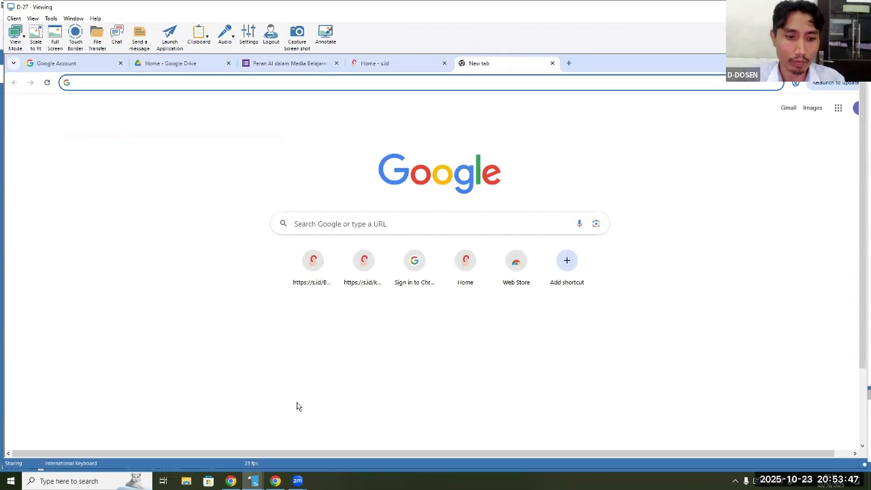
Switch back to the Chrome window with Google Drive and copy the "PAK Kamis 1830" folder's URL
mouse_move(275, 481)
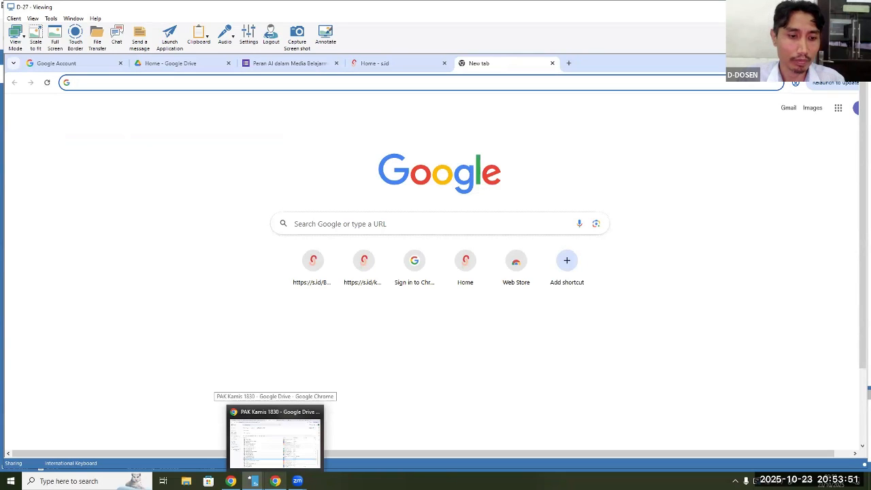
click(275, 439)
click(251, 29)
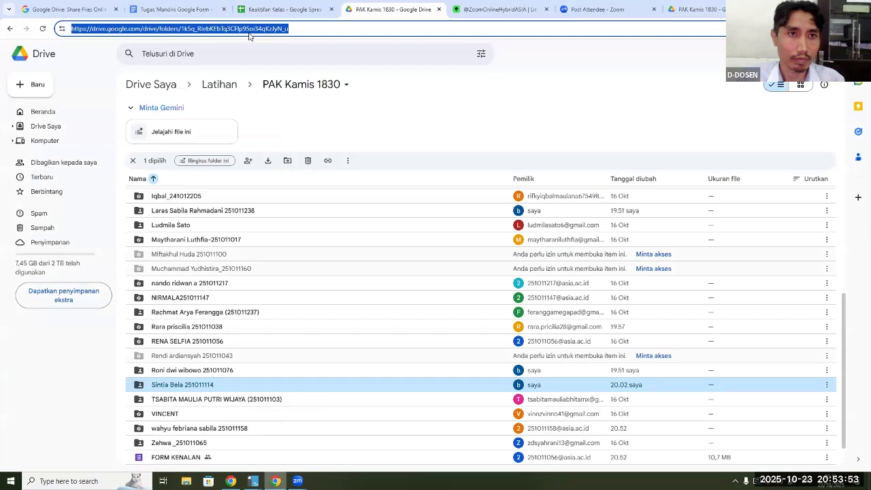
right_click(251, 29)
click(275, 94)
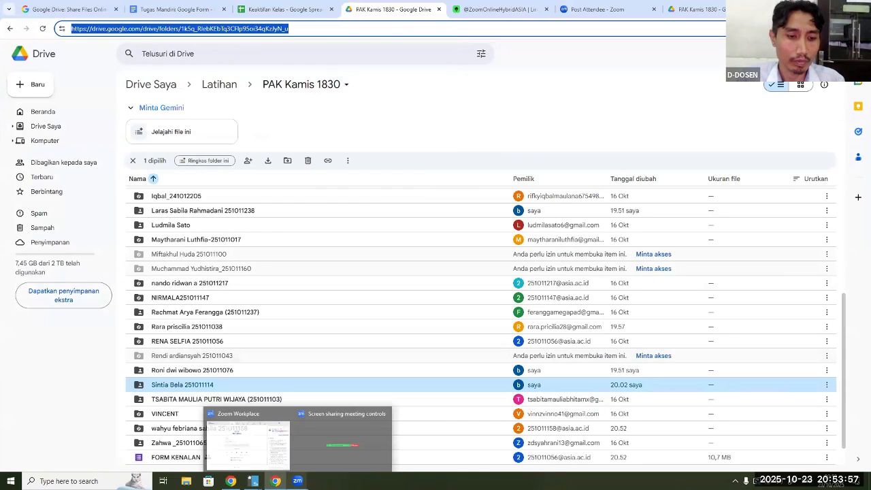
Return to the D-27 remote view and load the copied "PAK Kamis 1830" folder link in the empty tab
click(253, 481)
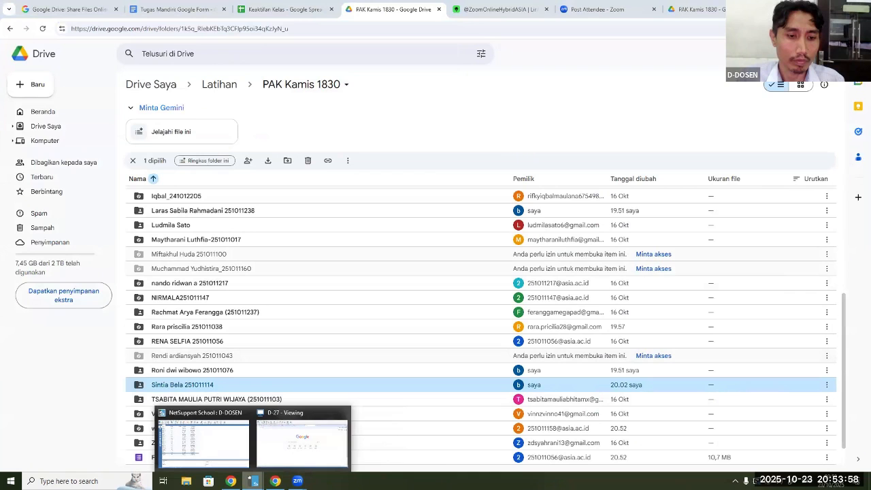
click(283, 423)
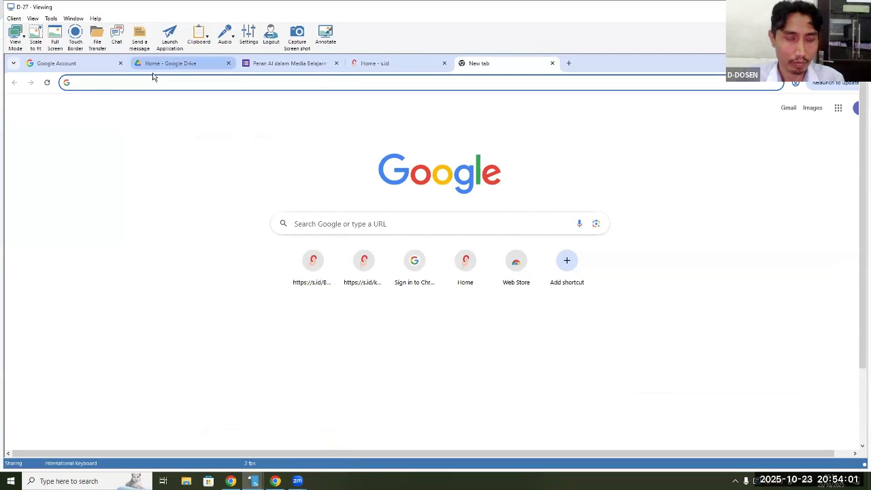
key(ctrl+v)
key(Return)
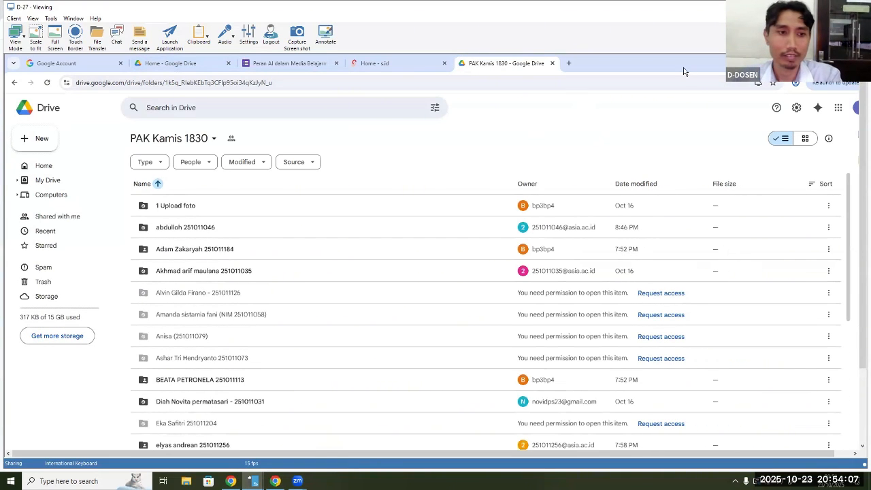
Look through the student folders and their access in "PAK Kamis 1830" on D-27, and return to the local Google Drive window
scroll(350, 210, down, 6)
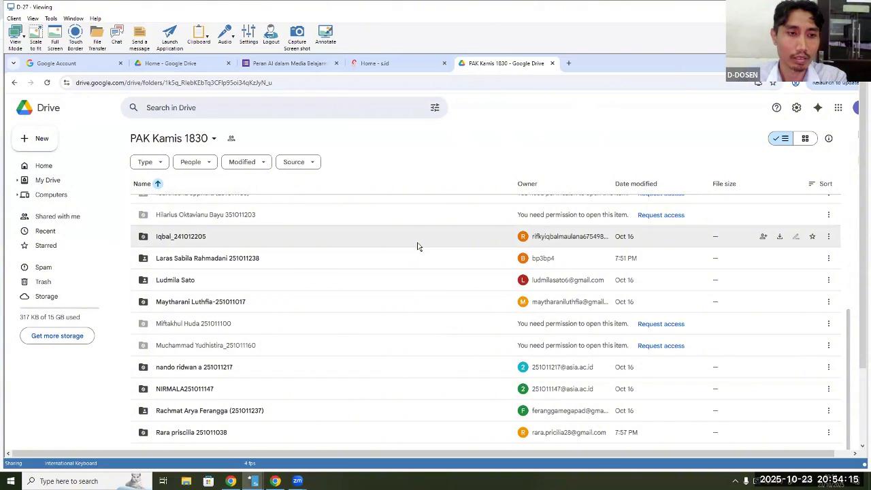
scroll(418, 246, down, 3)
scroll(436, 248, up, 4)
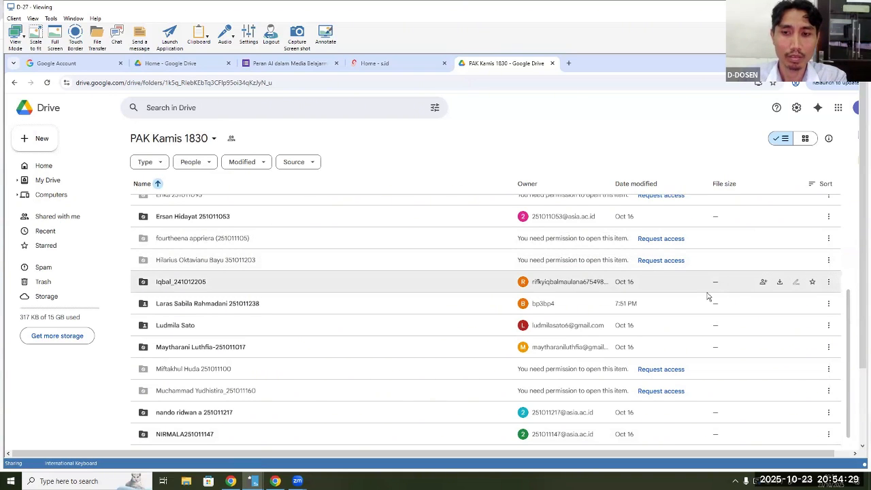
scroll(690, 297, up, 1)
scroll(690, 296, up, 4)
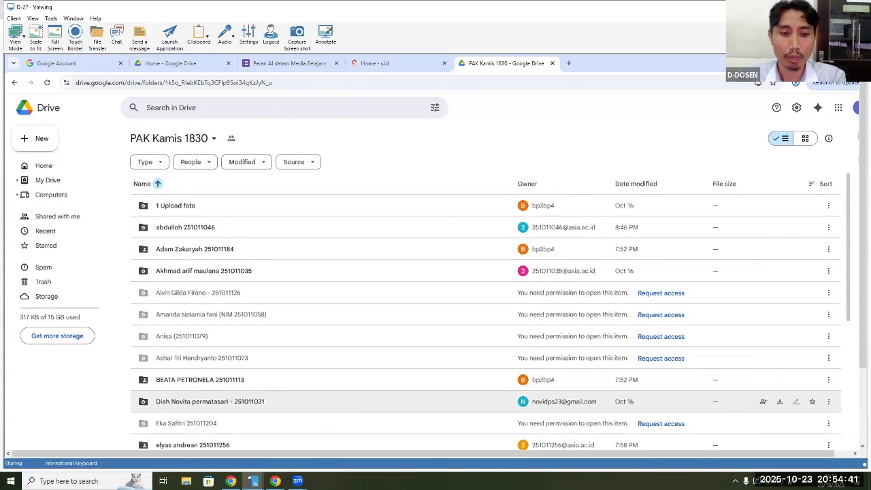
mouse_move(253, 482)
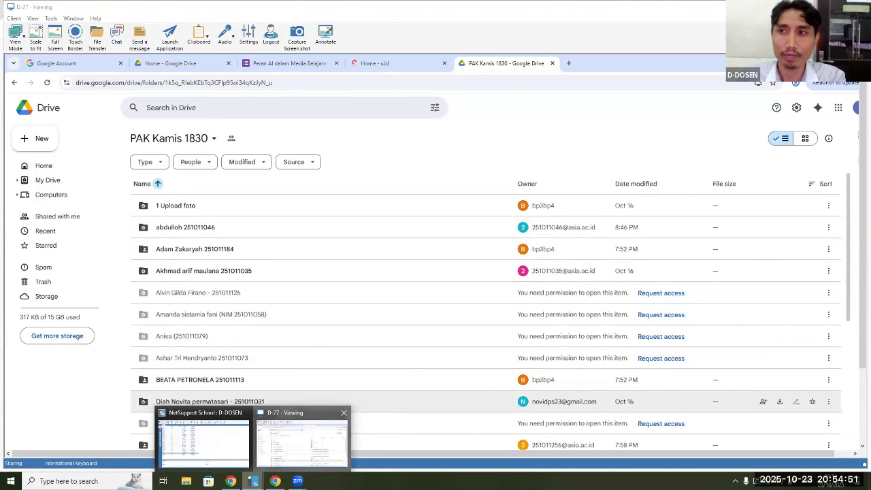
click(816, 7)
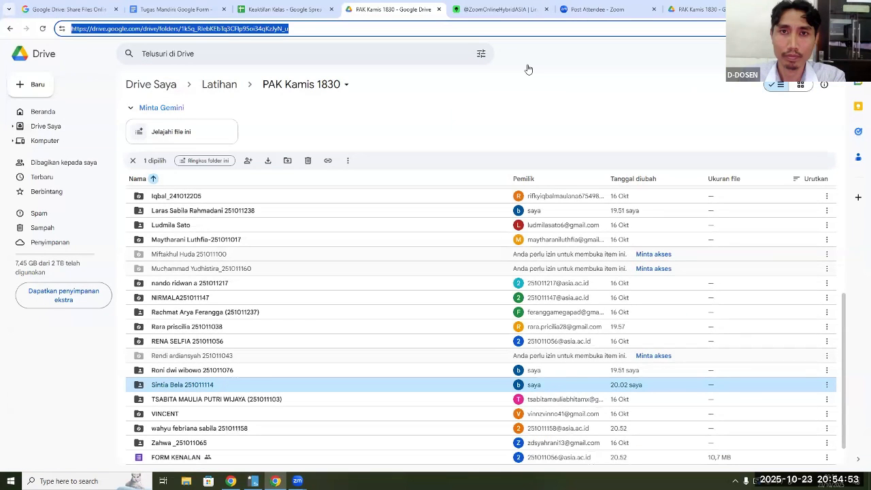